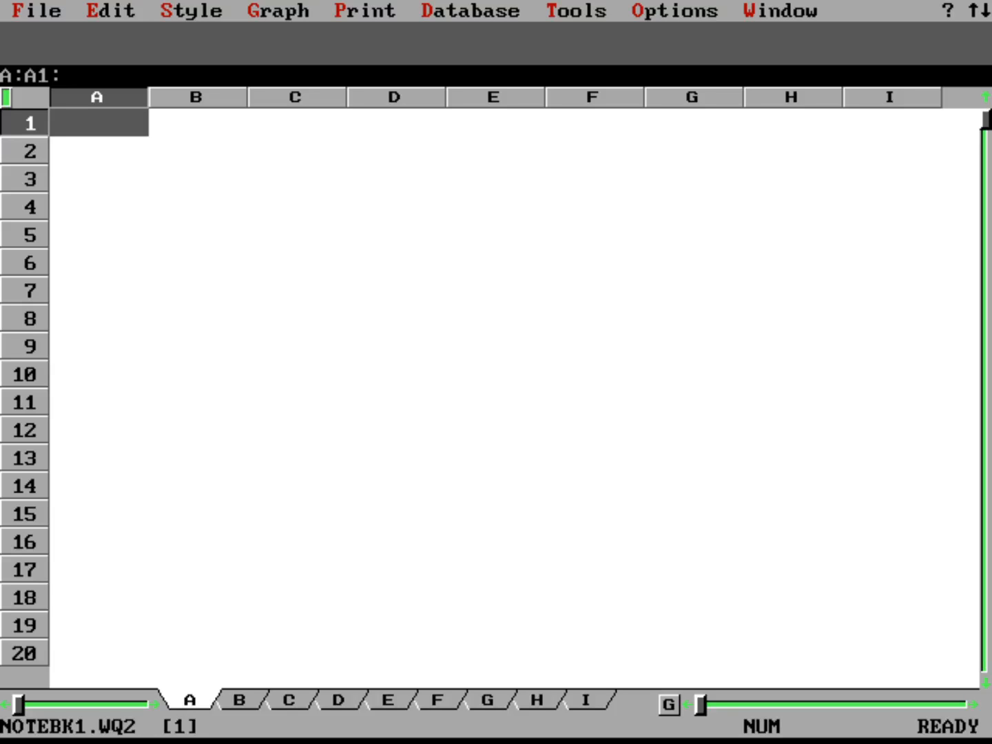
pyautogui.press('/')
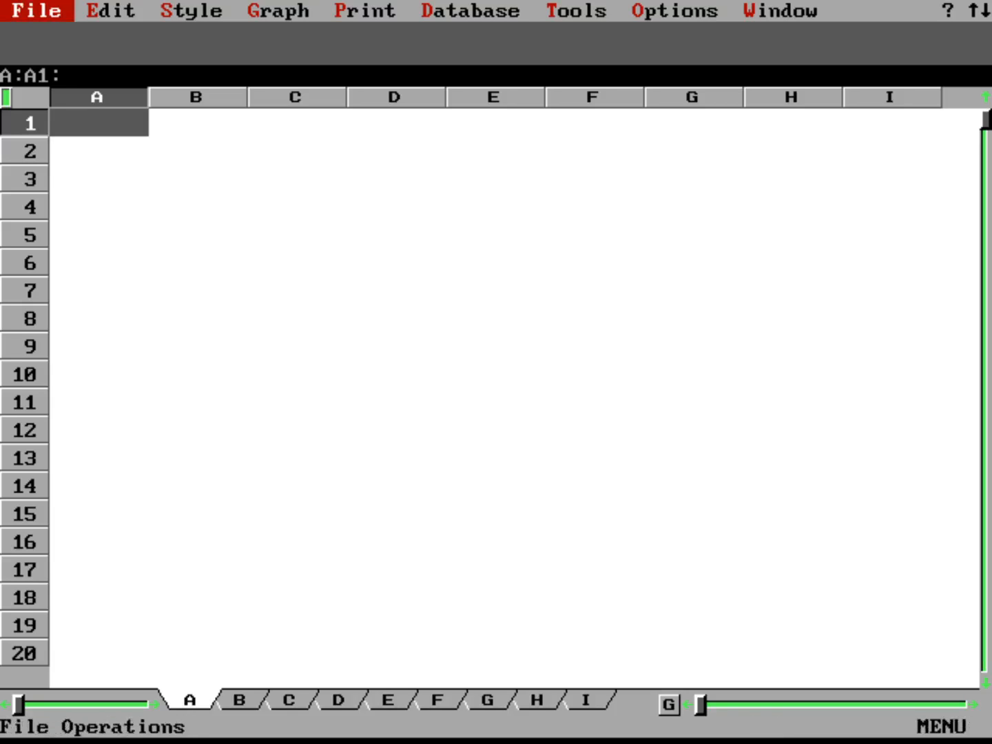
pyautogui.press('Right')
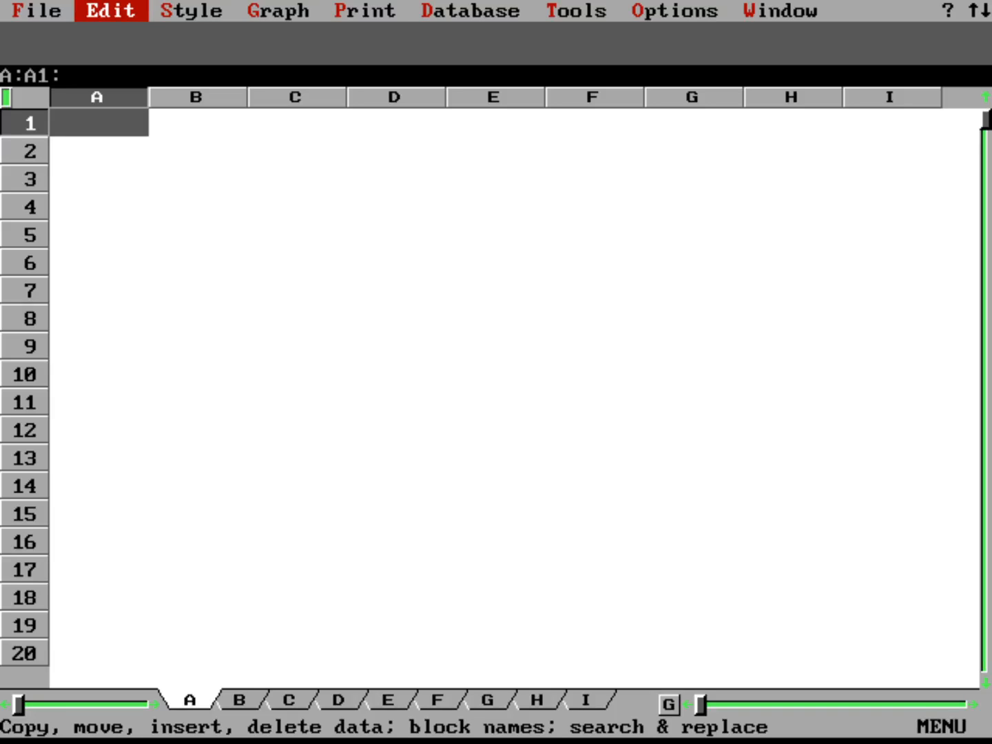
pyautogui.press('Right')
pyautogui.press('Right')
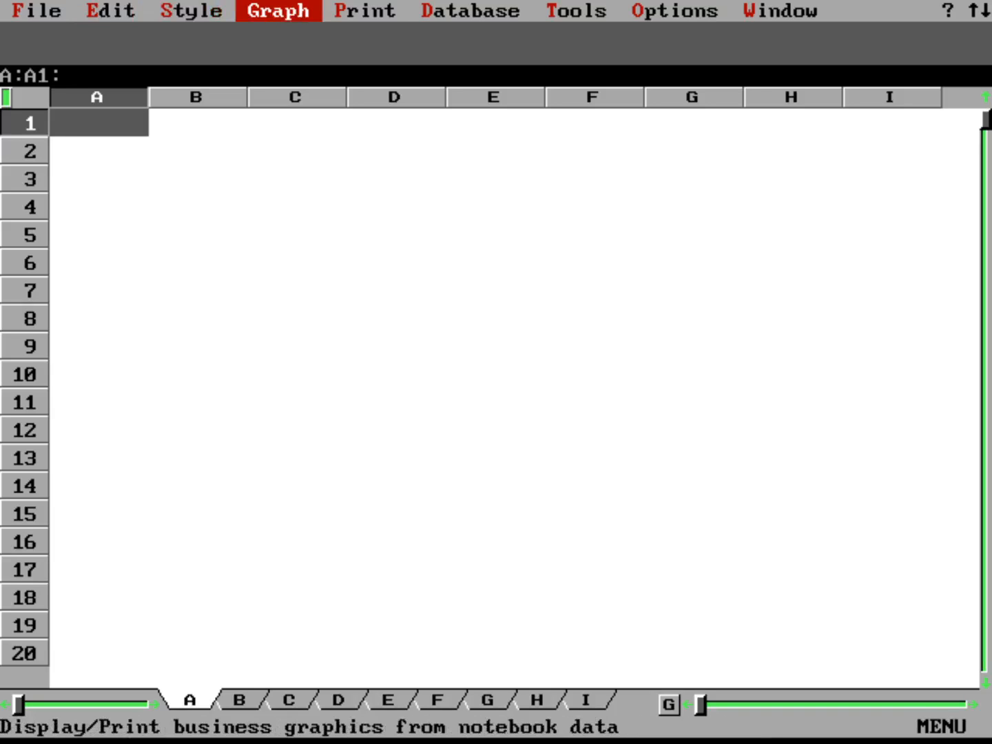
pyautogui.press('Right')
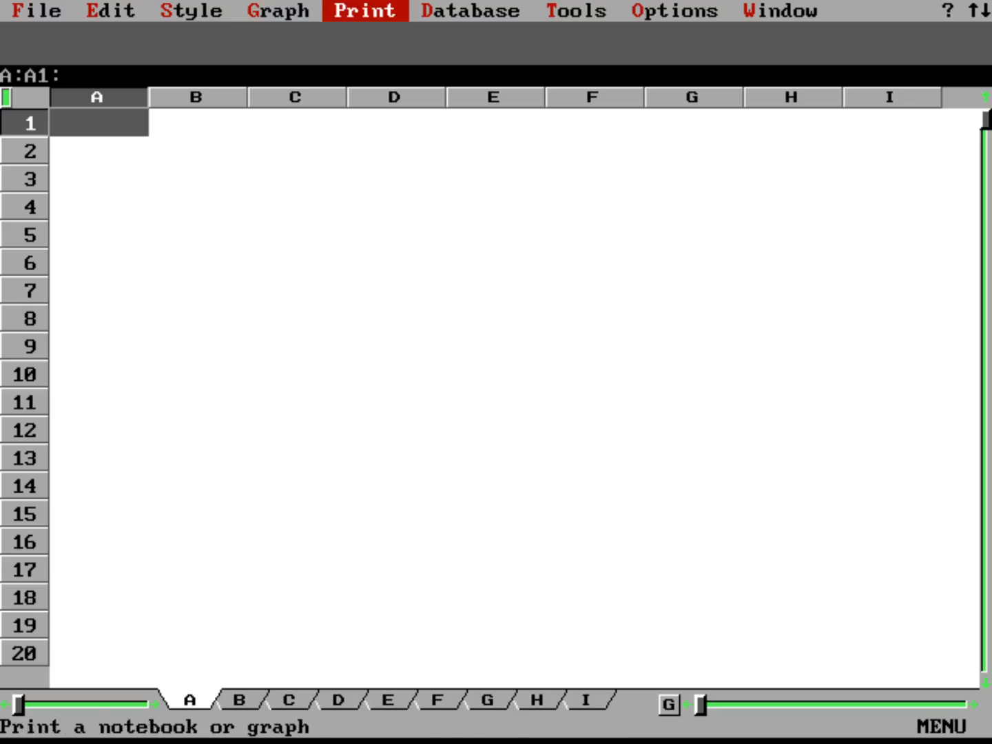
pyautogui.press('Right')
pyautogui.press('Escape')
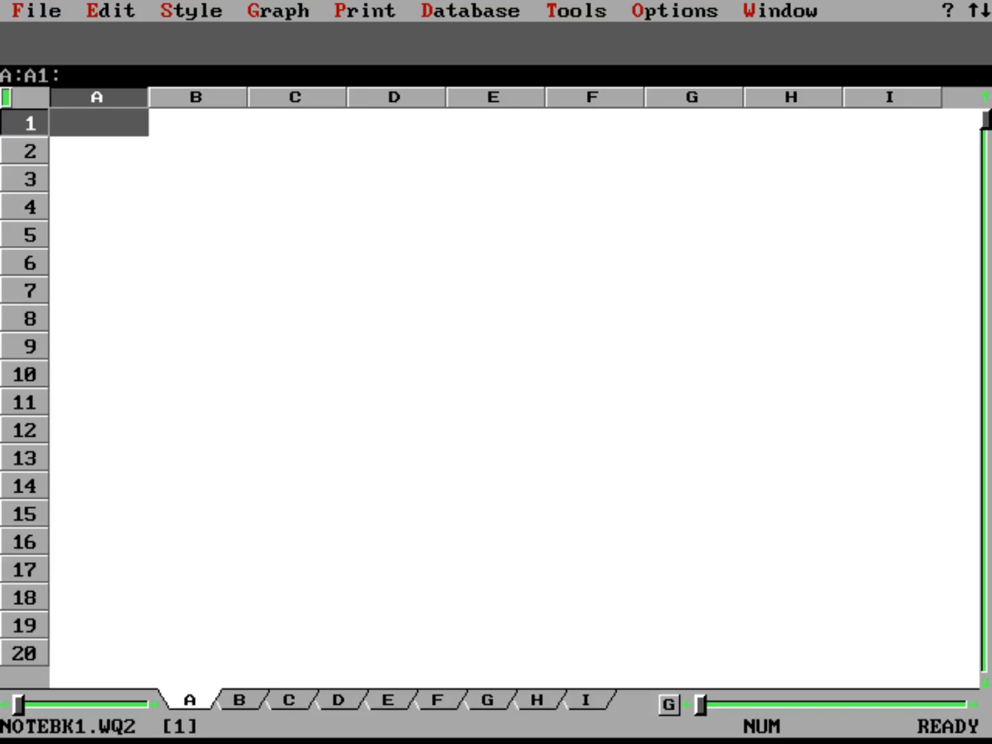
# Set the screen display mode to A: 80x25.
pyautogui.press('/')
pyautogui.press('t')
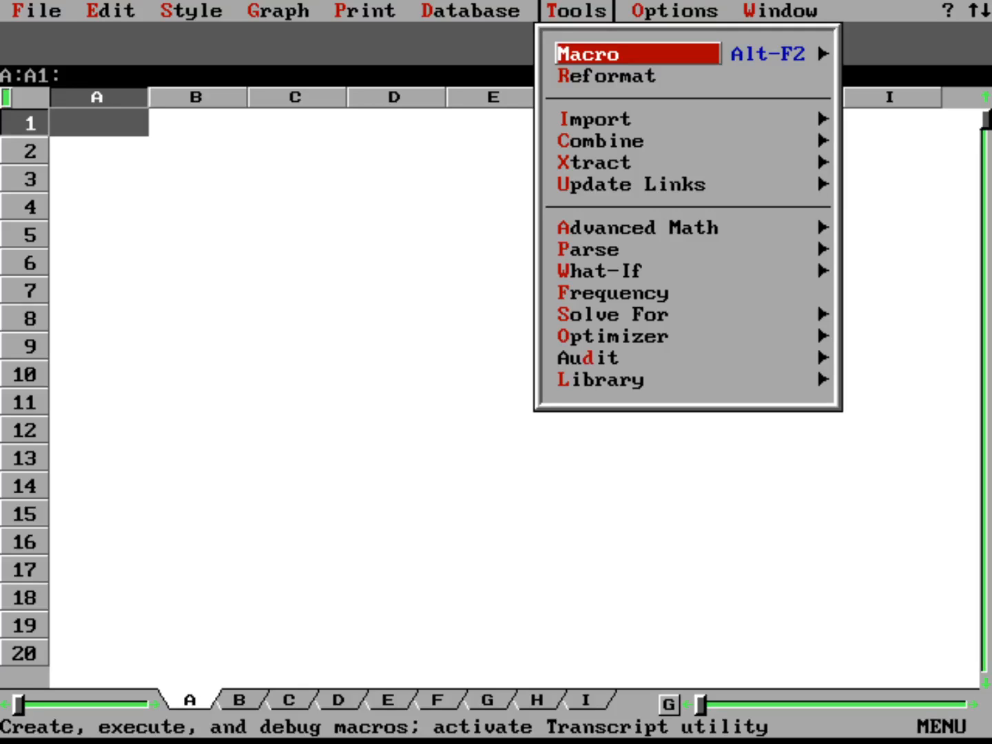
pyautogui.press('Right')
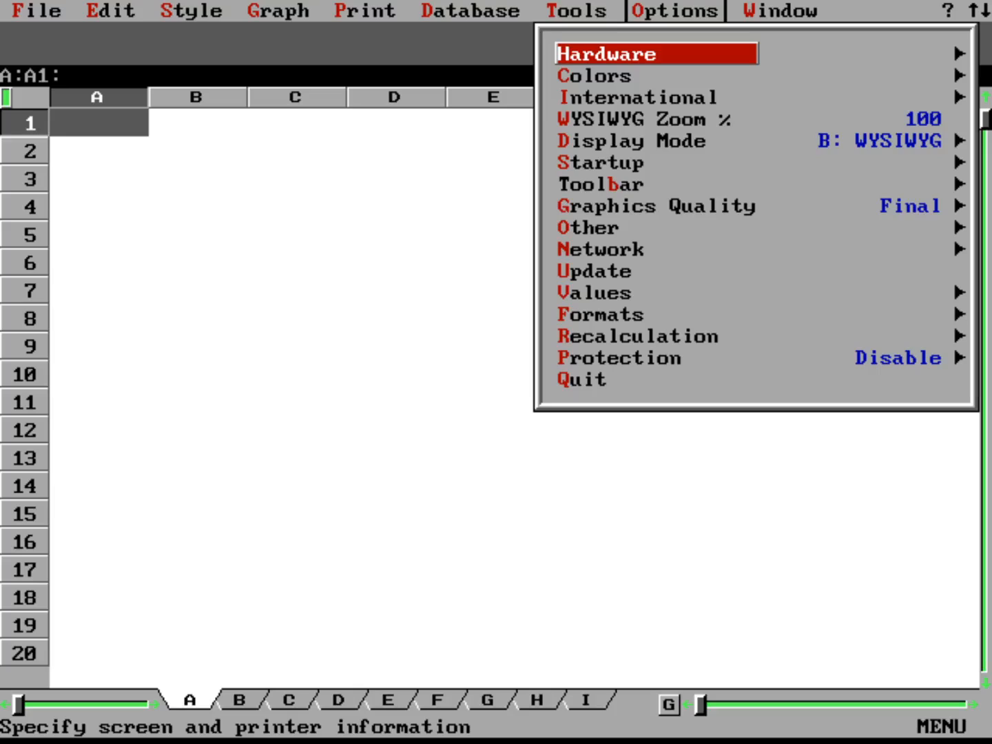
pyautogui.press('Down')
pyautogui.press('Down')
pyautogui.press('Down')
pyautogui.press('Down')
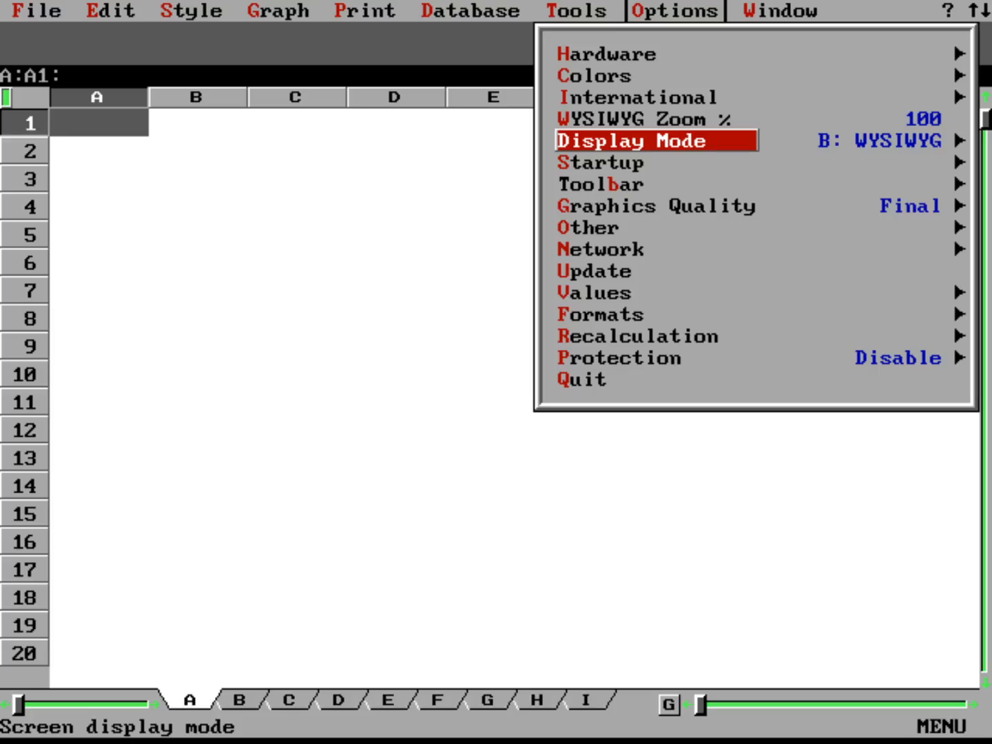
pyautogui.press('Return')
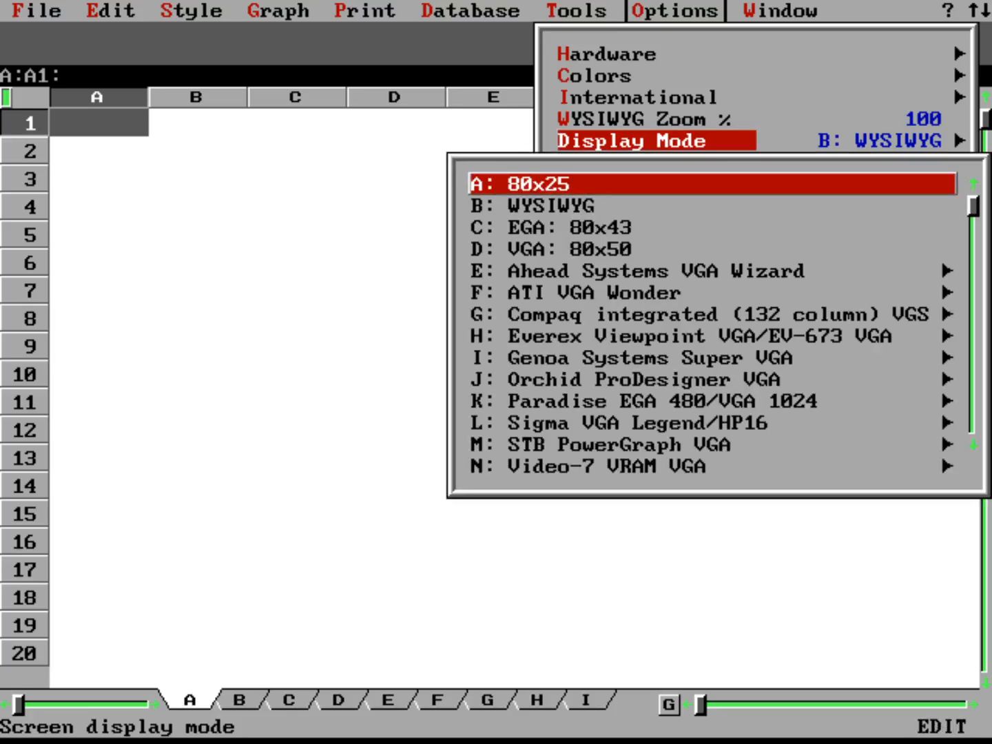
pyautogui.press('Return')
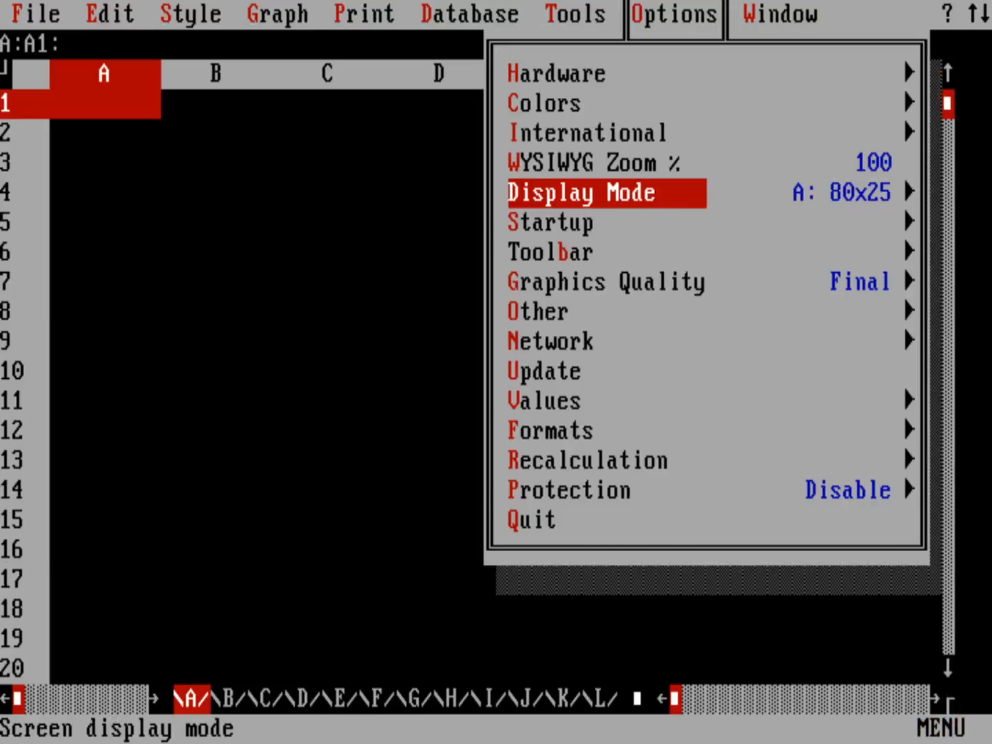
# Change the screen display mode to D: VGA: 80x50.
pyautogui.press('Return')
pyautogui.press('Down')
pyautogui.press('Down')
pyautogui.press('Down')
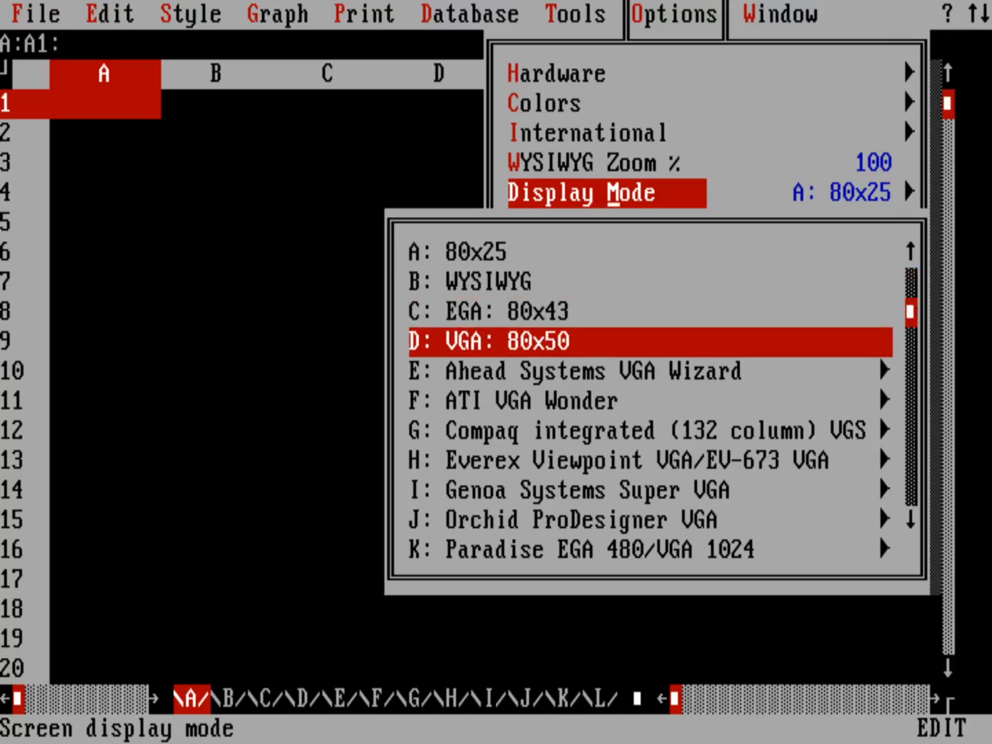
pyautogui.press('Return')
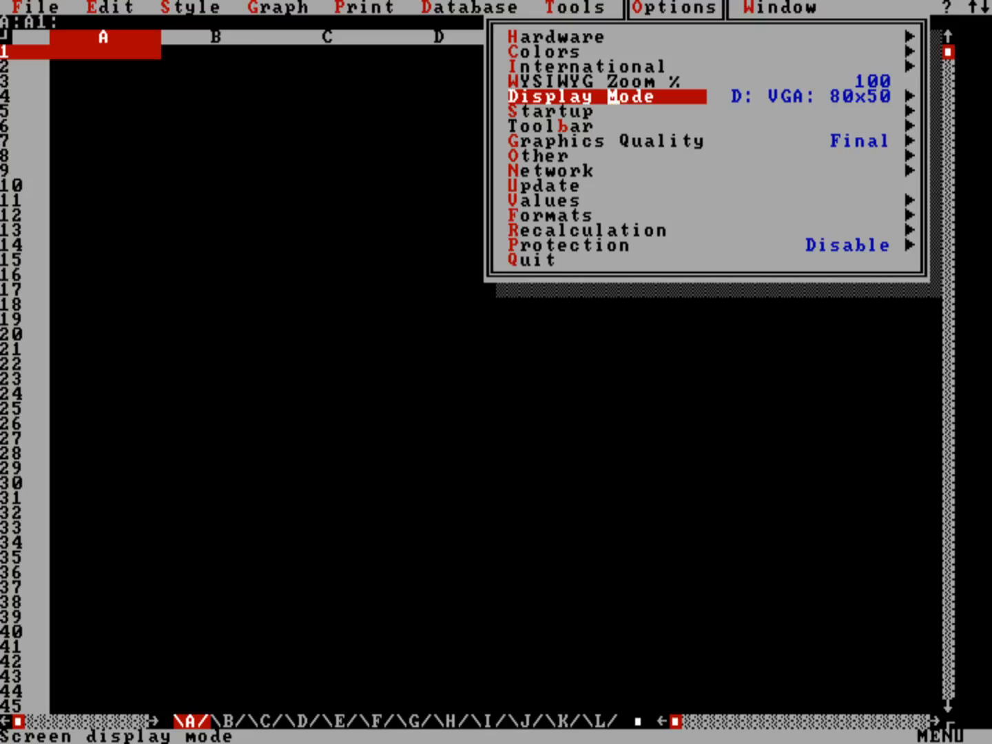
# Look through the list of available screen display modes, down to the Trident TVGA entry and back up.
pyautogui.press('Return')
pyautogui.press('Down')
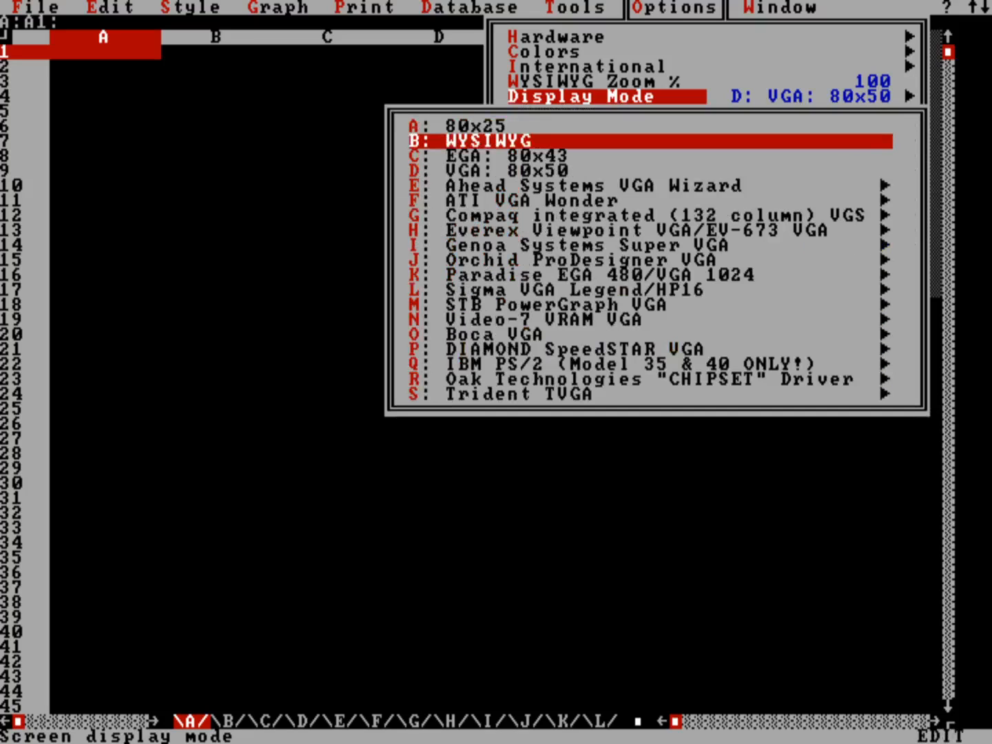
pyautogui.press('Down')
pyautogui.press('Down')
pyautogui.press('Down')
pyautogui.press('Down')
pyautogui.press('Down')
pyautogui.press('Down')
pyautogui.press('Down')
pyautogui.press('Down')
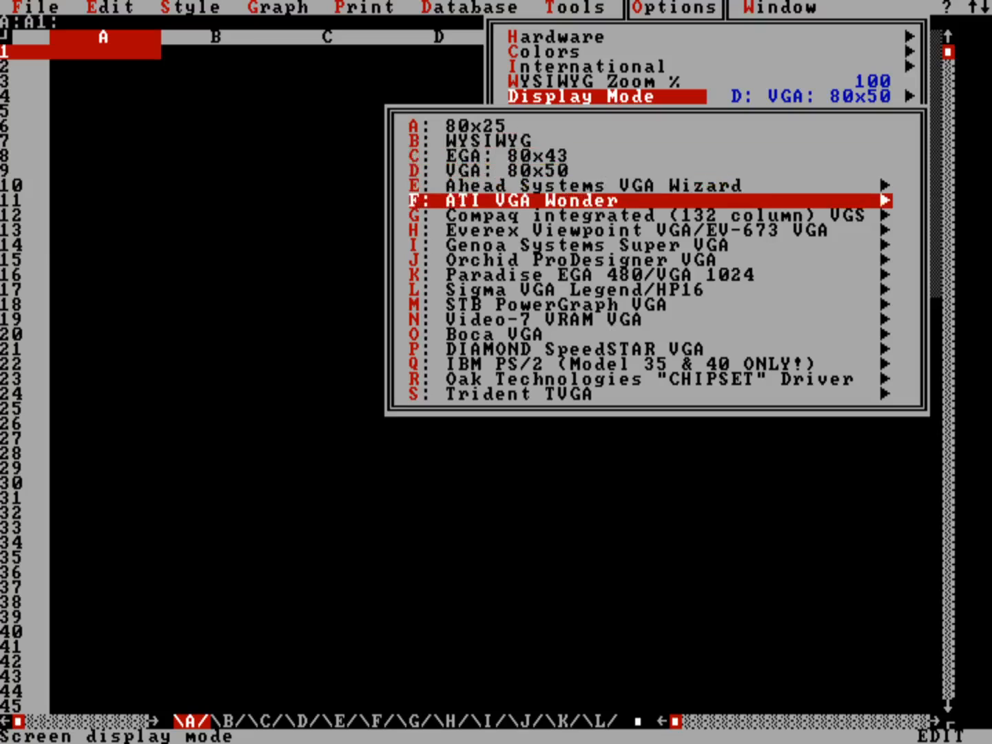
pyautogui.press('Down')
pyautogui.press('Down')
pyautogui.press('Down')
pyautogui.press('Down')
pyautogui.press('Down')
pyautogui.press('Down')
pyautogui.press('Down')
pyautogui.press('Down')
pyautogui.press('Down')
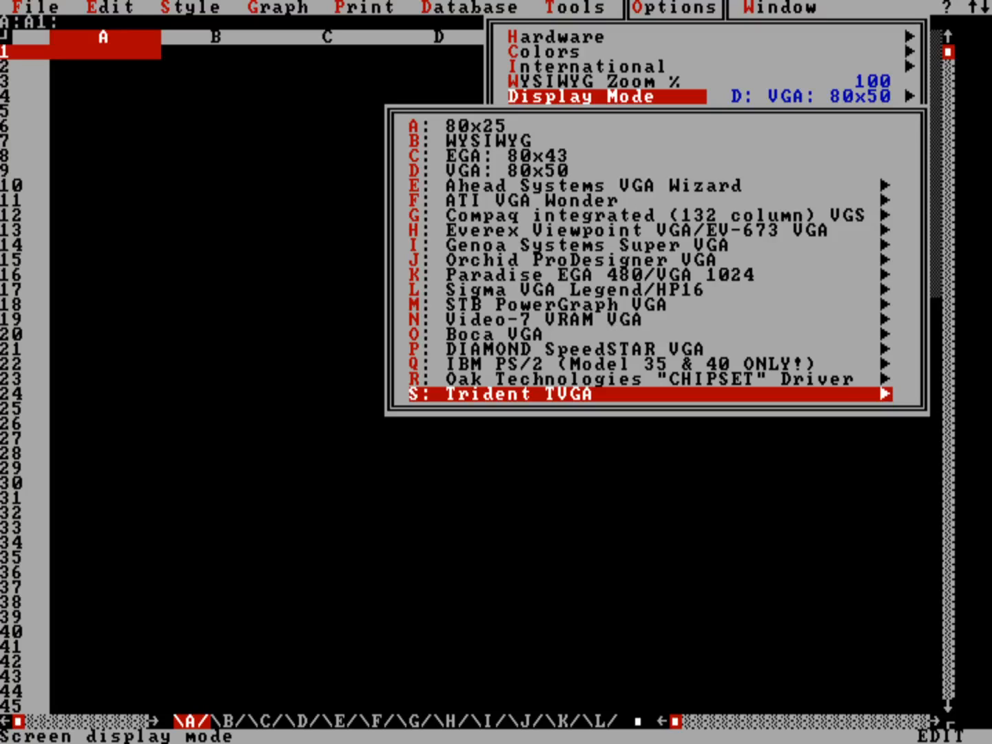
pyautogui.press('Up')
pyautogui.press('Up')
pyautogui.press('Up')
pyautogui.press('Up')
pyautogui.press('Up')
pyautogui.press('Up')
pyautogui.press('Up')
pyautogui.press('Up')
pyautogui.press('Up')
pyautogui.press('Up')
pyautogui.press('Up')
pyautogui.press('Up')
pyautogui.press('Up')
pyautogui.press('Up')
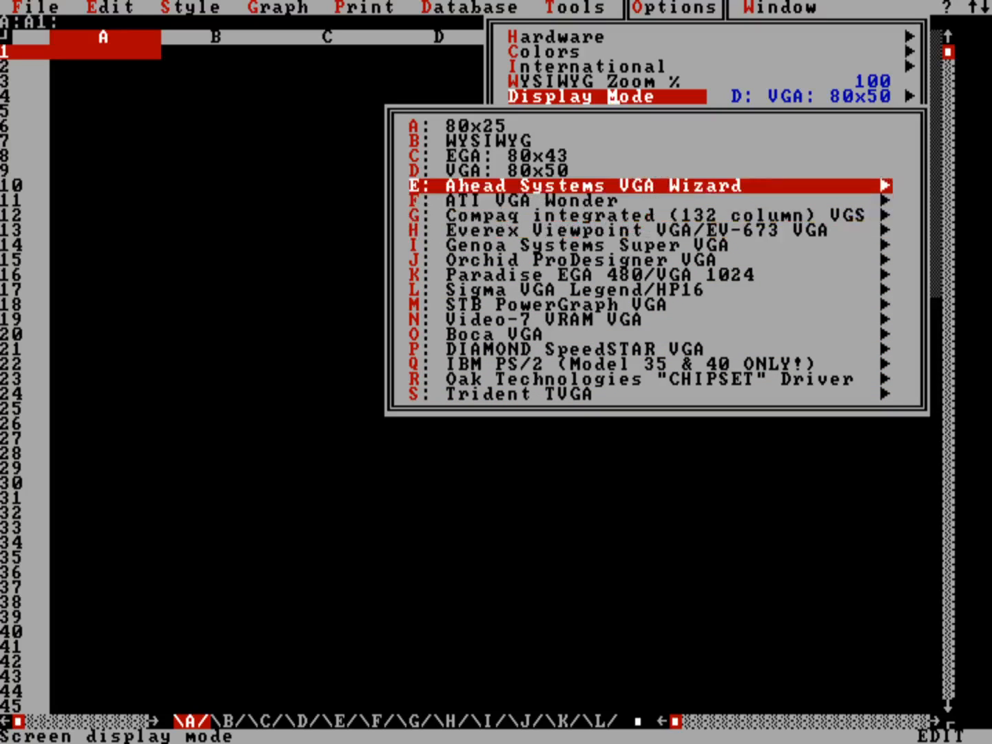
# Set the screen display mode to B: WYSIWYG and return to the spreadsheet.
pyautogui.press('Up')
pyautogui.press('Up')
pyautogui.press('Up')
pyautogui.press('Return')
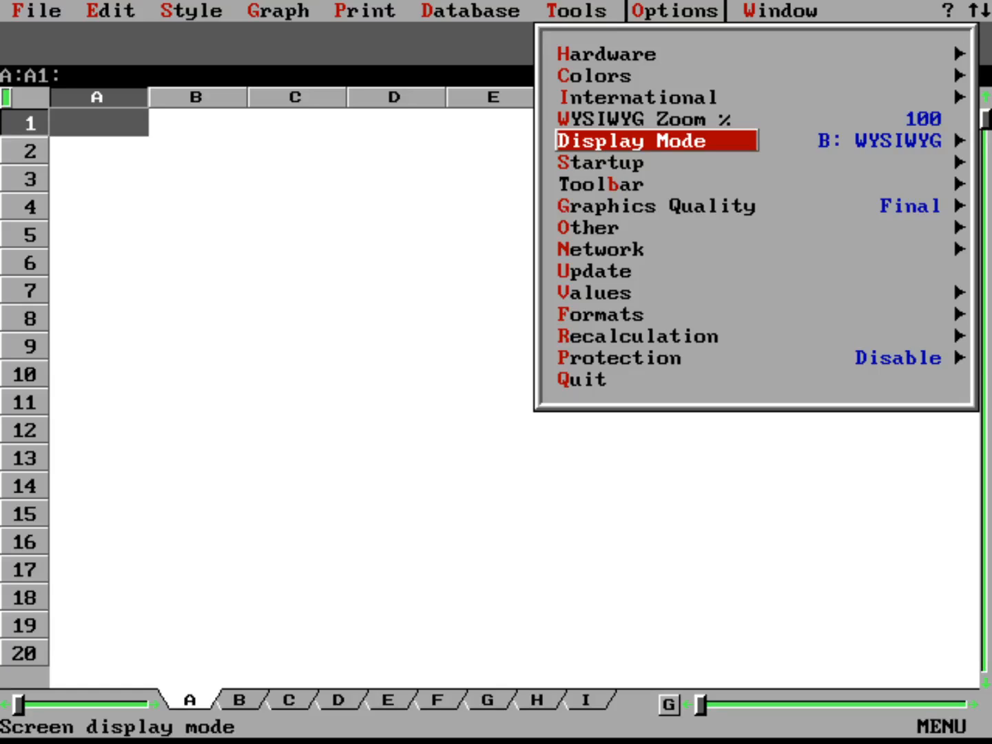
pyautogui.press('Escape')
pyautogui.press('Escape')
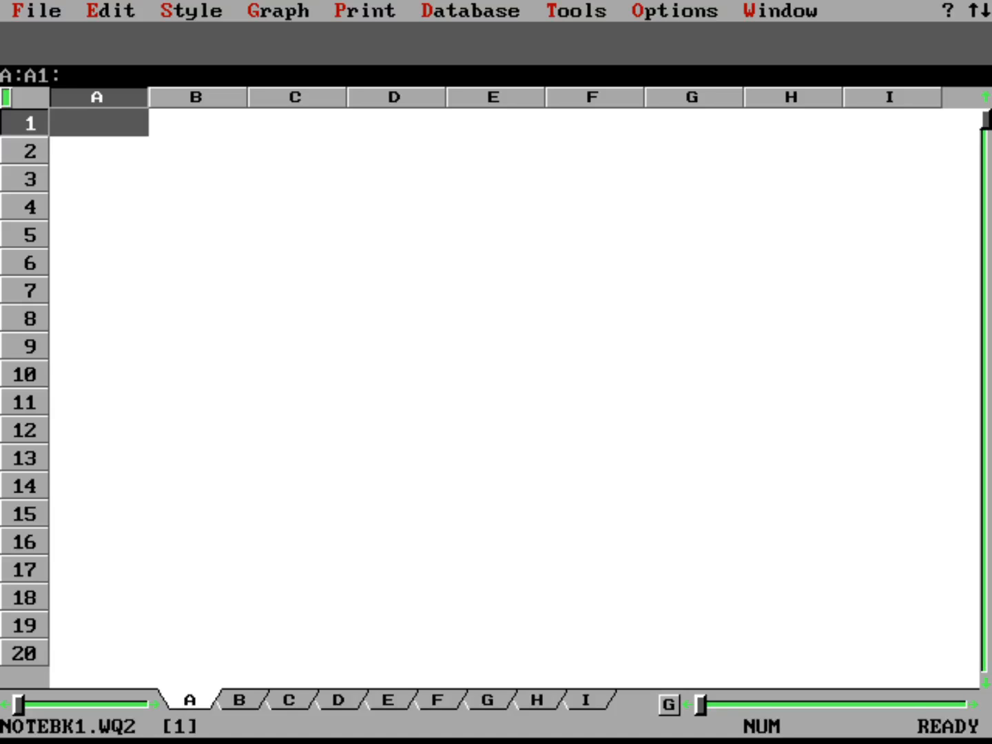
# Enter the numbers 1 through 9 down column A in cells A1 to A9.
pyautogui.write('1')
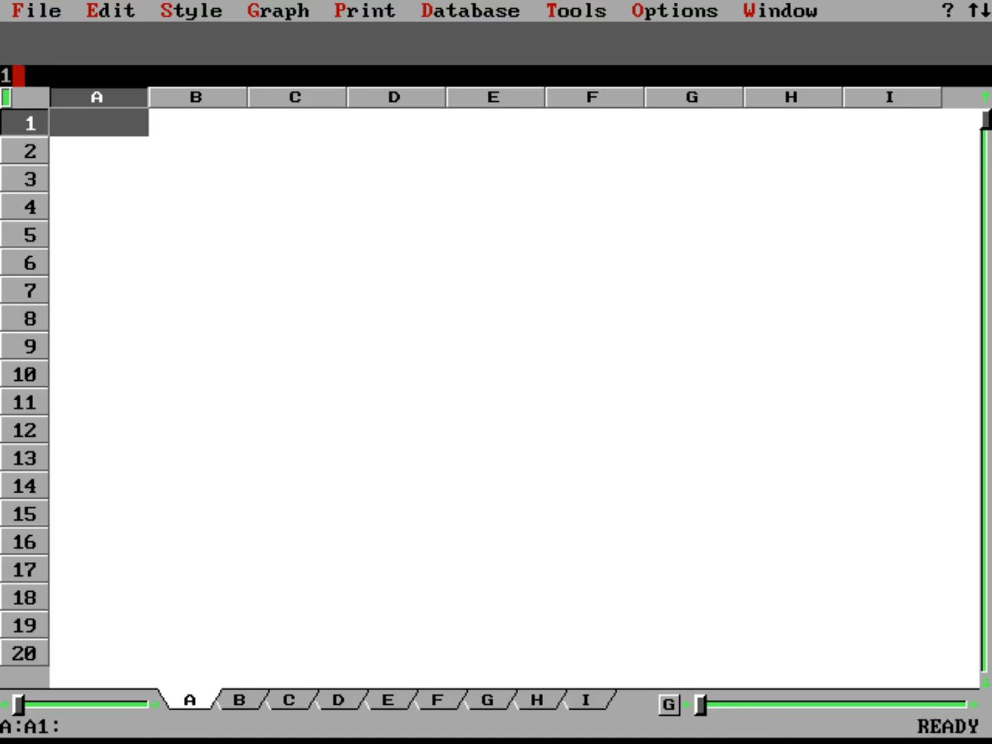
pyautogui.press('Down')
pyautogui.write('2')
pyautogui.press('Down')
pyautogui.write('3')
pyautogui.press('Down')
pyautogui.write('4')
pyautogui.press('Down')
pyautogui.write('5')
pyautogui.press('Down')
pyautogui.write('6')
pyautogui.press('Down')
pyautogui.write('7')
pyautogui.press('Down')
pyautogui.write('8')
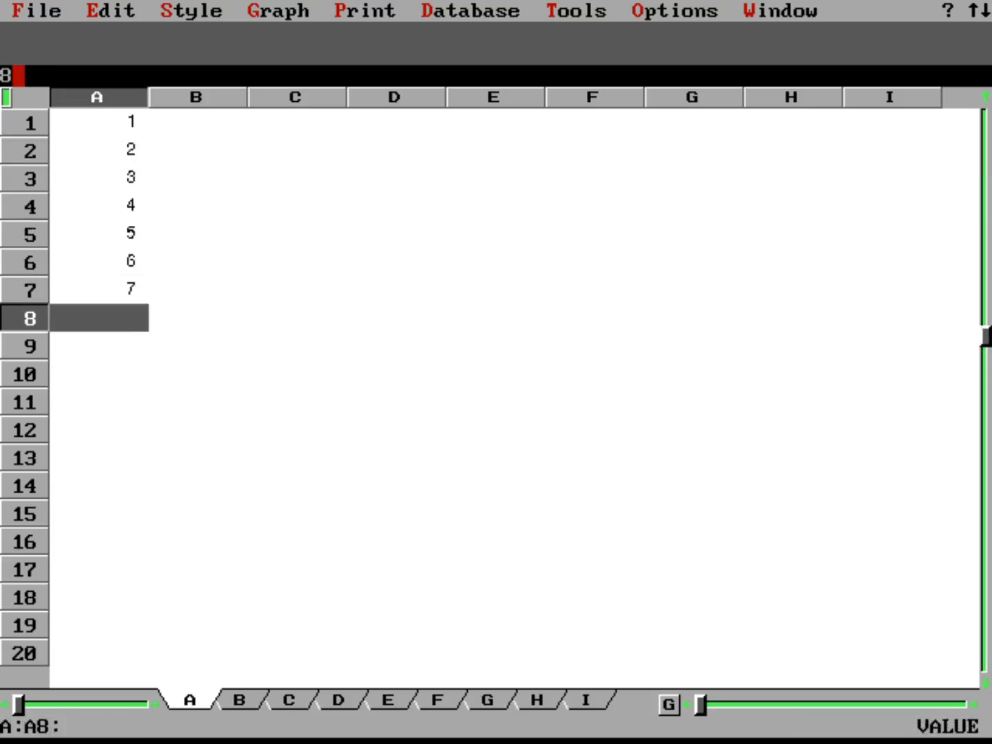
pyautogui.press('Down')
pyautogui.write('9')
pyautogui.press('Down')
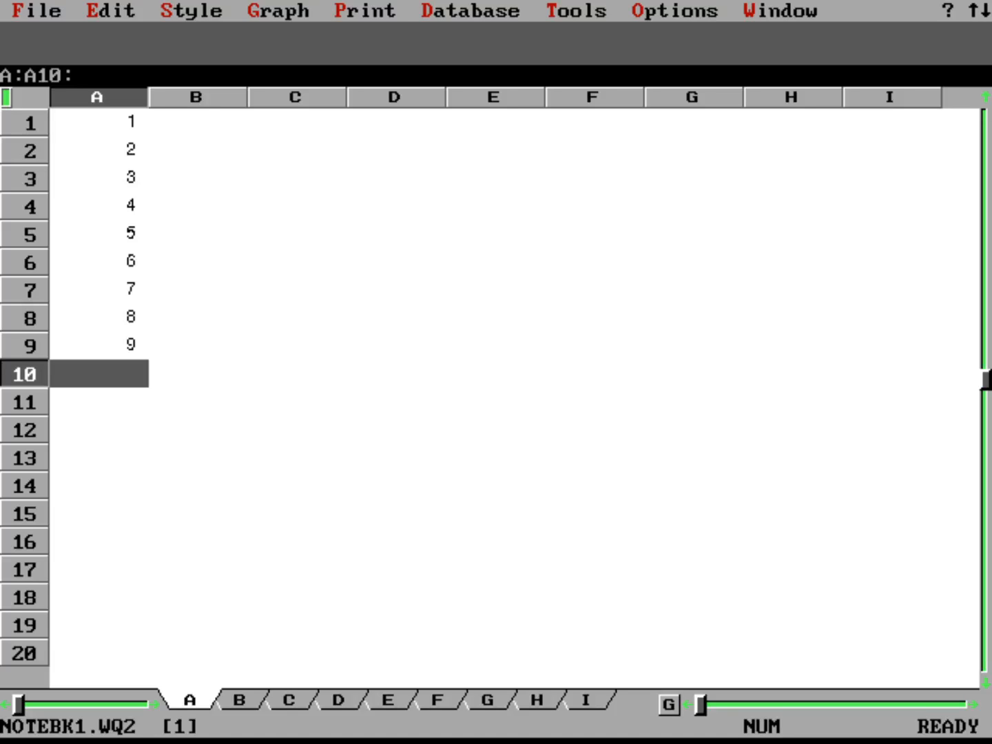
# Try the formula =SUM(a1:a9) in cell A10, then clear the cell.
pyautogui.write('=SUM(')
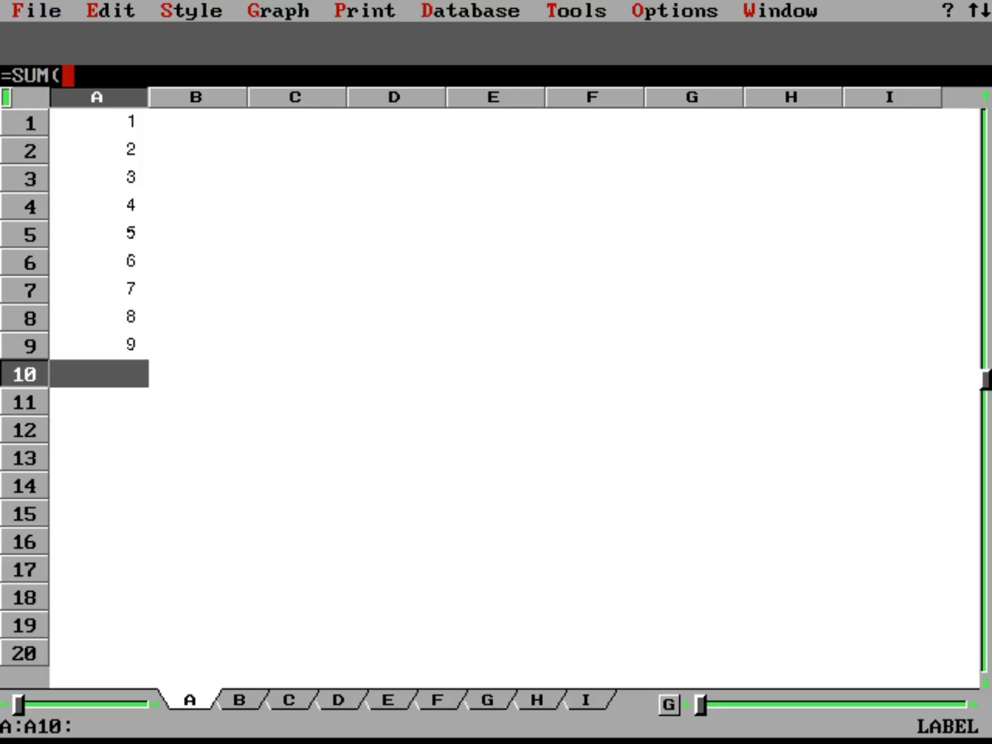
pyautogui.write('a1:')
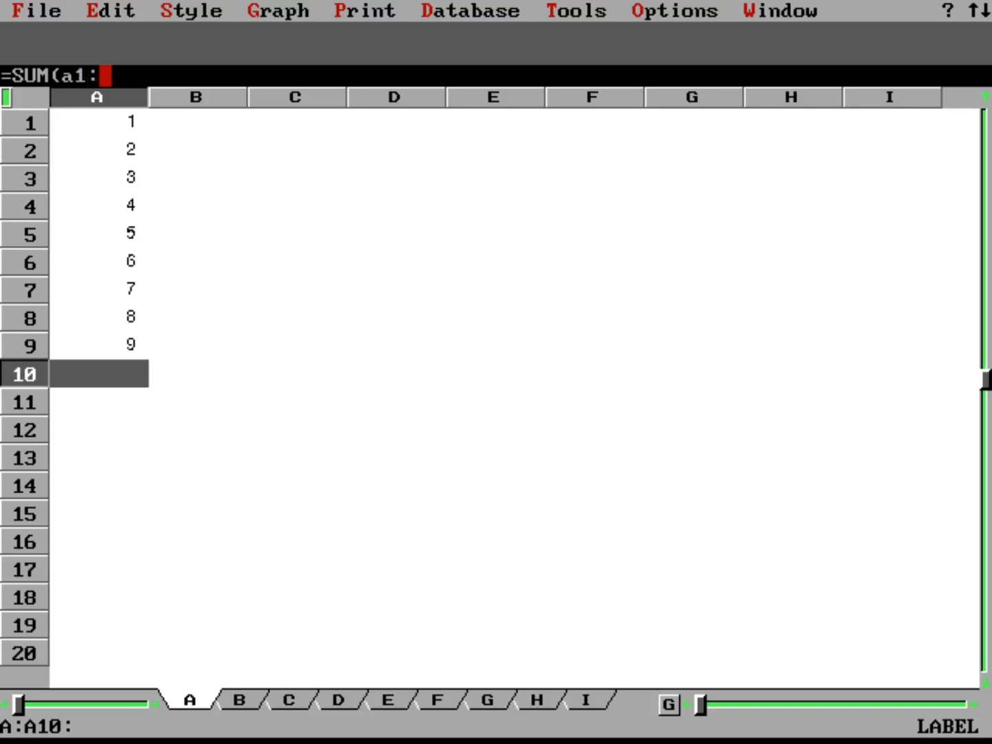
pyautogui.write('a9)')
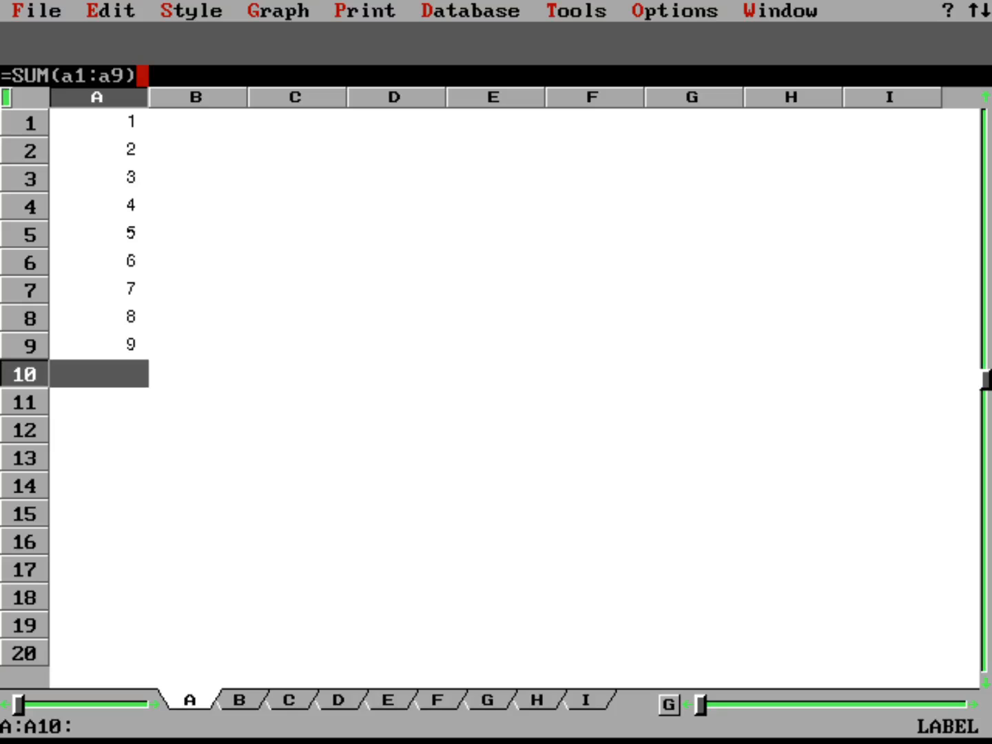
pyautogui.press('Return')
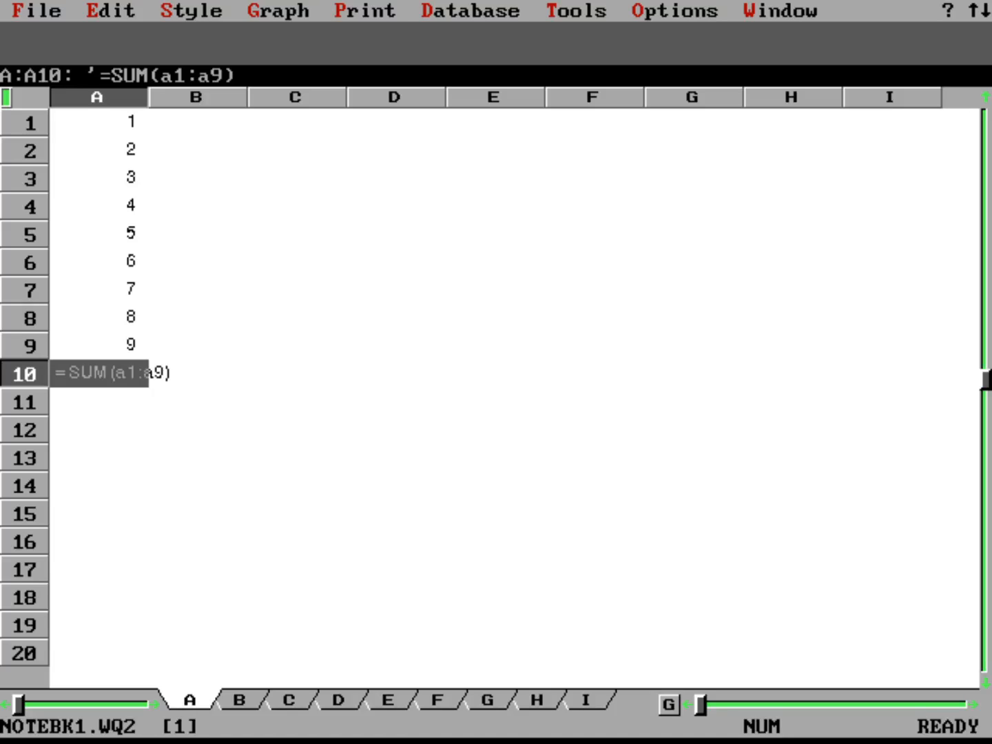
pyautogui.press('Delete')
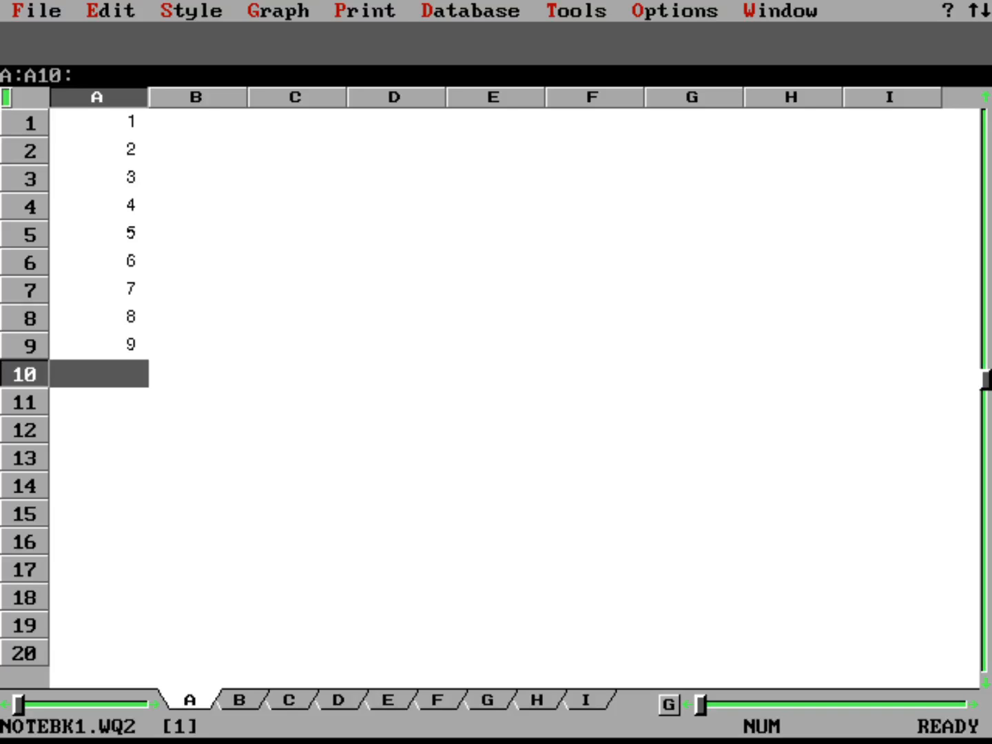
pyautogui.write('@')
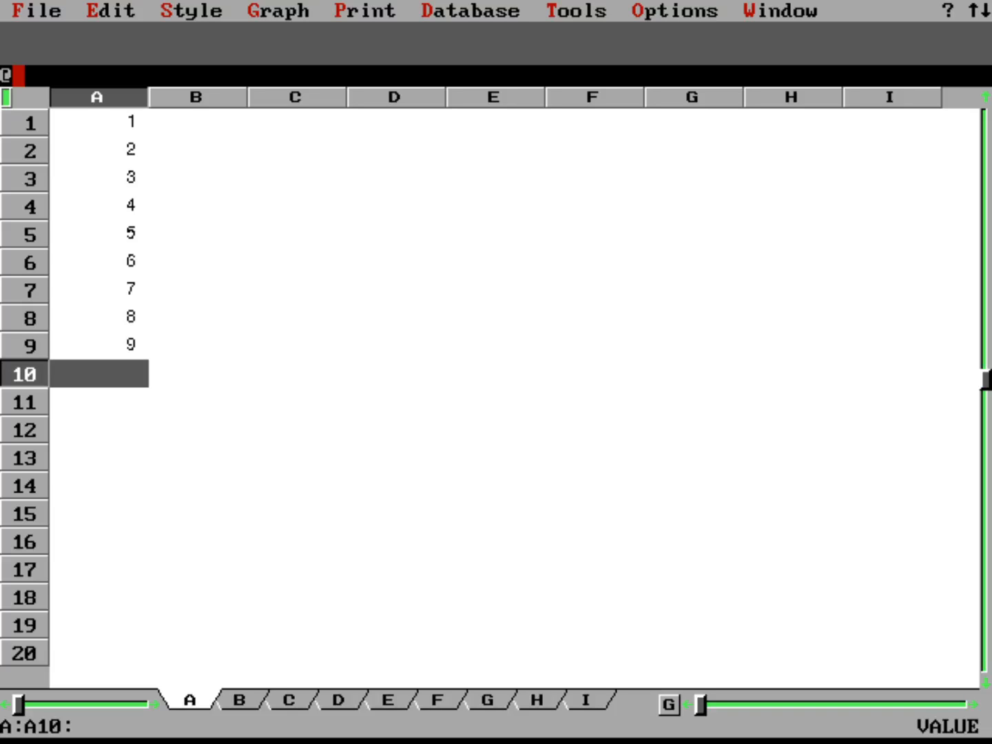
pyautogui.write('sum')
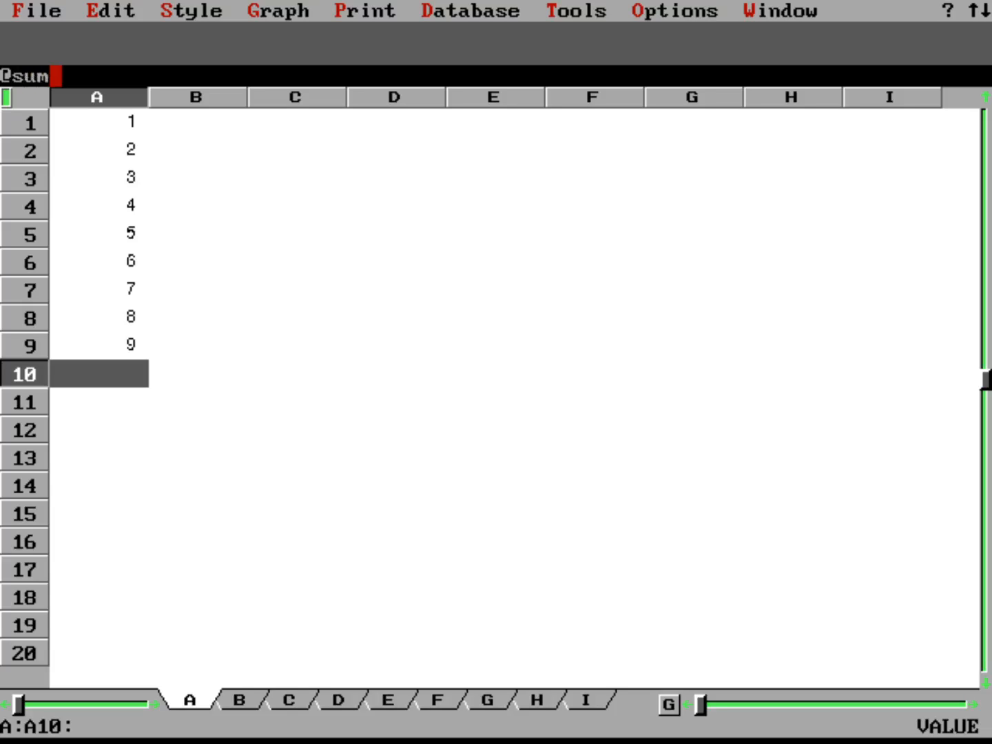
pyautogui.write('(a1')
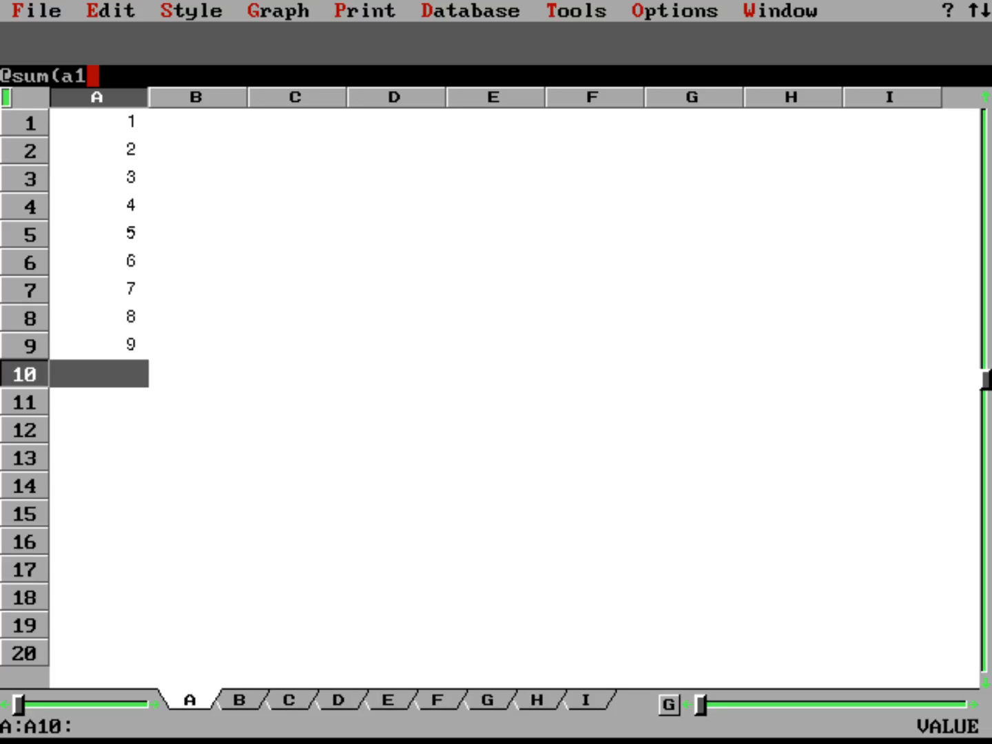
pyautogui.write('..a')
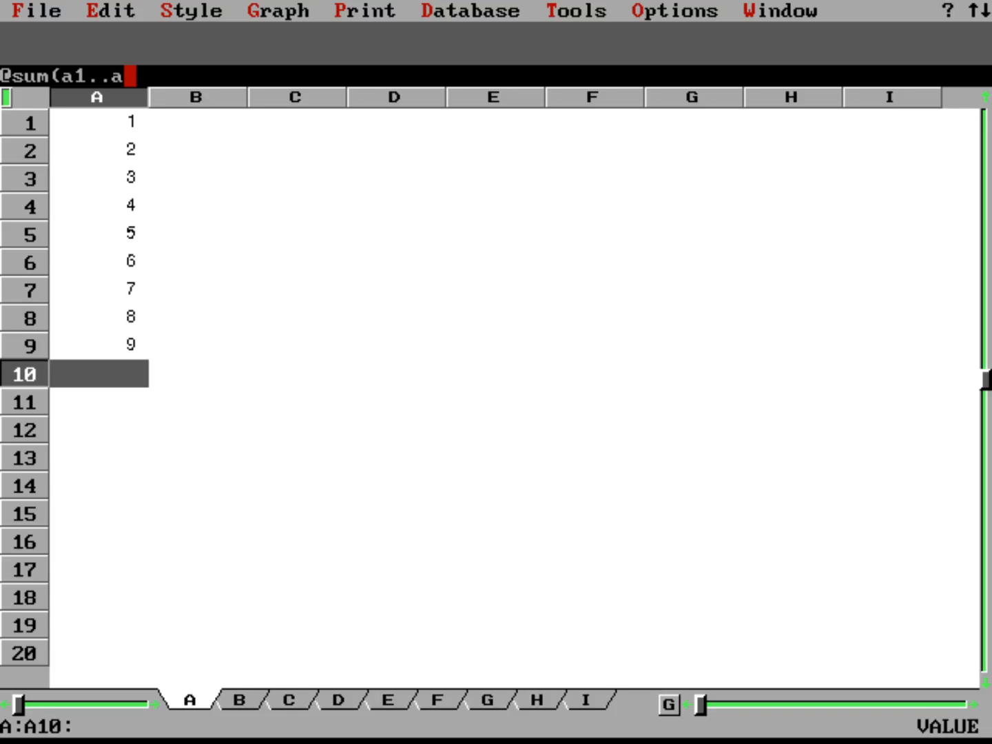
pyautogui.write('9)')
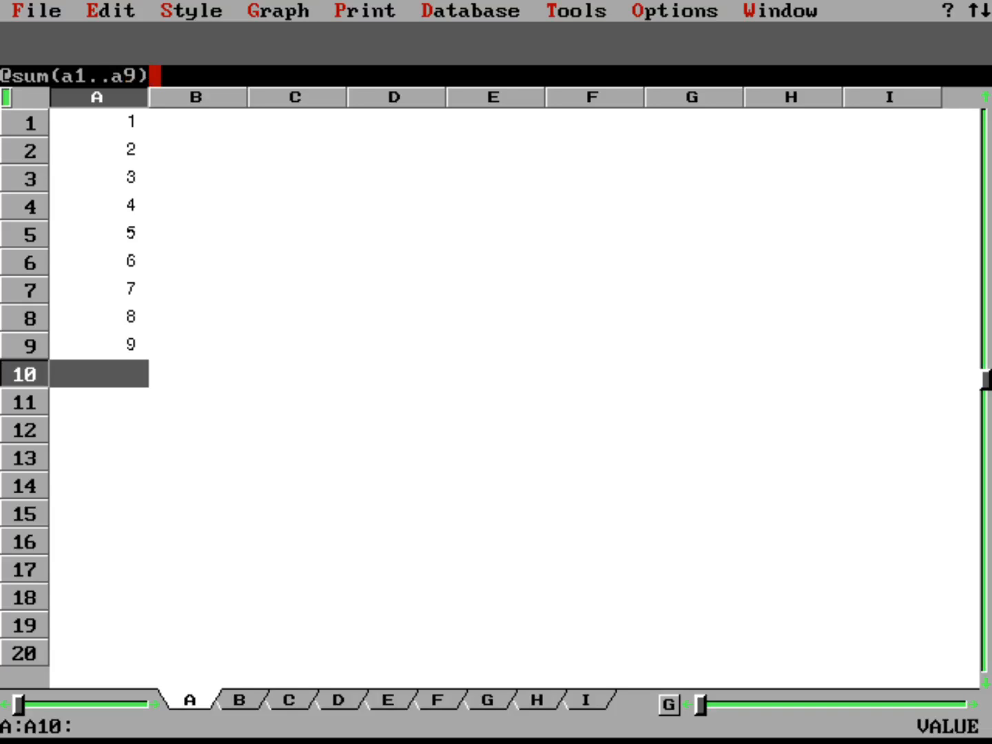
pyautogui.press('Return')
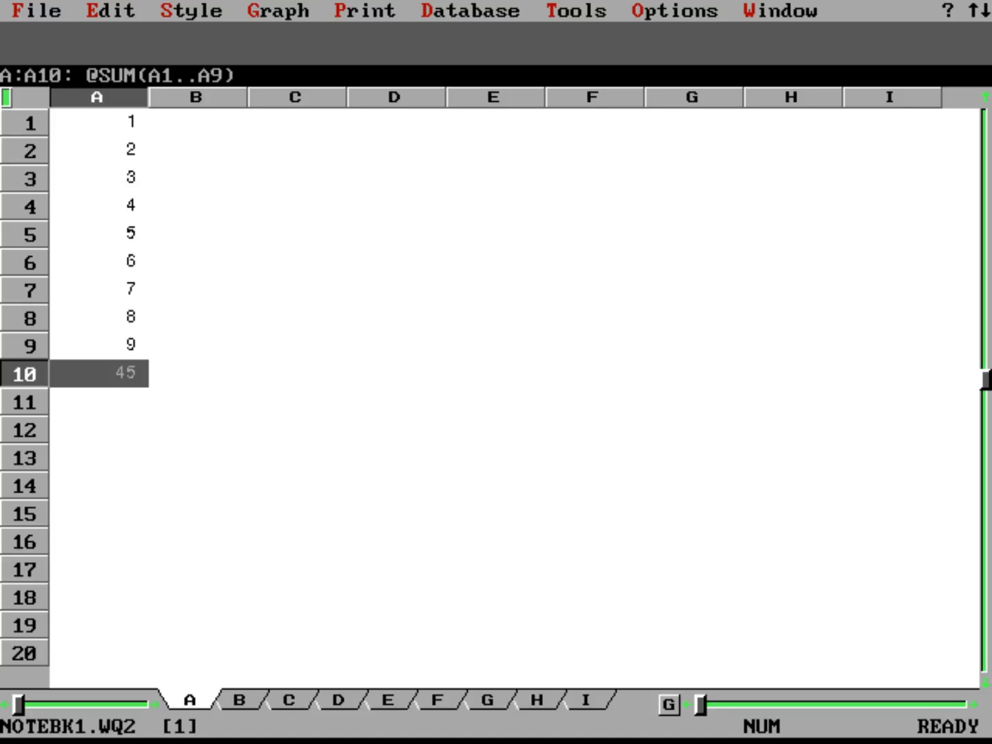
# Open the font settings for cell A10, which holds the sum formula.
pyautogui.press('Down')
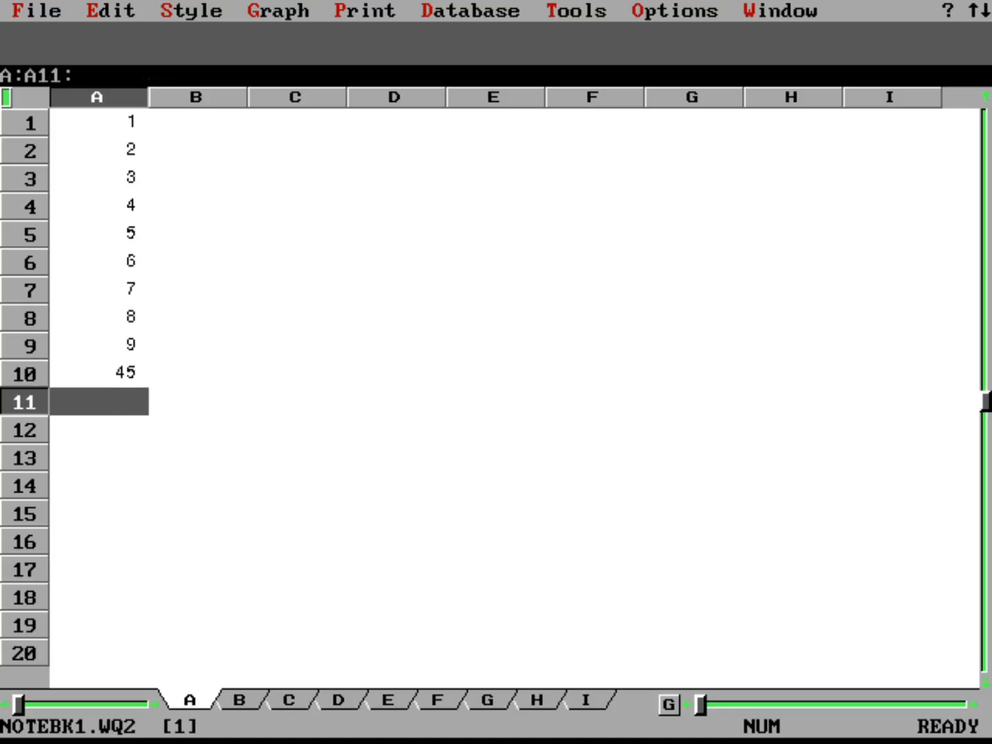
pyautogui.press('Up')
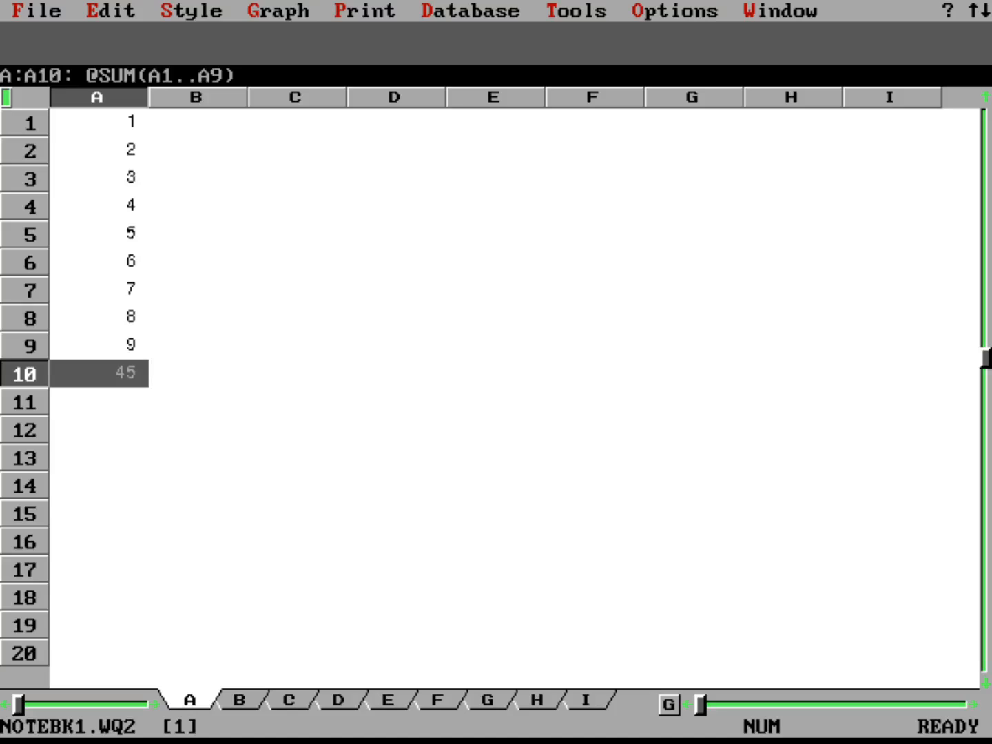
pyautogui.press('/')
pyautogui.press('s')
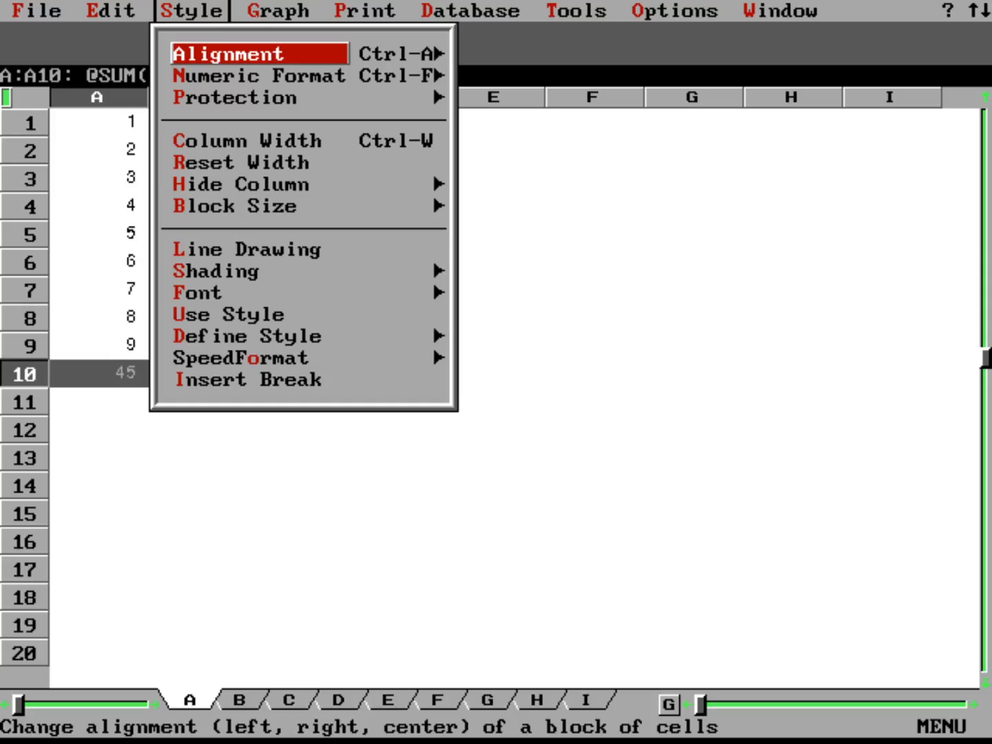
pyautogui.press('Down')
pyautogui.press('Down')
pyautogui.press('Down')
pyautogui.press('Down')
pyautogui.press('Down')
pyautogui.press('Down')
pyautogui.press('Down')
pyautogui.press('Down')
pyautogui.press('Down')
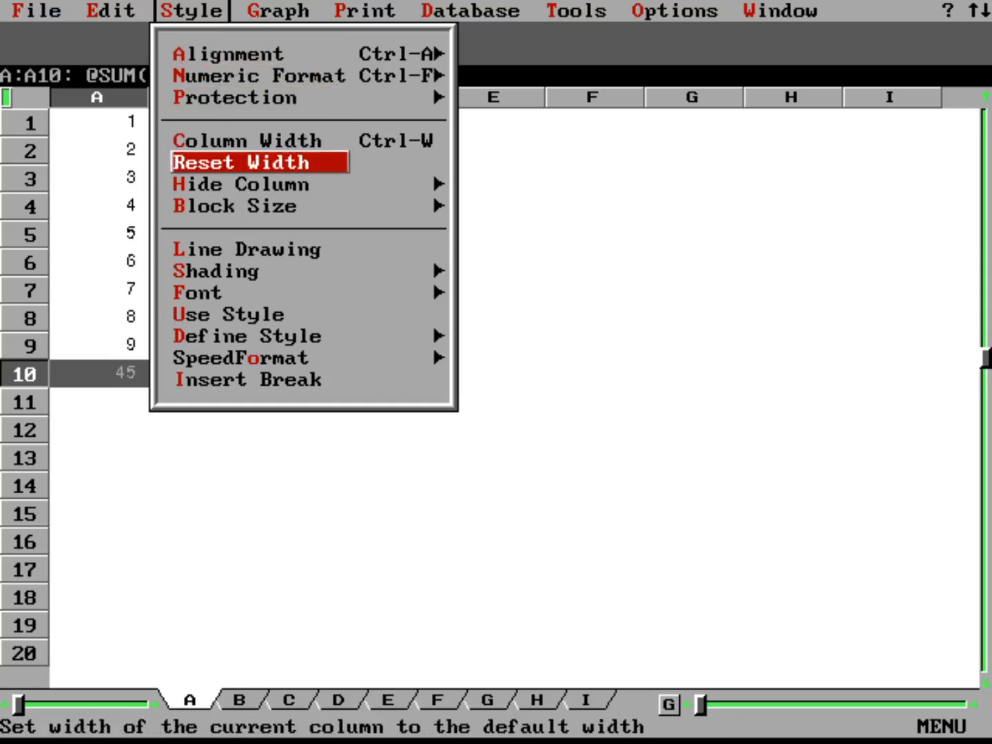
pyautogui.press('Return')
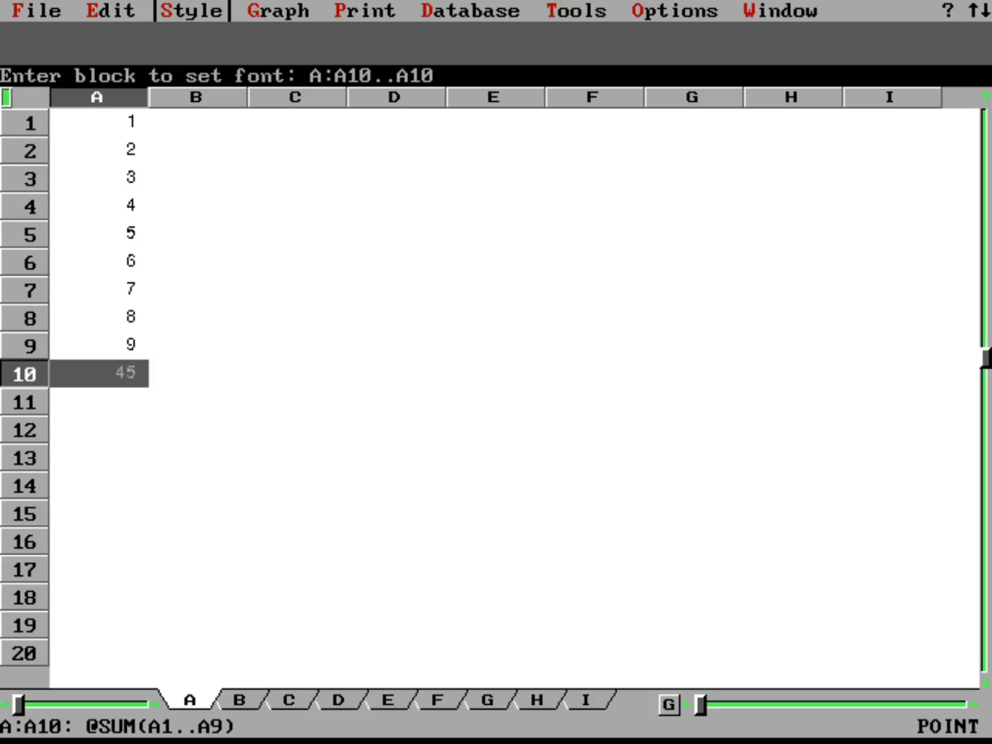
pyautogui.press('Return')
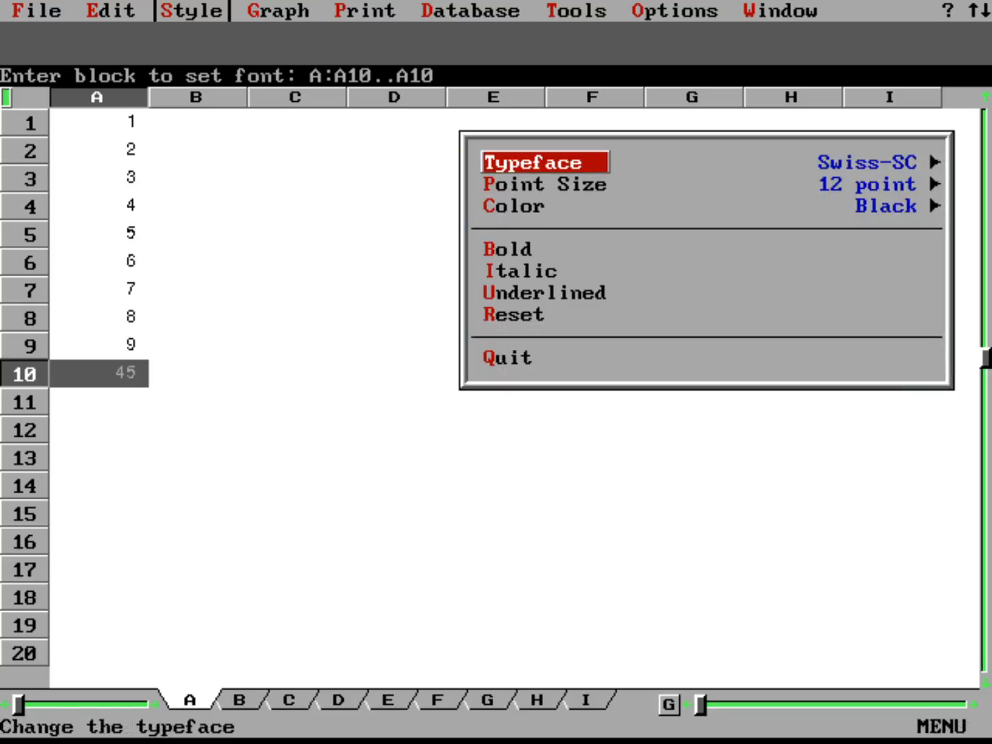
# Set the typeface of cell A10 to Script.
pyautogui.press('Return')
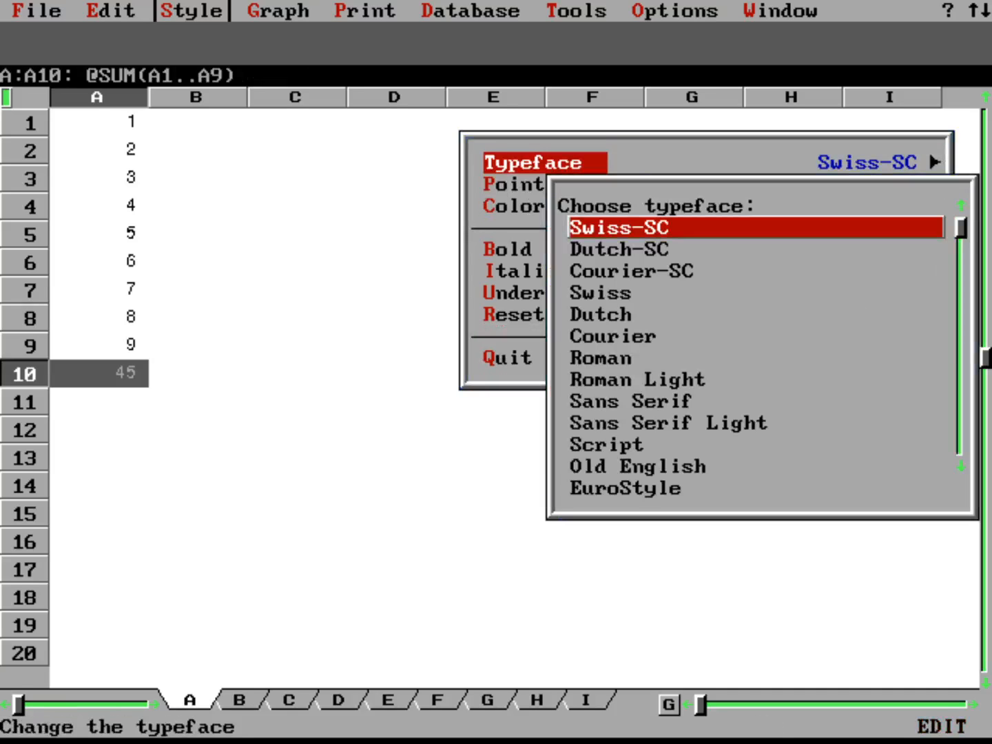
pyautogui.press('Down')
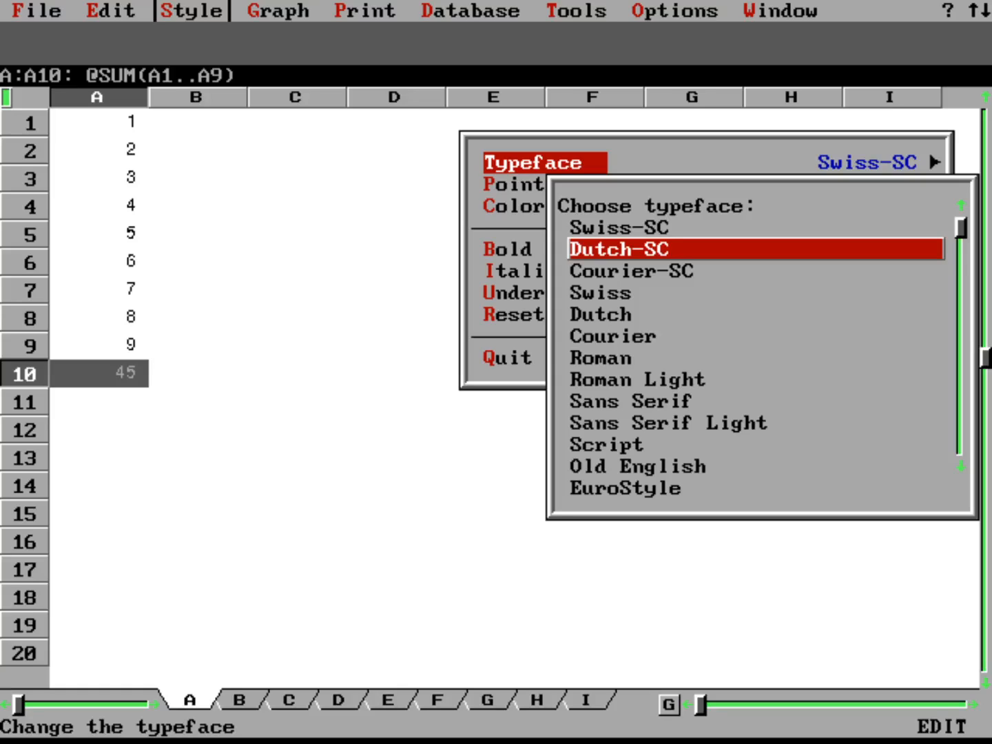
pyautogui.press('Down')
pyautogui.press('Down')
pyautogui.press('Down')
pyautogui.press('Down')
pyautogui.press('Down')
pyautogui.press('Down')
pyautogui.press('Down')
pyautogui.press('Down')
pyautogui.press('Down')
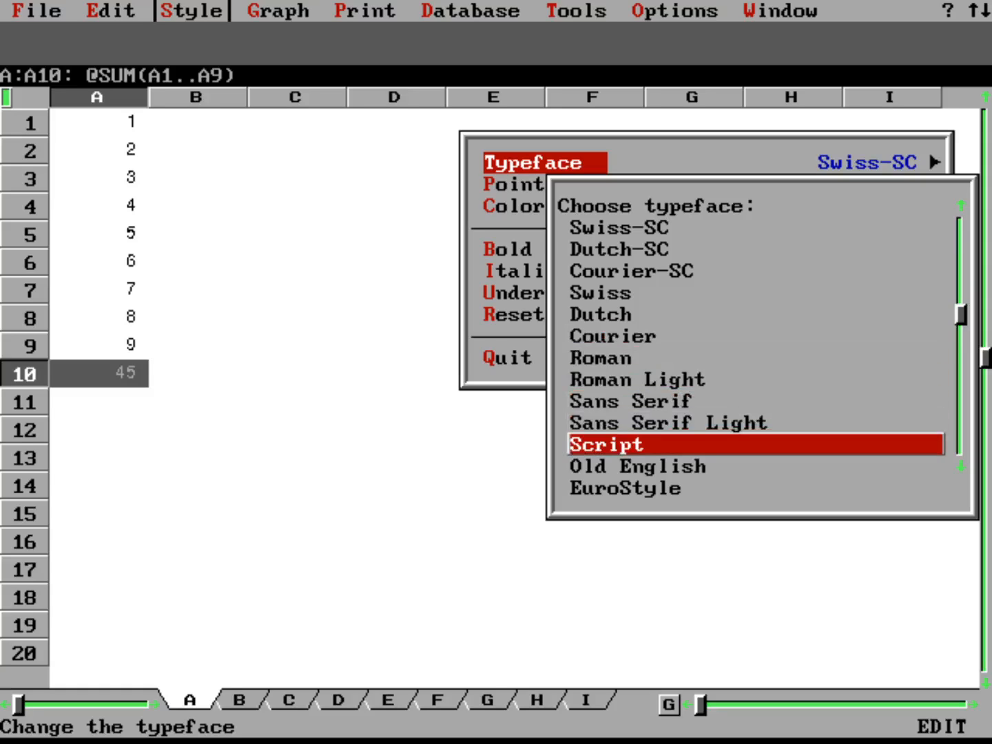
pyautogui.press('Return')
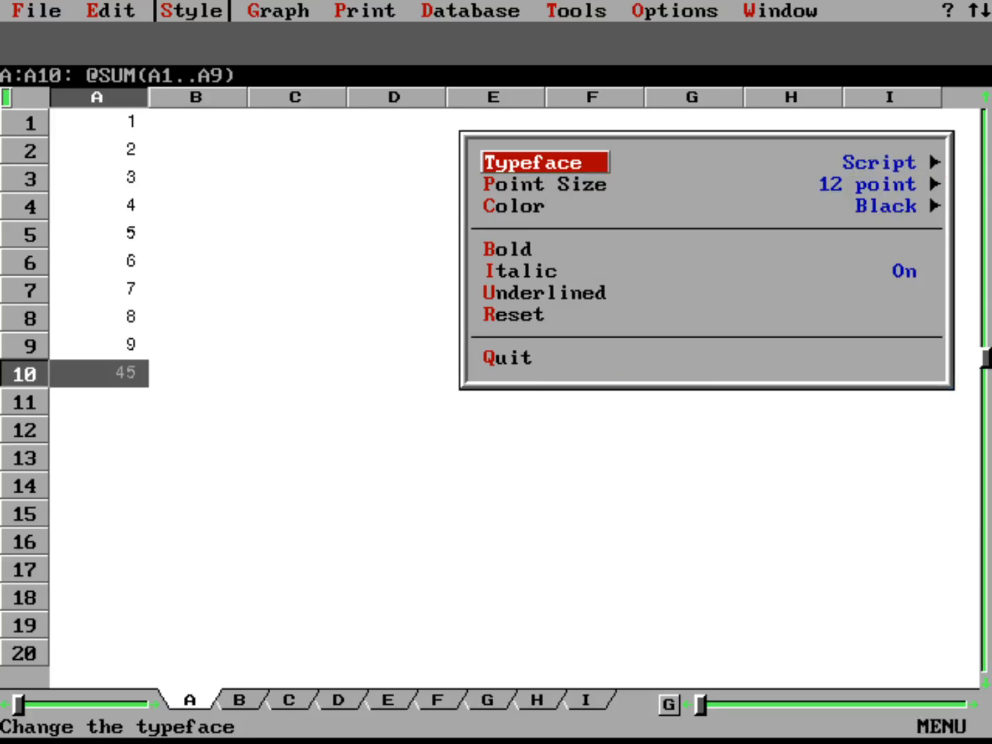
# Set the point size of cell A10 to 24 point.
pyautogui.press('Down')
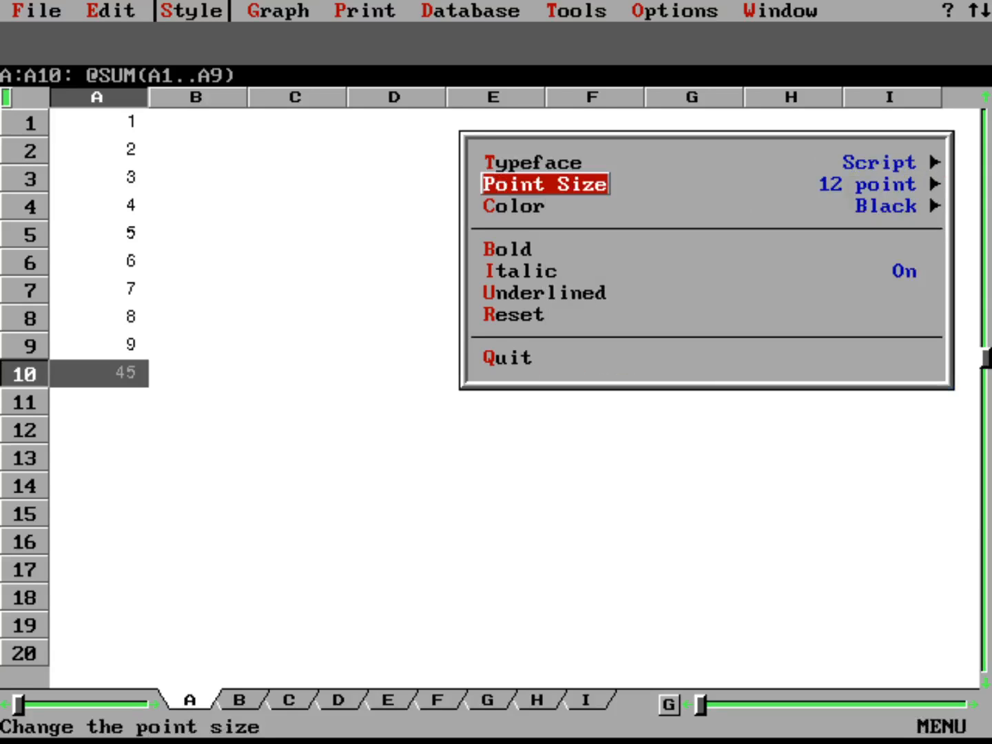
pyautogui.press('Return')
pyautogui.press('Down')
pyautogui.press('Down')
pyautogui.press('Down')
pyautogui.press('Down')
pyautogui.press('Down')
pyautogui.press('Down')
pyautogui.press('Down')
pyautogui.press('Down')
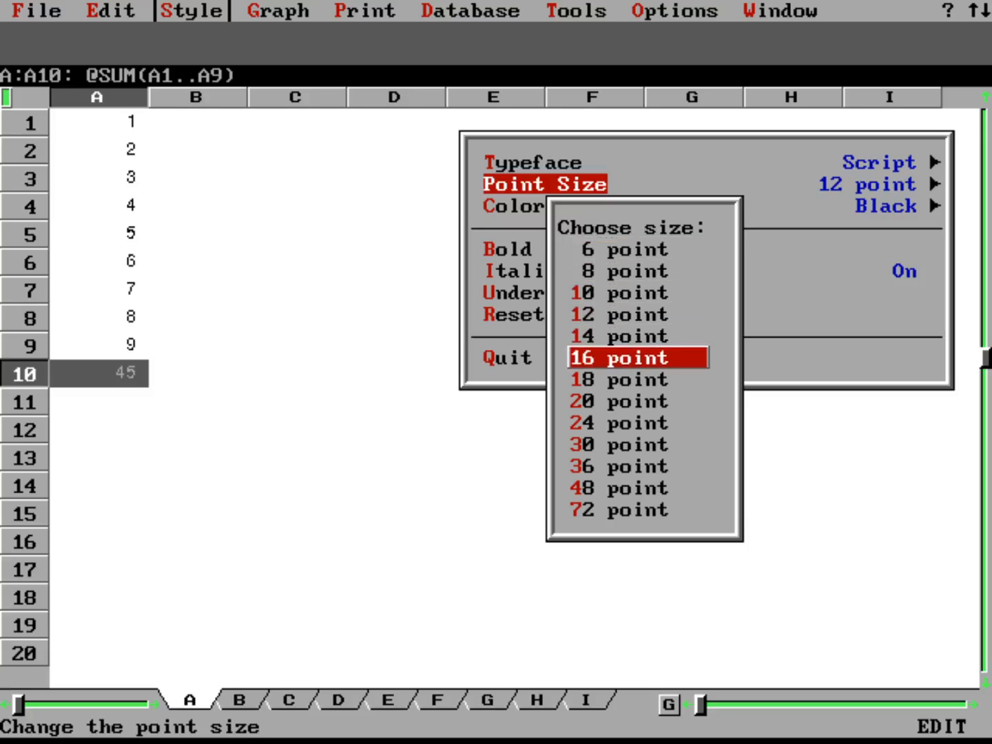
pyautogui.press('Return')
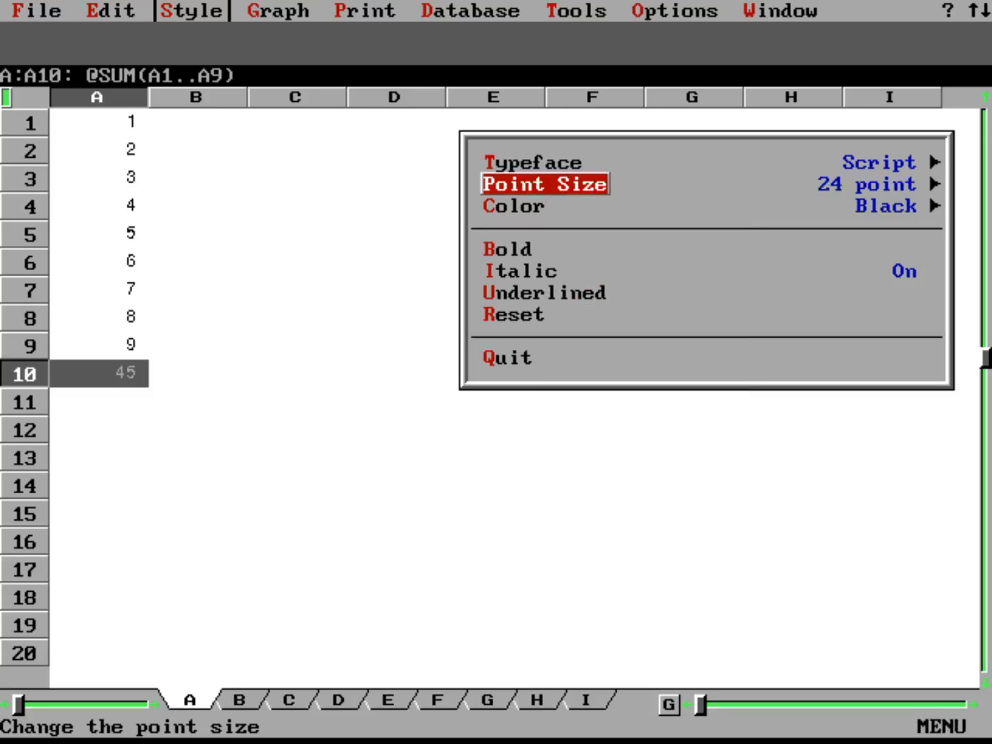
# Set the font color of cell A10 to blue, turn on bold and apply the font settings.
pyautogui.press('Down')
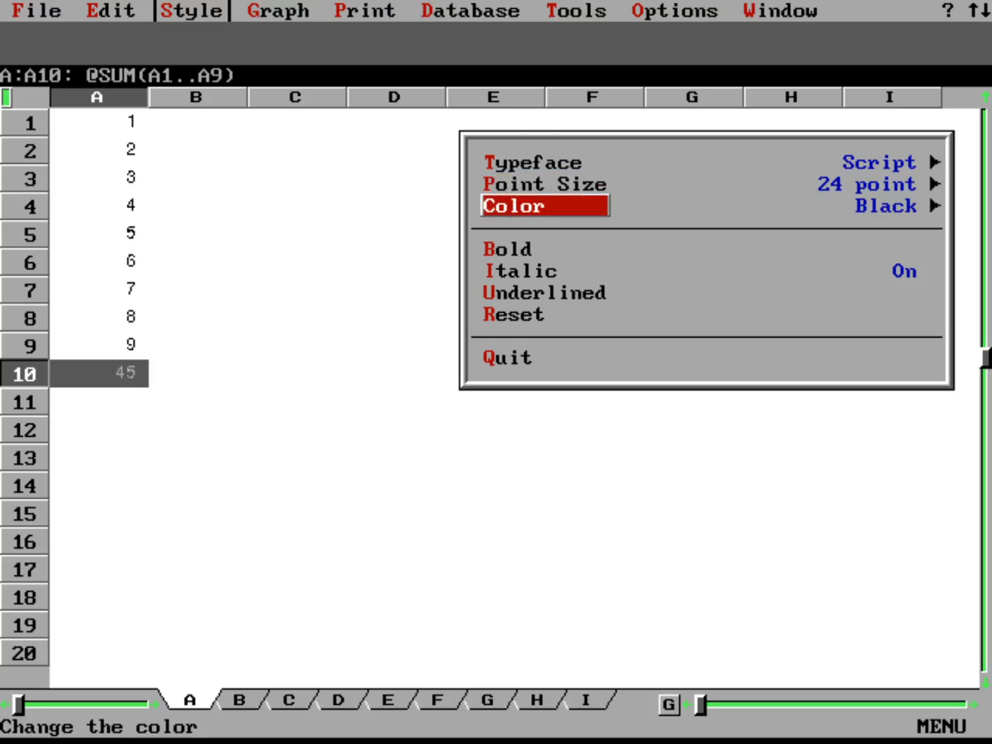
pyautogui.press('Return')
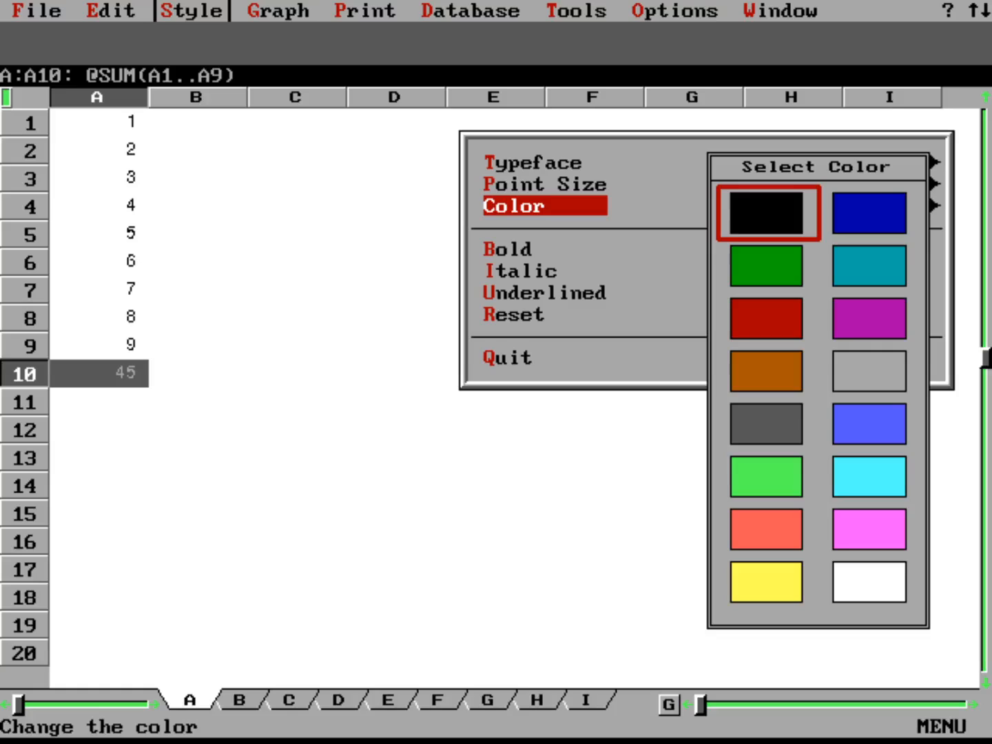
pyautogui.press('Right')
pyautogui.press('Return')
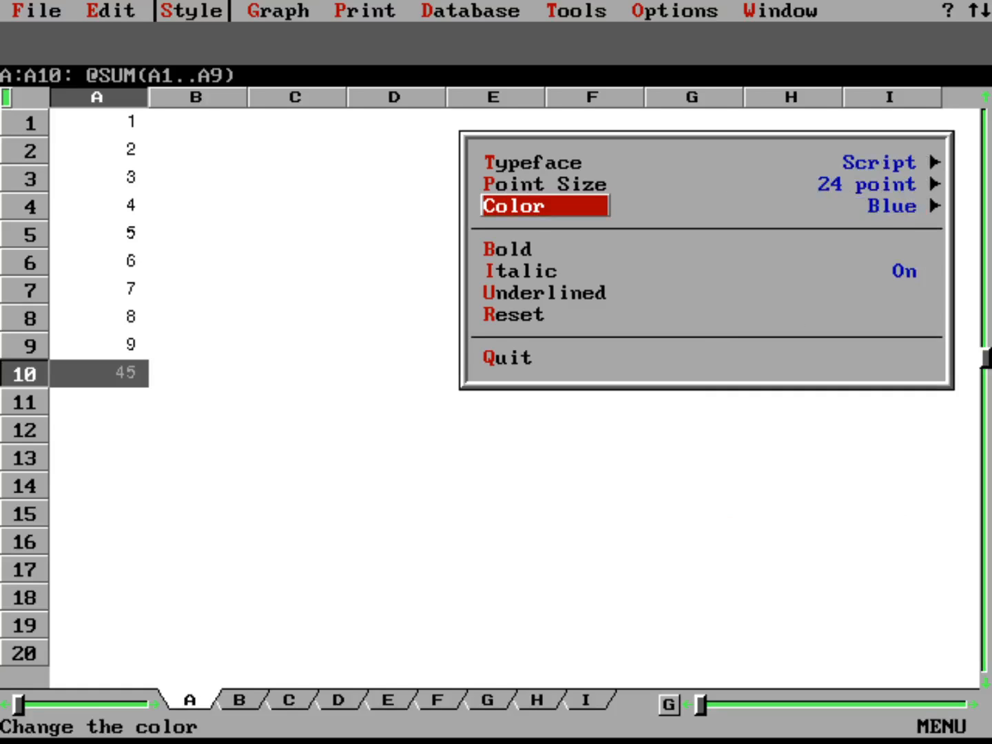
pyautogui.press('Down')
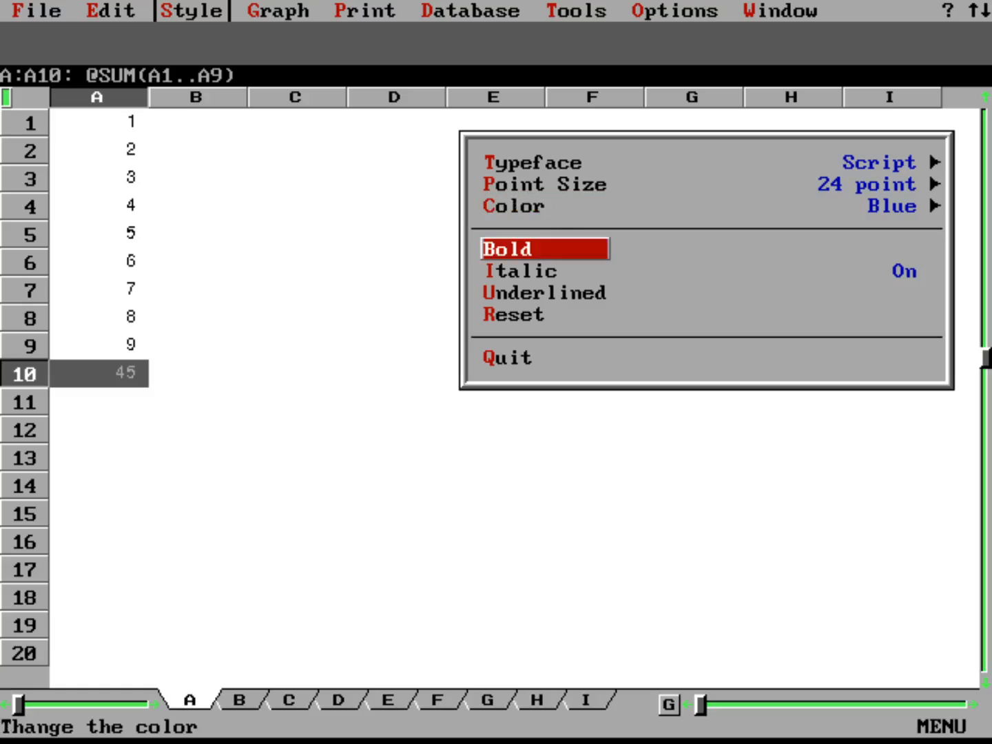
pyautogui.press('Return')
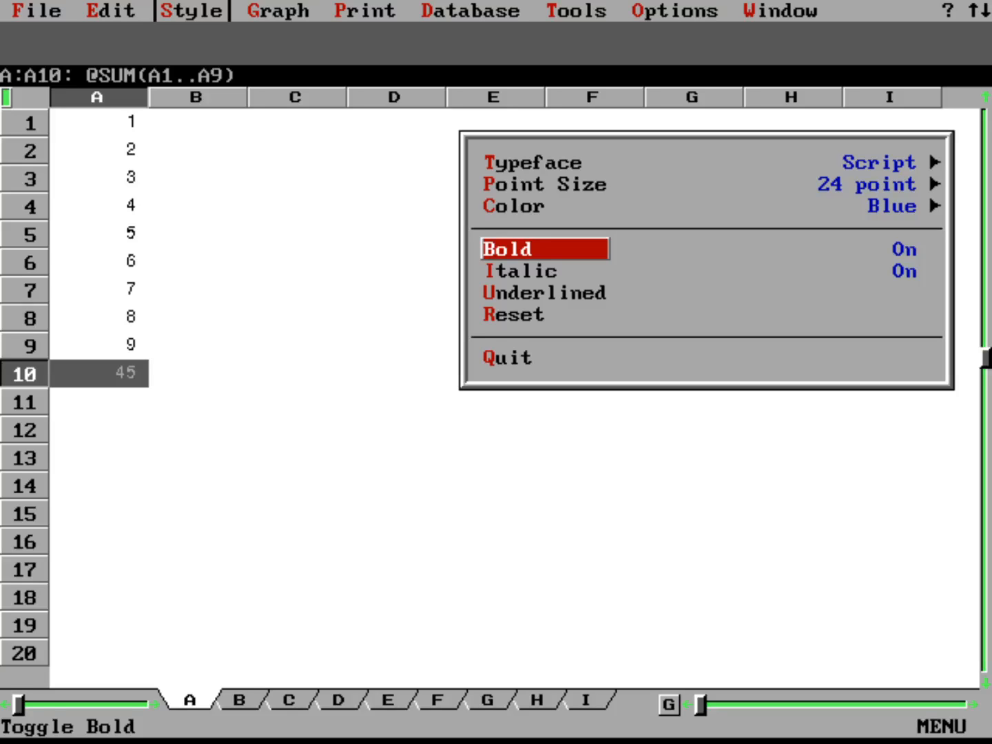
pyautogui.press('q')
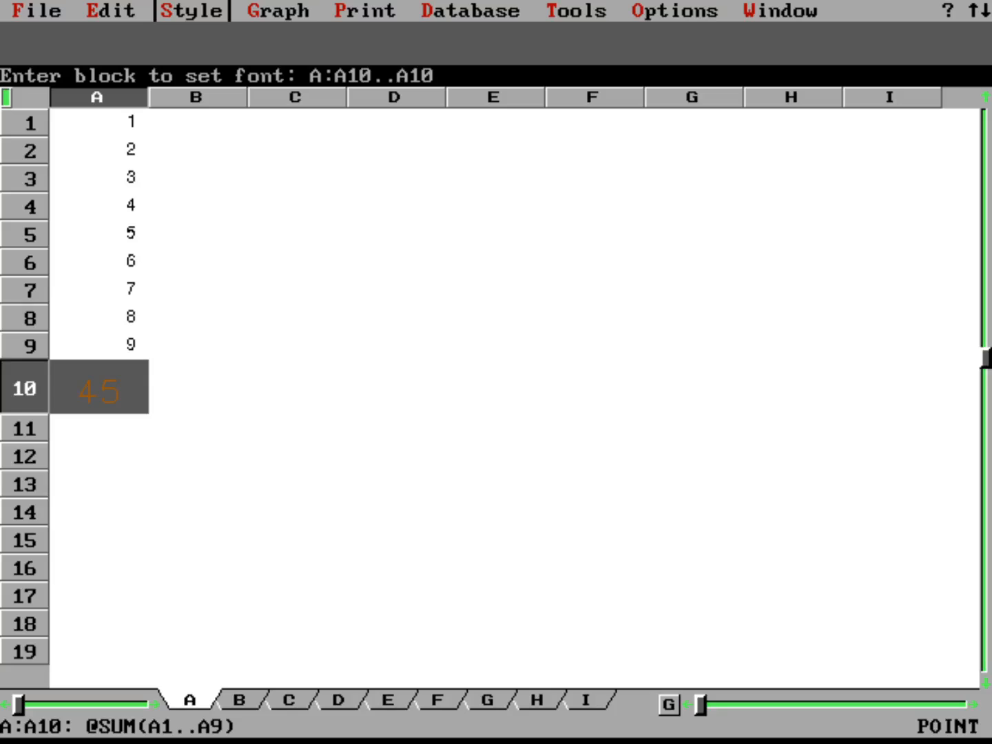
# Change the typeface of cell A10 to Swiss-SC and check the styled sum in the sheet.
pyautogui.press('Right')
pyautogui.press('Left')
pyautogui.press('Return')
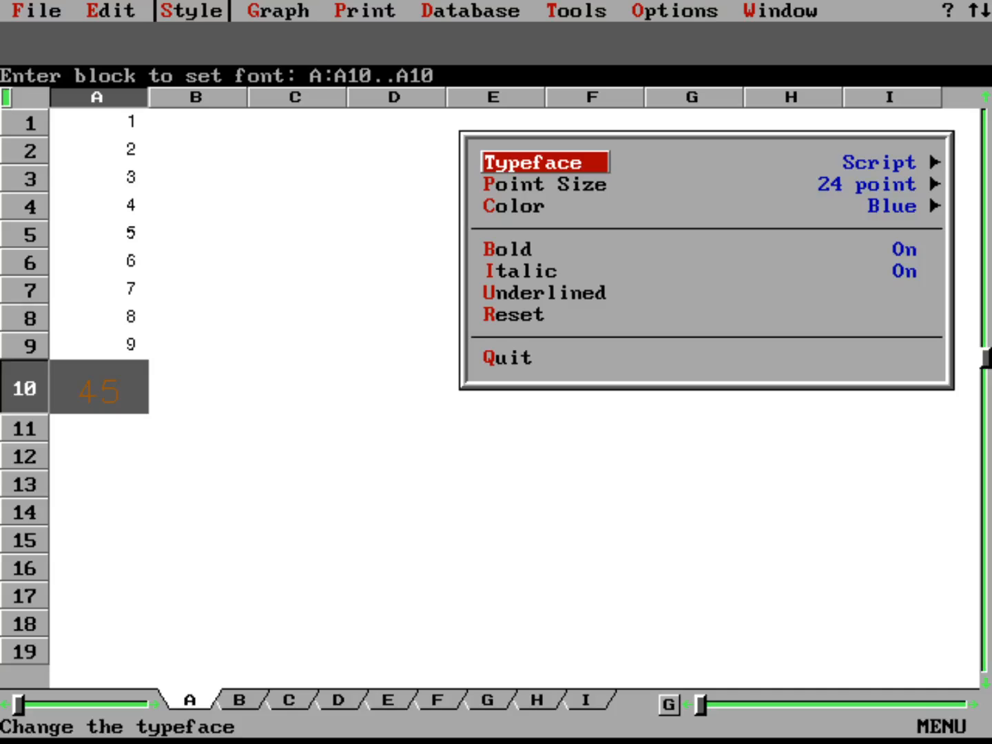
pyautogui.press('Escape')
pyautogui.press('Right')
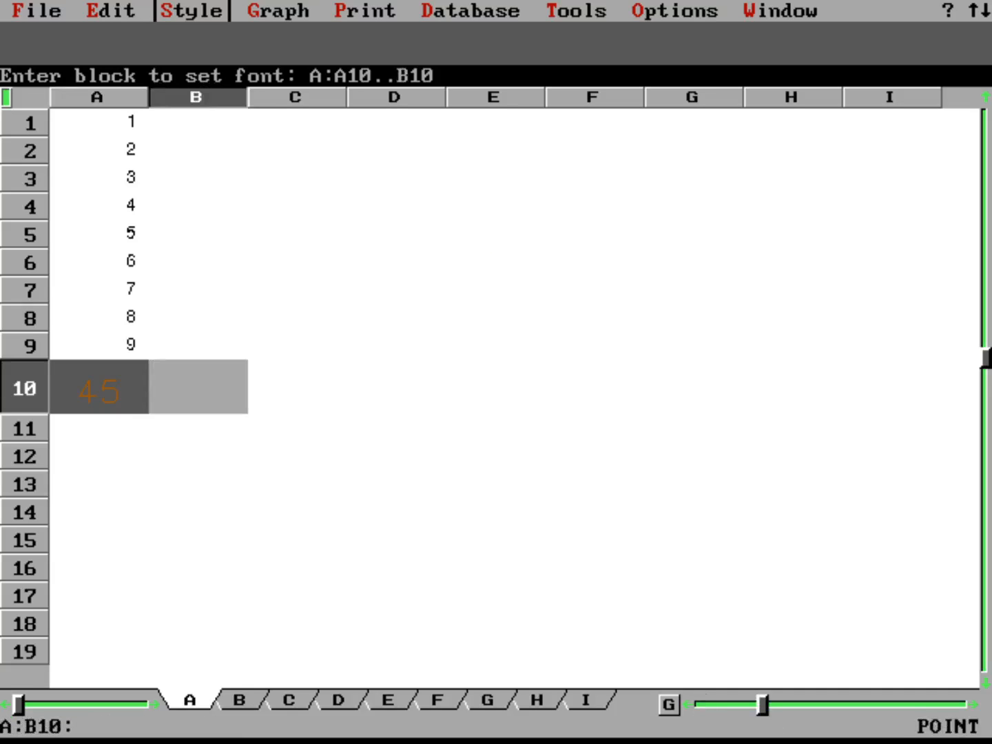
pyautogui.press('Left')
pyautogui.press('Return')
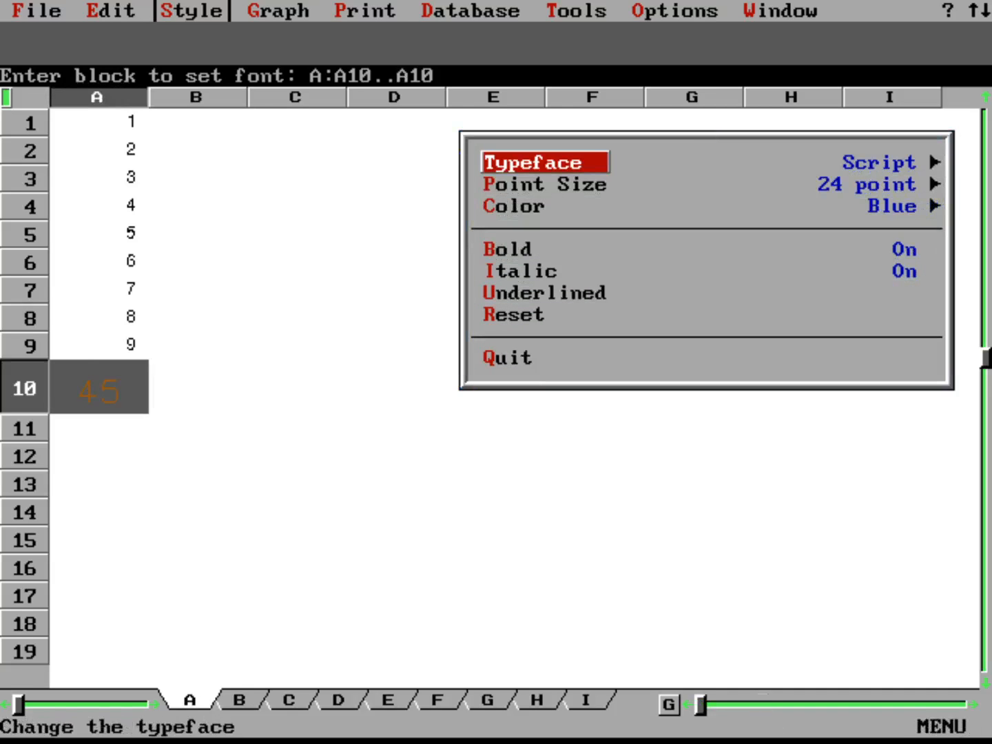
pyautogui.press('Return')
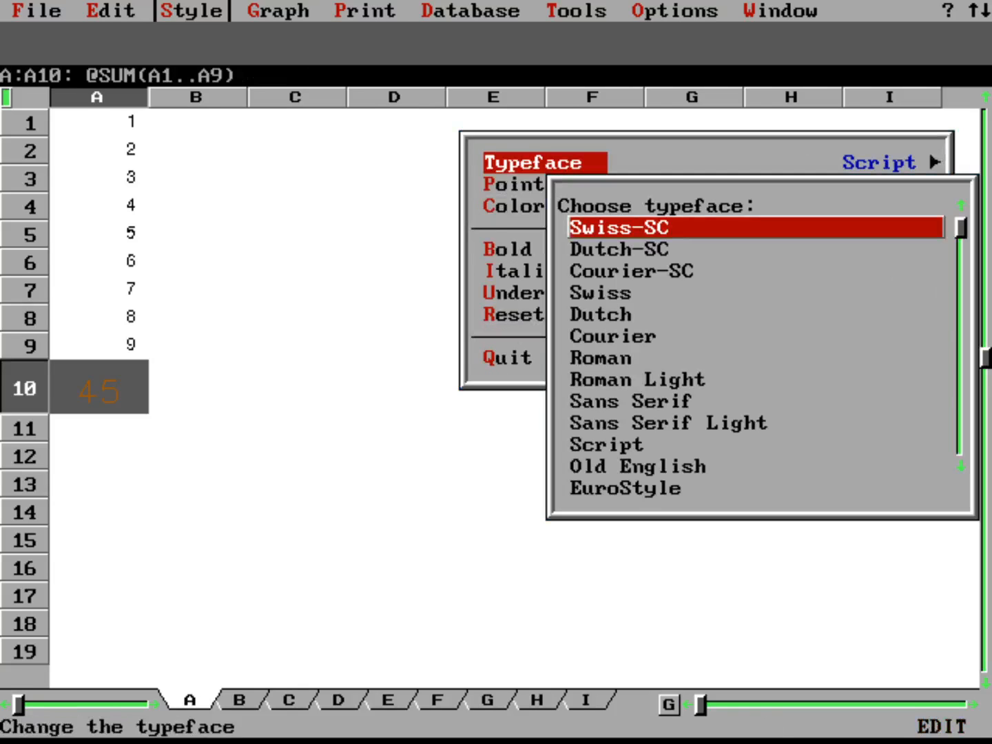
pyautogui.press('Return')
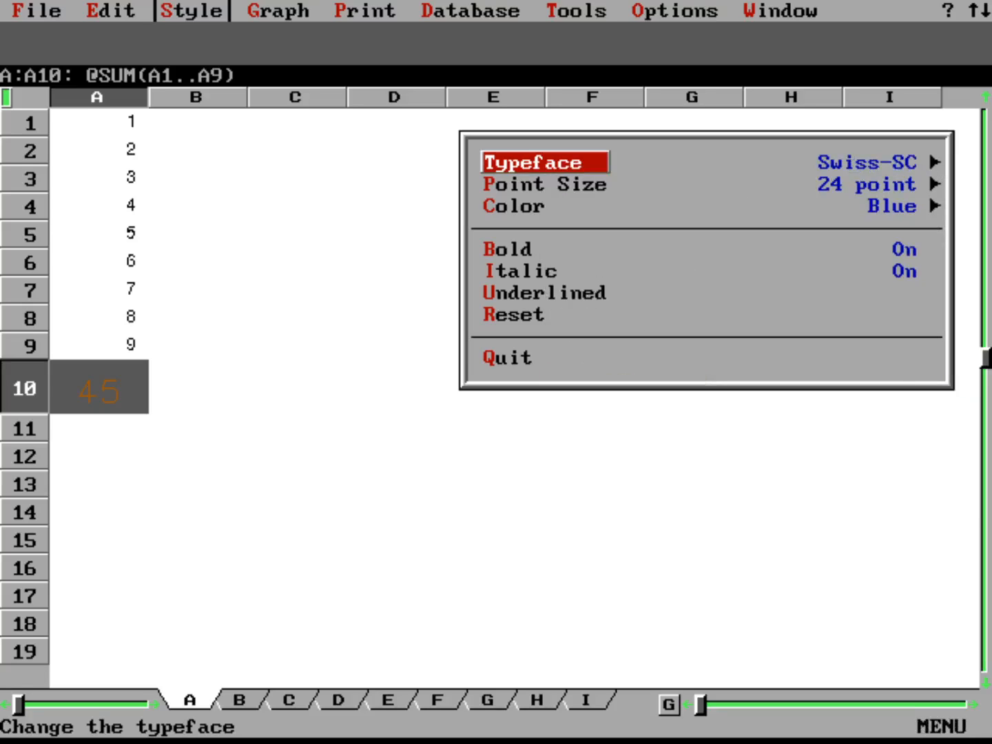
pyautogui.press('q')
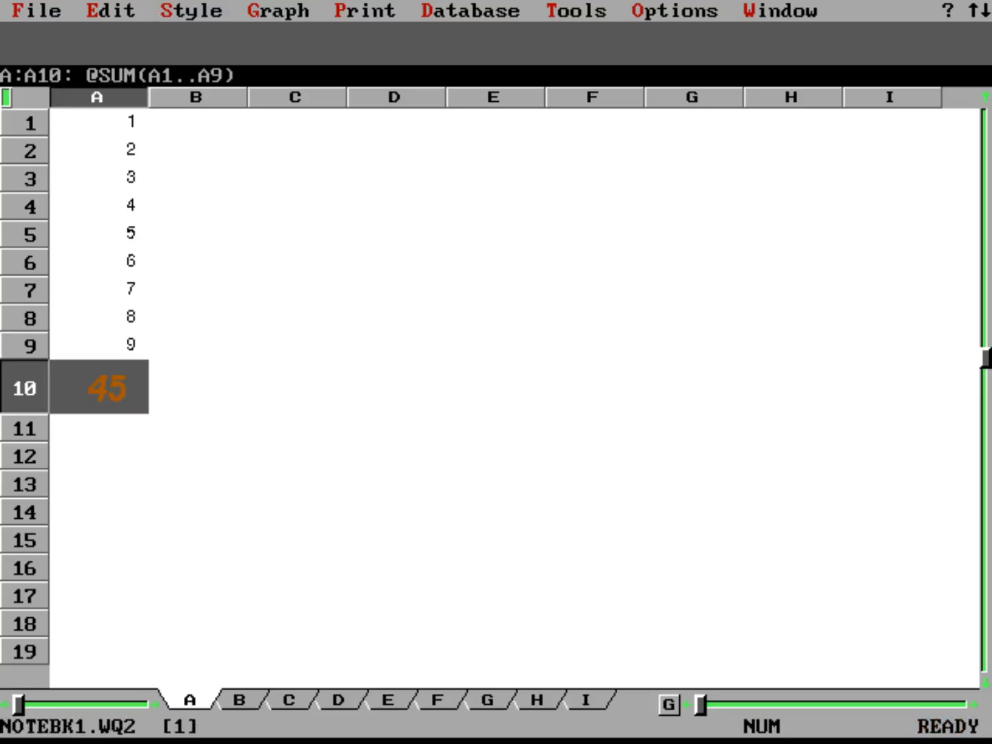
pyautogui.press('Up')
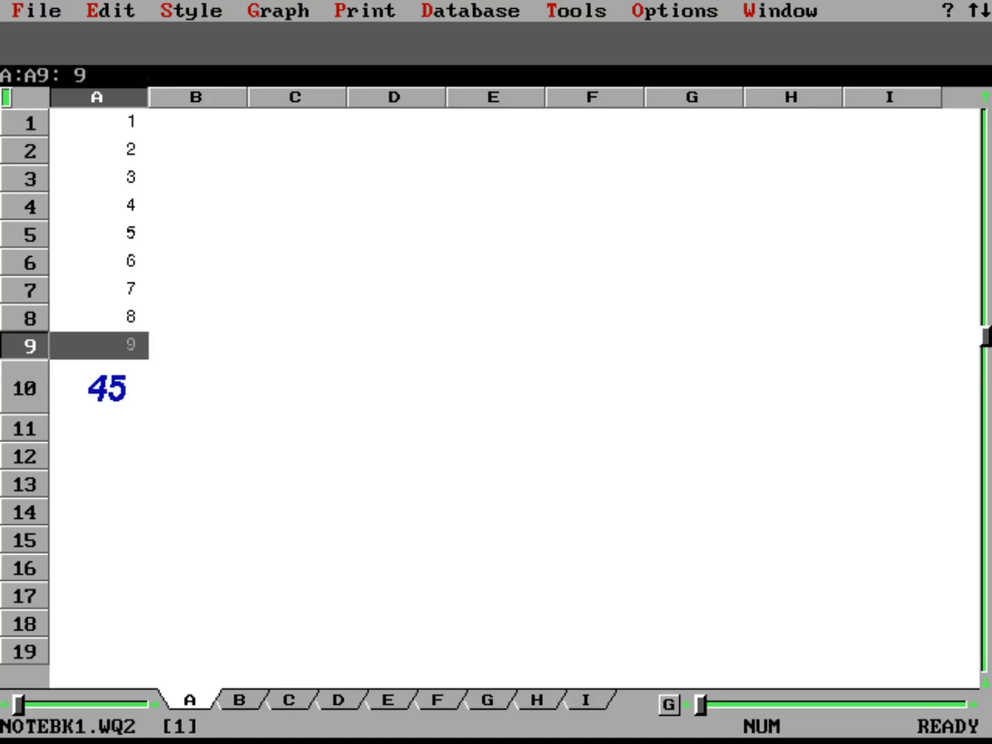
pyautogui.press('Down')
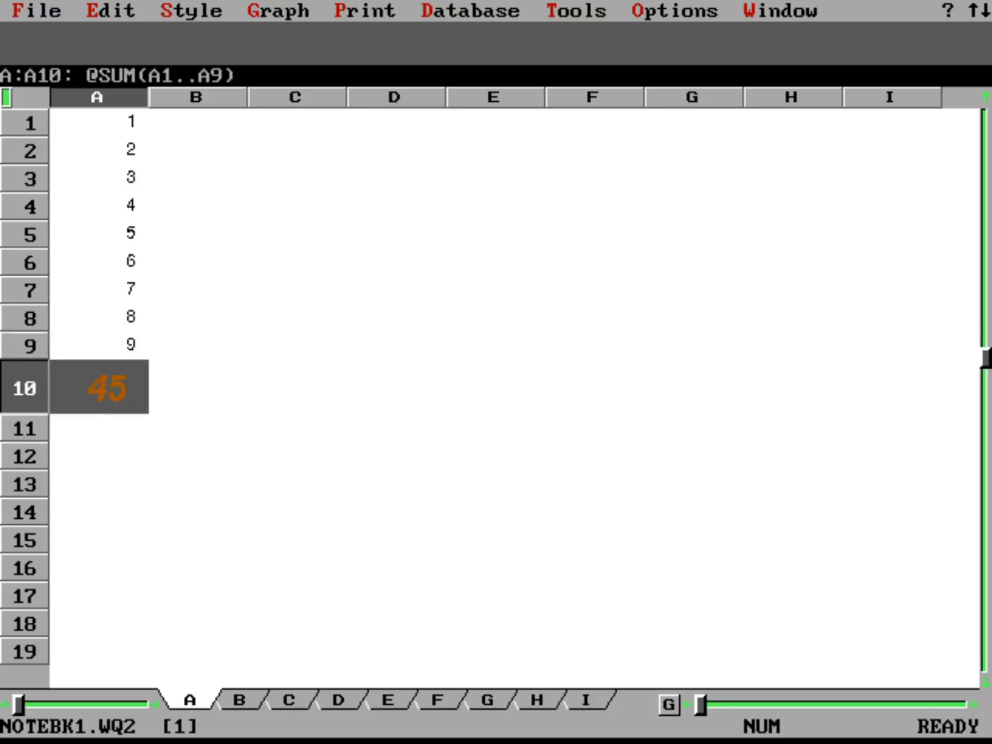
pyautogui.press('Right')
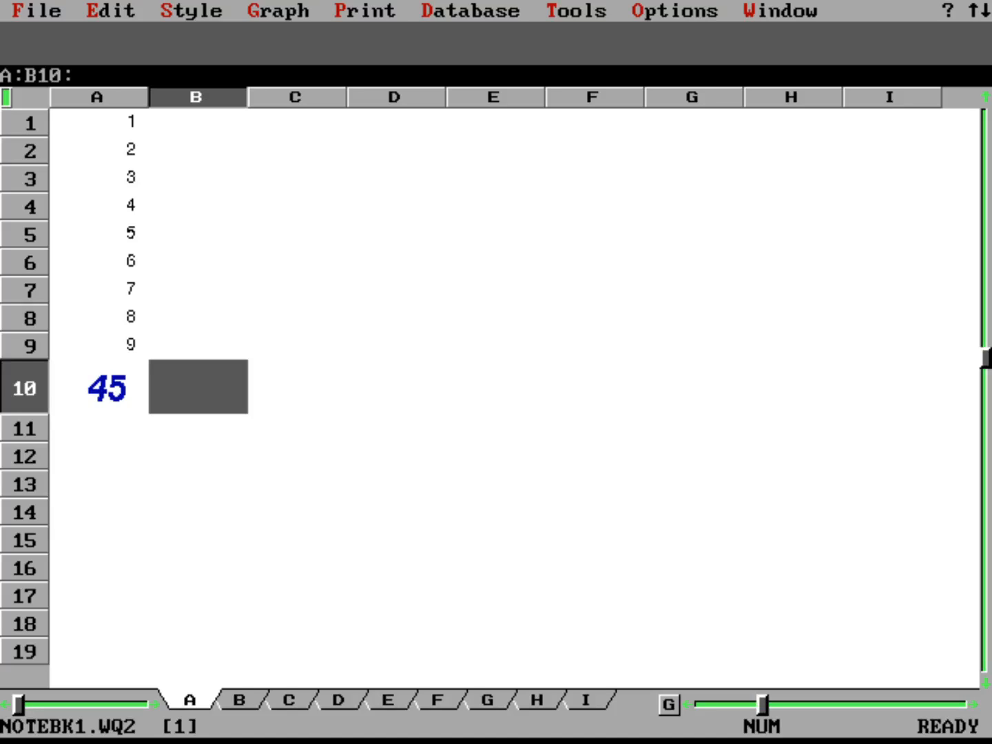
pyautogui.press('Left')
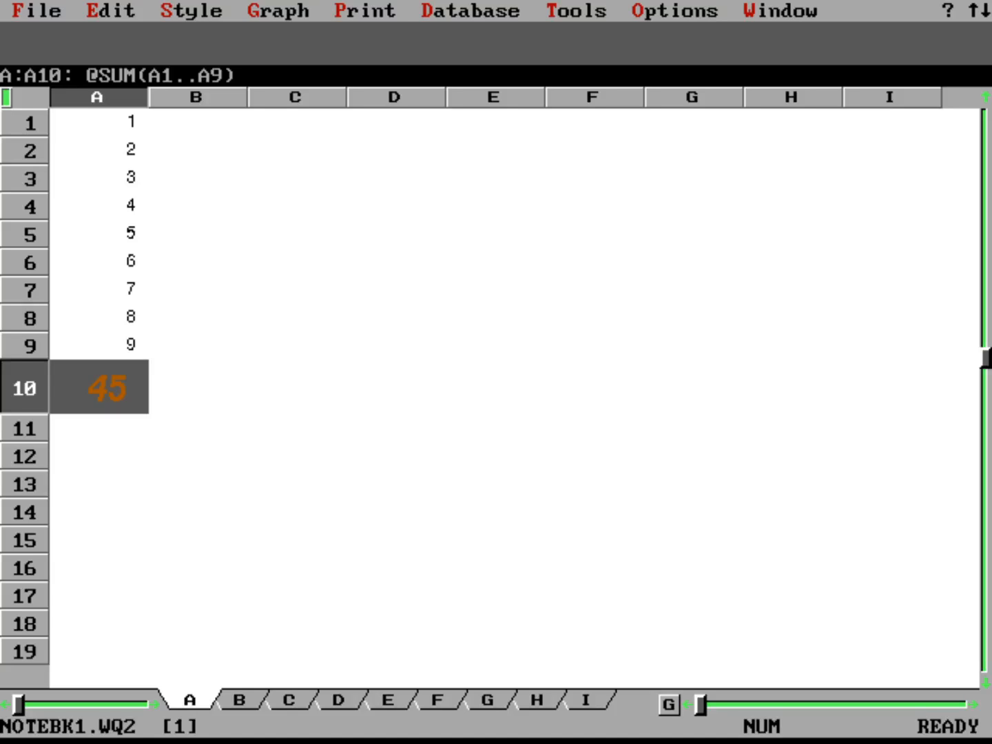
# Enter the heading "Sales by quarter" in cell C1.
pyautogui.press('Up')
pyautogui.press('Up')
pyautogui.press('Up')
pyautogui.press('Up')
pyautogui.press('Up')
pyautogui.press('Up')
pyautogui.press('Up')
pyautogui.press('Up')
pyautogui.press('Up')
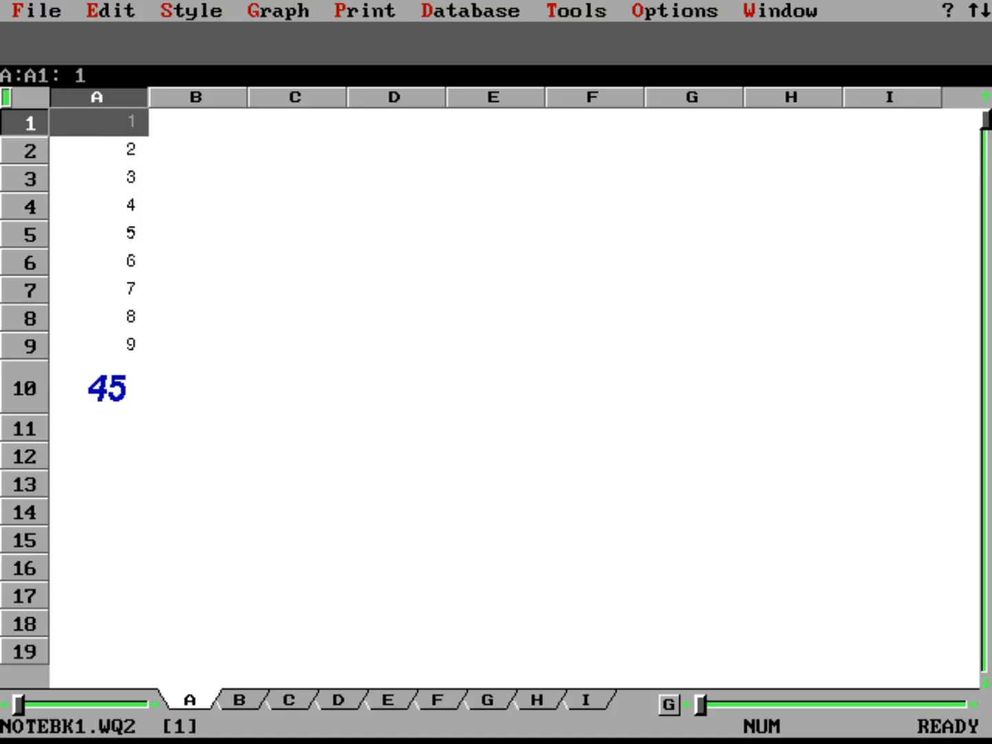
pyautogui.press('Right')
pyautogui.press('Right')
pyautogui.write('Sa')
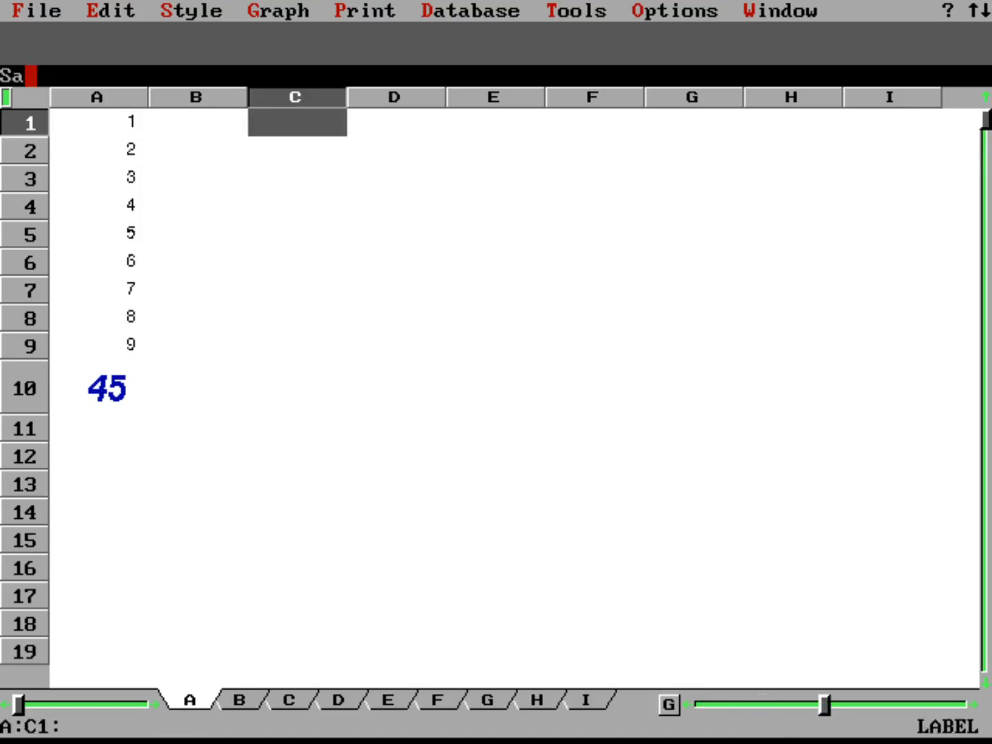
pyautogui.write('les by quarter')
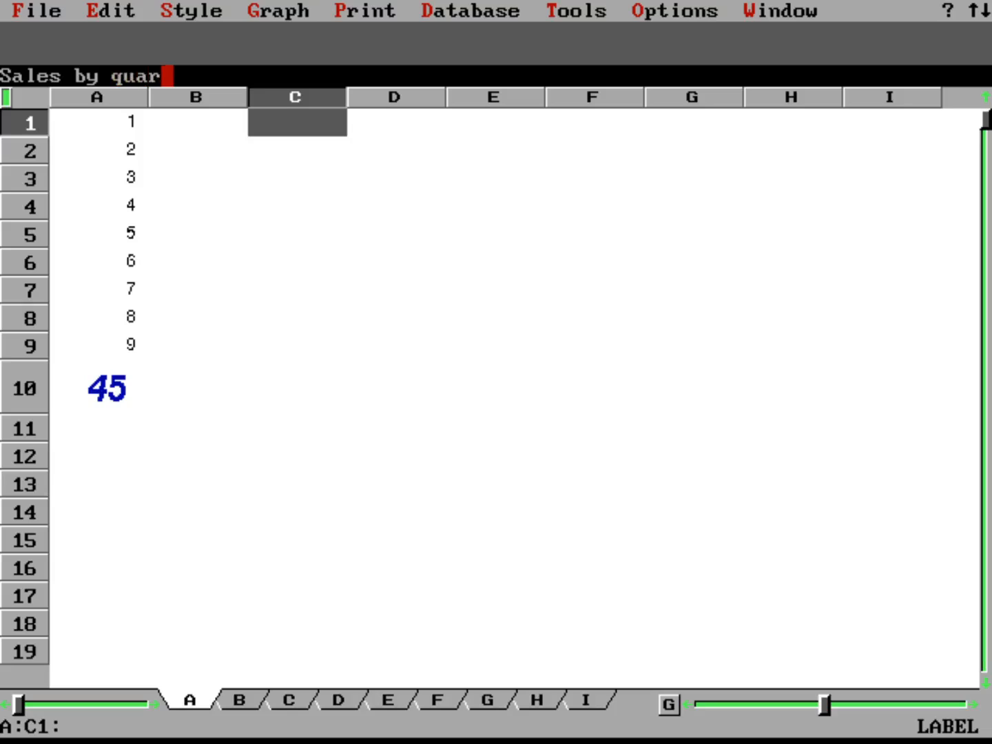
pyautogui.press('Return')
pyautogui.press('Down')
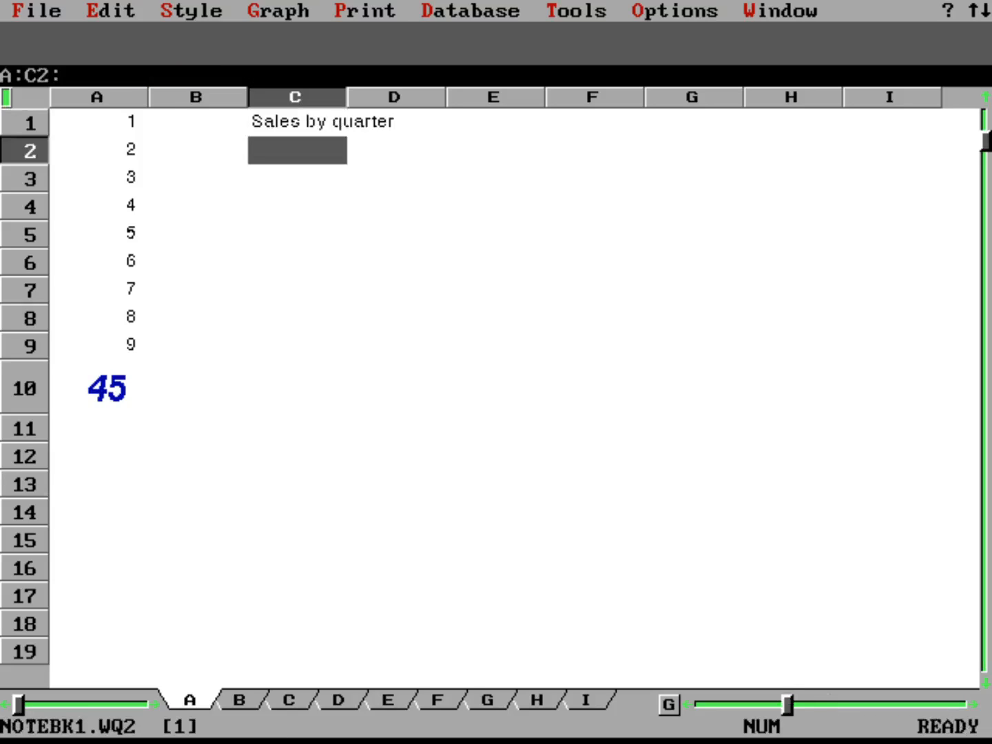
# Enter the numbers 1 through 4 down column C in cells C2 to C5.
pyautogui.write('1')
pyautogui.press('Down')
pyautogui.write('2')
pyautogui.press('Down')
pyautogui.write('3')
pyautogui.press('Down')
pyautogui.write('4')
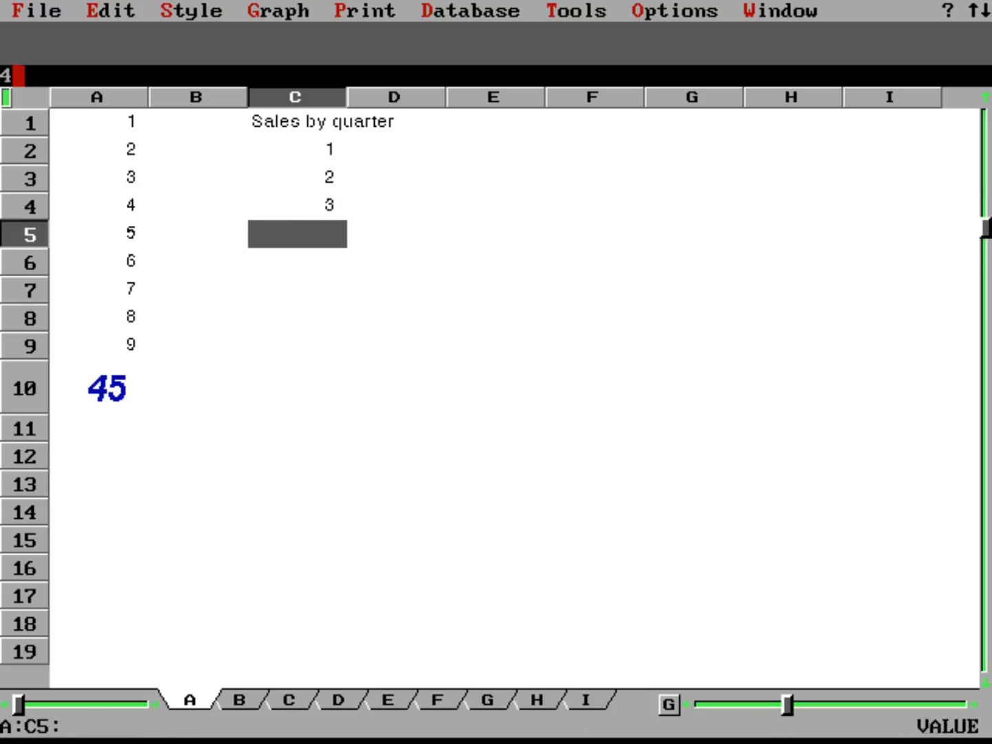
pyautogui.press('Down')
pyautogui.press('Up')
pyautogui.press('Up')
pyautogui.press('Up')
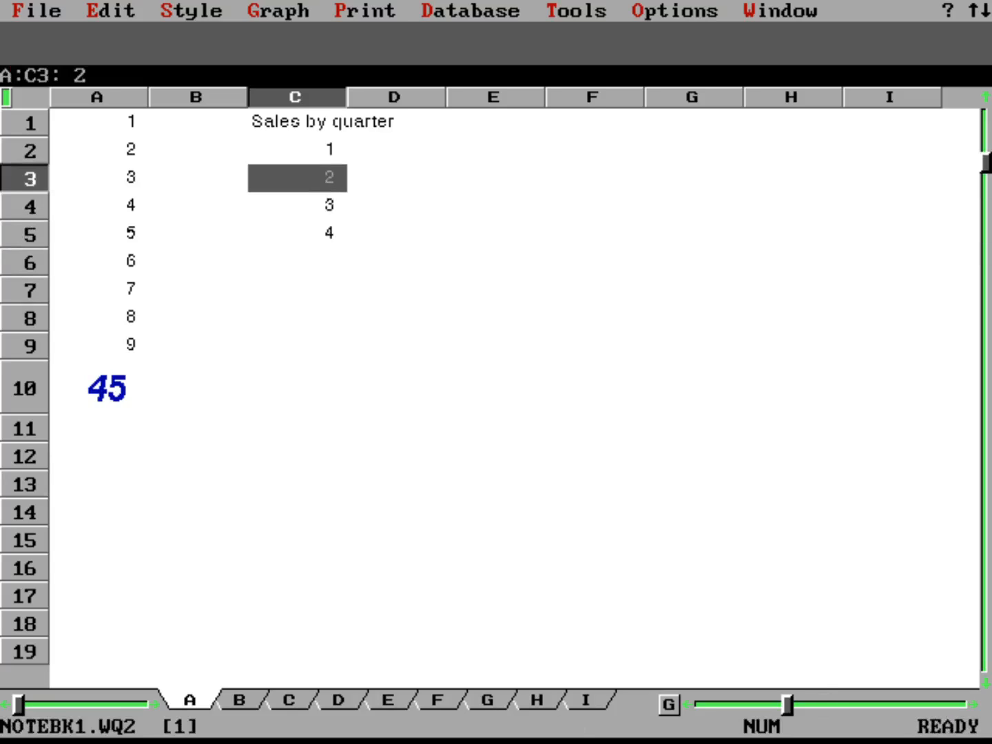
# Enter the sales figures 655123, 655456, 655987 and 654998 down column D in cells D2 to D5.
pyautogui.press('Right')
pyautogui.press('Up')
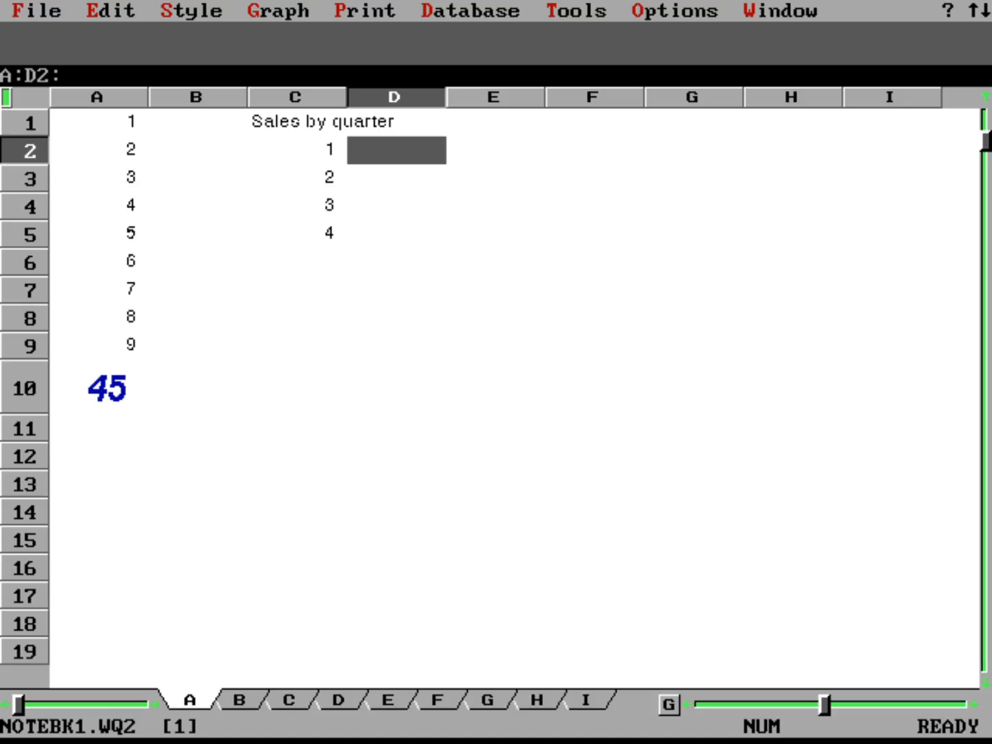
pyautogui.press('Num_Lock')
pyautogui.press('Right')
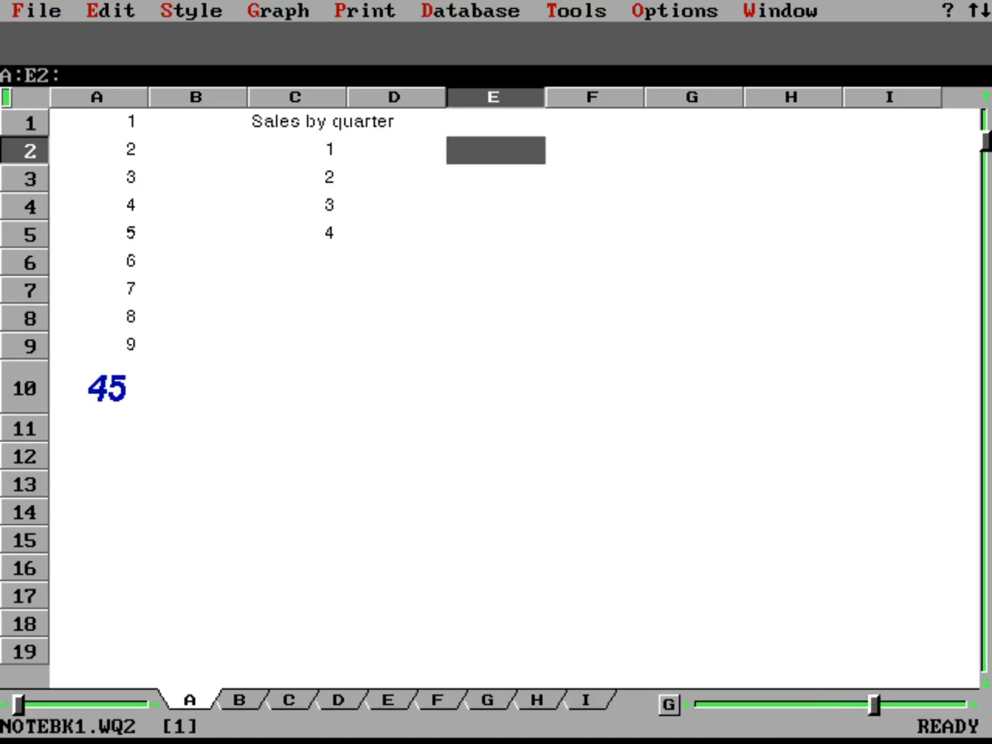
pyautogui.press('Num_Lock')
pyautogui.press('Left')
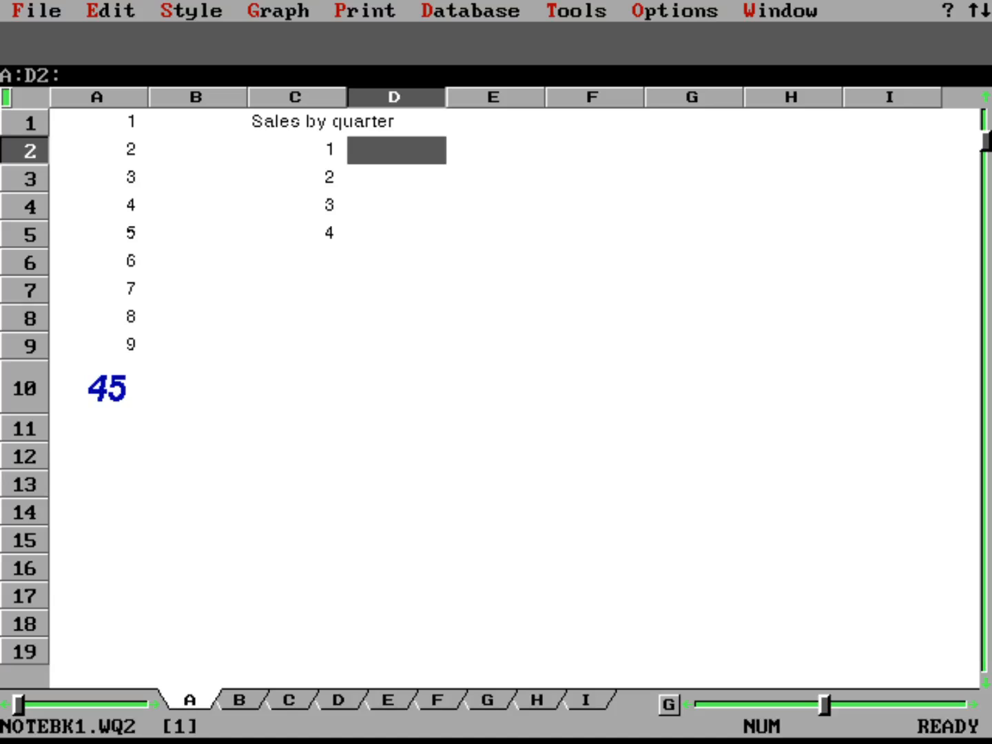
pyautogui.write('655')
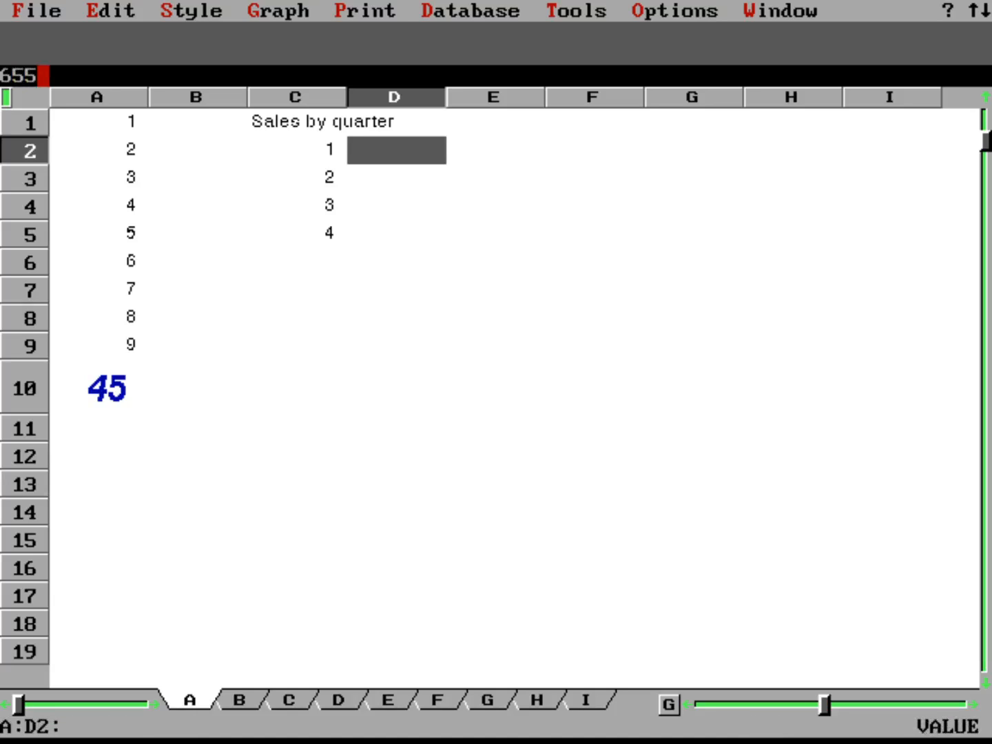
pyautogui.write('123')
pyautogui.press('Down')
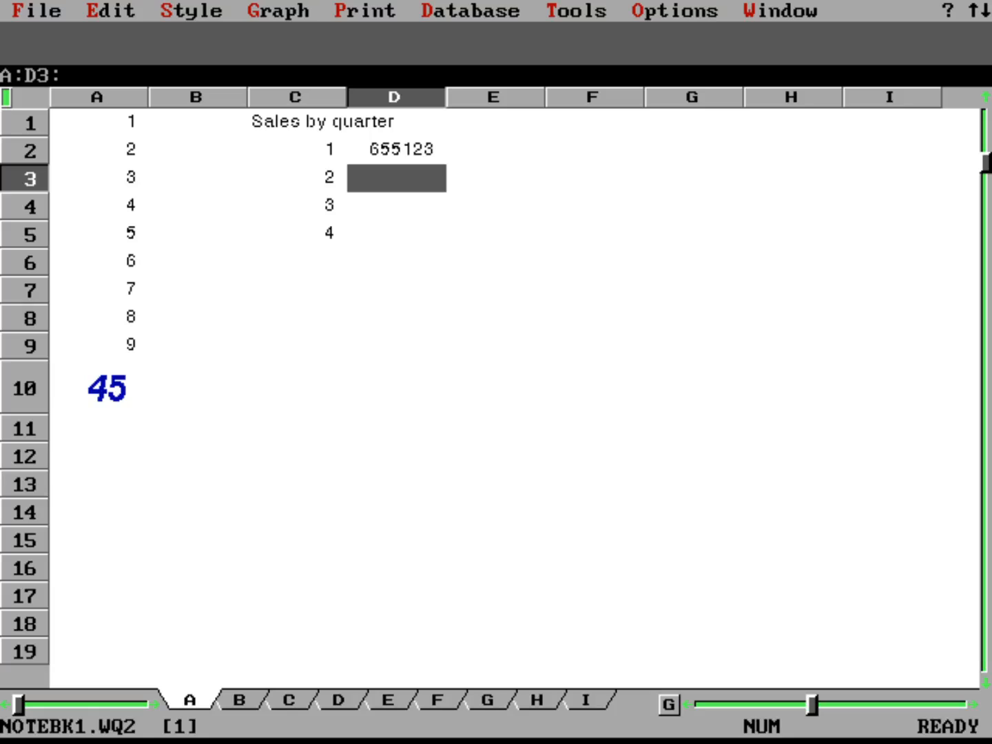
pyautogui.write('655456')
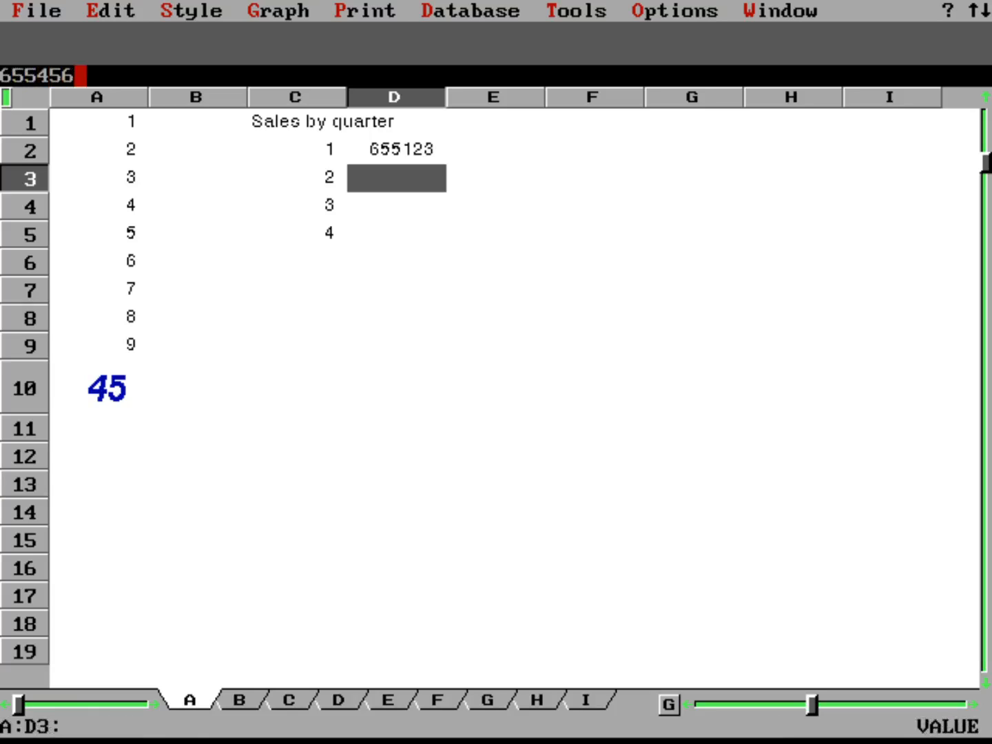
pyautogui.press('Down')
pyautogui.write('655')
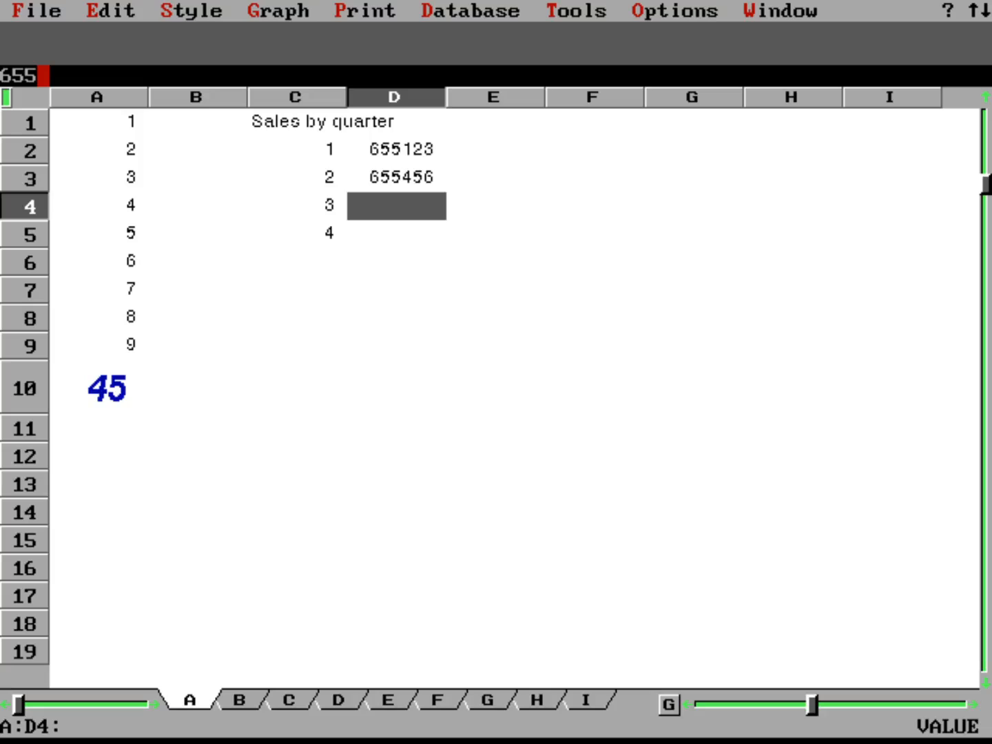
pyautogui.write('987')
pyautogui.press('Down')
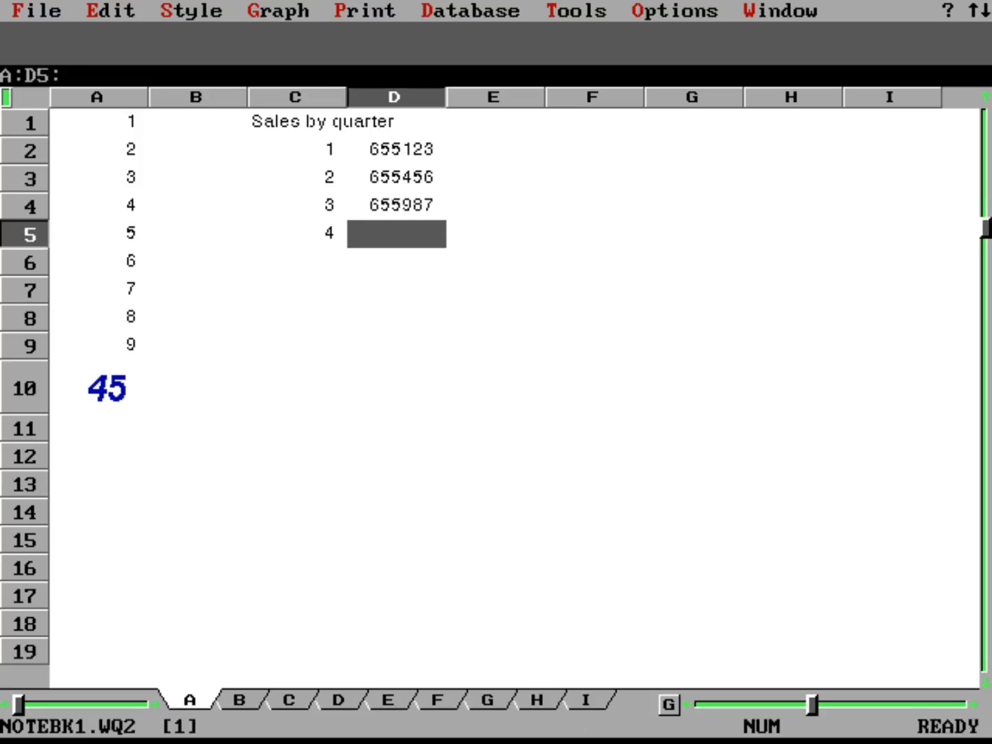
pyautogui.write('65')
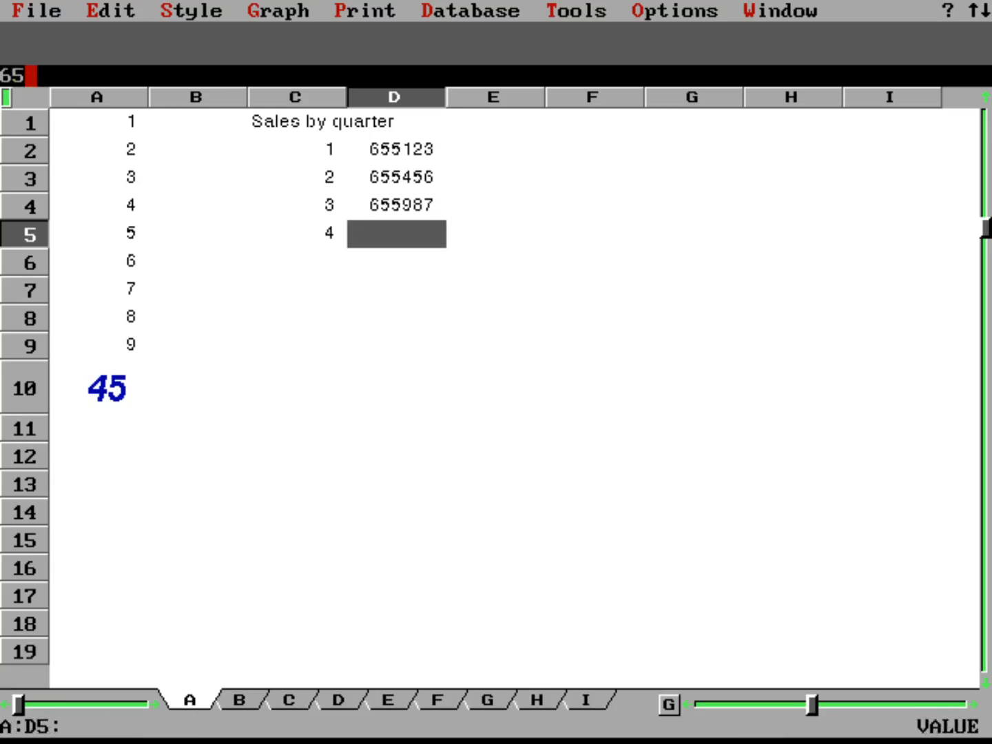
pyautogui.write('4998')
pyautogui.press('Return')
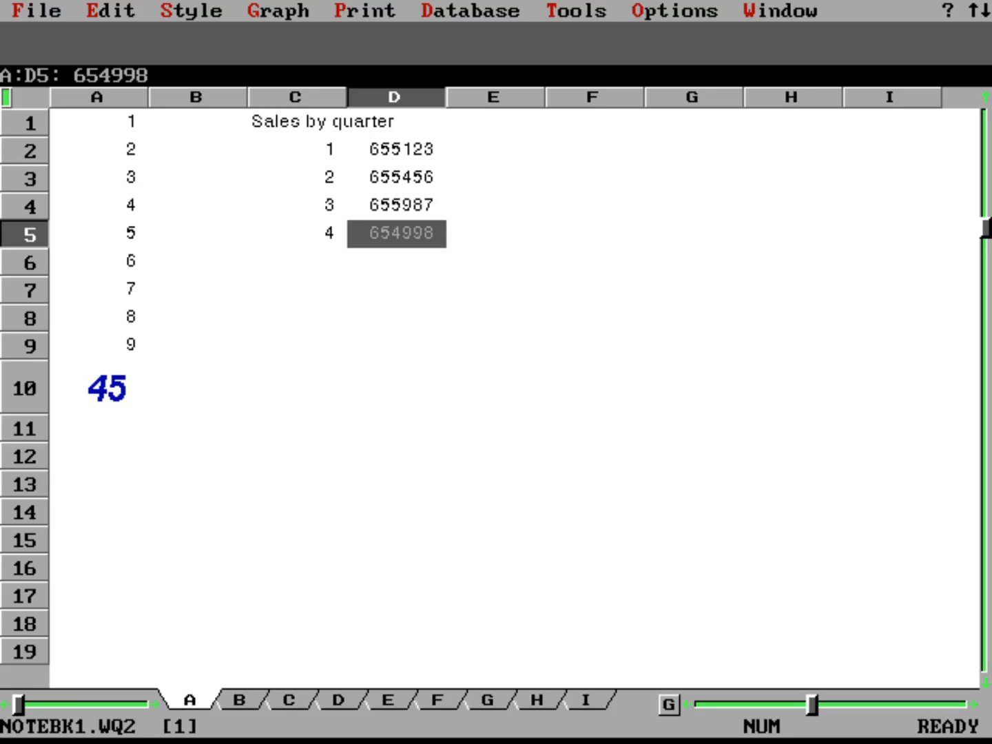
# Apply the Currency numeric format with 2 decimal places to the sales figures in cells D2 to D5.
pyautogui.press('Up')
pyautogui.press('Up')
pyautogui.press('Up')
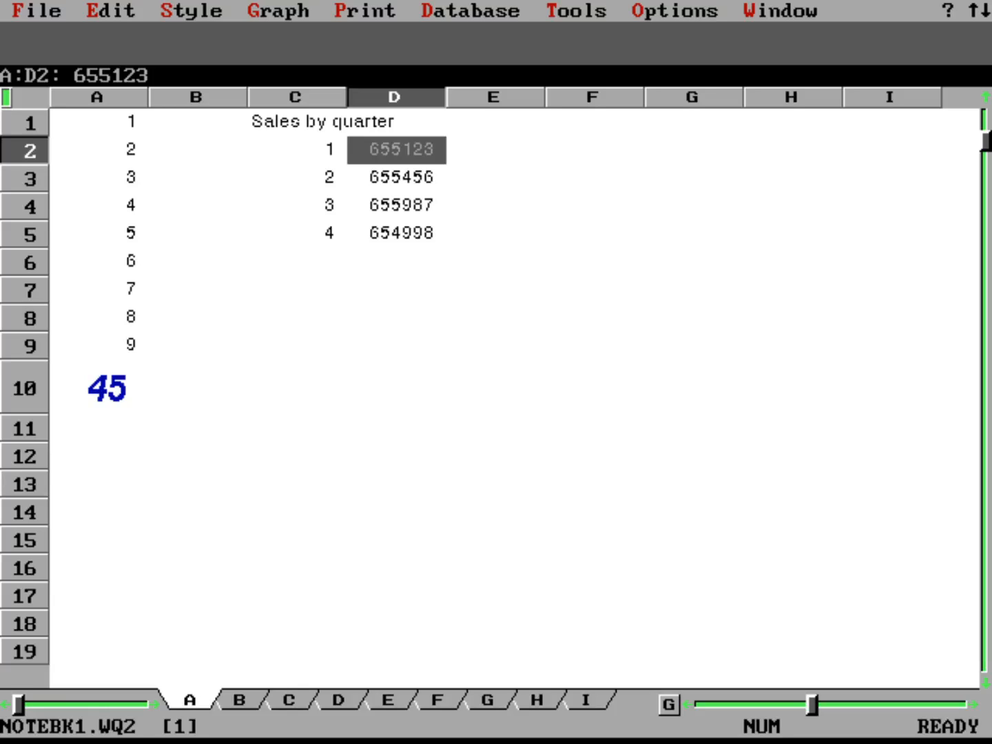
pyautogui.press('/')
pyautogui.press('s')
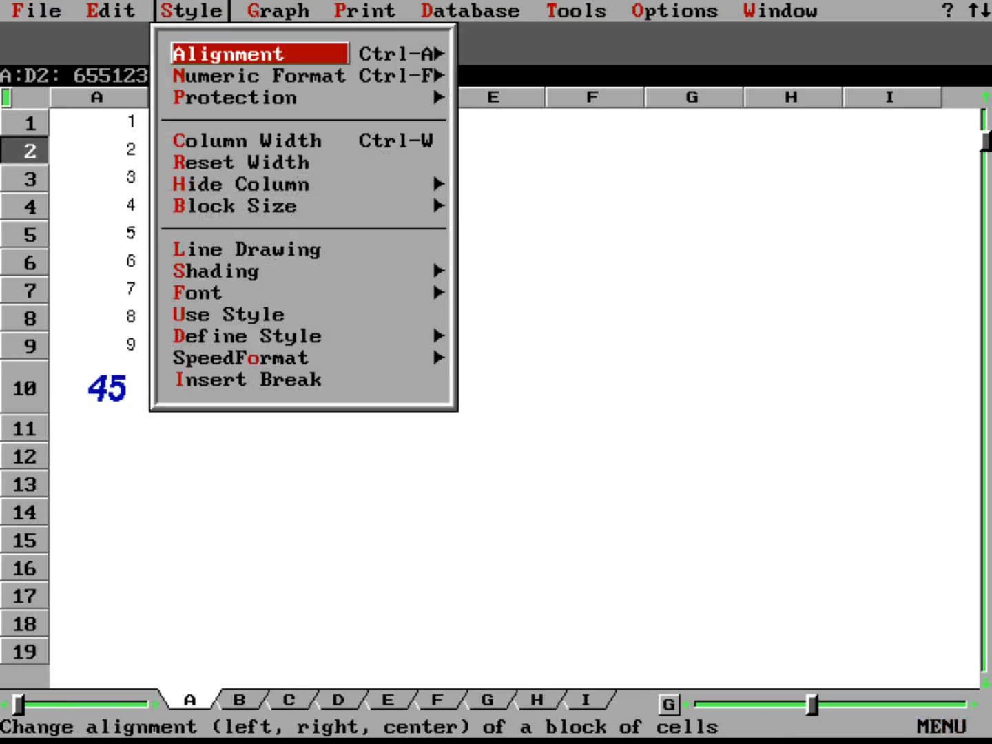
pyautogui.press('Down')
pyautogui.press('Return')
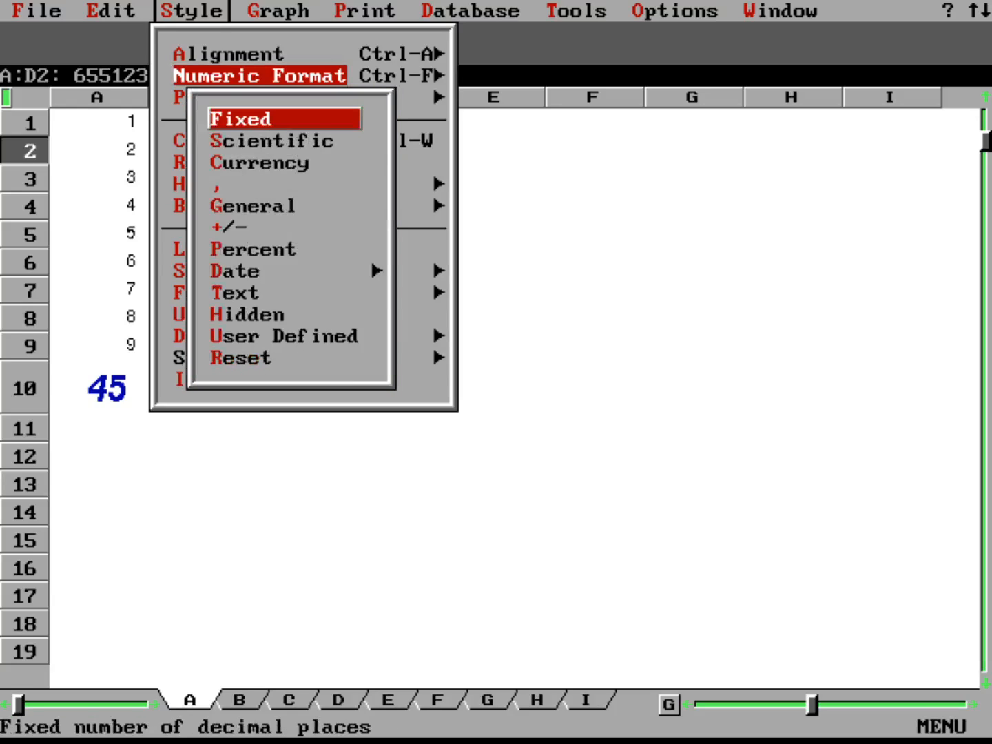
pyautogui.press('Down')
pyautogui.press('Down')
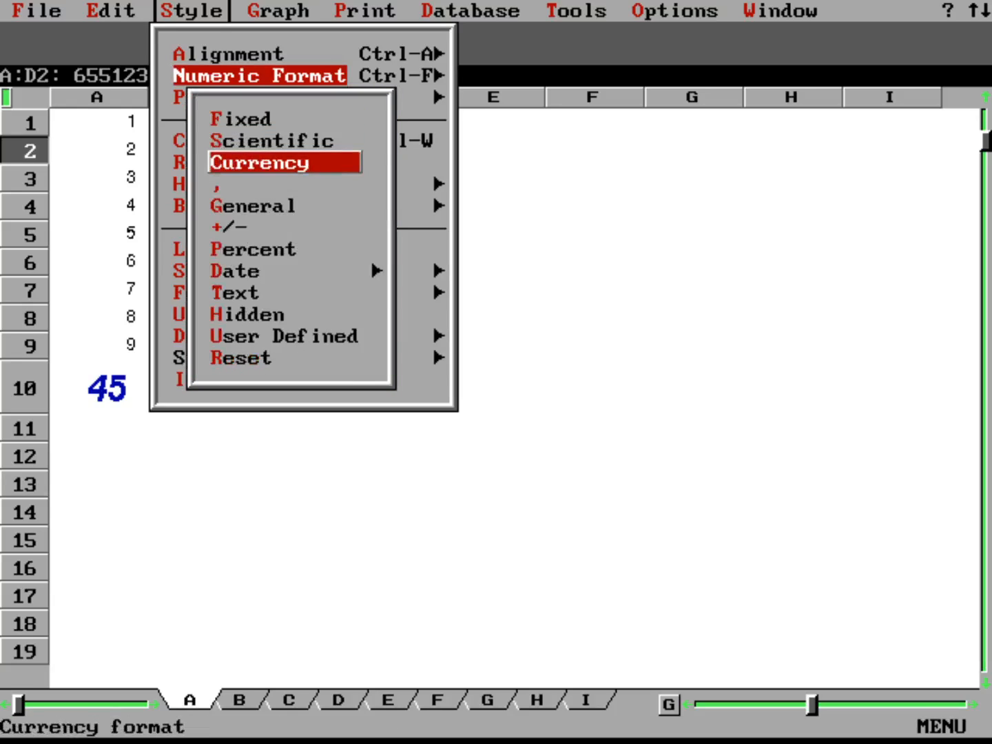
pyautogui.press('Return')
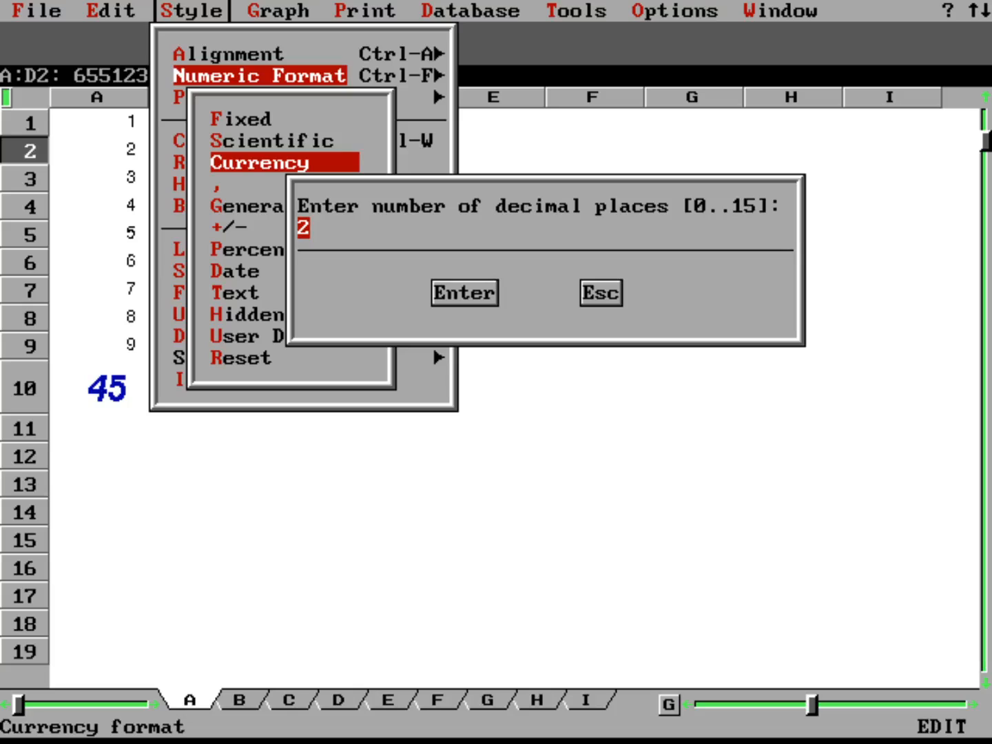
pyautogui.press('Return')
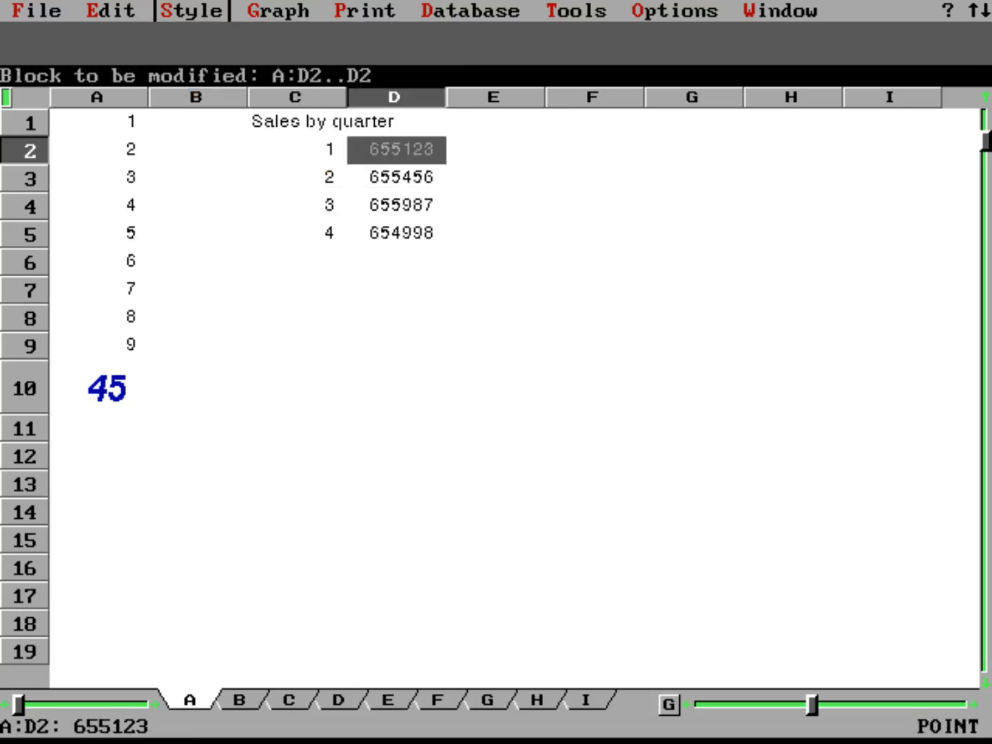
pyautogui.press('Down')
pyautogui.press('Down')
pyautogui.press('Down')
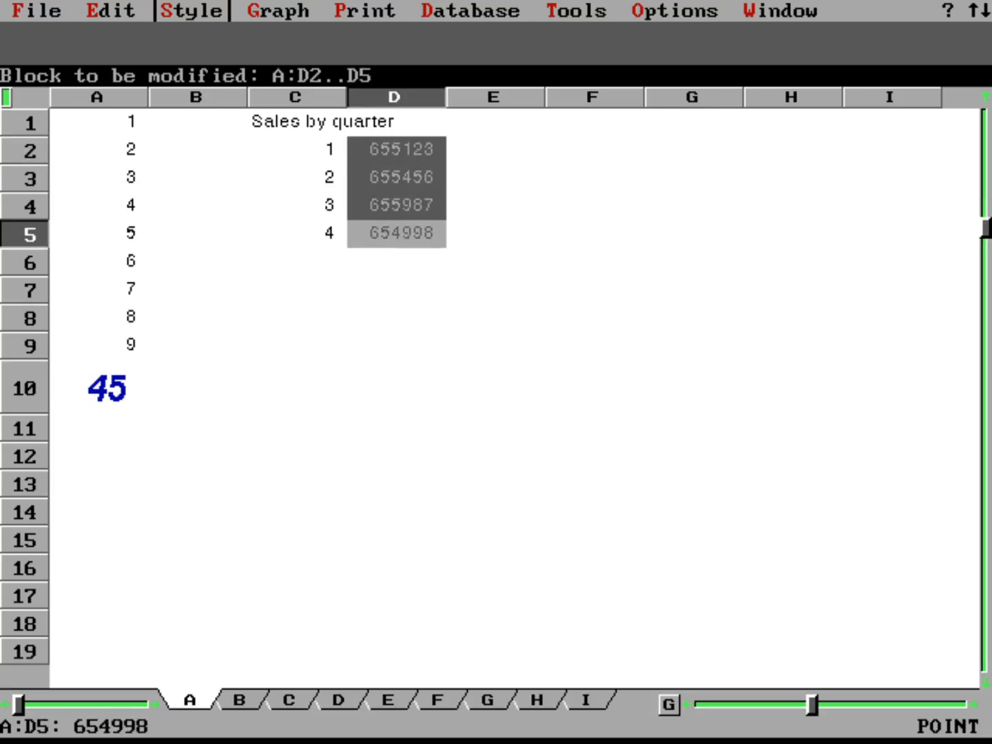
pyautogui.press('Return')
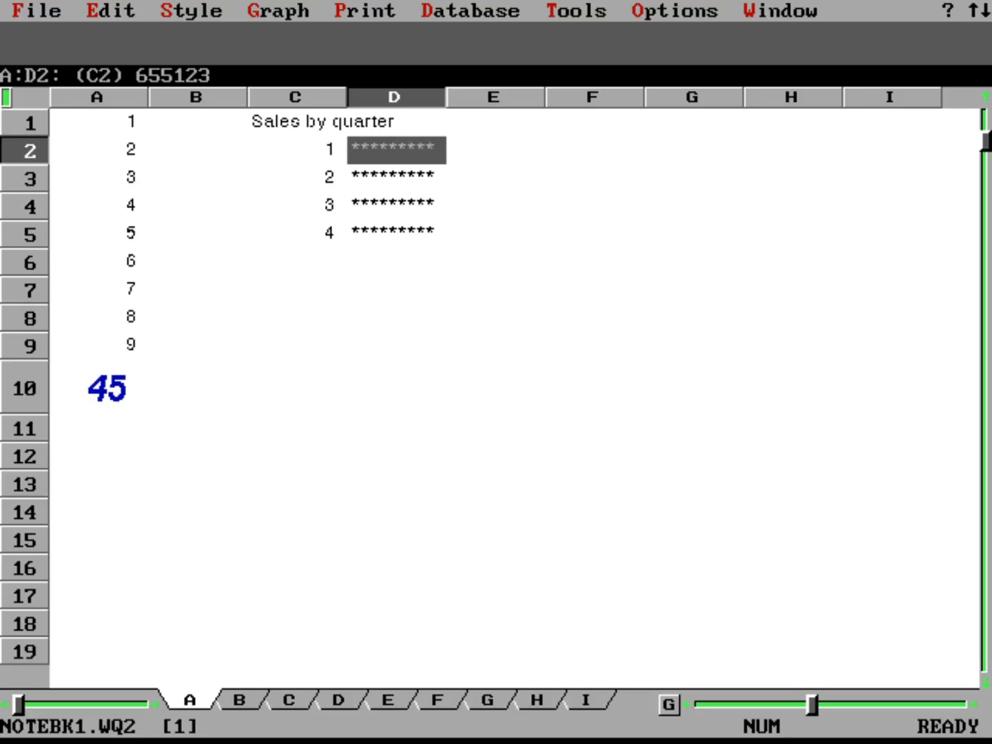
# Widen column D to a width of 15 characters.
pyautogui.press('/')
pyautogui.press('s')
pyautogui.press('Down')
pyautogui.press('Down')
pyautogui.press('Down')
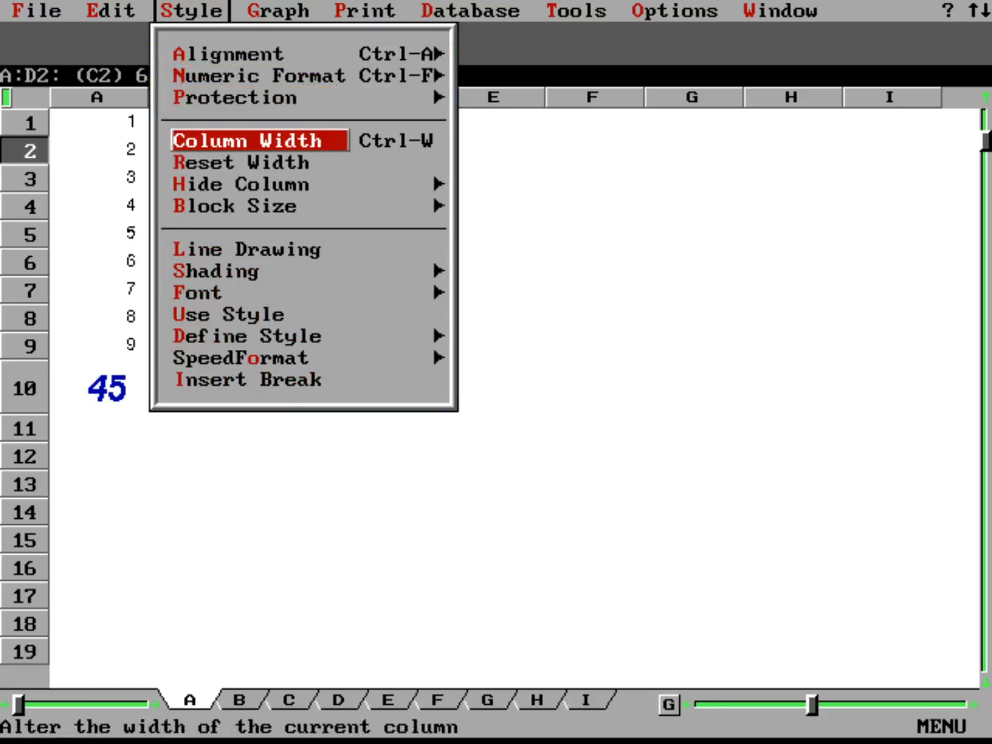
pyautogui.press('Return')
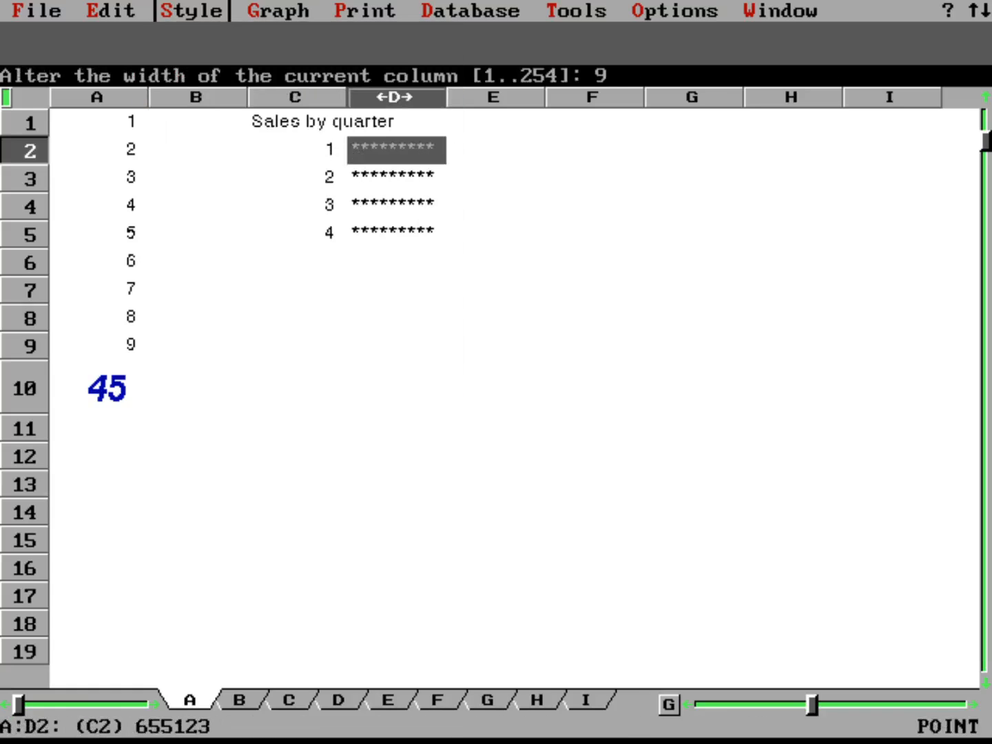
pyautogui.press('Right')
pyautogui.press('Right')
pyautogui.press('Right')
pyautogui.press('Right')
pyautogui.press('Right')
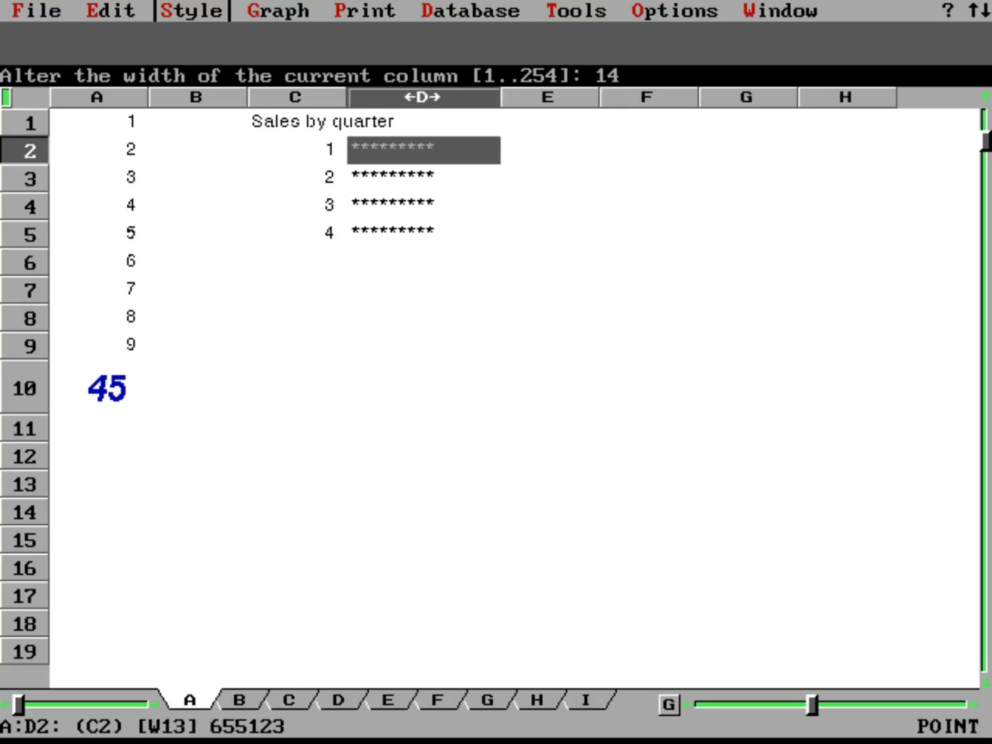
pyautogui.press('Right')
pyautogui.press('Return')
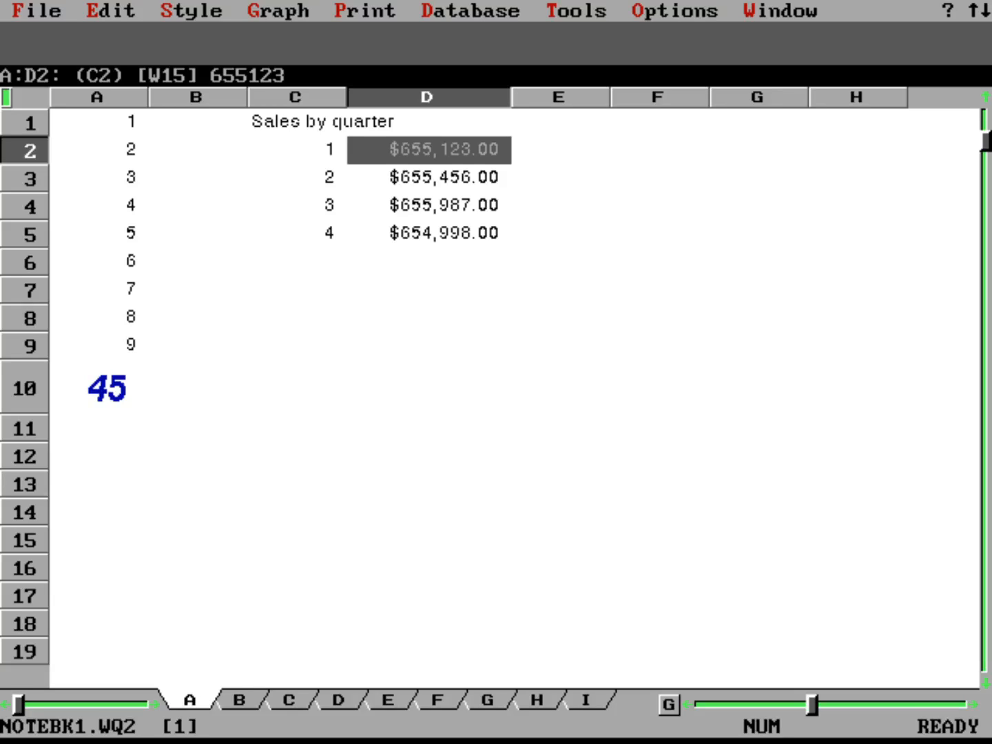
pyautogui.press('Down')
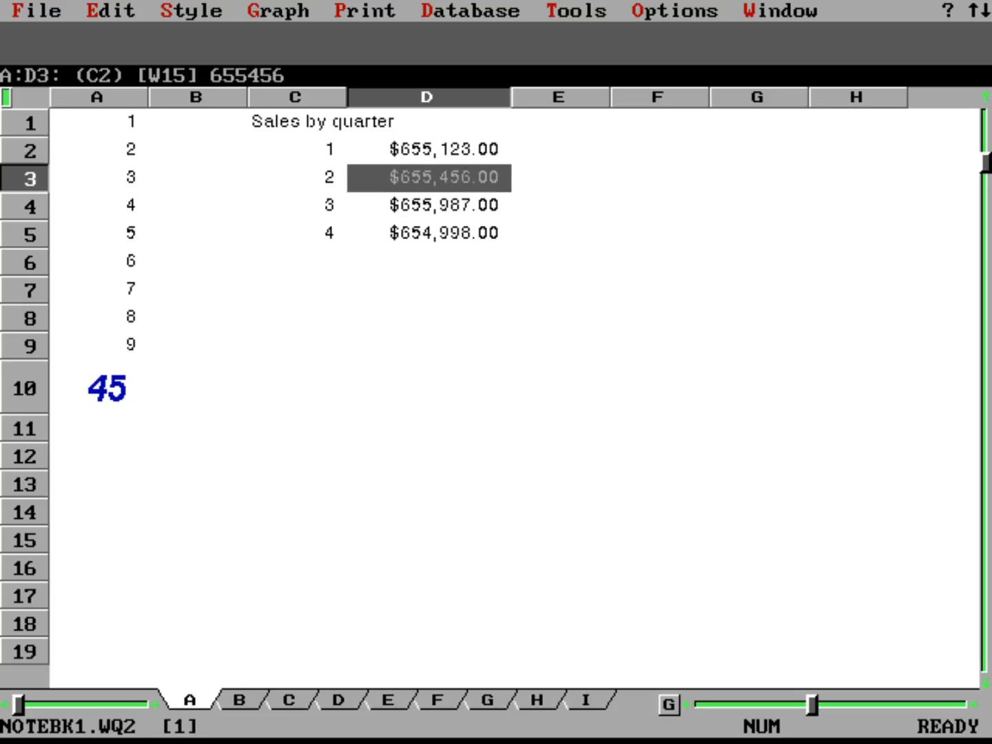
pyautogui.press('Down')
pyautogui.press('Down')
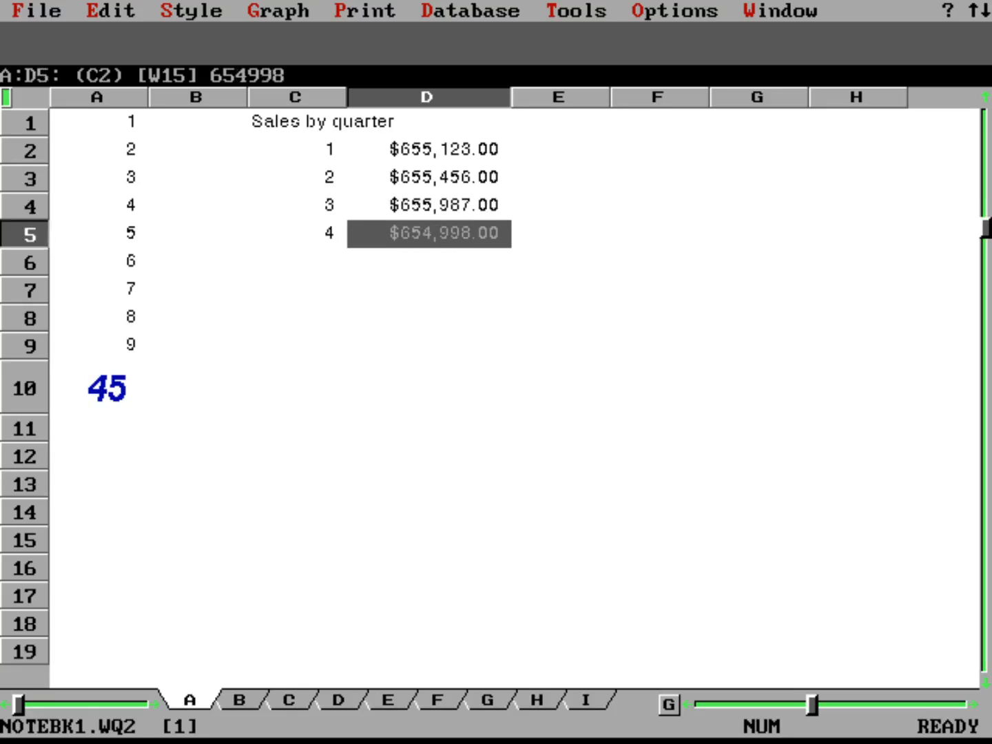
pyautogui.press('Up')
pyautogui.press('Up')
pyautogui.press('Up')
# Start from cell C2 and set the graph type to Bar.
pyautogui.press('Left')
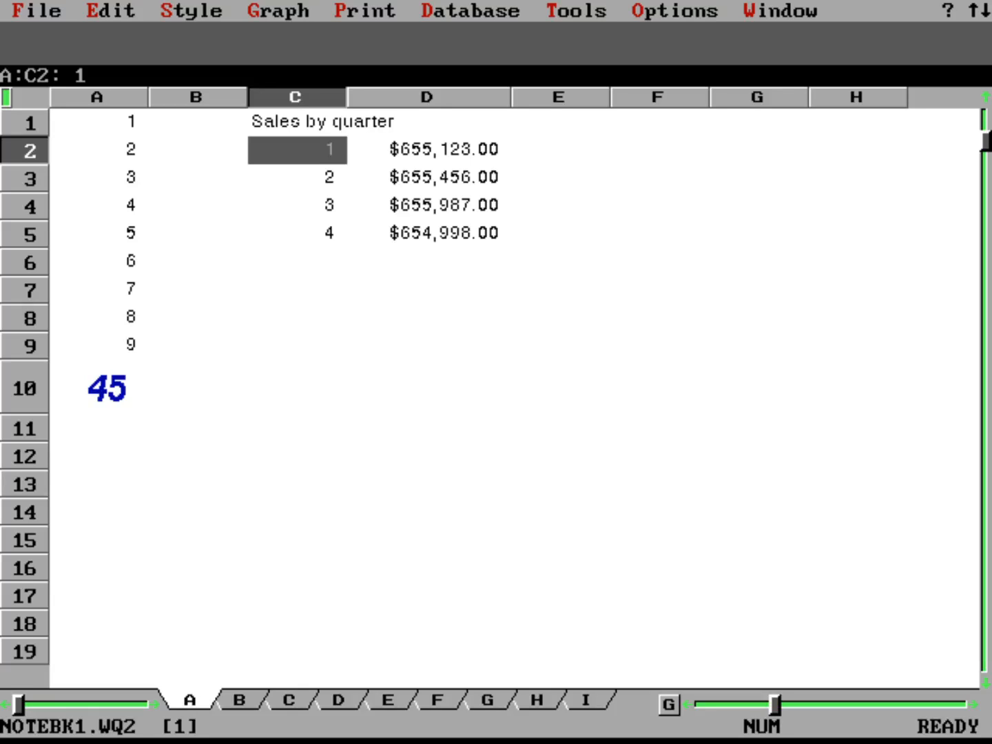
pyautogui.press('/')
pyautogui.press('g')
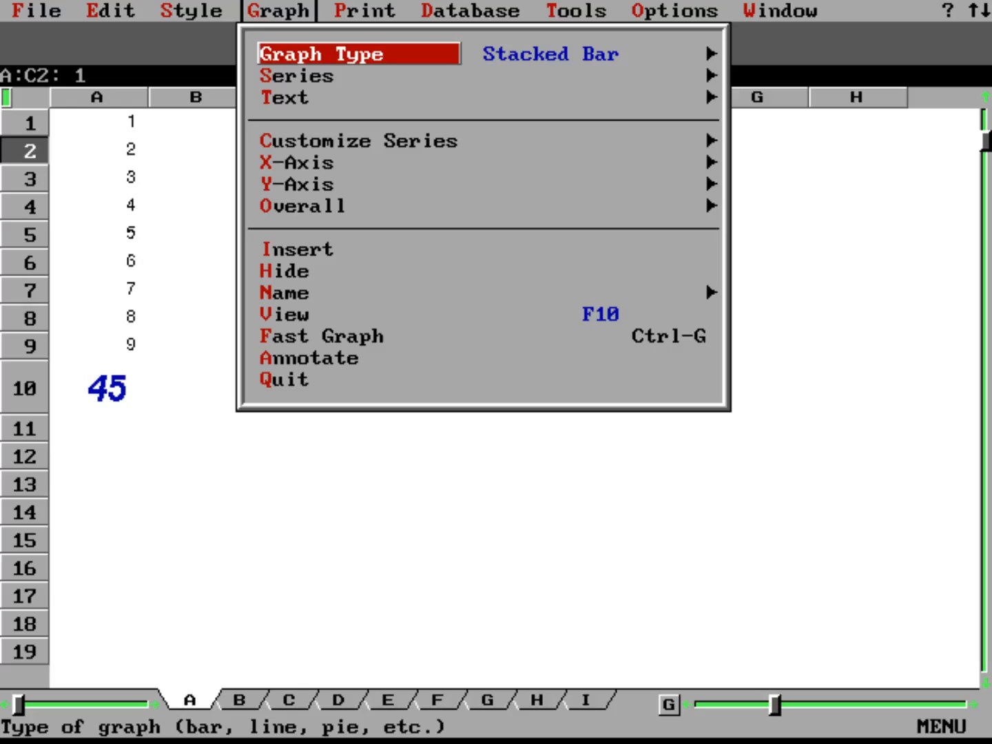
pyautogui.press('Return')
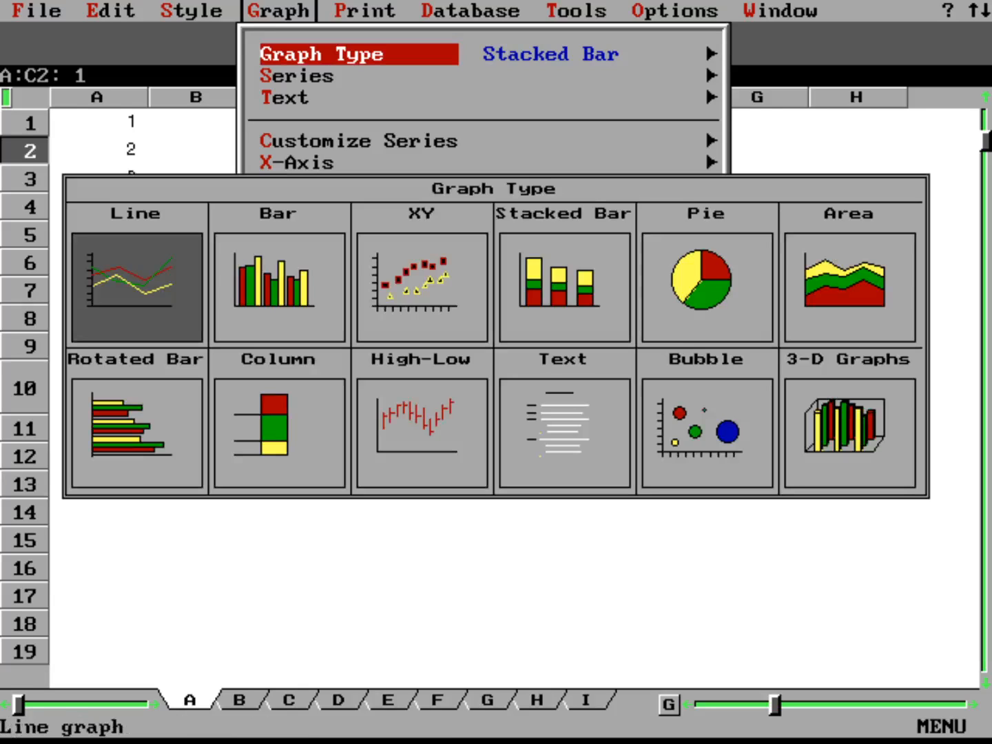
pyautogui.press('Right')
pyautogui.press('Return')
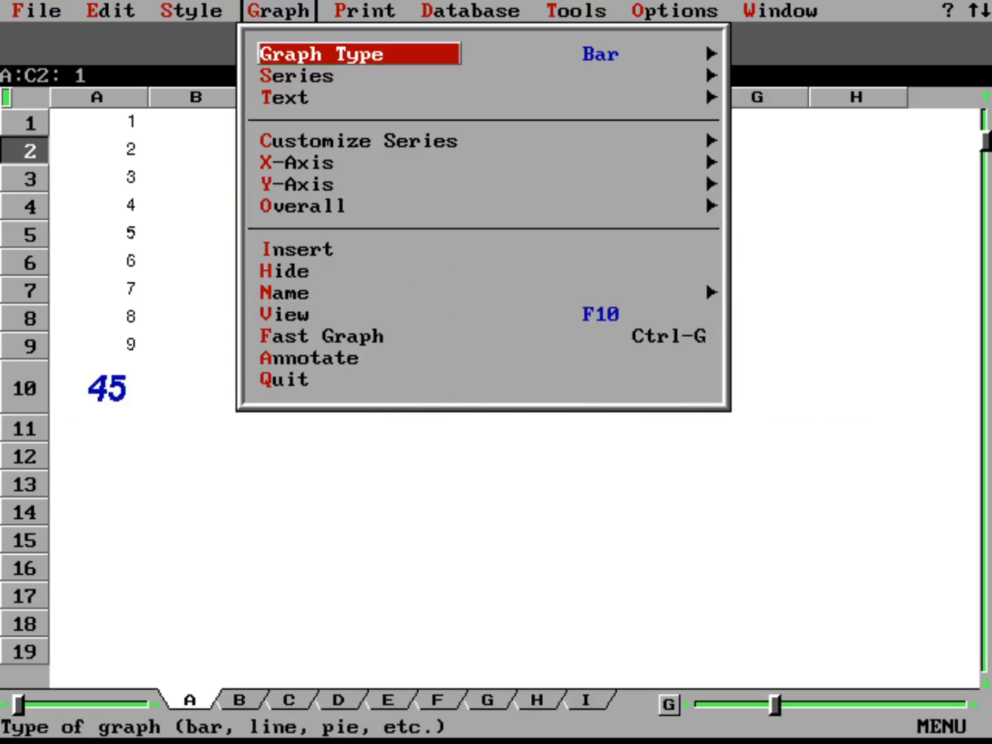
# Assign the quarter numbers in block C2..C5 as the graph's X-axis series.
pyautogui.press('Down')
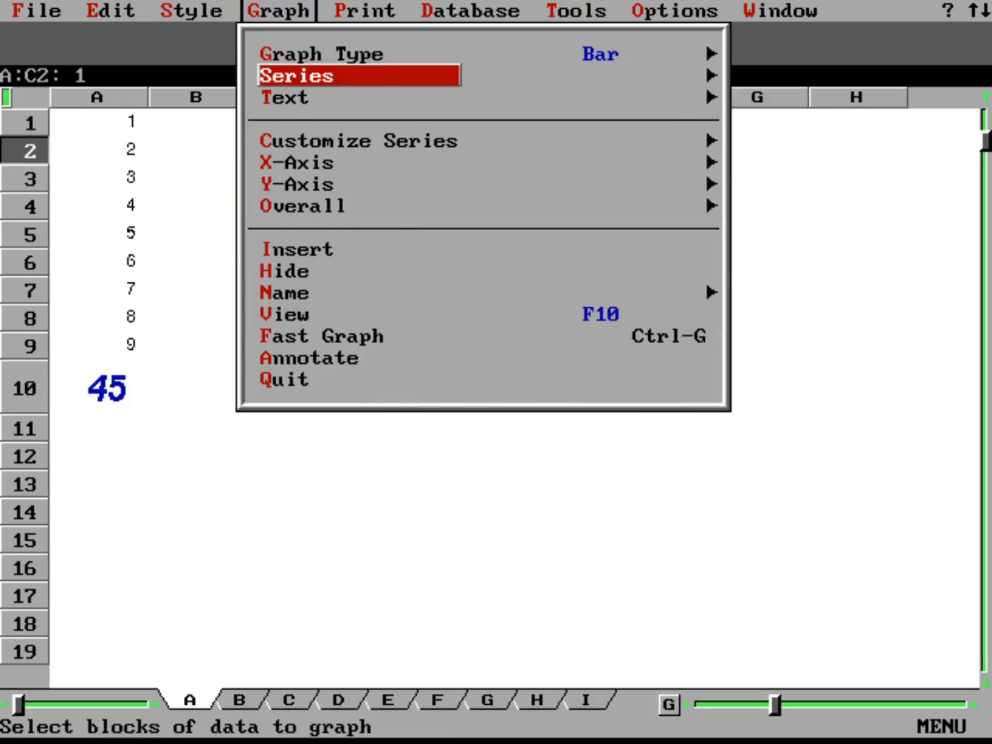
pyautogui.press('Return')
pyautogui.press('Down')
pyautogui.press('Down')
pyautogui.press('Down')
pyautogui.press('Down')
pyautogui.press('Down')
pyautogui.press('Down')
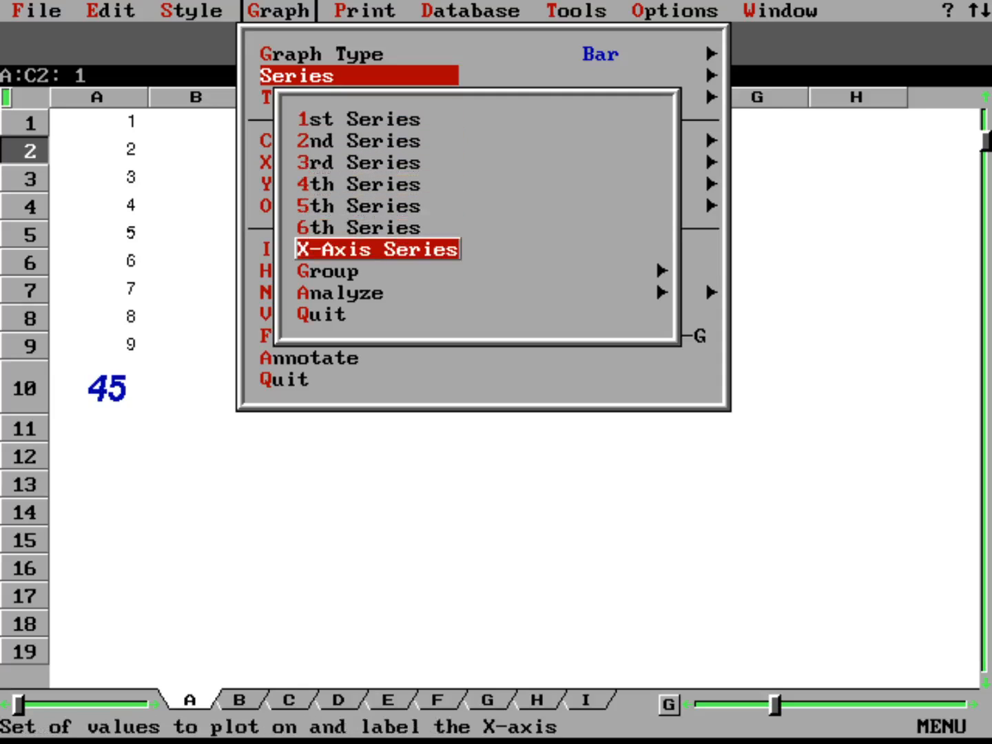
pyautogui.press('Return')
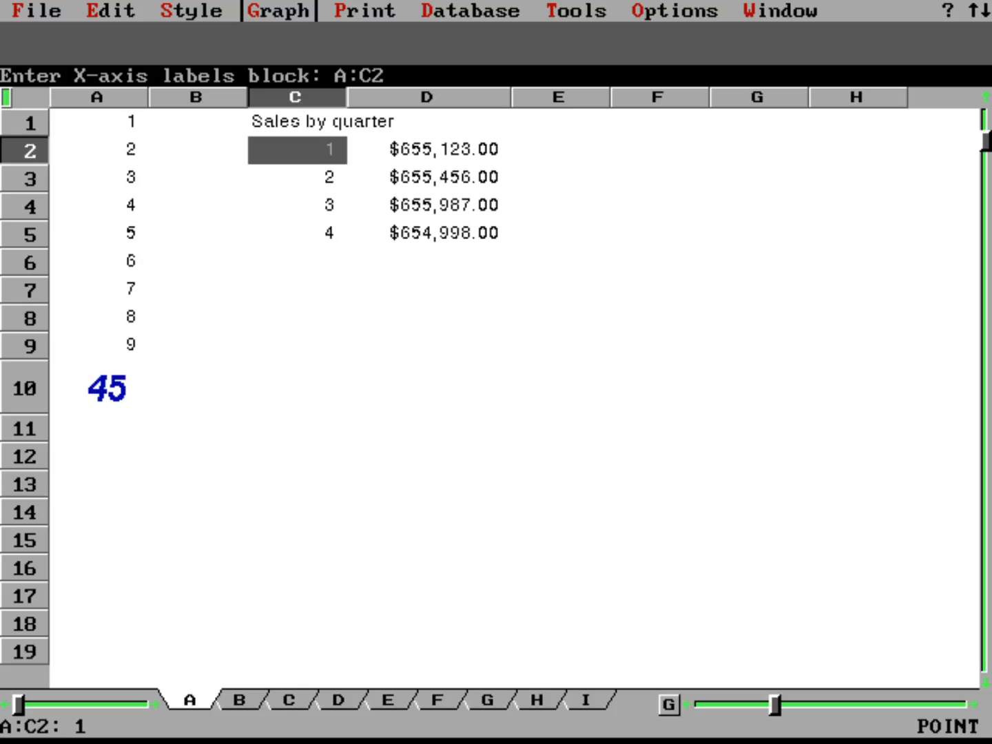
pyautogui.press('Down')
pyautogui.press('Up')
pyautogui.write('c2')
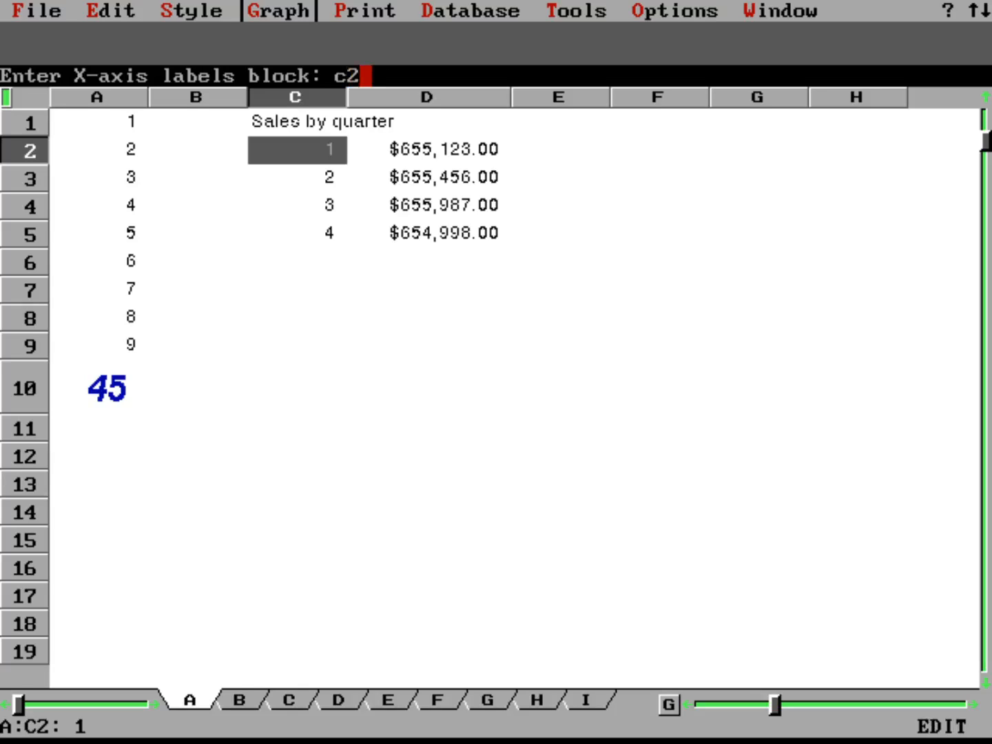
pyautogui.write('..c5')
pyautogui.press('Return')
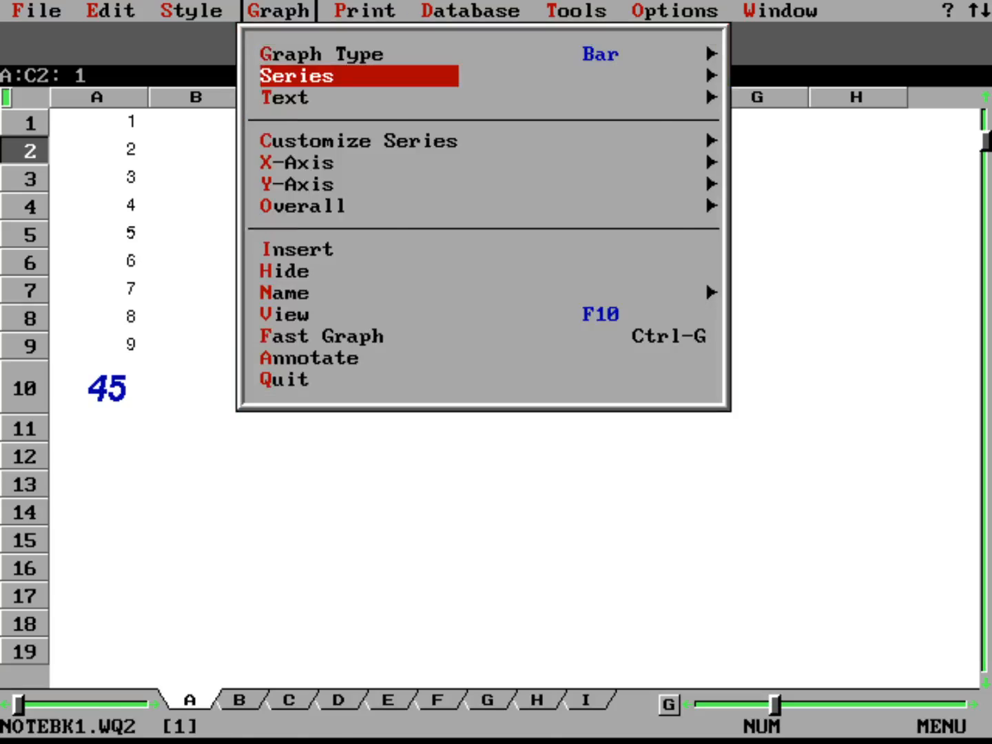
# Assign the sales figures in block D2..D5 as the graph's 1st Series.
pyautogui.press('Up')
pyautogui.press('Up')
pyautogui.press('Up')
pyautogui.press('Up')
pyautogui.press('Up')
pyautogui.press('Up')
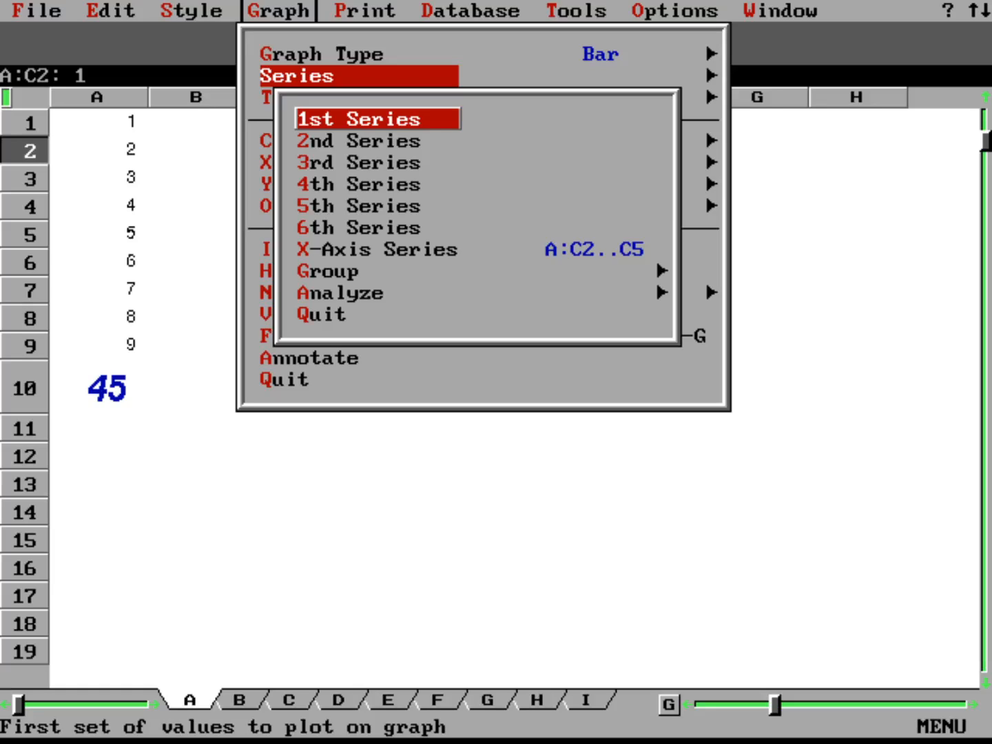
pyautogui.press('Return')
pyautogui.press('Right')
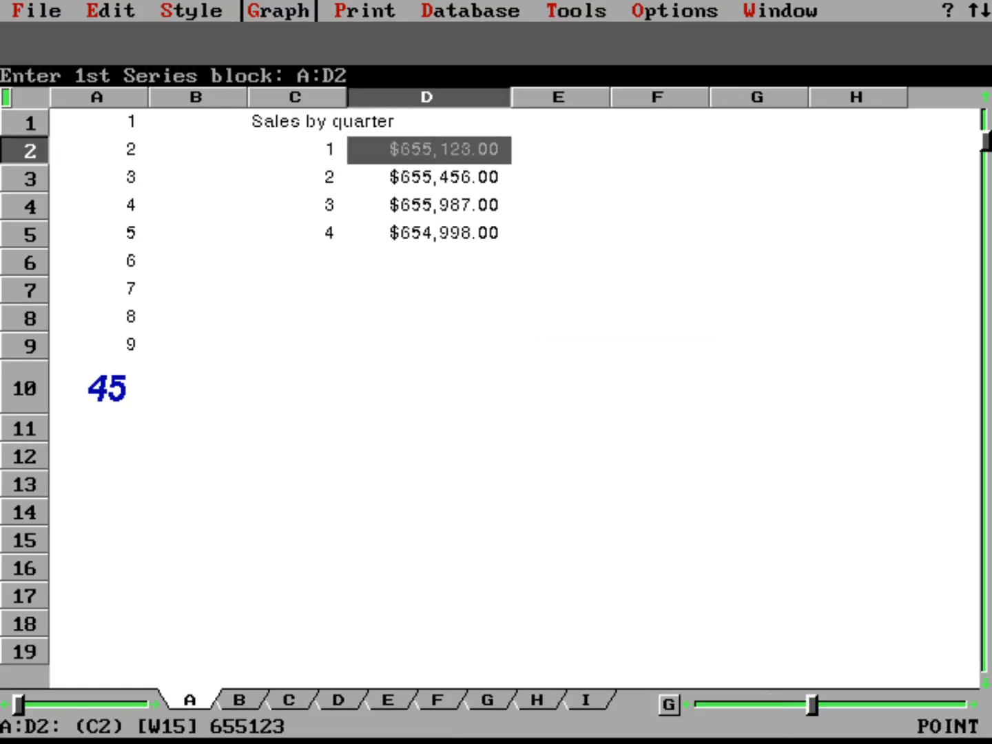
pyautogui.write('d2')
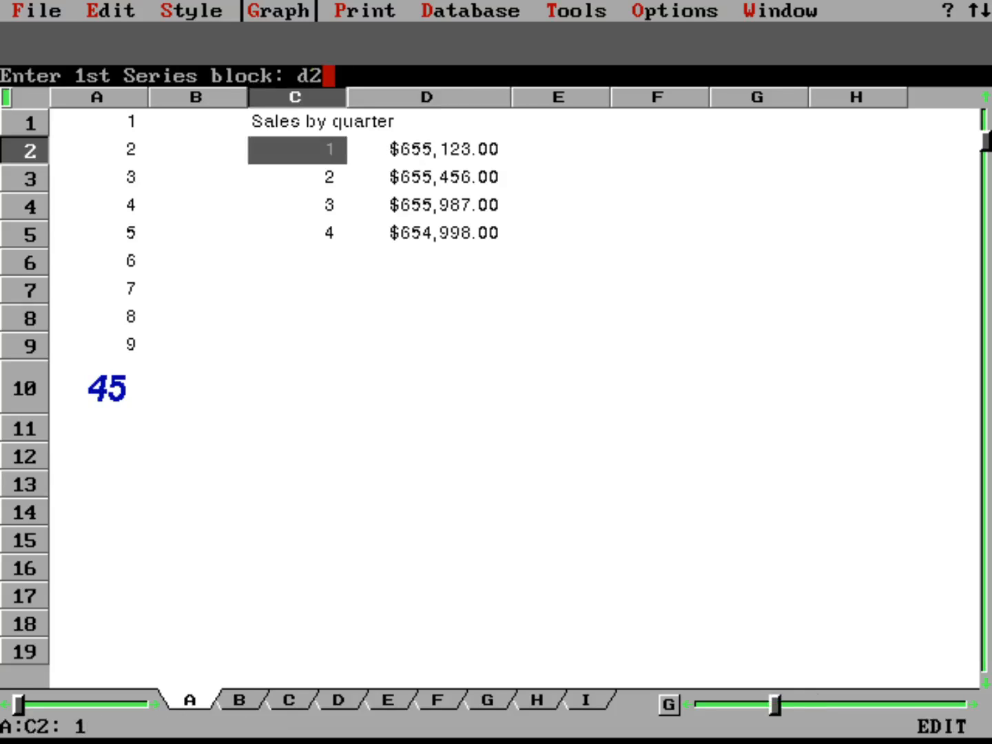
pyautogui.write('..d')
pyautogui.write('5')
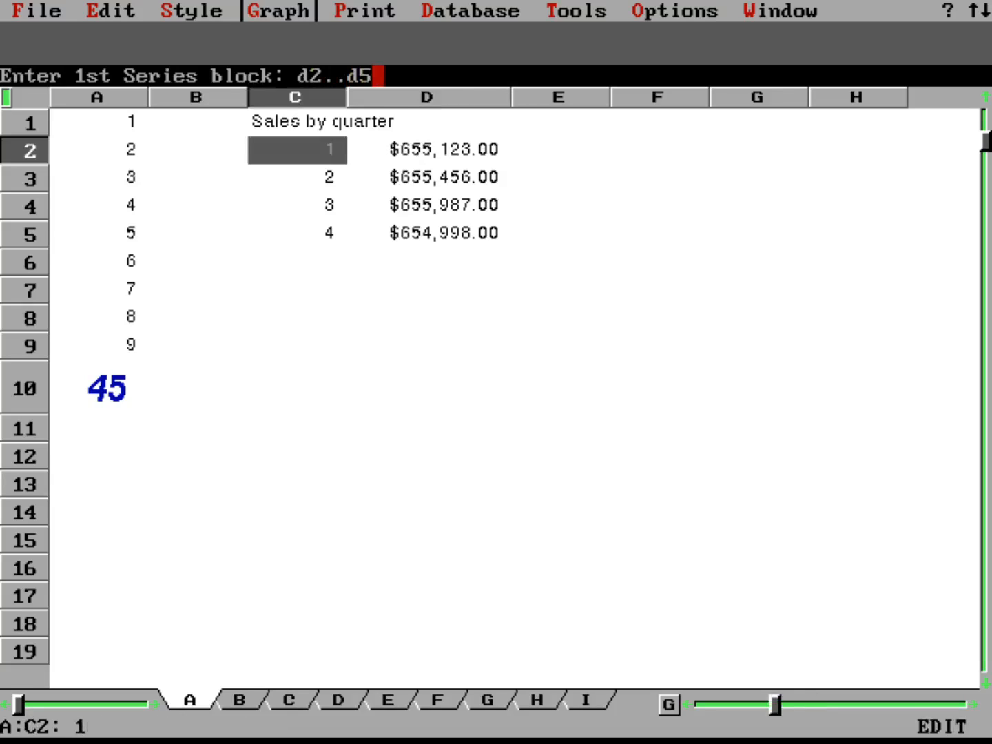
pyautogui.press('Return')
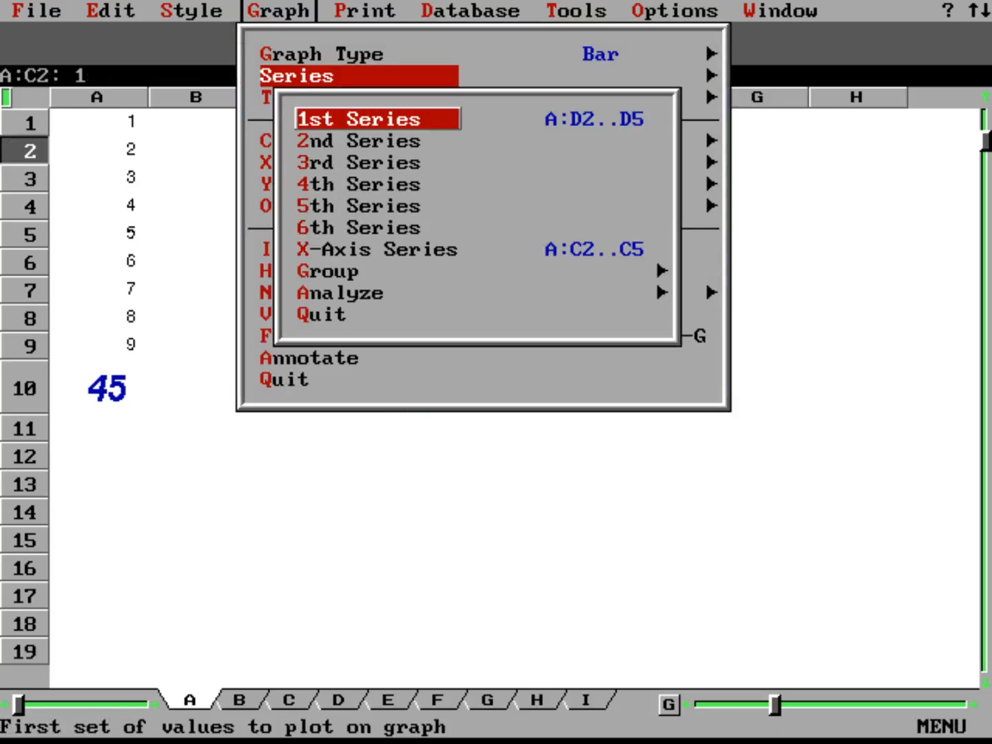
pyautogui.press('Escape')
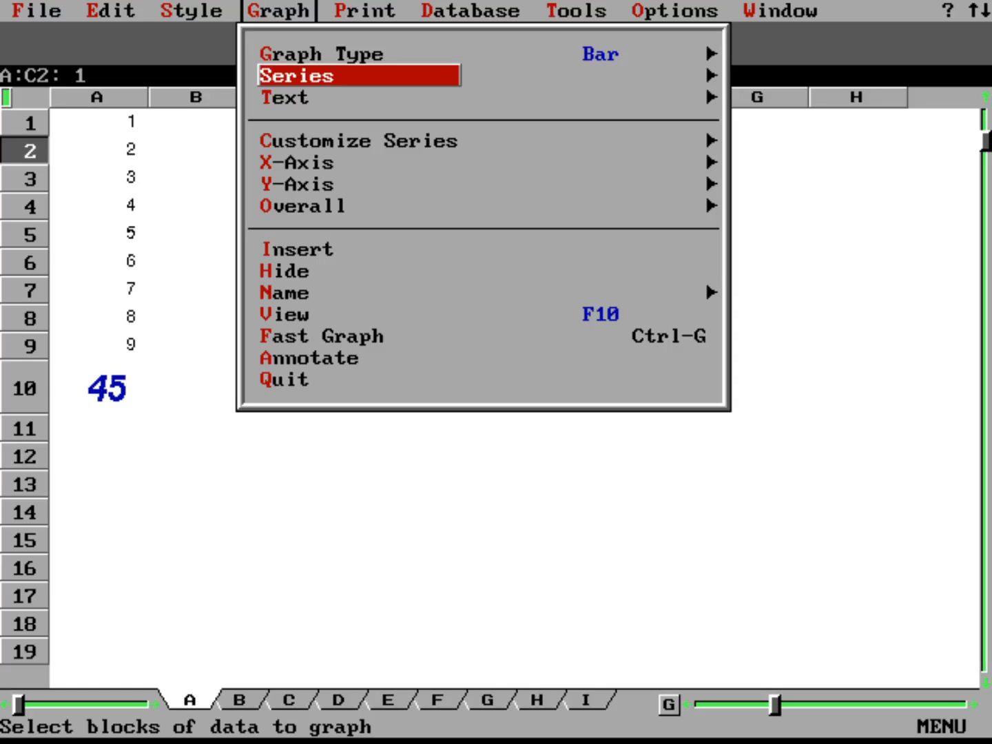
# View the bar graph of the quarterly sales full screen, then return to the spreadsheet.
pyautogui.press('v')
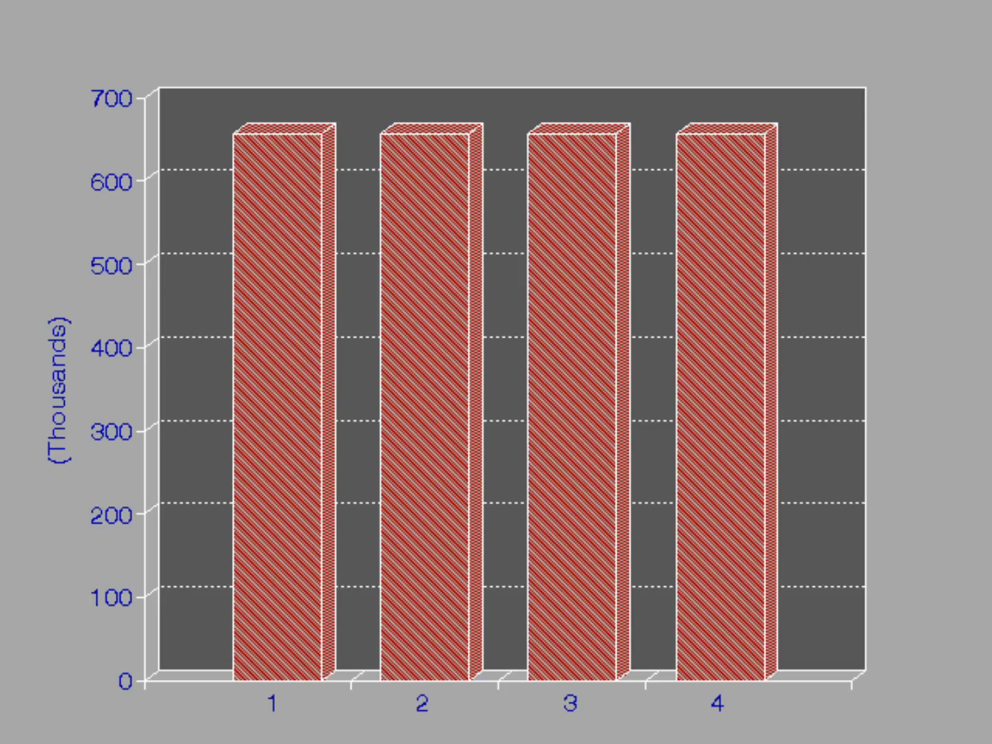
pyautogui.press('Escape')
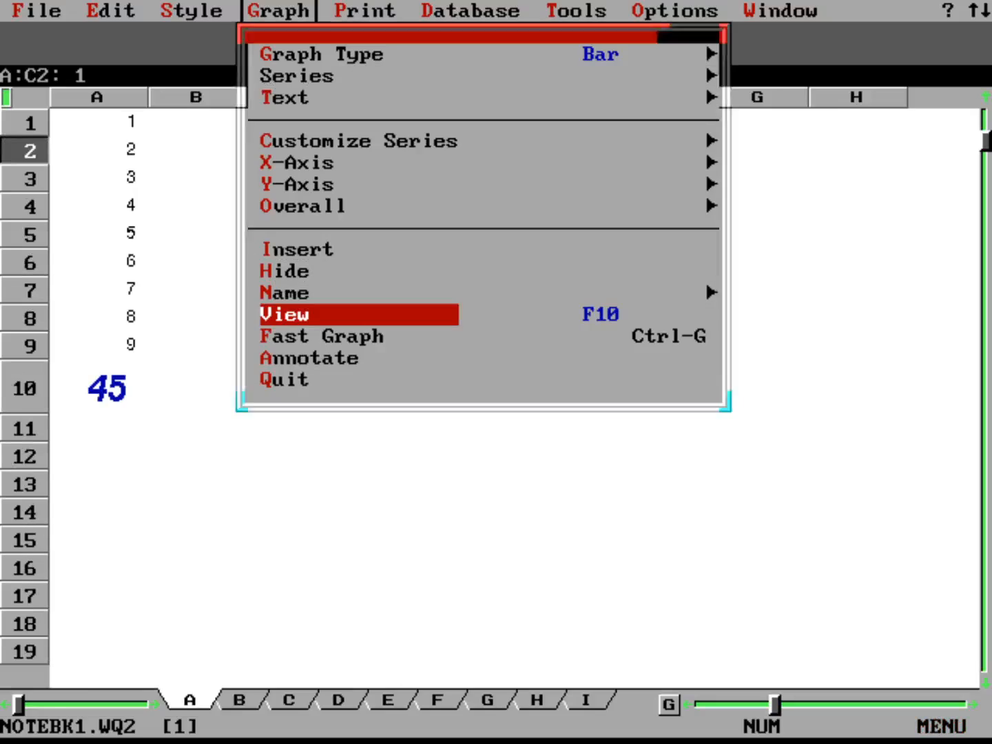
pyautogui.press('Escape')
# Change the third-quarter sales figure in cell D4 to 556789.
pyautogui.press('Down')
pyautogui.press('Down')
pyautogui.press('Right')
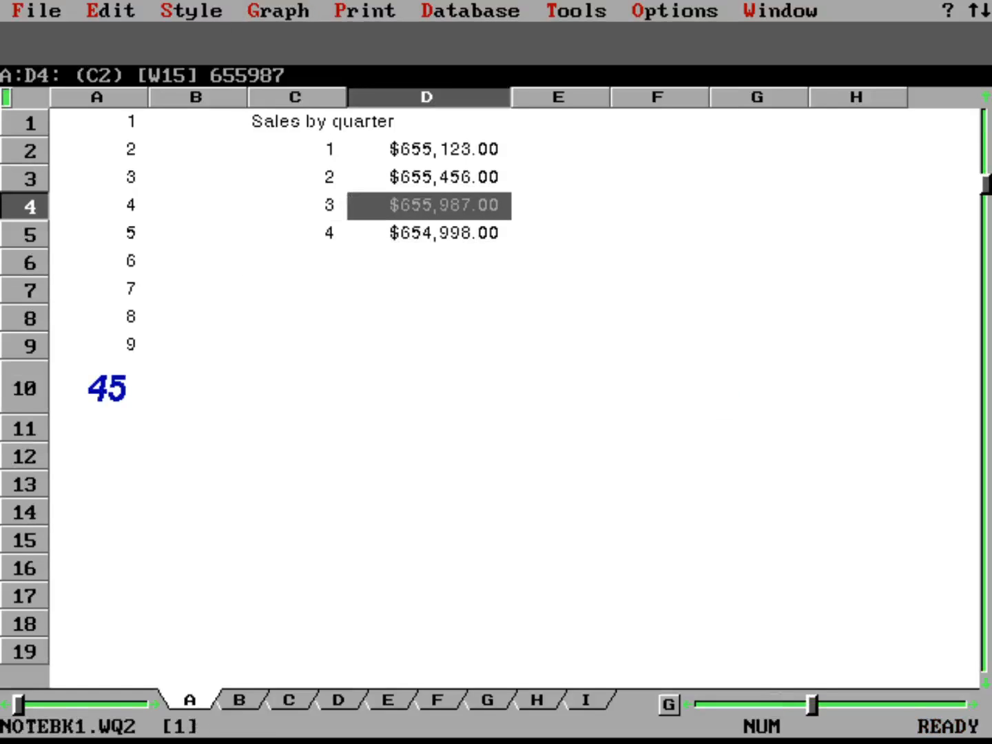
pyautogui.write('55')
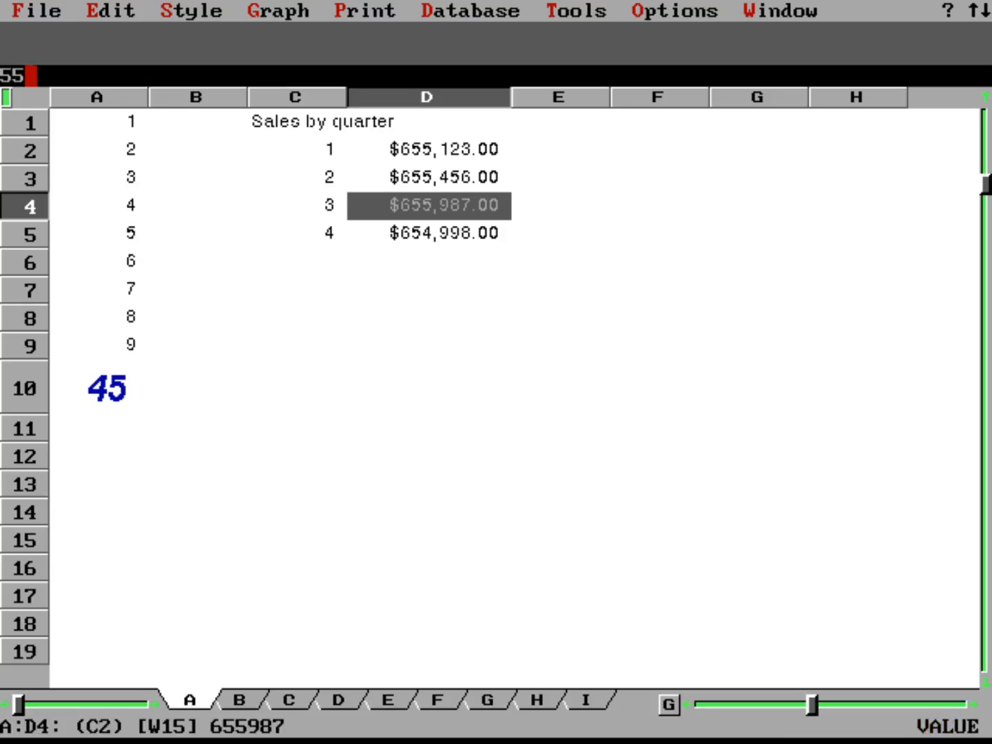
pyautogui.write('6,789')
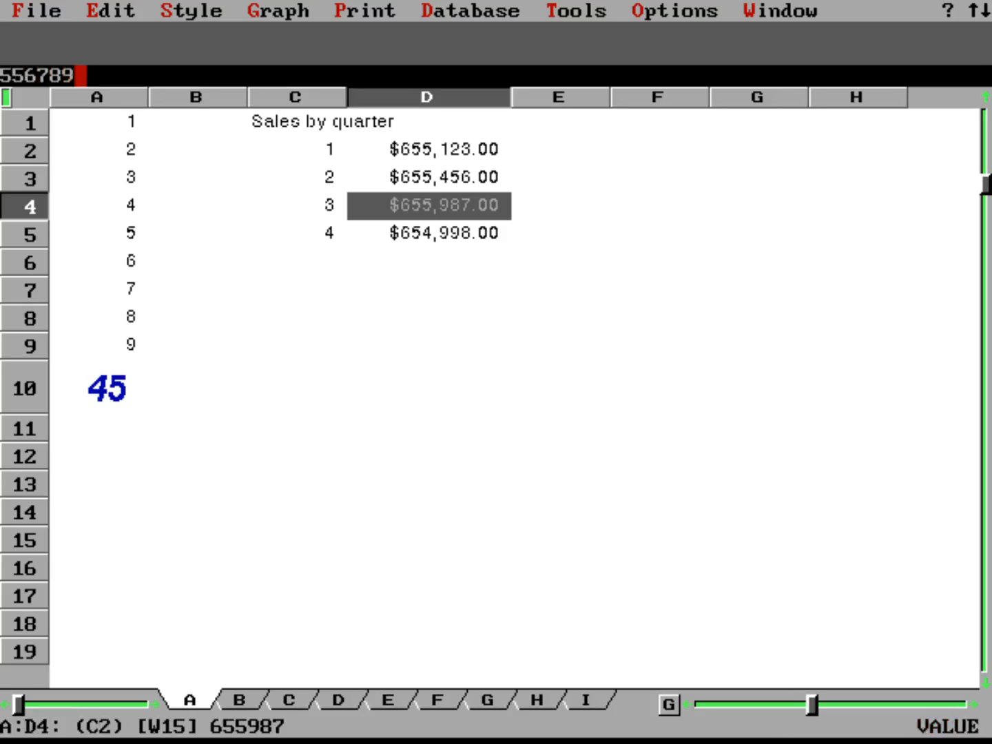
pyautogui.press('Return')
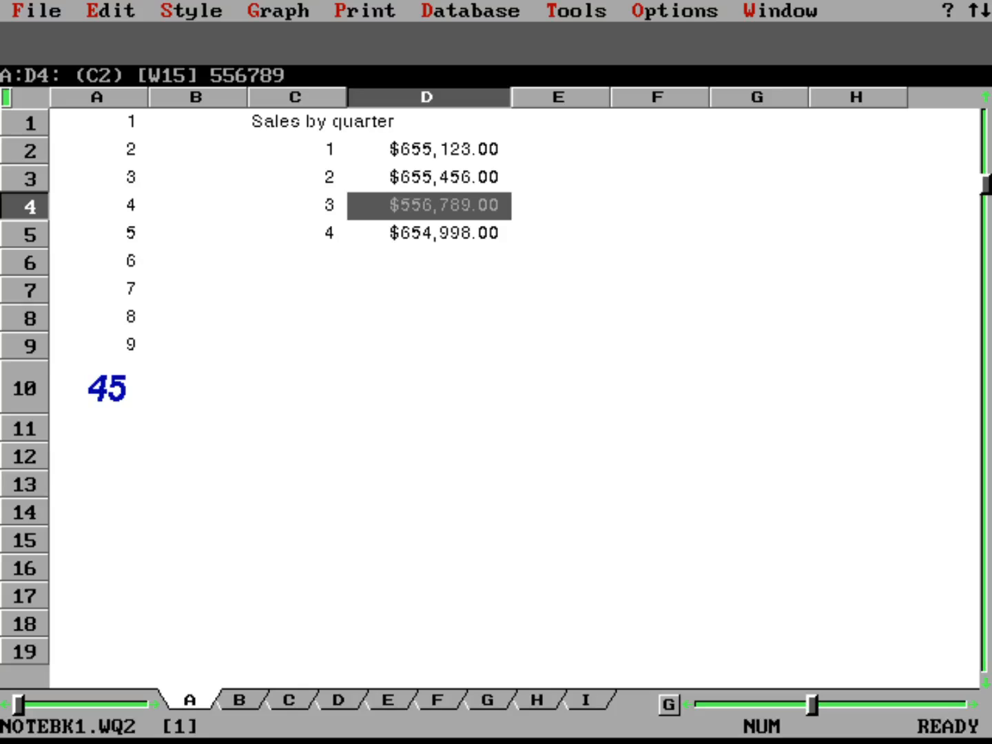
# View the bar graph again to check the changed third-quarter bar, and close the graph display.
pyautogui.press('/')
pyautogui.press('g')
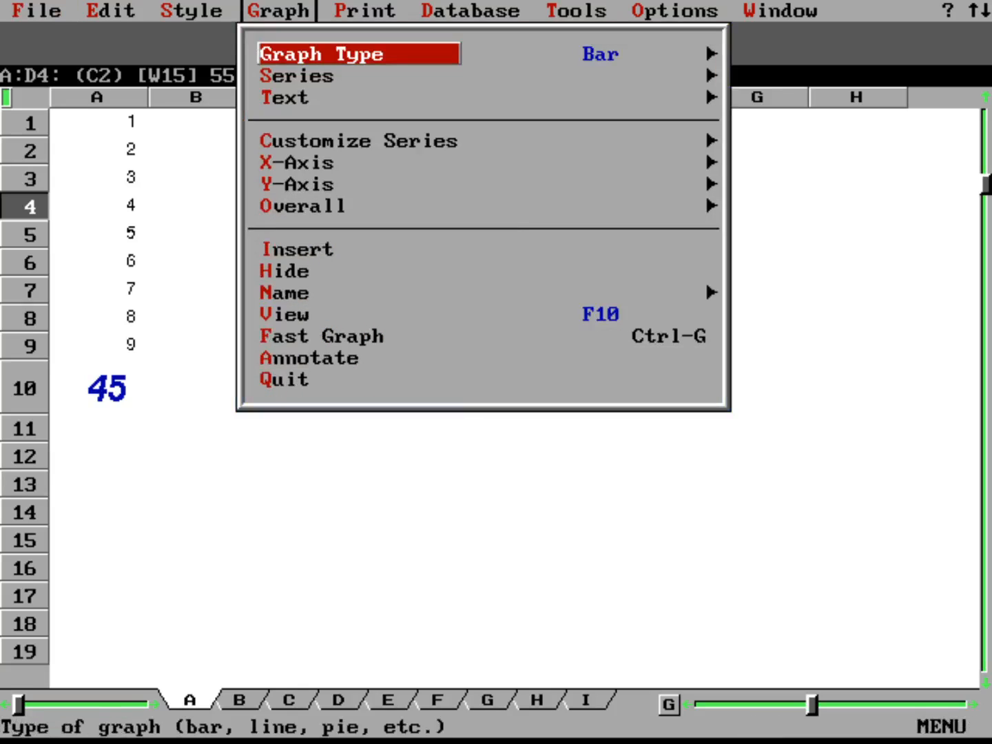
pyautogui.press('v')
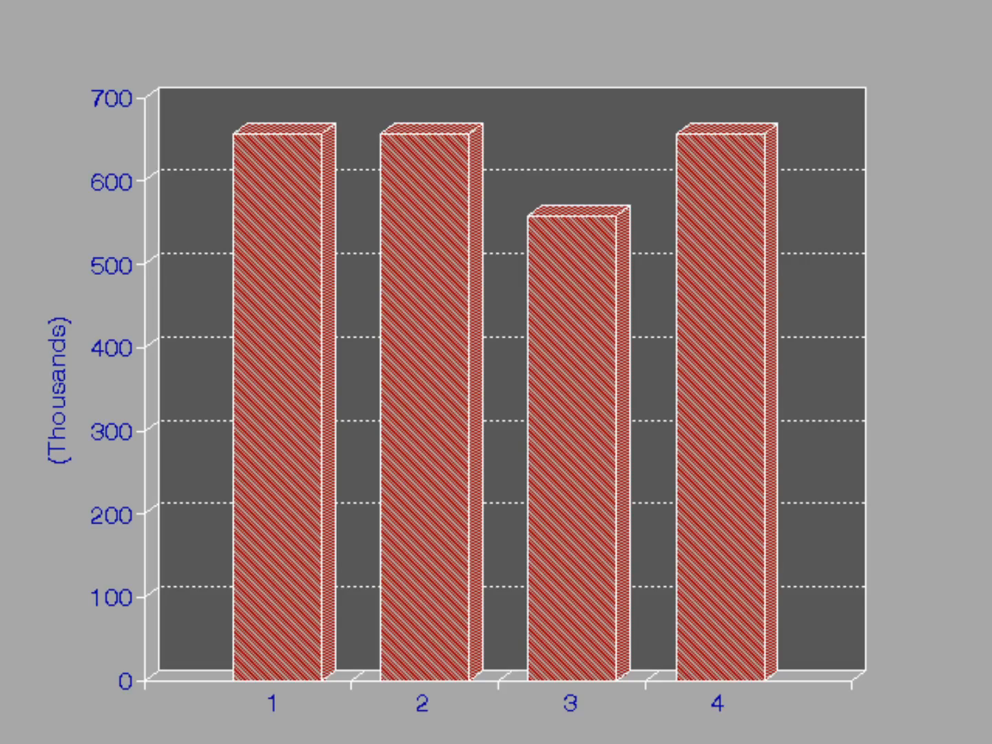
pyautogui.press('Escape')
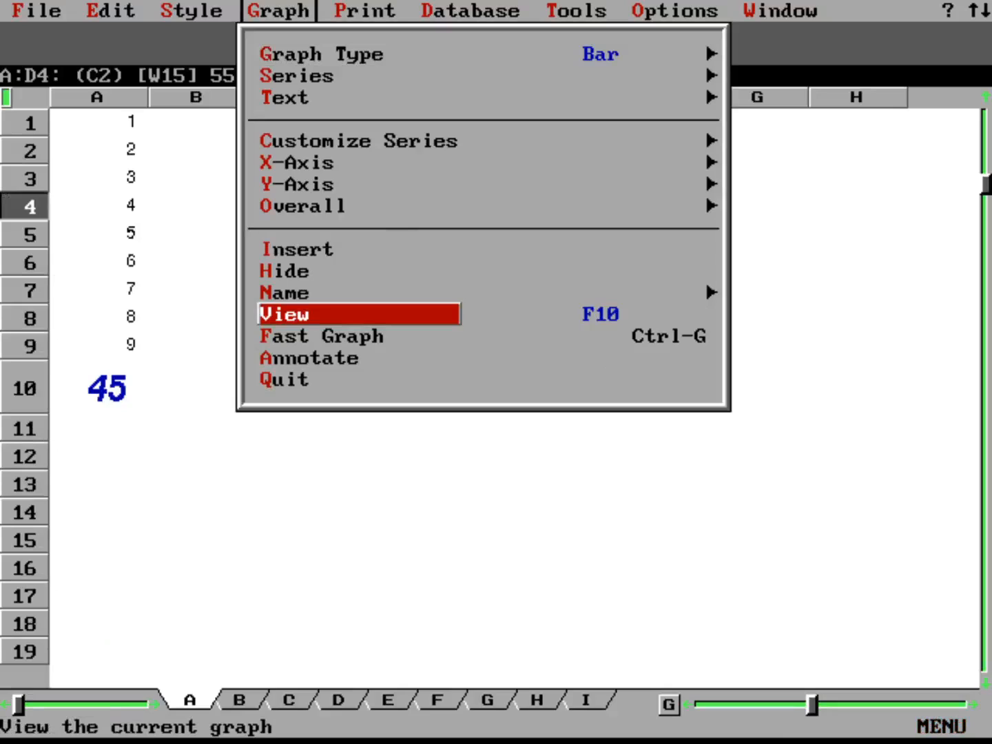
# Set the first line of the graph title to "Sales by quarter".
pyautogui.press('Up')
pyautogui.press('Up')
pyautogui.press('Up')
pyautogui.press('Up')
pyautogui.press('Up')
pyautogui.press('Up')
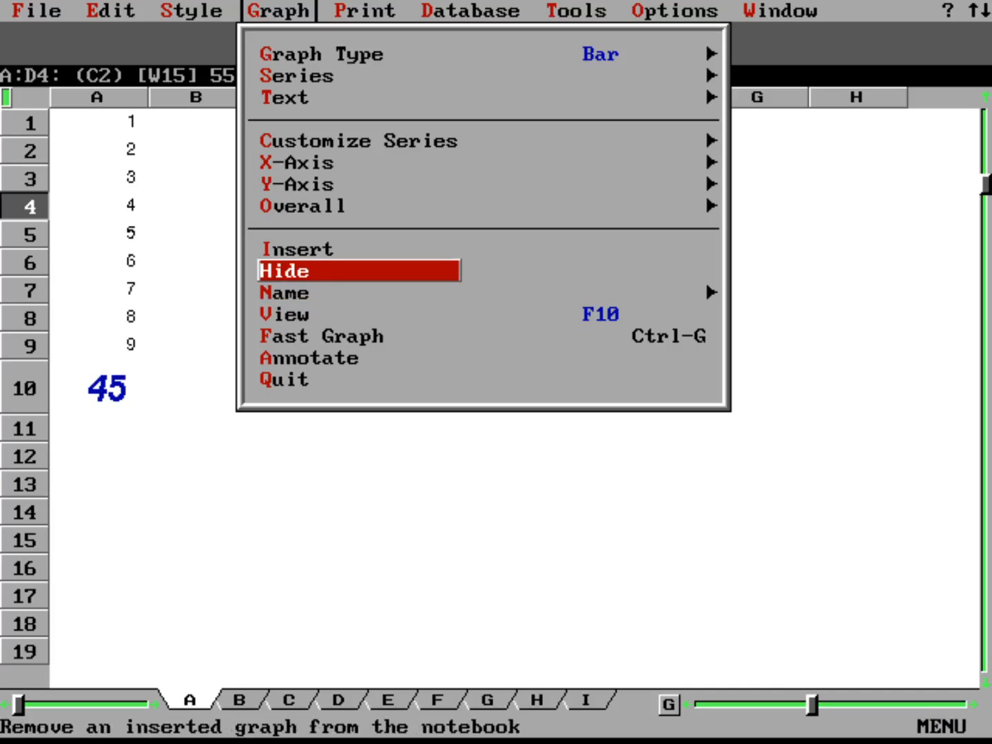
pyautogui.press('Up')
pyautogui.press('Up')
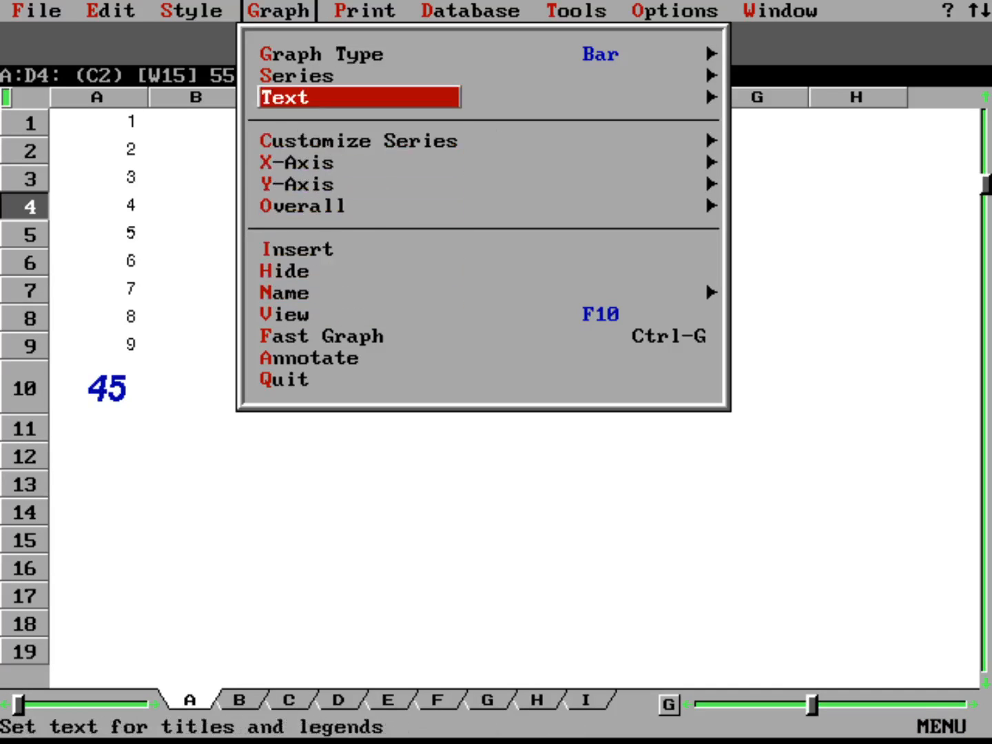
pyautogui.press('Return')
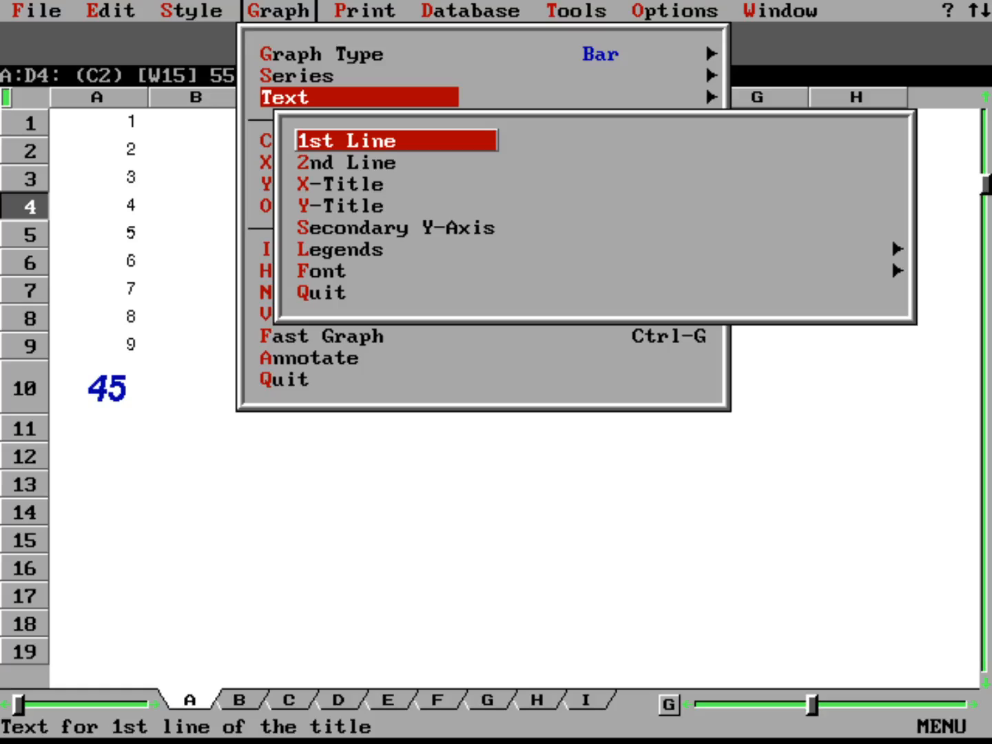
pyautogui.press('Return')
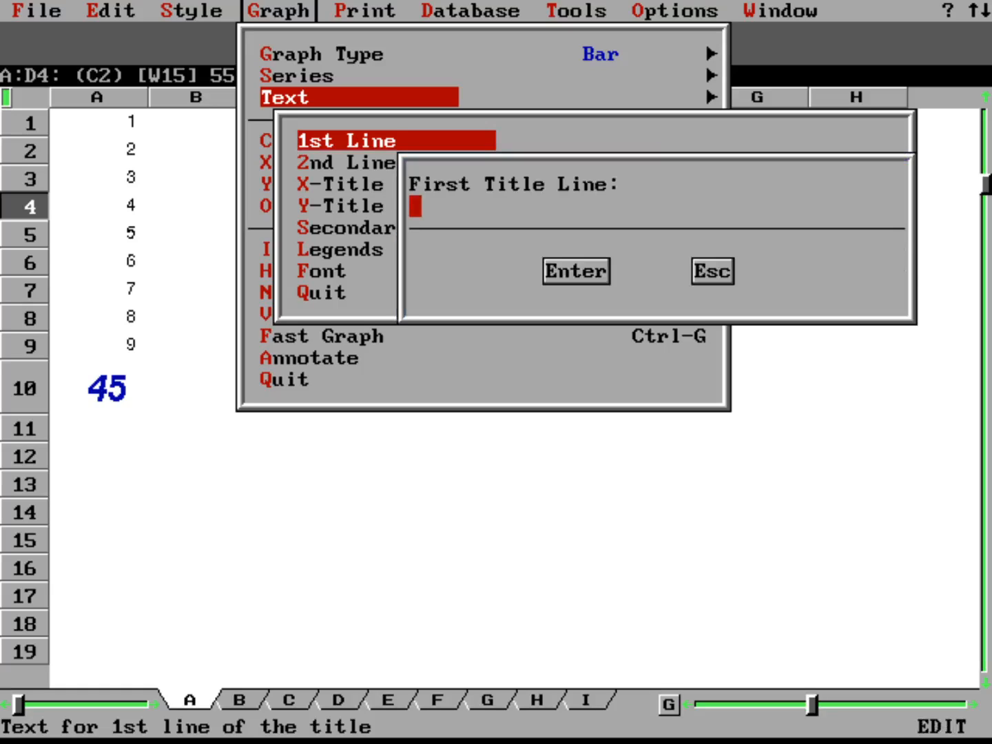
pyautogui.write('Sales by qu')
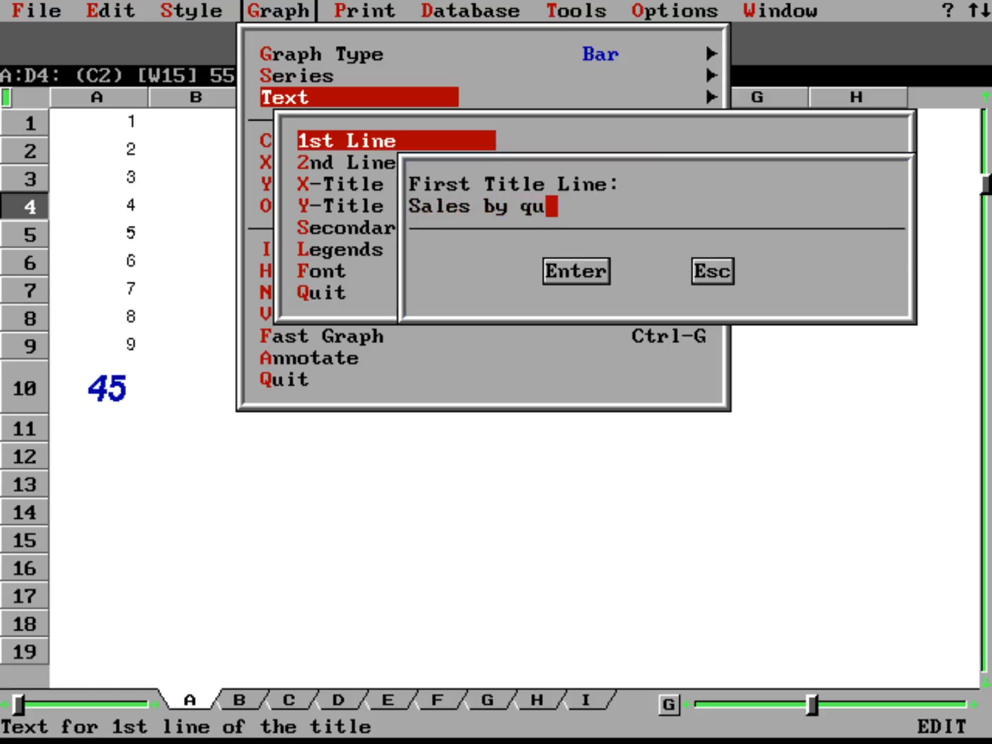
pyautogui.write('arter')
pyautogui.press('Return')
# Set the second line of the graph title to "Hardware division".
pyautogui.press('Down')
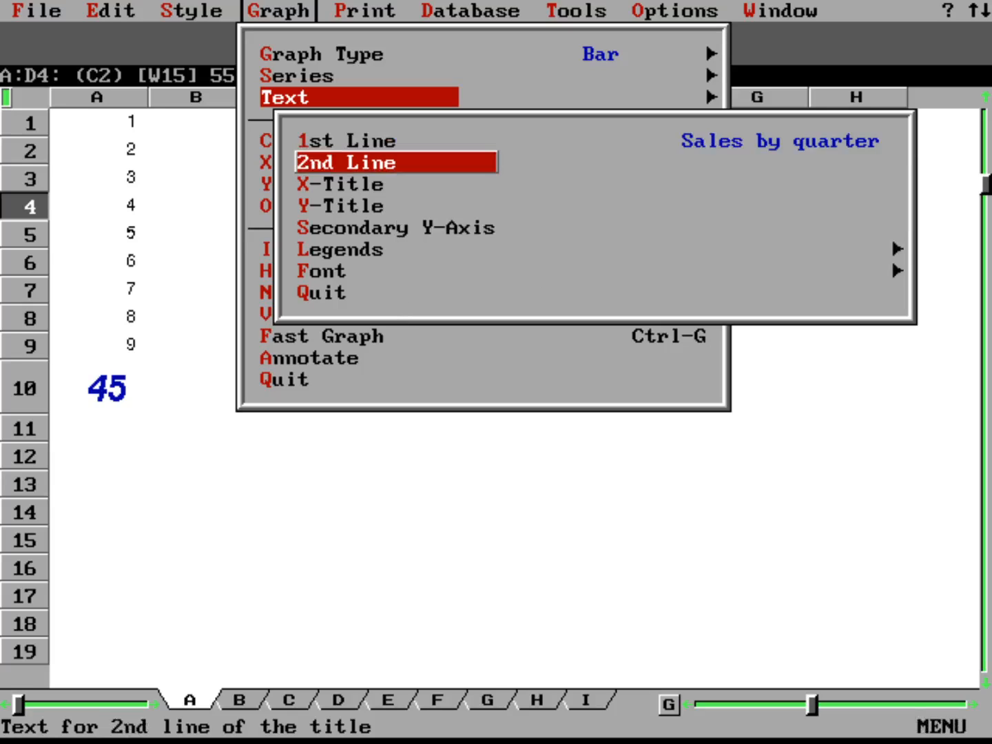
pyautogui.press('Return')
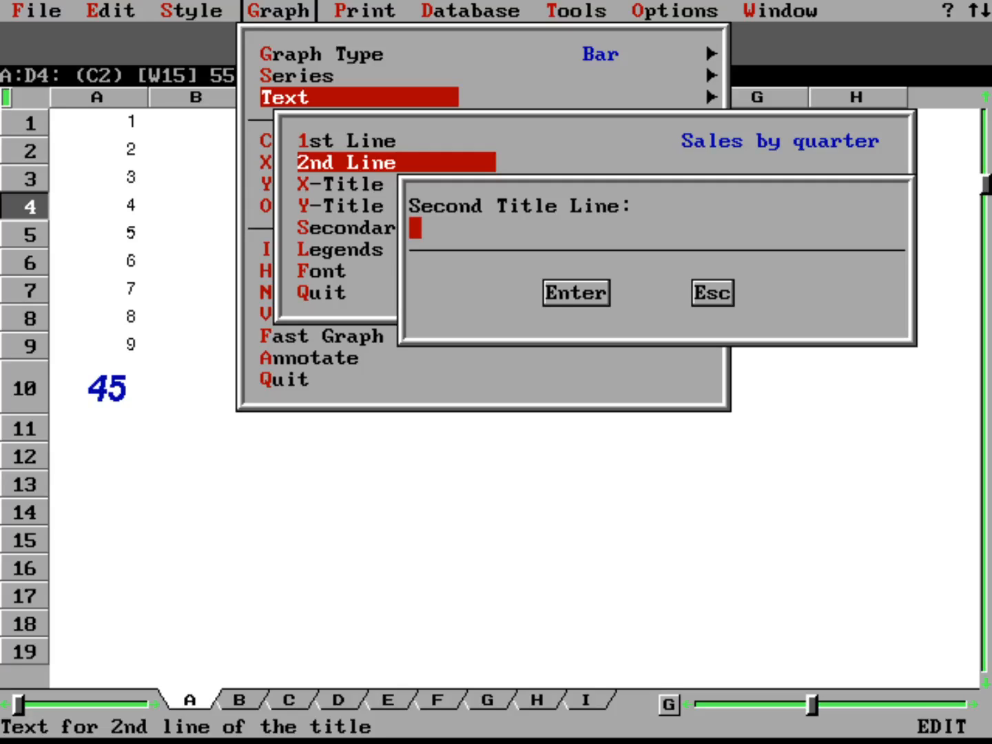
pyautogui.write('Hardware')
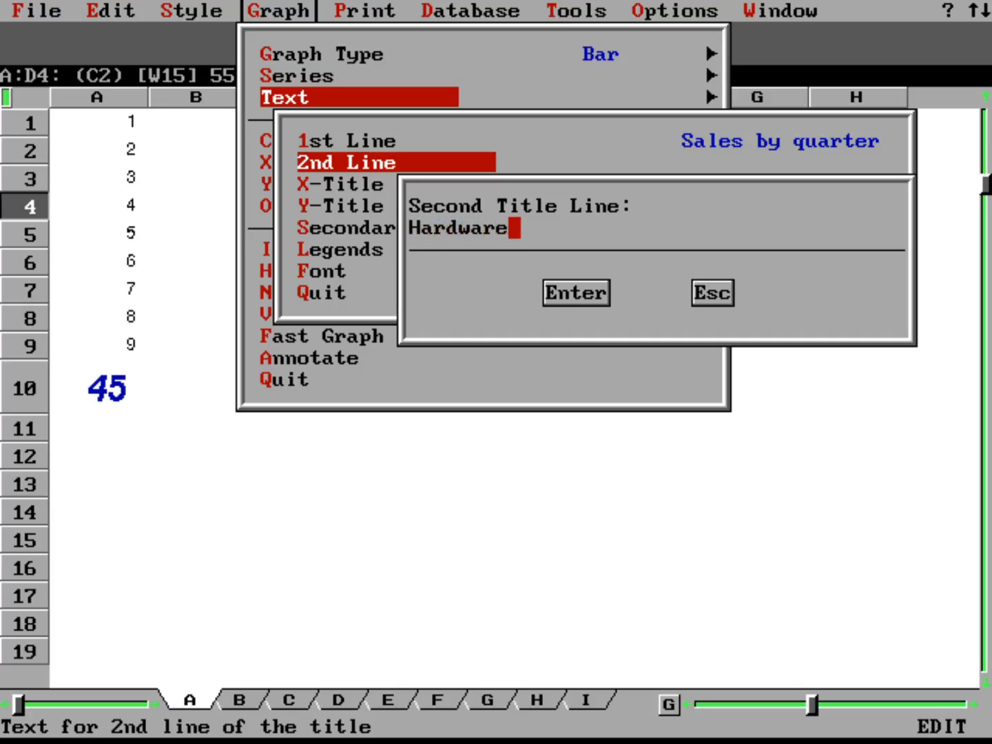
pyautogui.write(' division')
pyautogui.press('Return')
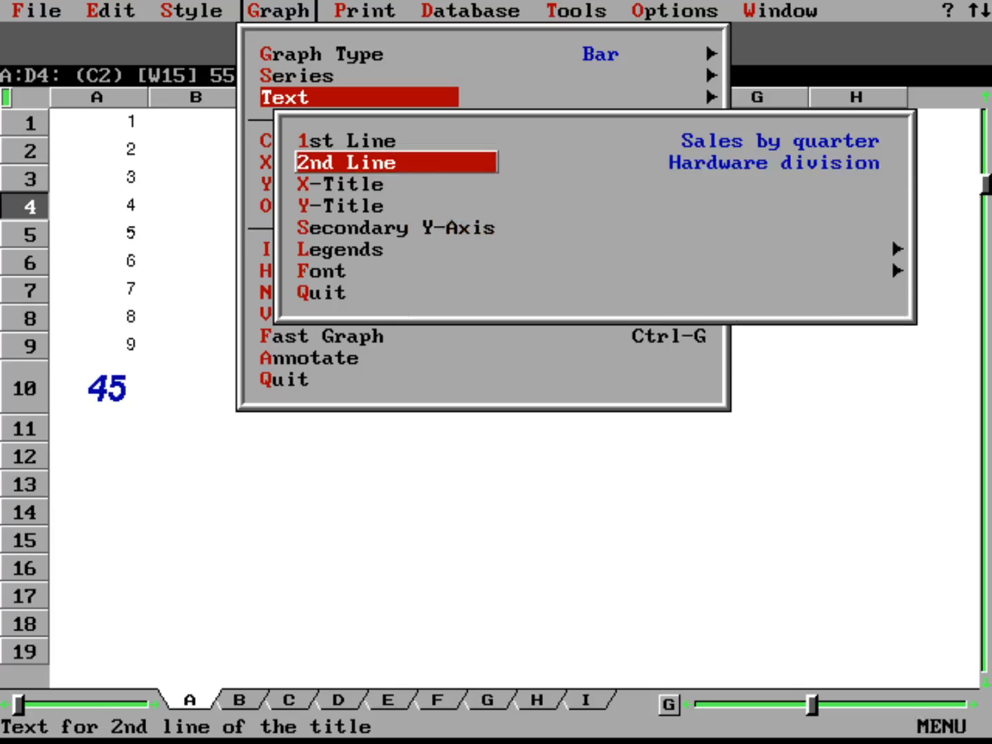
# Set the graph's X-axis title to "Quarter 1996".
pyautogui.press('Down')
pyautogui.press('Return')
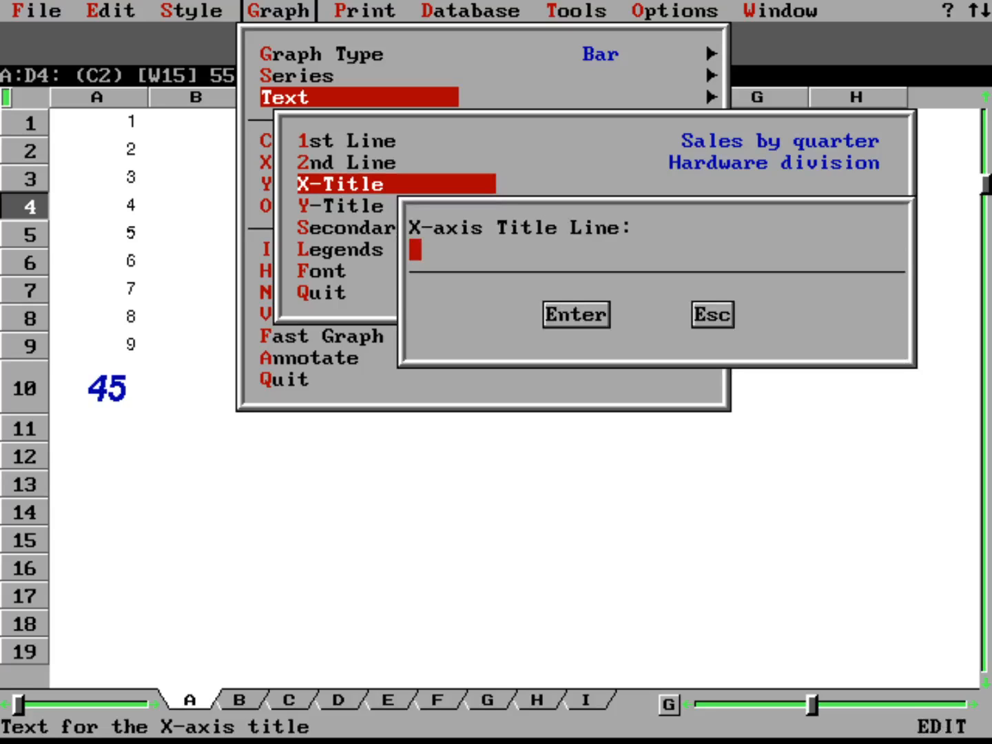
pyautogui.write('Quarter ')
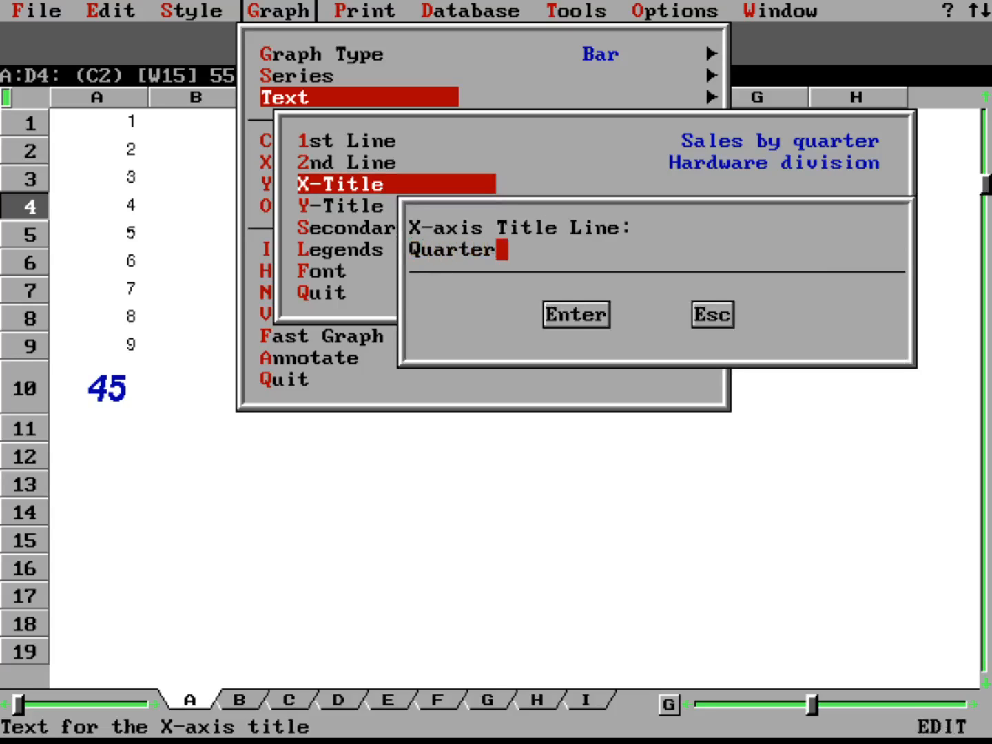
pyautogui.write('199')
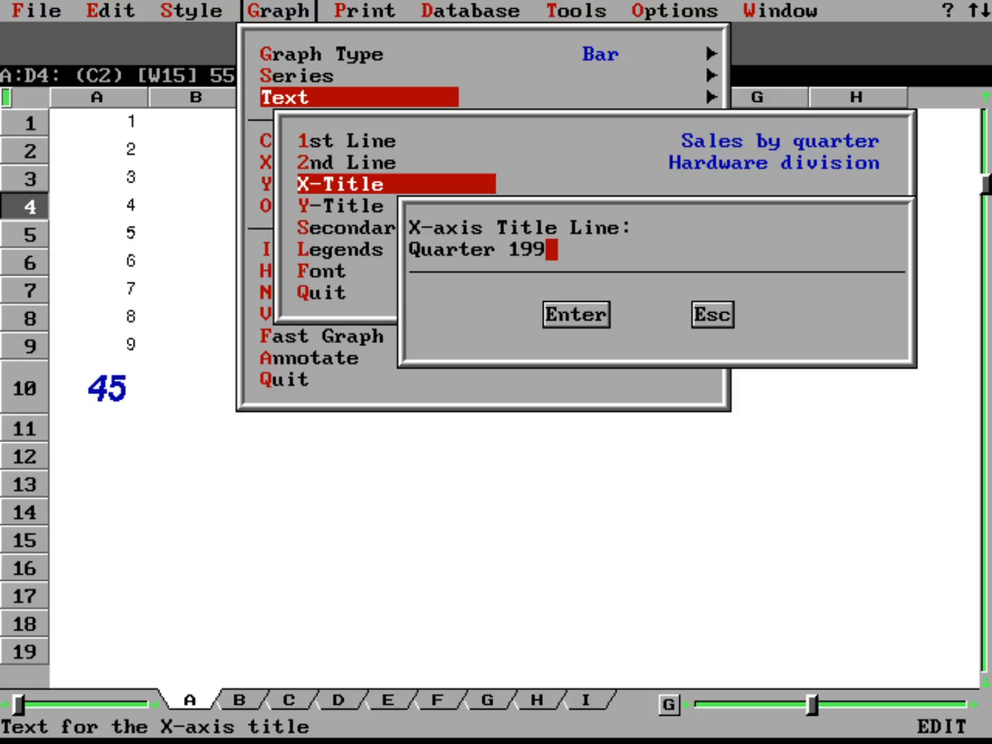
pyautogui.write('6')
pyautogui.press('Return')
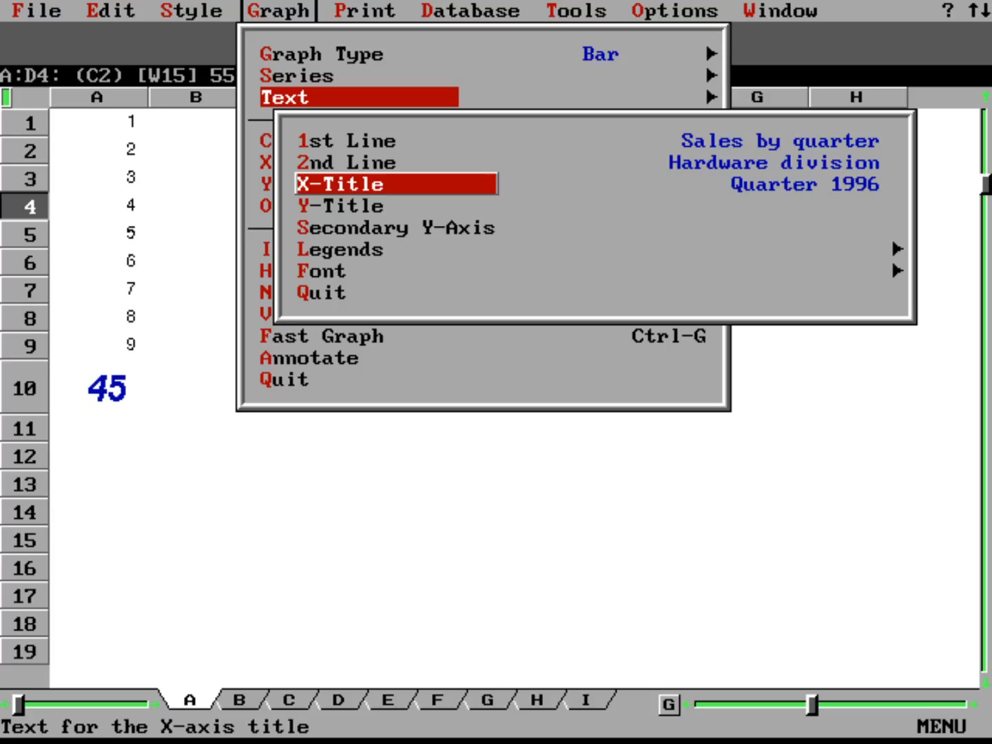
# Set the graph's Y-axis title to "Sales $" and finish editing the graph text.
pyautogui.press('Down')
pyautogui.press('Return')
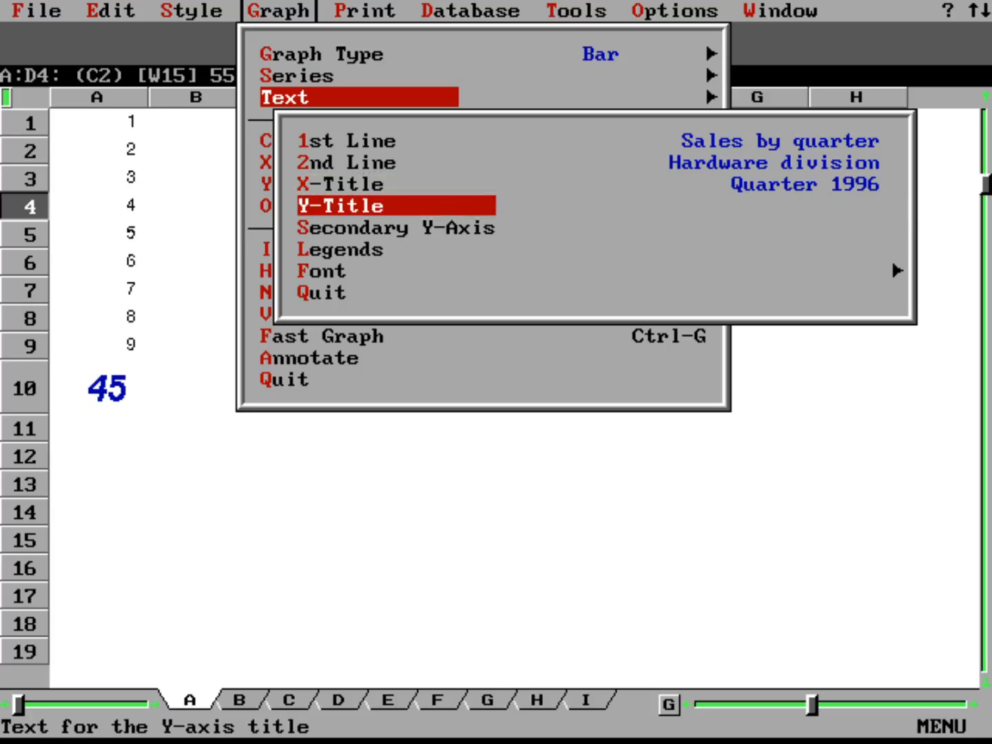
pyautogui.write('Sales $')
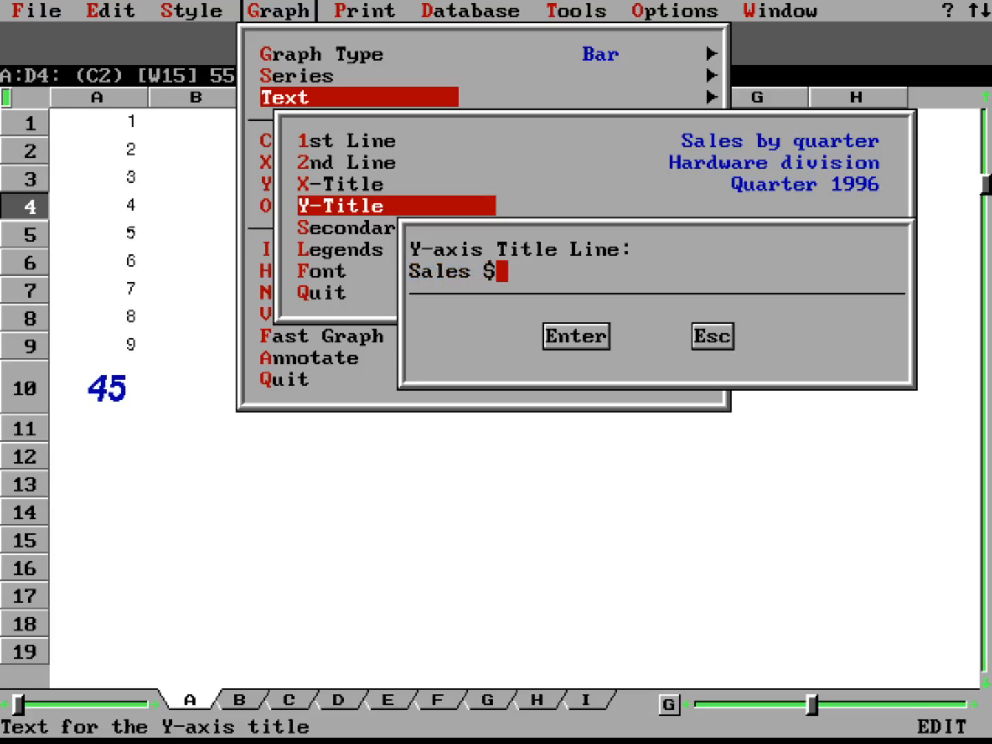
pyautogui.press('Return')
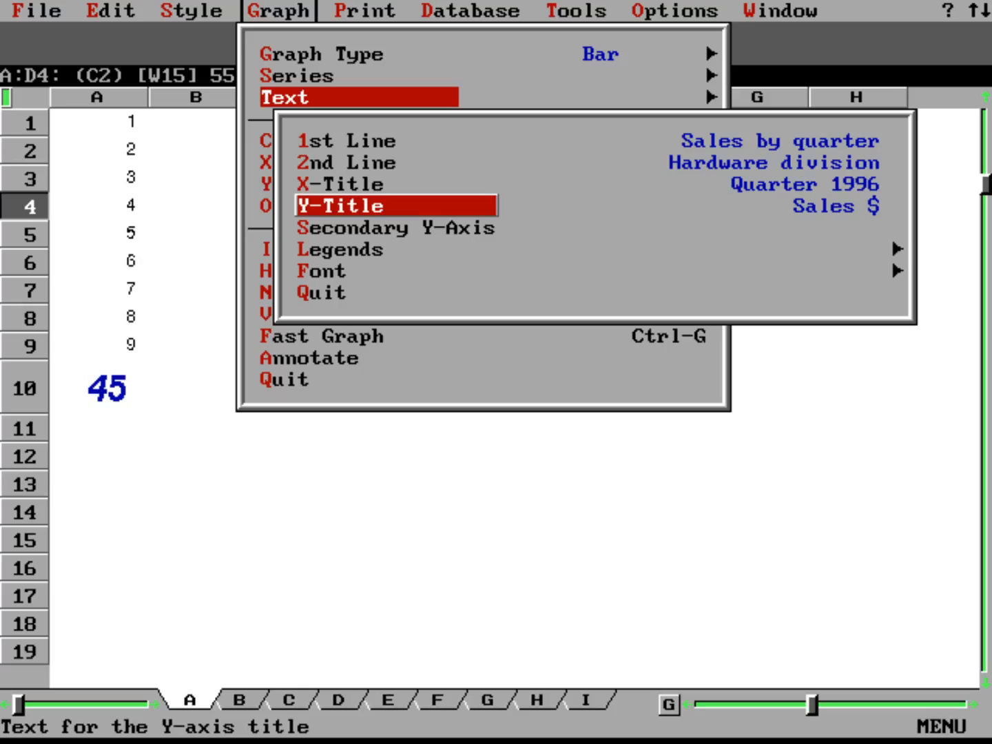
pyautogui.press('Escape')
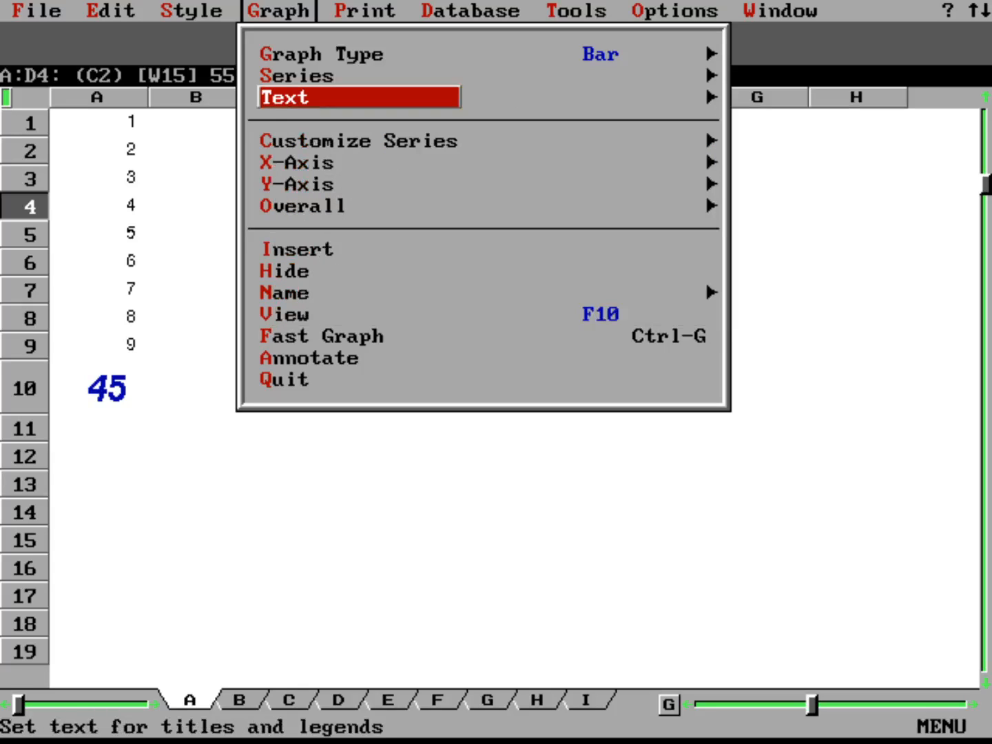
# View the bar graph with its title lines and axis titles, and close the graph display.
pyautogui.press('Down')
pyautogui.press('Down')
pyautogui.press('Down')
pyautogui.press('Down')
pyautogui.press('Down')
pyautogui.press('Down')
pyautogui.press('Down')
pyautogui.press('Down')
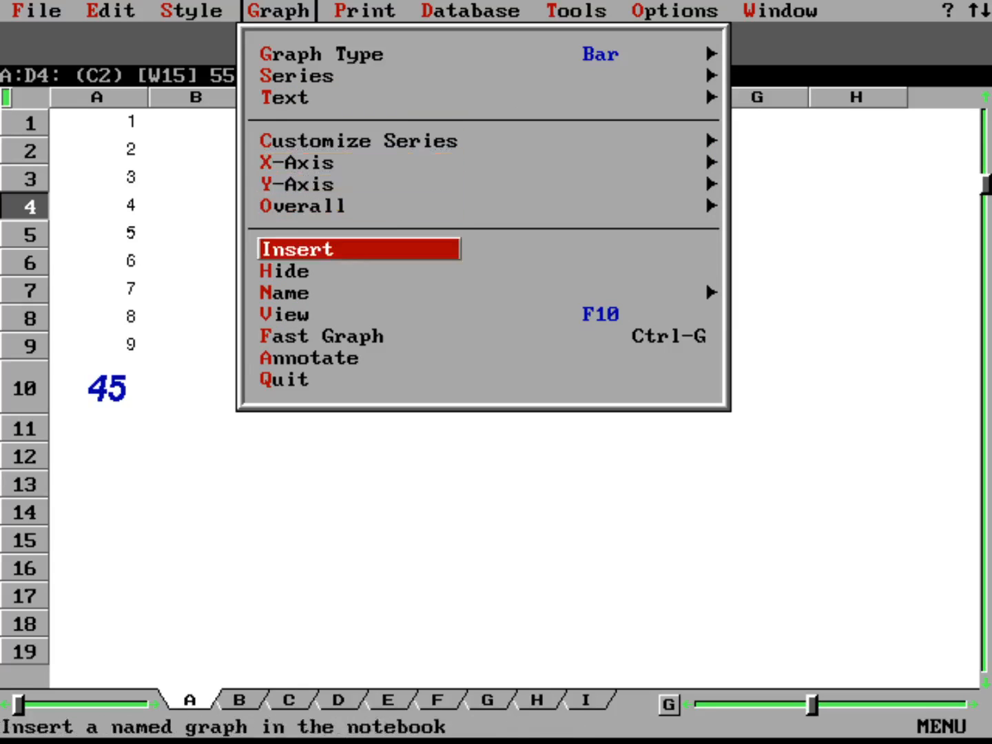
pyautogui.press('Return')
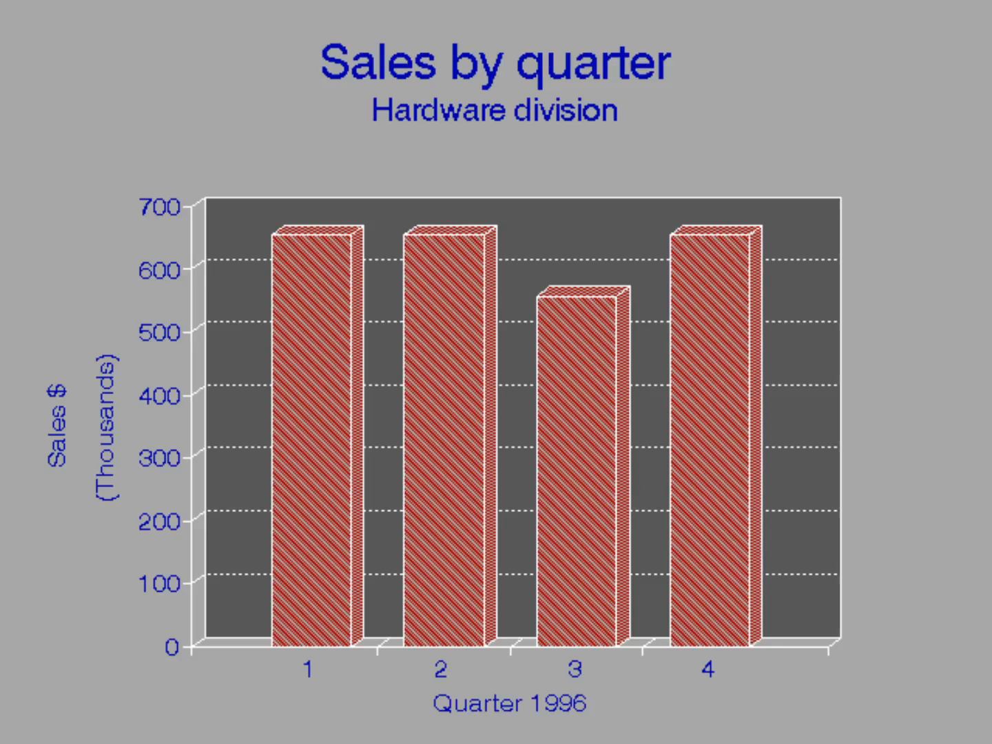
pyautogui.press('Escape')
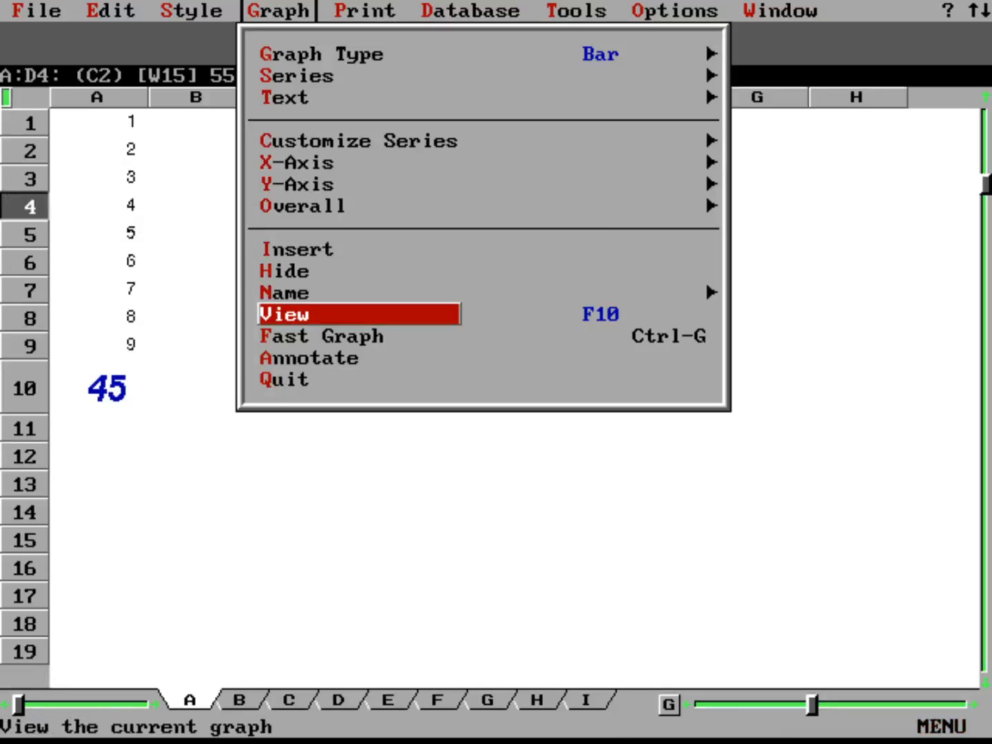
# Leave the graph settings and switch between notebook pages A and B, ending on page B.
pyautogui.press('Escape')
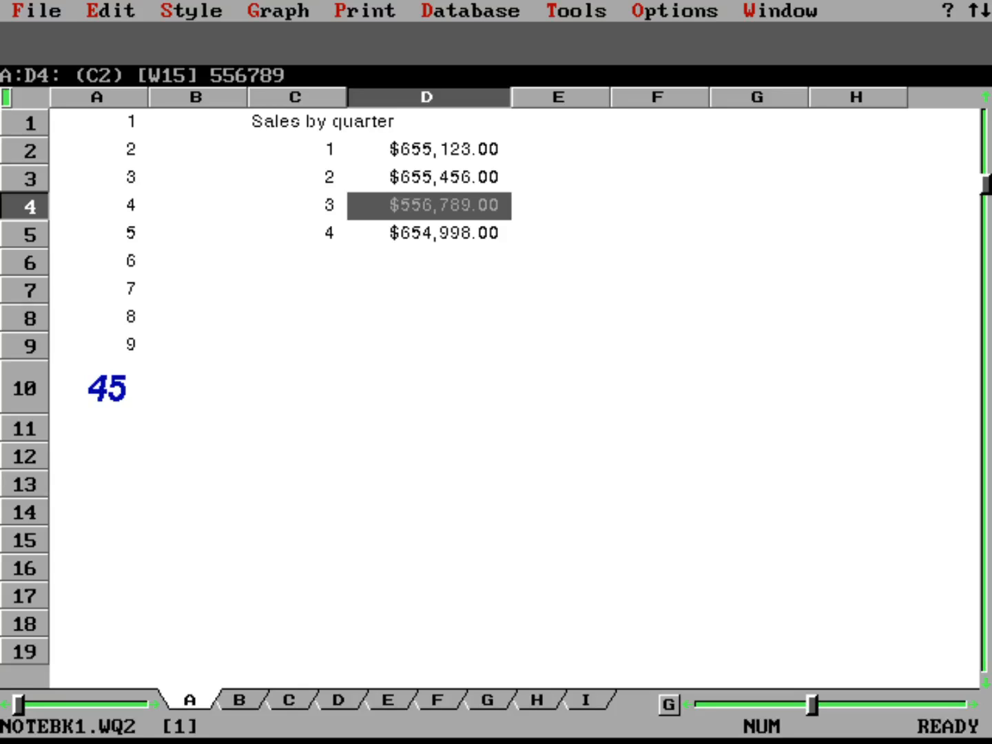
pyautogui.hotkey('ctrl', 'pagedown')
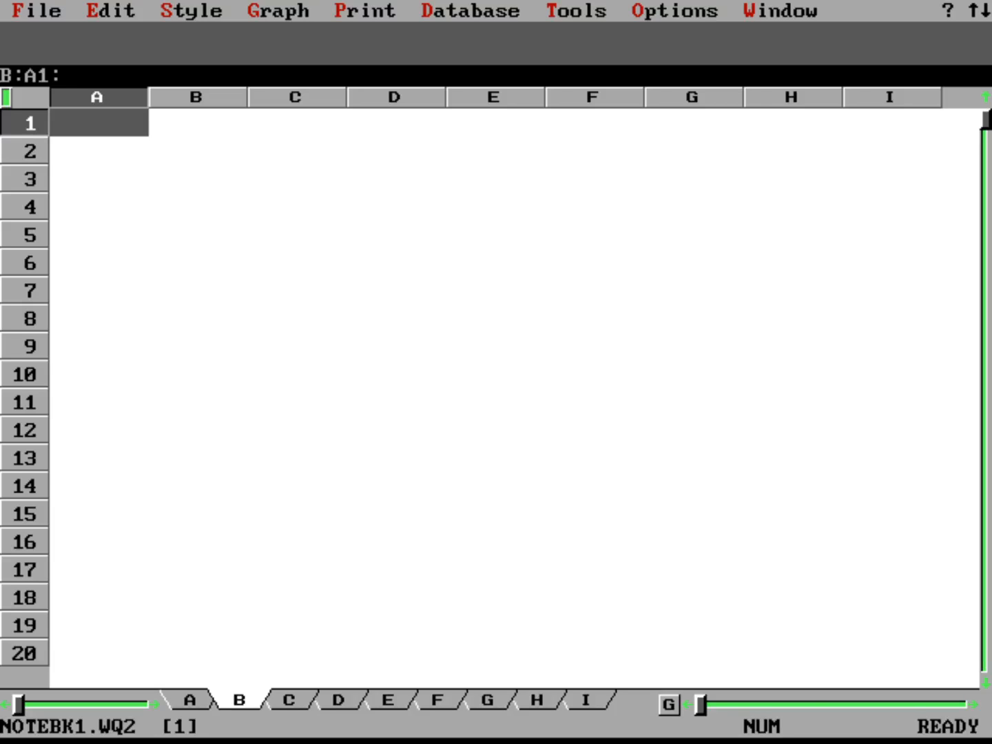
pyautogui.hotkey('ctrl', 'pageup')
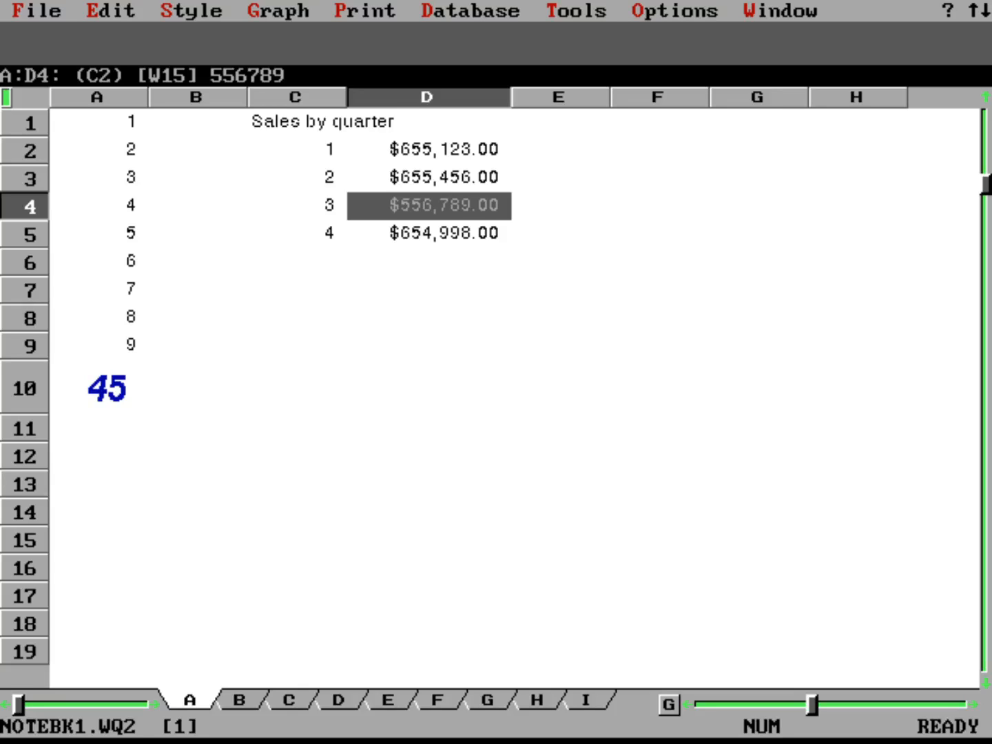
pyautogui.hotkey('ctrl', 'pagedown')
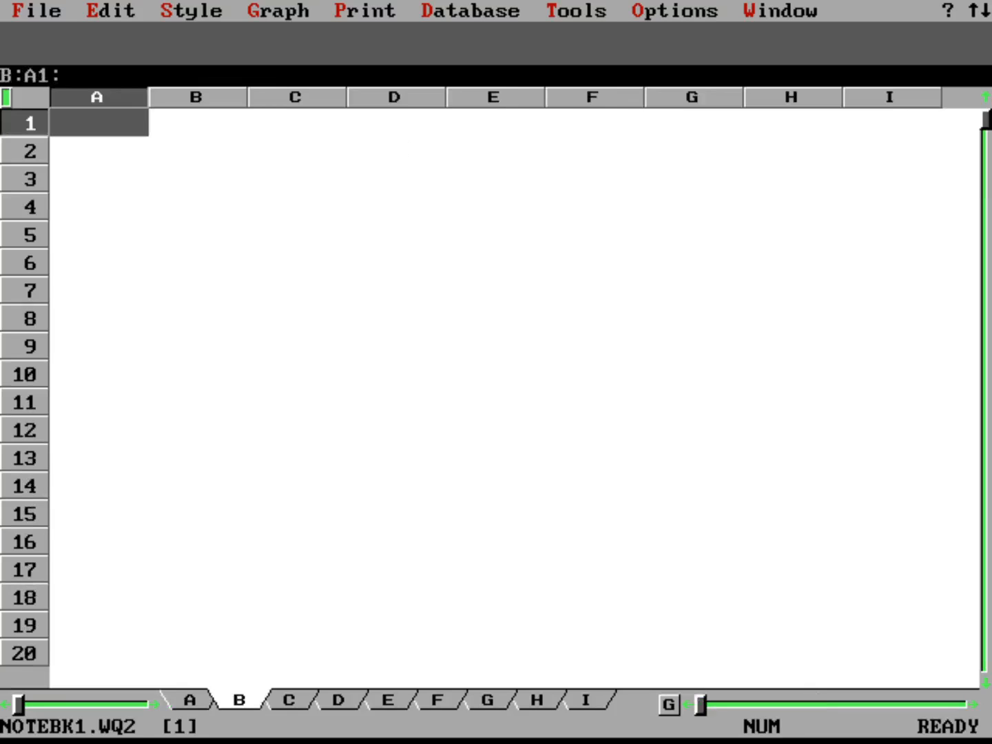
# Page forward through the notebook's sheets from page B to the last page, IV.
pyautogui.hotkey('ctrl', 'pagedown')
pyautogui.hotkey('ctrl', 'pagedown')
pyautogui.hotkey('ctrl', 'pagedown')
pyautogui.hotkey('ctrl', 'pagedown')
pyautogui.hotkey('ctrl', 'pagedown')
pyautogui.hotkey('ctrl', 'pagedown')
pyautogui.hotkey('ctrl', 'pagedown')
pyautogui.hotkey('ctrl', 'pagedown')
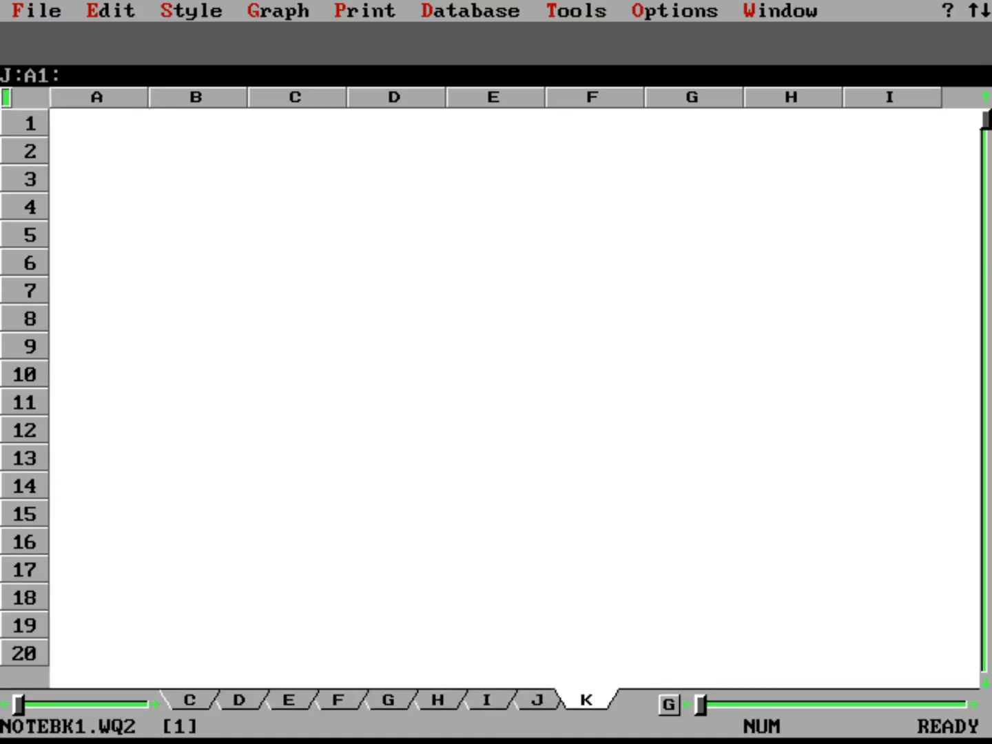
pyautogui.hotkey('ctrl', 'pagedown')
pyautogui.hotkey('ctrl', 'pagedown')
pyautogui.hotkey('ctrl', 'pagedown')
pyautogui.hotkey('ctrl', 'pagedown')
pyautogui.hotkey('ctrl', 'pagedown')
pyautogui.hotkey('ctrl', 'pagedown')
pyautogui.hotkey('ctrl', 'pagedown')
pyautogui.hotkey('ctrl', 'pagedown')
pyautogui.hotkey('ctrl', 'pagedown')
pyautogui.hotkey('ctrl', 'pagedown')
pyautogui.hotkey('ctrl', 'pagedown')
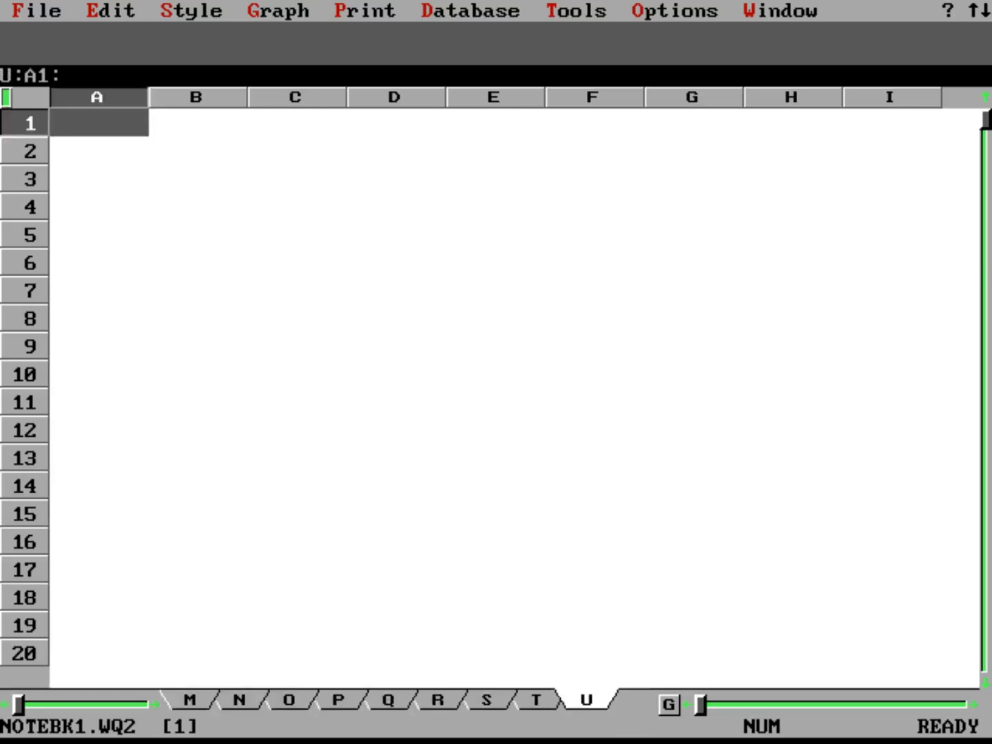
pyautogui.hotkey('ctrl', 'pagedown')
pyautogui.hotkey('ctrl', 'pagedown')
pyautogui.hotkey('ctrl', 'pagedown')
pyautogui.hotkey('ctrl', 'pagedown')
pyautogui.hotkey('ctrl', 'pagedown')
pyautogui.hotkey('ctrl', 'pagedown')
pyautogui.hotkey('ctrl', 'pagedown')
pyautogui.hotkey('ctrl', 'pagedown')
pyautogui.hotkey('ctrl', 'pagedown')
pyautogui.hotkey('ctrl', 'pagedown')
pyautogui.hotkey('ctrl', 'pagedown')
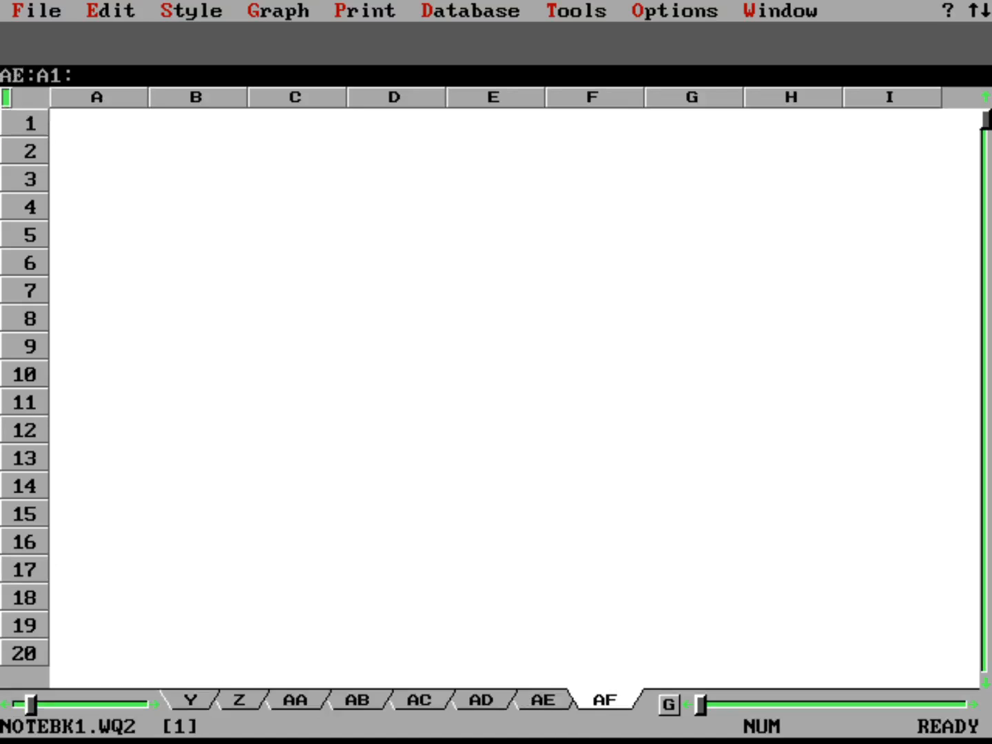
pyautogui.hotkey('ctrl', 'pagedown')
pyautogui.hotkey('ctrl', 'pagedown')
pyautogui.hotkey('ctrl', 'pagedown')
pyautogui.hotkey('ctrl', 'pagedown')
pyautogui.hotkey('ctrl', 'pagedown')
pyautogui.hotkey('ctrl', 'pagedown')
pyautogui.hotkey('ctrl', 'pagedown')
pyautogui.hotkey('ctrl', 'pagedown')
pyautogui.hotkey('ctrl', 'pagedown')
pyautogui.hotkey('ctrl', 'pagedown')
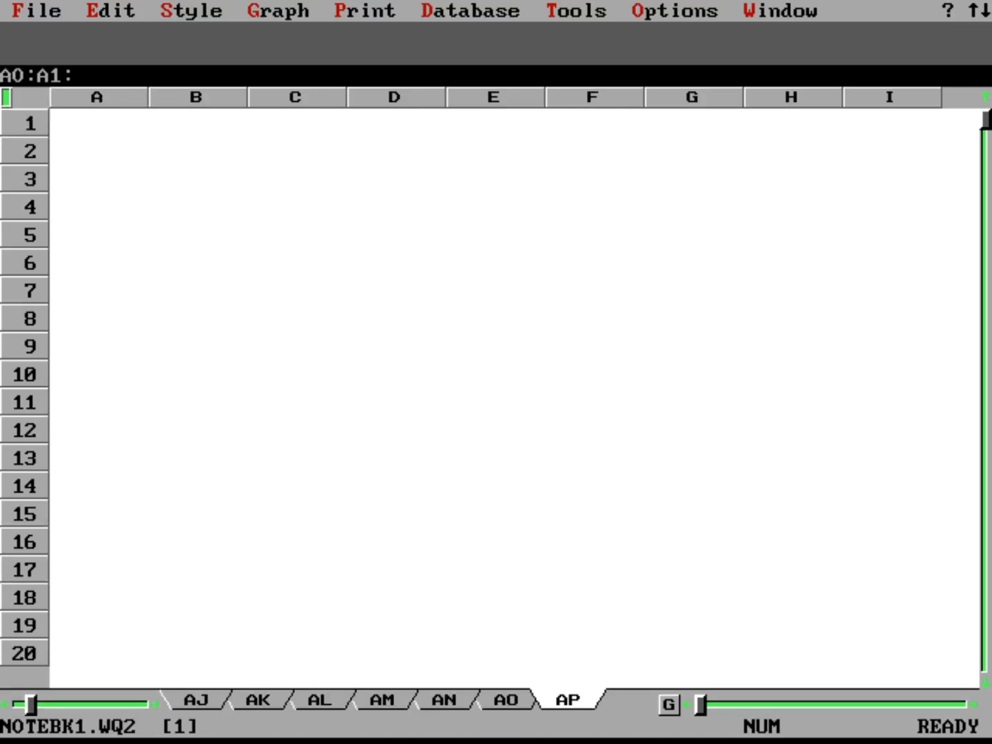
pyautogui.hotkey('ctrl', 'pagedown')
pyautogui.hotkey('ctrl', 'pagedown')
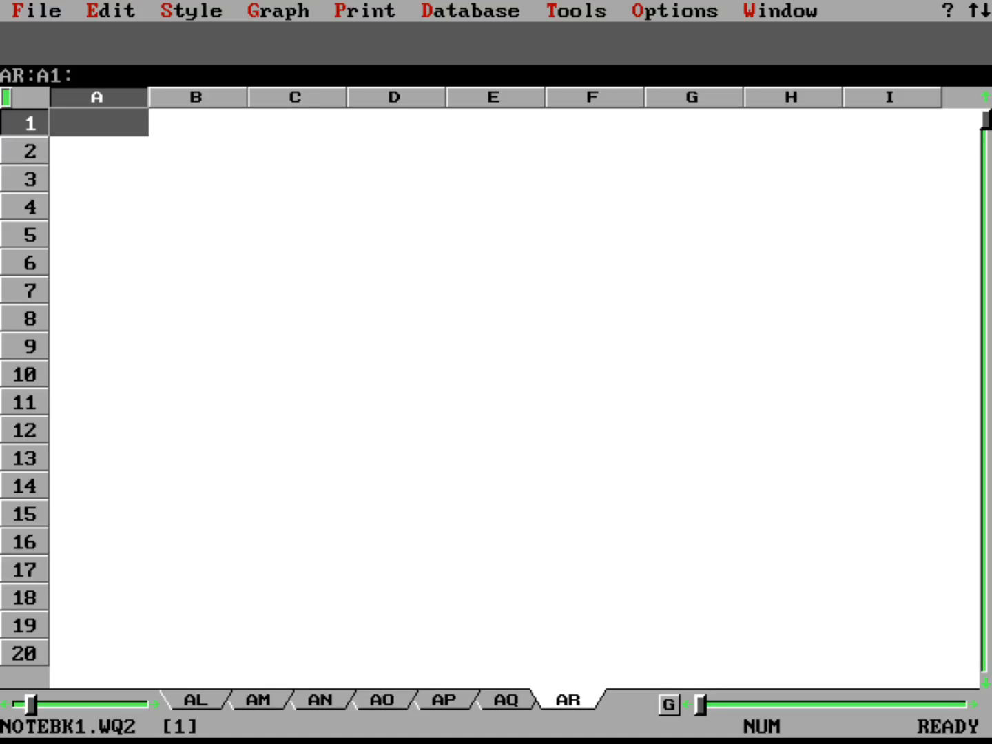
pyautogui.hotkey('ctrl', 'pagedown')
pyautogui.hotkey('ctrl', 'pagedown')
pyautogui.hotkey('ctrl', 'pagedown')
pyautogui.hotkey('ctrl', 'pagedown')
pyautogui.hotkey('ctrl', 'pagedown')
pyautogui.hotkey('ctrl', 'pagedown')
pyautogui.hotkey('ctrl', 'pagedown')
pyautogui.hotkey('ctrl', 'pagedown')
pyautogui.hotkey('ctrl', 'pagedown')
pyautogui.hotkey('ctrl', 'pagedown')
pyautogui.hotkey('ctrl', 'pagedown')
pyautogui.hotkey('ctrl', 'pagedown')
pyautogui.hotkey('ctrl', 'pagedown')
pyautogui.hotkey('ctrl', 'pagedown')
pyautogui.hotkey('ctrl', 'pagedown')
pyautogui.hotkey('ctrl', 'pagedown')
pyautogui.hotkey('ctrl', 'pagedown')
pyautogui.hotkey('ctrl', 'pagedown')
pyautogui.hotkey('ctrl', 'pagedown')
pyautogui.hotkey('ctrl', 'pagedown')
pyautogui.hotkey('ctrl', 'pagedown')
pyautogui.hotkey('ctrl', 'pagedown')
pyautogui.hotkey('ctrl', 'pagedown')
pyautogui.hotkey('ctrl', 'pagedown')
pyautogui.hotkey('ctrl', 'pagedown')
pyautogui.hotkey('ctrl', 'pagedown')
pyautogui.hotkey('ctrl', 'pagedown')
pyautogui.hotkey('ctrl', 'pagedown')
pyautogui.hotkey('ctrl', 'pagedown')
pyautogui.hotkey('ctrl', 'pagedown')
pyautogui.hotkey('ctrl', 'pagedown')
pyautogui.hotkey('ctrl', 'pagedown')
pyautogui.hotkey('ctrl', 'pagedown')
pyautogui.hotkey('ctrl', 'pagedown')
pyautogui.hotkey('ctrl', 'pagedown')
pyautogui.hotkey('ctrl', 'pagedown')
pyautogui.hotkey('ctrl', 'pagedown')
pyautogui.hotkey('ctrl', 'pagedown')
pyautogui.hotkey('ctrl', 'pagedown')
pyautogui.hotkey('ctrl', 'pagedown')
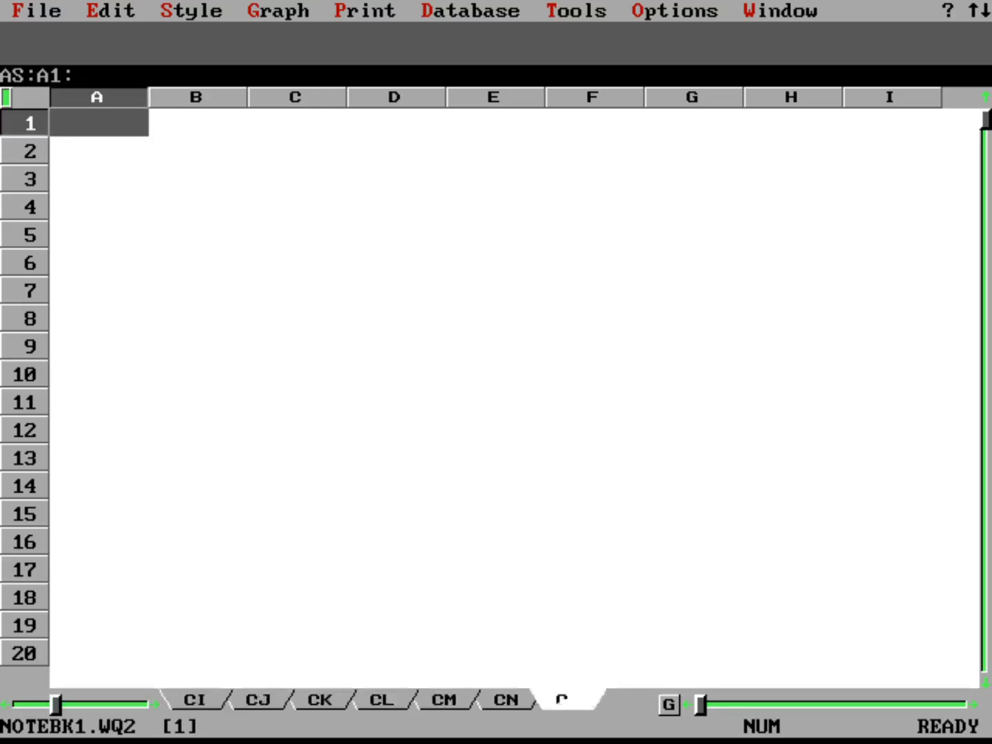
pyautogui.hotkey('ctrl', 'pagedown')
pyautogui.hotkey('ctrl', 'pagedown')
pyautogui.hotkey('ctrl', 'pagedown')
pyautogui.hotkey('ctrl', 'pagedown')
pyautogui.hotkey('ctrl', 'pagedown')
pyautogui.hotkey('ctrl', 'pagedown')
pyautogui.hotkey('ctrl', 'pagedown')
pyautogui.hotkey('ctrl', 'pagedown')
pyautogui.hotkey('ctrl', 'pagedown')
pyautogui.hotkey('ctrl', 'pagedown')
pyautogui.hotkey('ctrl', 'pagedown')
pyautogui.hotkey('ctrl', 'pagedown')
pyautogui.hotkey('ctrl', 'pagedown')
pyautogui.hotkey('ctrl', 'pagedown')
pyautogui.hotkey('ctrl', 'pagedown')
pyautogui.hotkey('ctrl', 'pagedown')
pyautogui.hotkey('ctrl', 'pagedown')
pyautogui.hotkey('ctrl', 'pagedown')
pyautogui.hotkey('ctrl', 'pagedown')
pyautogui.hotkey('ctrl', 'pagedown')
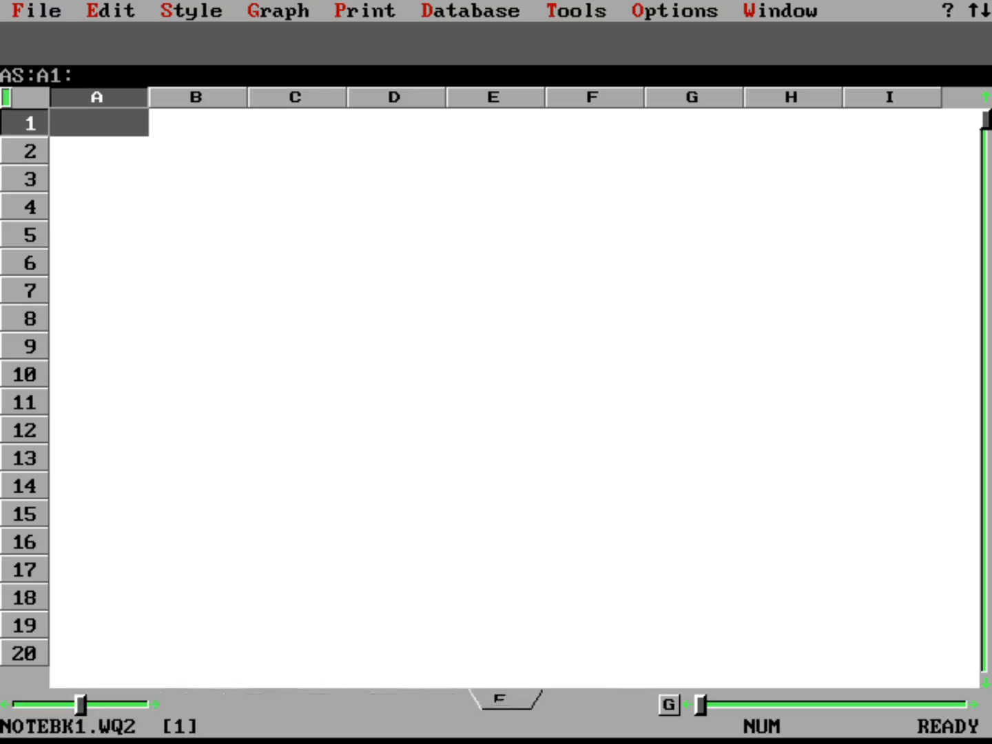
pyautogui.hotkey('ctrl', 'pagedown')
pyautogui.hotkey('ctrl', 'pagedown')
pyautogui.hotkey('ctrl', 'pagedown')
pyautogui.hotkey('ctrl', 'pagedown')
pyautogui.hotkey('ctrl', 'pagedown')
pyautogui.hotkey('ctrl', 'pagedown')
pyautogui.hotkey('ctrl', 'pagedown')
pyautogui.hotkey('ctrl', 'pagedown')
pyautogui.hotkey('ctrl', 'pagedown')
pyautogui.hotkey('ctrl', 'pagedown')
pyautogui.hotkey('ctrl', 'pagedown')
pyautogui.hotkey('ctrl', 'pagedown')
pyautogui.hotkey('ctrl', 'pagedown')
pyautogui.hotkey('ctrl', 'pagedown')
pyautogui.hotkey('ctrl', 'pagedown')
pyautogui.hotkey('ctrl', 'pagedown')
pyautogui.hotkey('ctrl', 'pagedown')
pyautogui.hotkey('ctrl', 'pagedown')
pyautogui.hotkey('ctrl', 'pagedown')
pyautogui.hotkey('ctrl', 'pagedown')
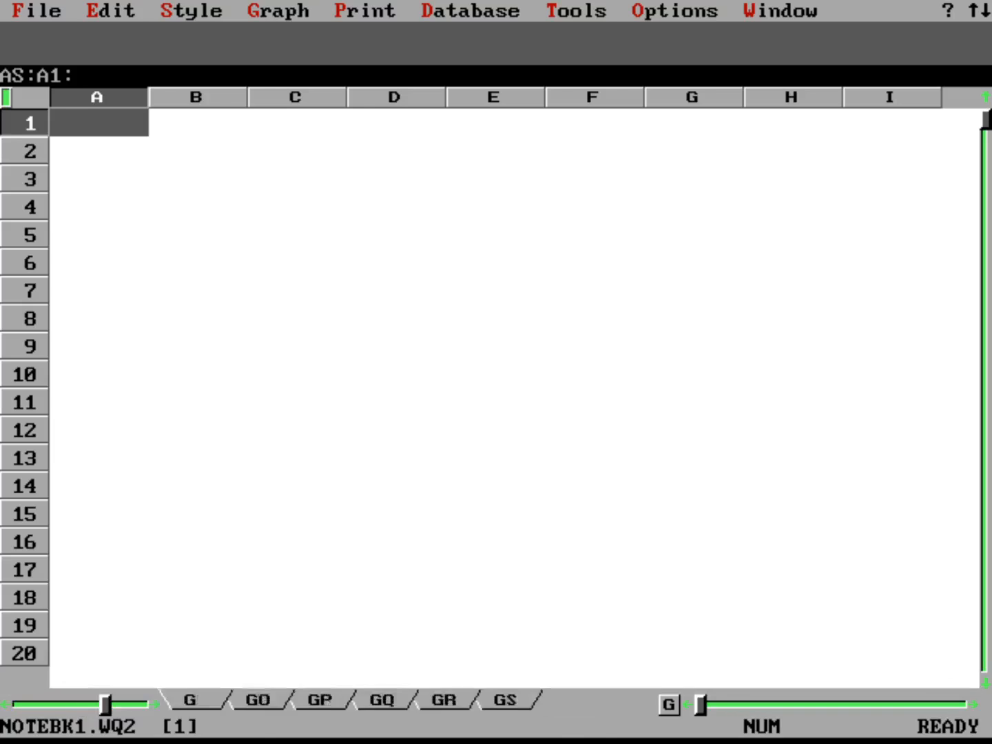
pyautogui.hotkey('ctrl', 'pagedown')
pyautogui.hotkey('ctrl', 'pagedown')
pyautogui.hotkey('ctrl', 'pagedown')
pyautogui.hotkey('ctrl', 'pagedown')
pyautogui.hotkey('ctrl', 'pagedown')
pyautogui.hotkey('ctrl', 'pagedown')
pyautogui.hotkey('ctrl', 'pagedown')
pyautogui.hotkey('ctrl', 'pagedown')
pyautogui.hotkey('ctrl', 'pagedown')
pyautogui.hotkey('ctrl', 'pagedown')
pyautogui.hotkey('ctrl', 'pagedown')
pyautogui.hotkey('ctrl', 'pagedown')
pyautogui.hotkey('ctrl', 'pagedown')
pyautogui.hotkey('ctrl', 'pagedown')
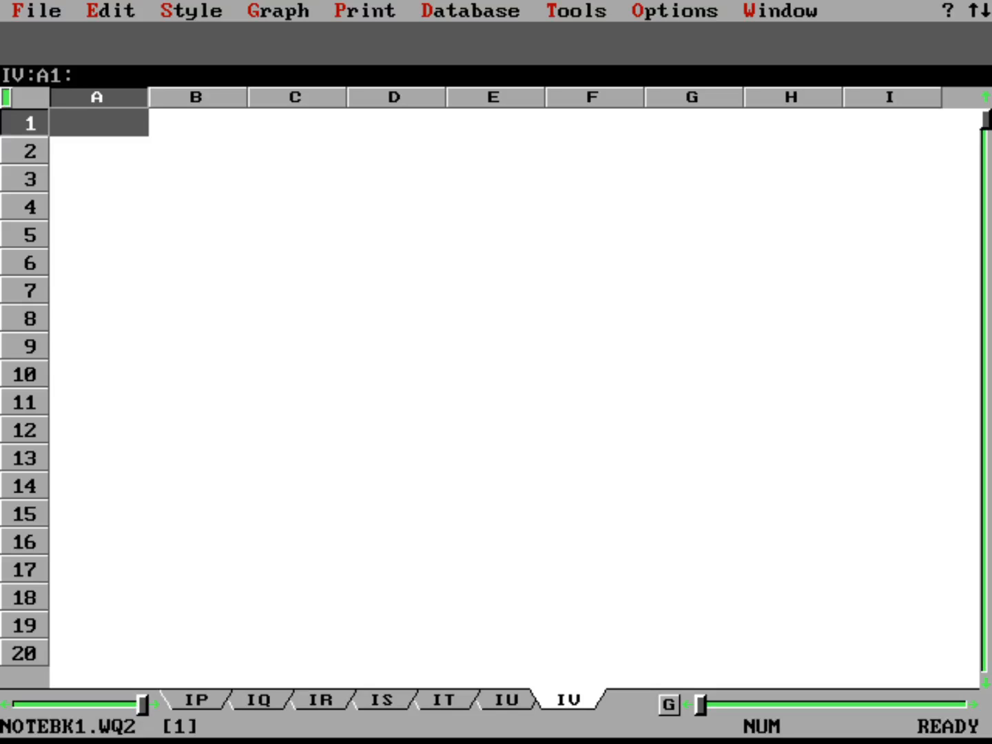
# Page back through the notebook's sheets from the last page, IV, to page A.
pyautogui.hotkey('ctrl', 'pageup')
pyautogui.hotkey('ctrl', 'pageup')
pyautogui.hotkey('ctrl', 'pageup')
pyautogui.hotkey('ctrl', 'pageup')
pyautogui.hotkey('ctrl', 'pageup')
pyautogui.hotkey('ctrl', 'pageup')
pyautogui.hotkey('ctrl', 'pageup')
pyautogui.hotkey('ctrl', 'pageup')
pyautogui.hotkey('ctrl', 'pageup')
pyautogui.hotkey('ctrl', 'pageup')
pyautogui.hotkey('ctrl', 'pageup')
pyautogui.hotkey('ctrl', 'pageup')
pyautogui.hotkey('ctrl', 'pageup')
pyautogui.hotkey('ctrl', 'pageup')
pyautogui.hotkey('ctrl', 'pageup')
pyautogui.hotkey('ctrl', 'pageup')
pyautogui.hotkey('ctrl', 'pageup')
pyautogui.hotkey('ctrl', 'pageup')
pyautogui.hotkey('ctrl', 'pageup')
pyautogui.hotkey('ctrl', 'pageup')
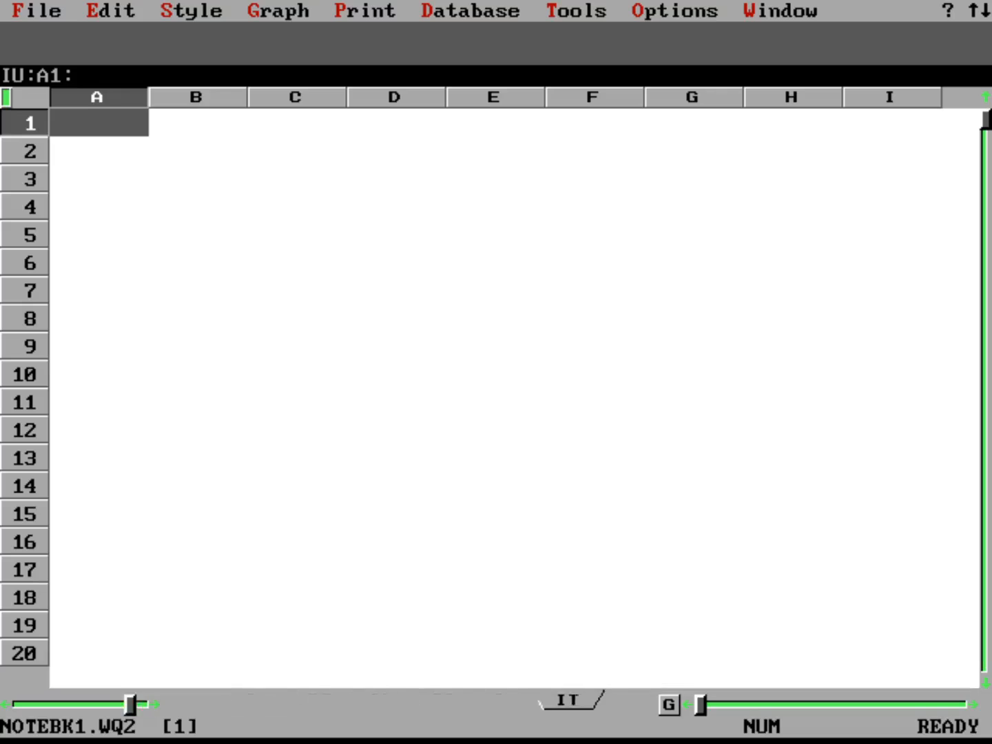
pyautogui.hotkey('ctrl', 'pageup')
pyautogui.hotkey('ctrl', 'pageup')
pyautogui.hotkey('ctrl', 'pageup')
pyautogui.hotkey('ctrl', 'pageup')
pyautogui.hotkey('ctrl', 'pageup')
pyautogui.hotkey('ctrl', 'pageup')
pyautogui.hotkey('ctrl', 'pageup')
pyautogui.hotkey('ctrl', 'pageup')
pyautogui.hotkey('ctrl', 'pageup')
pyautogui.hotkey('ctrl', 'pageup')
pyautogui.hotkey('ctrl', 'pageup')
pyautogui.hotkey('ctrl', 'pageup')
pyautogui.hotkey('ctrl', 'pageup')
pyautogui.hotkey('ctrl', 'pageup')
pyautogui.hotkey('ctrl', 'pageup')
pyautogui.hotkey('ctrl', 'pageup')
pyautogui.hotkey('ctrl', 'pageup')
pyautogui.hotkey('ctrl', 'pageup')
pyautogui.hotkey('ctrl', 'pageup')
pyautogui.hotkey('ctrl', 'pageup')
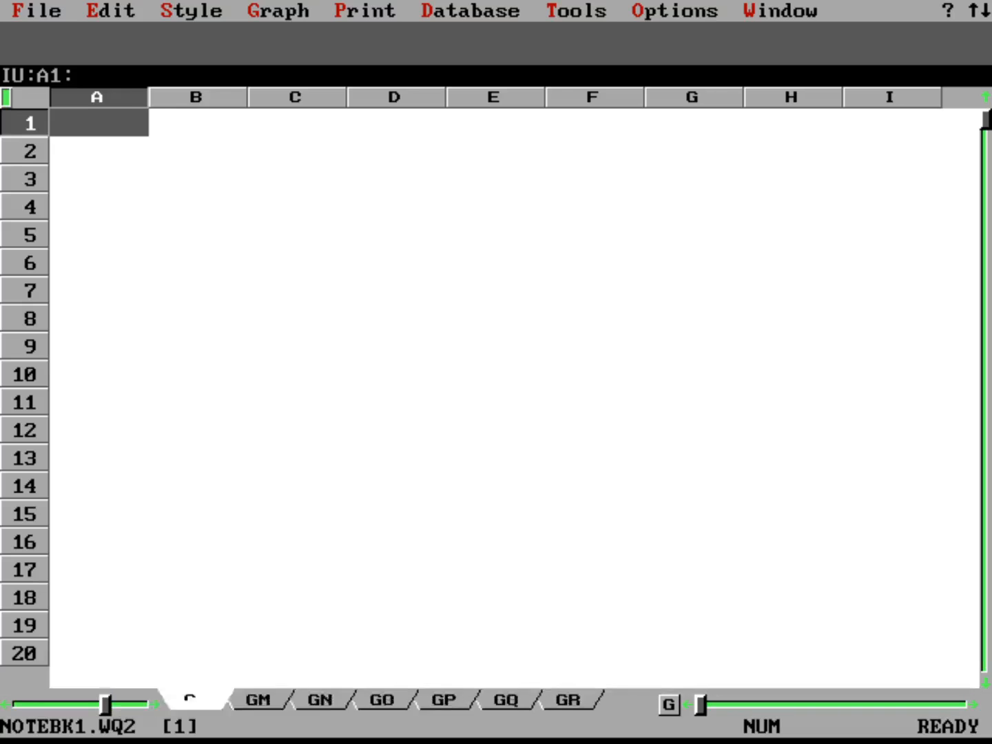
pyautogui.hotkey('ctrl', 'pageup')
pyautogui.hotkey('ctrl', 'pageup')
pyautogui.hotkey('ctrl', 'pageup')
pyautogui.hotkey('ctrl', 'pageup')
pyautogui.hotkey('ctrl', 'pageup')
pyautogui.hotkey('ctrl', 'pageup')
pyautogui.hotkey('ctrl', 'pageup')
pyautogui.hotkey('ctrl', 'pageup')
pyautogui.hotkey('ctrl', 'pageup')
pyautogui.hotkey('ctrl', 'pageup')
pyautogui.hotkey('ctrl', 'pageup')
pyautogui.hotkey('ctrl', 'pageup')
pyautogui.hotkey('ctrl', 'pageup')
pyautogui.hotkey('ctrl', 'pageup')
pyautogui.hotkey('ctrl', 'pageup')
pyautogui.hotkey('ctrl', 'pageup')
pyautogui.hotkey('ctrl', 'pageup')
pyautogui.hotkey('ctrl', 'pageup')
pyautogui.hotkey('ctrl', 'pageup')
pyautogui.hotkey('ctrl', 'pageup')
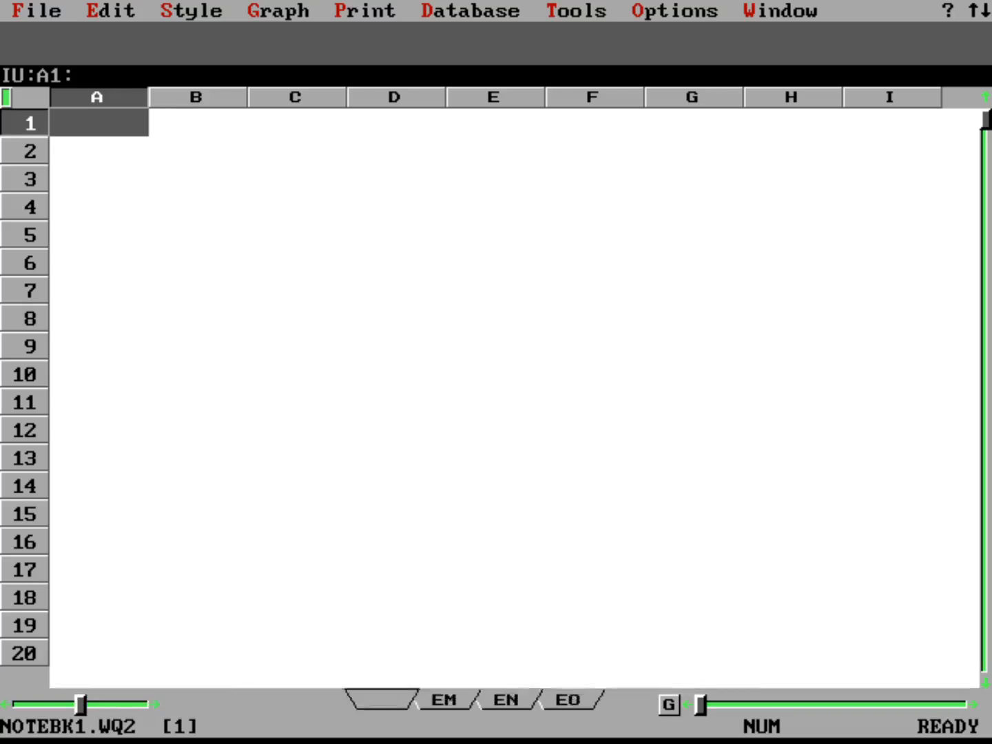
pyautogui.hotkey('ctrl', 'pageup')
pyautogui.hotkey('ctrl', 'pageup')
pyautogui.hotkey('ctrl', 'pageup')
pyautogui.hotkey('ctrl', 'pageup')
pyautogui.hotkey('ctrl', 'pageup')
pyautogui.hotkey('ctrl', 'pageup')
pyautogui.hotkey('ctrl', 'pageup')
pyautogui.hotkey('ctrl', 'pageup')
pyautogui.hotkey('ctrl', 'pageup')
pyautogui.hotkey('ctrl', 'pageup')
pyautogui.hotkey('ctrl', 'pageup')
pyautogui.hotkey('ctrl', 'pageup')
pyautogui.hotkey('ctrl', 'pageup')
pyautogui.hotkey('ctrl', 'pageup')
pyautogui.hotkey('ctrl', 'pageup')
pyautogui.hotkey('ctrl', 'pageup')
pyautogui.hotkey('ctrl', 'pageup')
pyautogui.hotkey('ctrl', 'pageup')
pyautogui.hotkey('ctrl', 'pageup')
pyautogui.hotkey('ctrl', 'pageup')
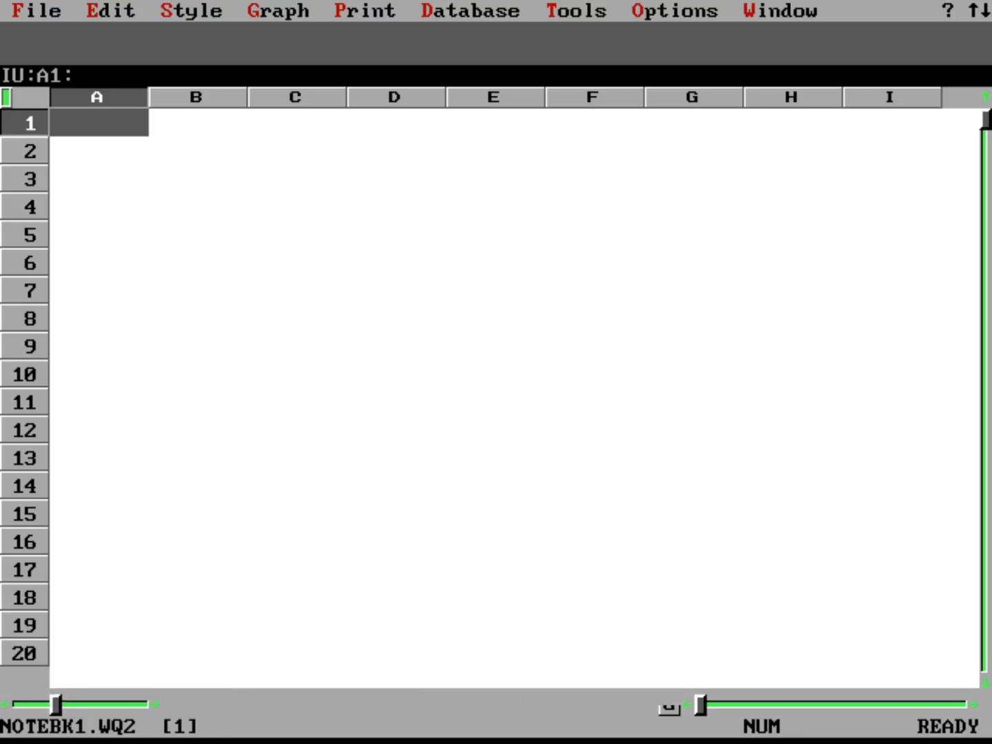
pyautogui.hotkey('ctrl', 'pageup')
pyautogui.hotkey('ctrl', 'pageup')
pyautogui.hotkey('ctrl', 'pageup')
pyautogui.hotkey('ctrl', 'pageup')
pyautogui.hotkey('ctrl', 'pageup')
pyautogui.hotkey('ctrl', 'pageup')
pyautogui.hotkey('ctrl', 'pageup')
pyautogui.hotkey('ctrl', 'pageup')
pyautogui.hotkey('ctrl', 'pageup')
pyautogui.hotkey('ctrl', 'pageup')
pyautogui.hotkey('ctrl', 'pageup')
pyautogui.hotkey('ctrl', 'pageup')
pyautogui.hotkey('ctrl', 'pageup')
pyautogui.hotkey('ctrl', 'pageup')
pyautogui.hotkey('ctrl', 'pageup')
pyautogui.hotkey('ctrl', 'pageup')
pyautogui.hotkey('ctrl', 'pageup')
pyautogui.hotkey('ctrl', 'pageup')
pyautogui.hotkey('ctrl', 'pageup')
pyautogui.hotkey('ctrl', 'pageup')
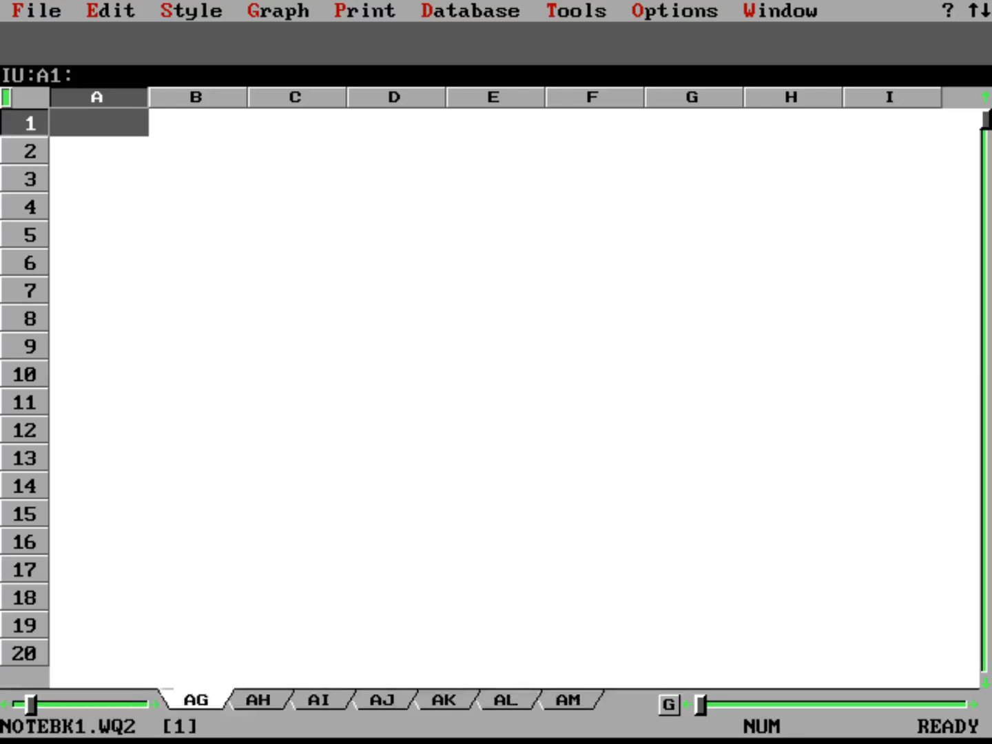
pyautogui.hotkey('ctrl', 'pageup')
pyautogui.hotkey('ctrl', 'pageup')
pyautogui.hotkey('ctrl', 'pageup')
pyautogui.hotkey('ctrl', 'pageup')
pyautogui.hotkey('ctrl', 'pageup')
pyautogui.hotkey('ctrl', 'pageup')
pyautogui.hotkey('ctrl', 'pageup')
pyautogui.hotkey('ctrl', 'pageup')
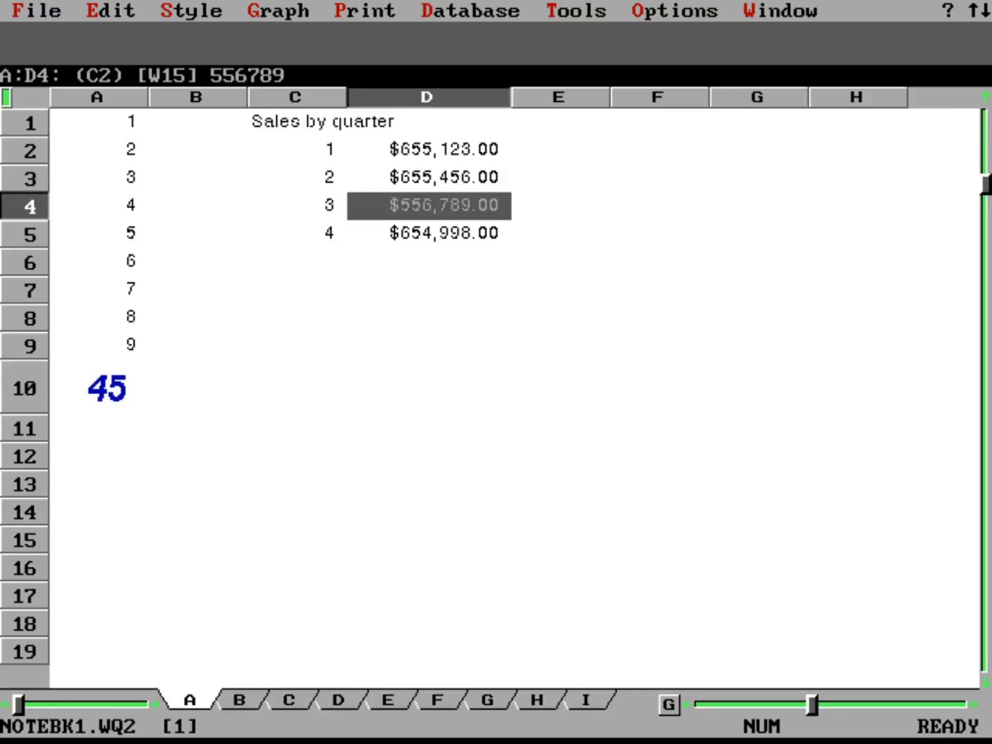
# Switch to page B and enter the labels "WRIT" in cell A1 and "week" in cell A2.
pyautogui.hotkey('ctrl', 'pageup')
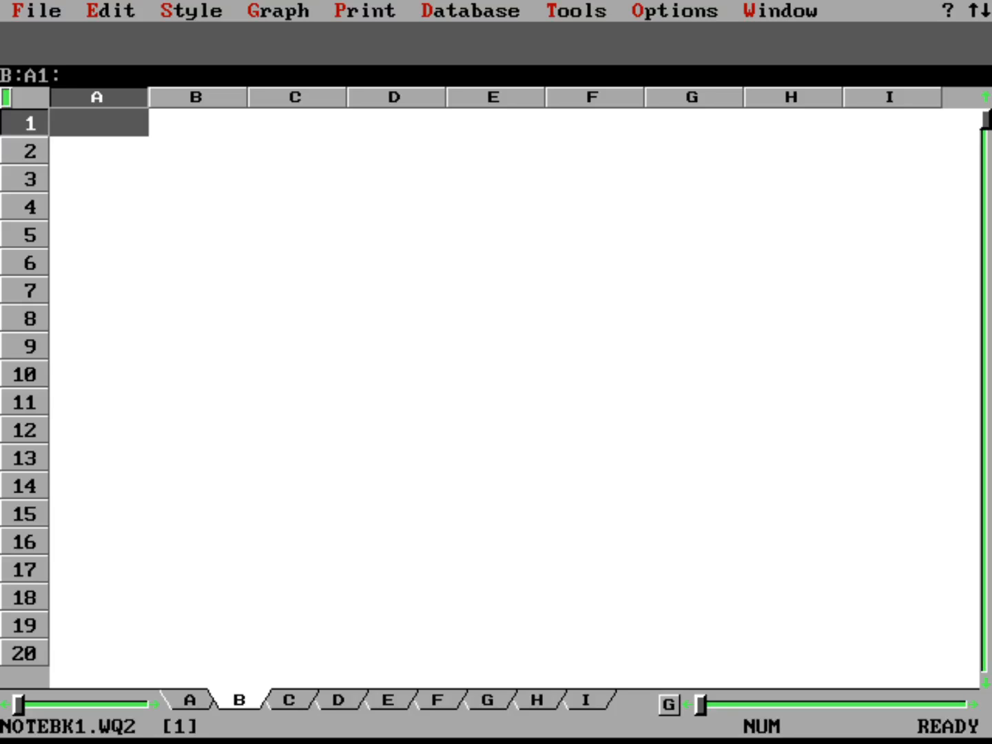
pyautogui.write('WRIT')
pyautogui.press('Return')
pyautogui.press('Down')
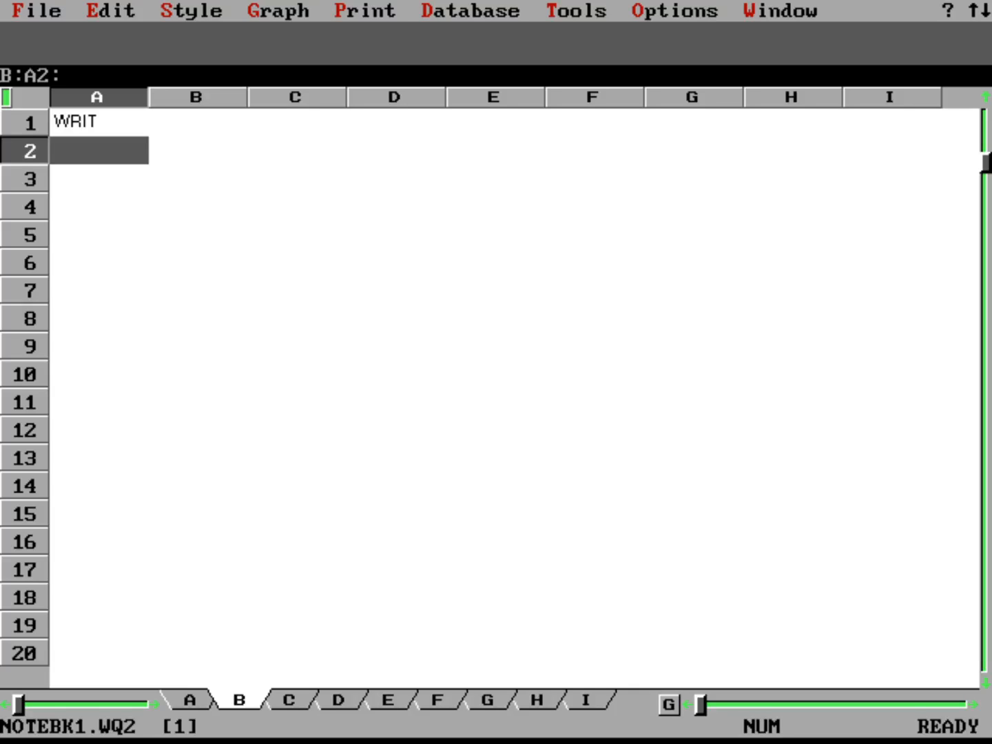
pyautogui.write('wk')
pyautogui.press('Down')
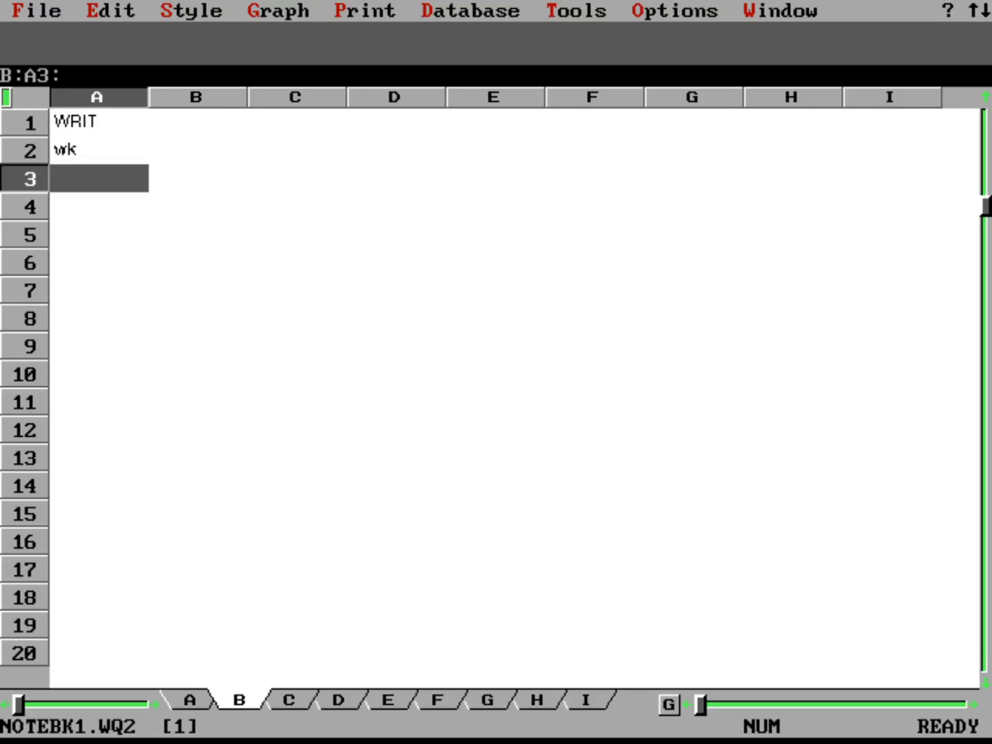
pyautogui.press('Up')
pyautogui.write('week')
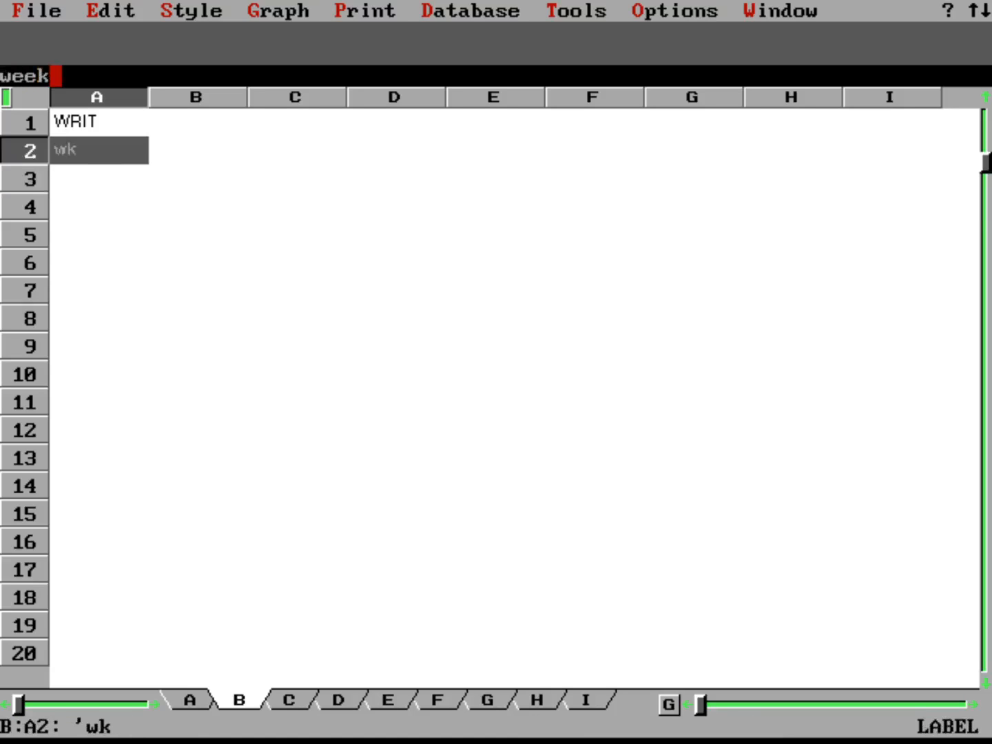
pyautogui.press('Down')
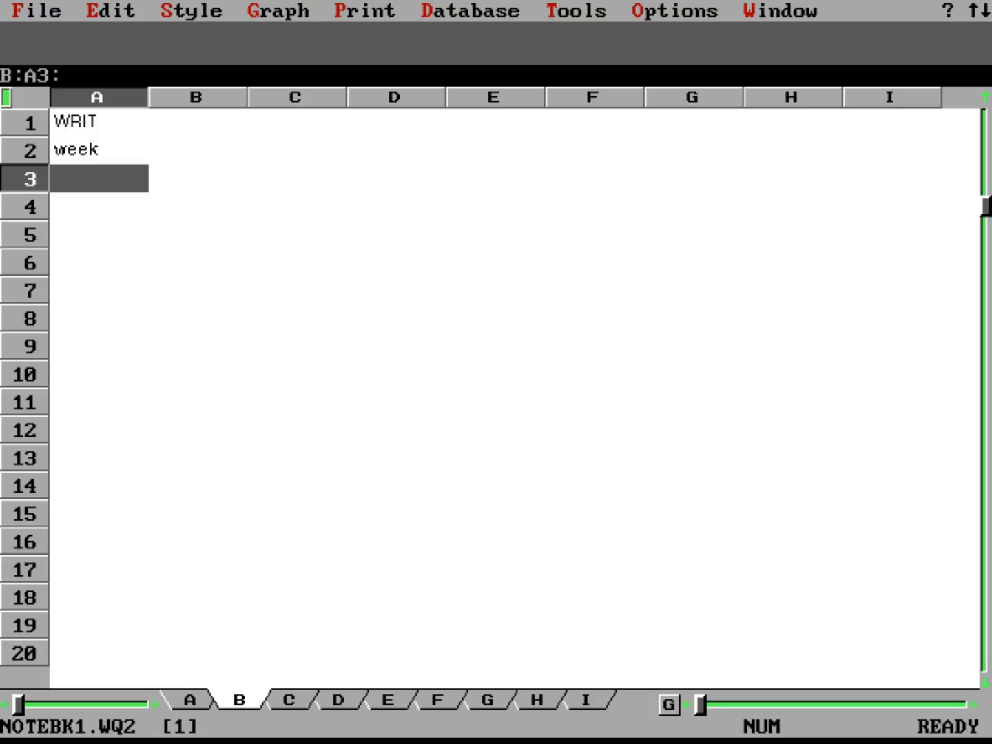
pyautogui.press('Up')
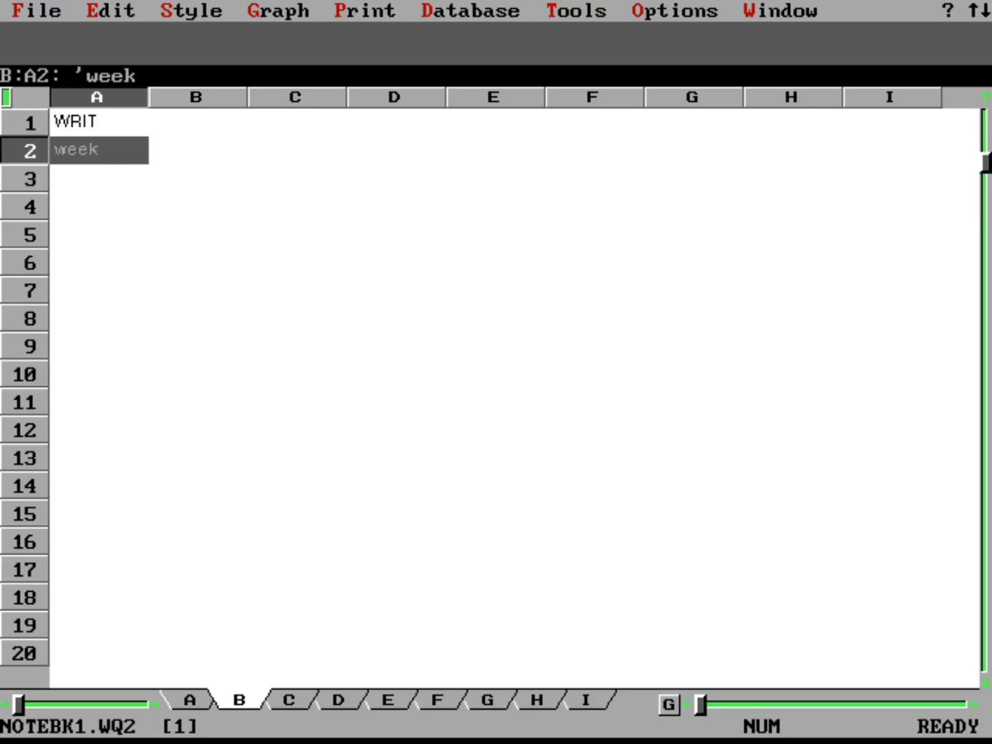
pyautogui.press('Up')
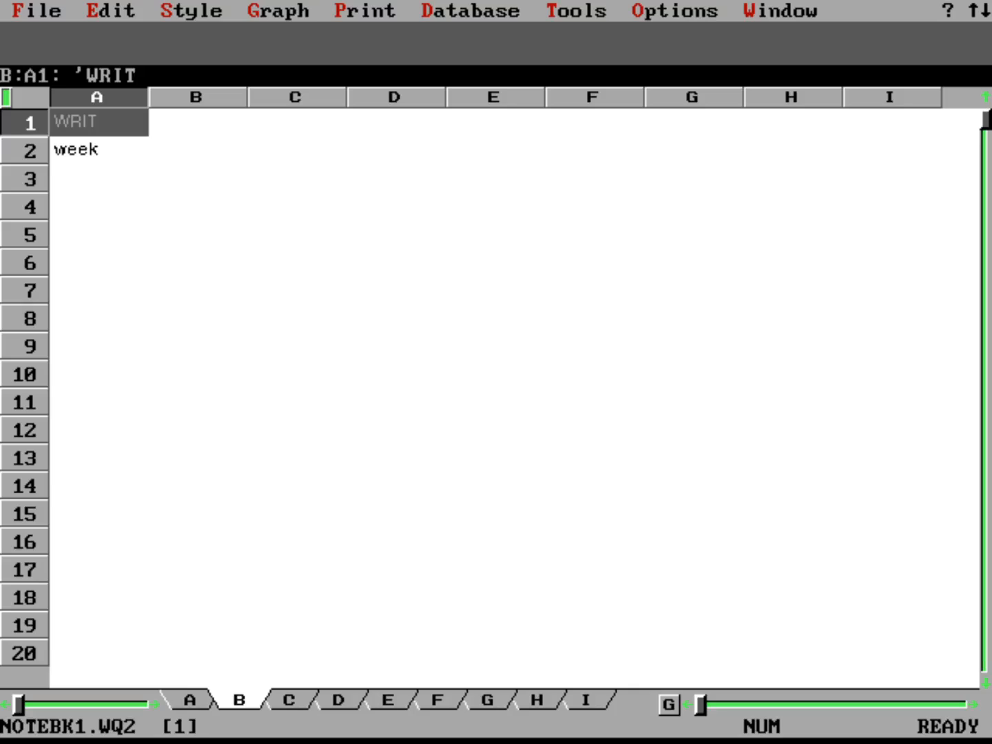
pyautogui.press('Down')
pyautogui.press('Down')
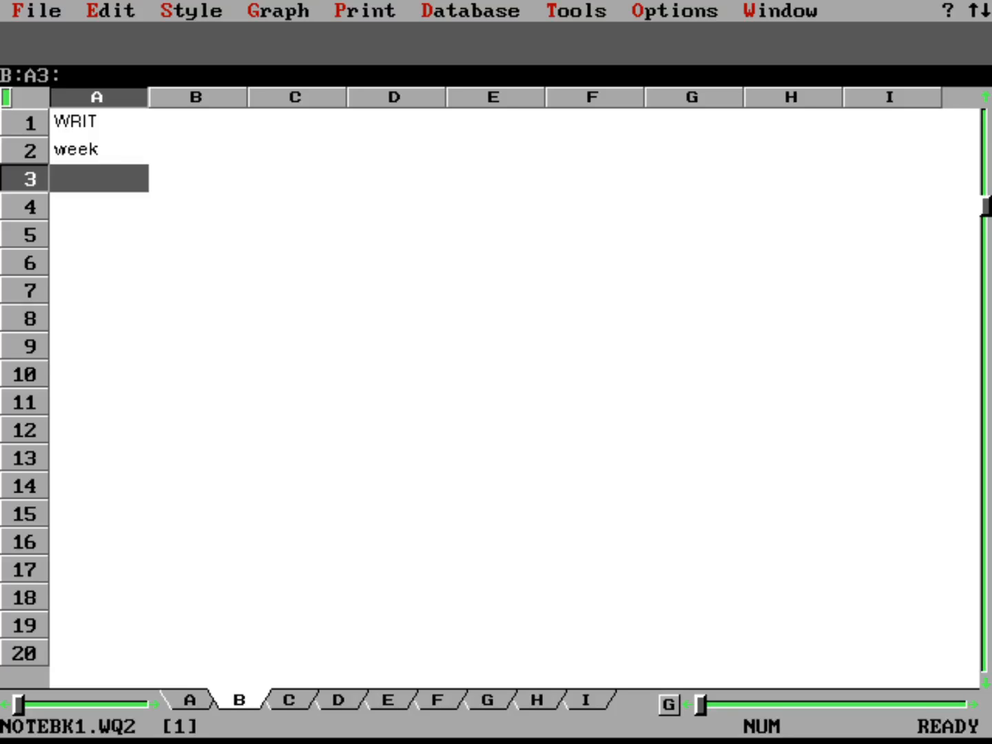
# Enter the week numbers 1, 2 and 3 in cells A3 to A5 of page B.
pyautogui.write('1')
pyautogui.press('Down')
pyautogui.write('2')
pyautogui.press('Down')
pyautogui.write('3')
pyautogui.press('Return')
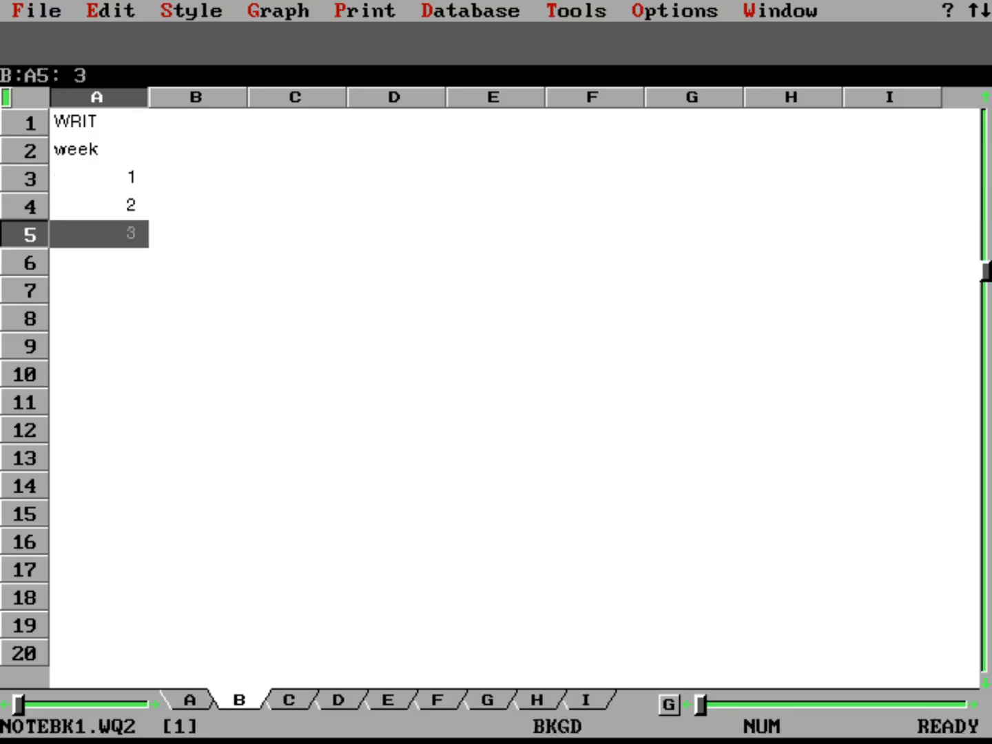
# Continue the week column with 5, 6, 7, 8, 9 and 10 in cells A6 to A11.
pyautogui.press('Down')
pyautogui.write('5')
pyautogui.press('Down')
pyautogui.write('6')
pyautogui.press('Return')
pyautogui.press('Down')
pyautogui.write('7')
pyautogui.press('Down')
pyautogui.write('8')
pyautogui.press('Down')
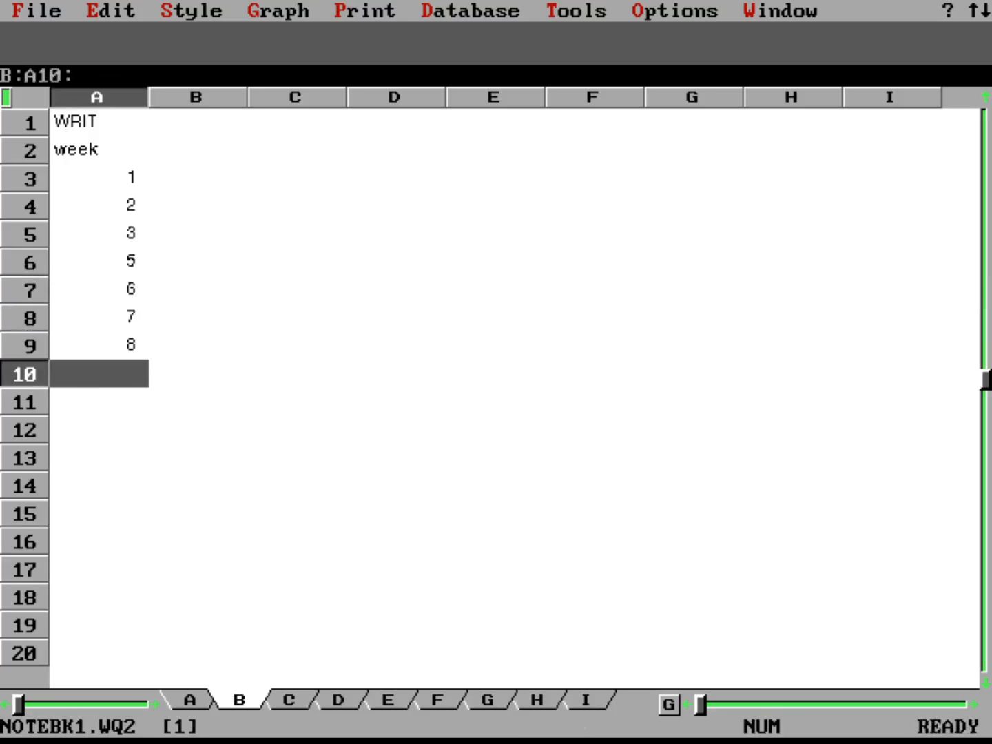
pyautogui.write('9')
pyautogui.press('Down')
pyautogui.write('10')
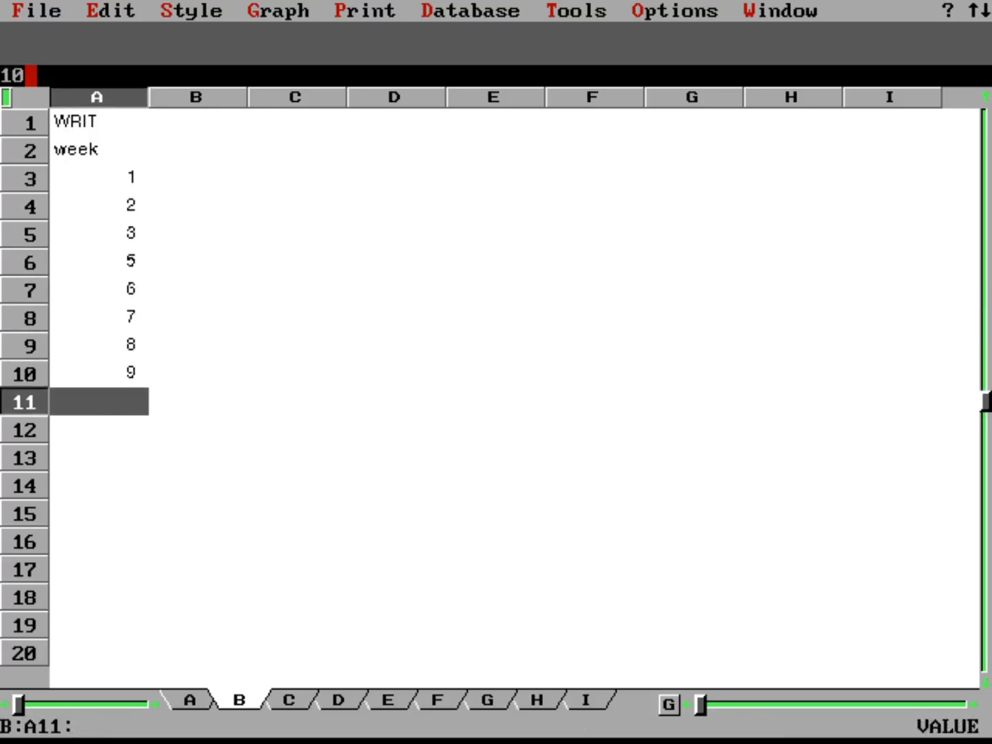
# Correct the week numbers in cells A6 to A11 to 4, 5, 6, 7, 8 and 9.
pyautogui.press('Up')
pyautogui.press('Up')
pyautogui.press('Up')
pyautogui.press('Up')
pyautogui.press('Up')
pyautogui.write('4')
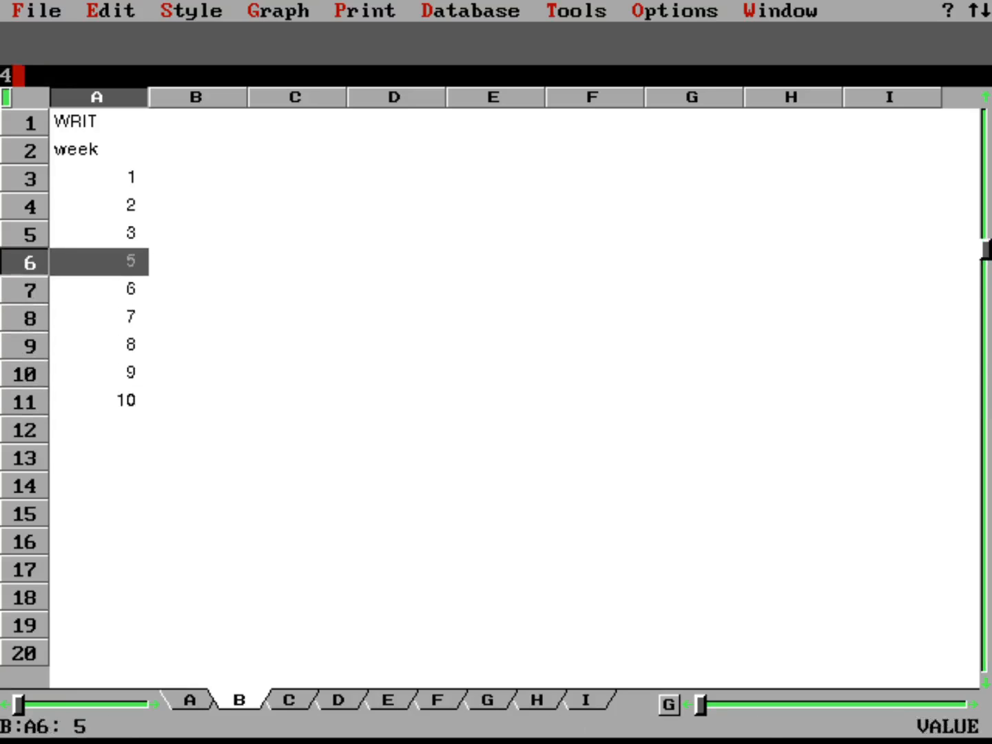
pyautogui.press('Down')
pyautogui.write('5')
pyautogui.press('Down')
pyautogui.write('6')
pyautogui.press('Down')
pyautogui.press('Down')
pyautogui.write('8')
pyautogui.press('Down')
pyautogui.write('9')
pyautogui.press('Down')
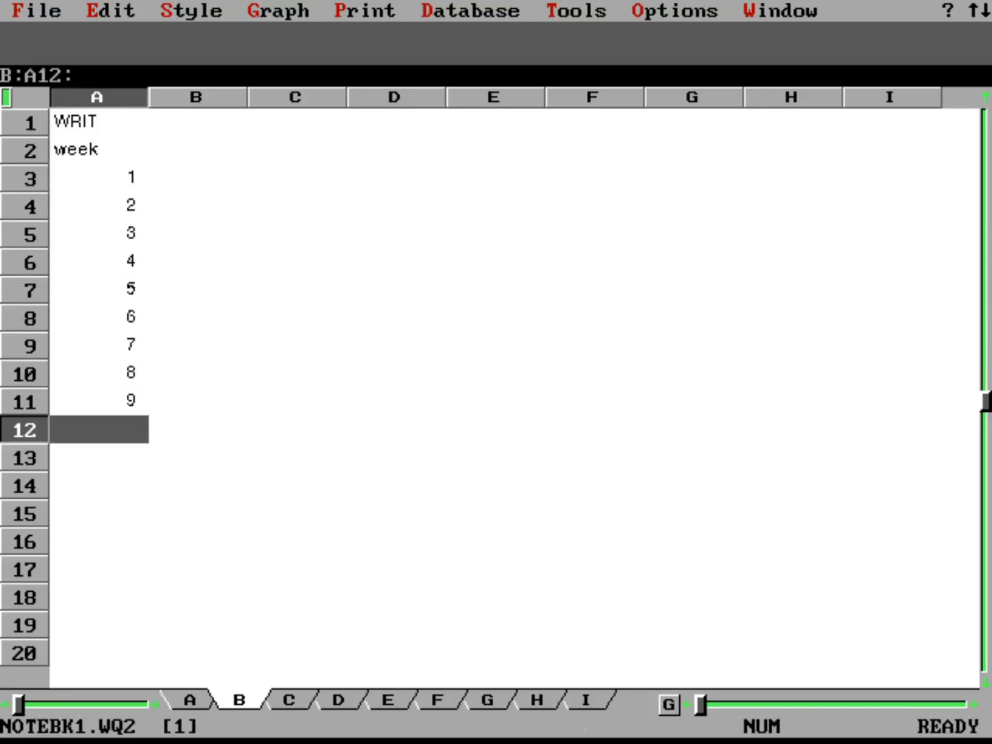
# Enter week number 10 in cell A12 and the column heading "Assignments" in cell B2.
pyautogui.write('10')
pyautogui.press('Up')
pyautogui.press('Up')
pyautogui.press('Up')
pyautogui.press('Up')
pyautogui.press('Up')
pyautogui.press('Up')
pyautogui.press('Up')
pyautogui.press('Up')
pyautogui.press('Up')
pyautogui.press('Up')
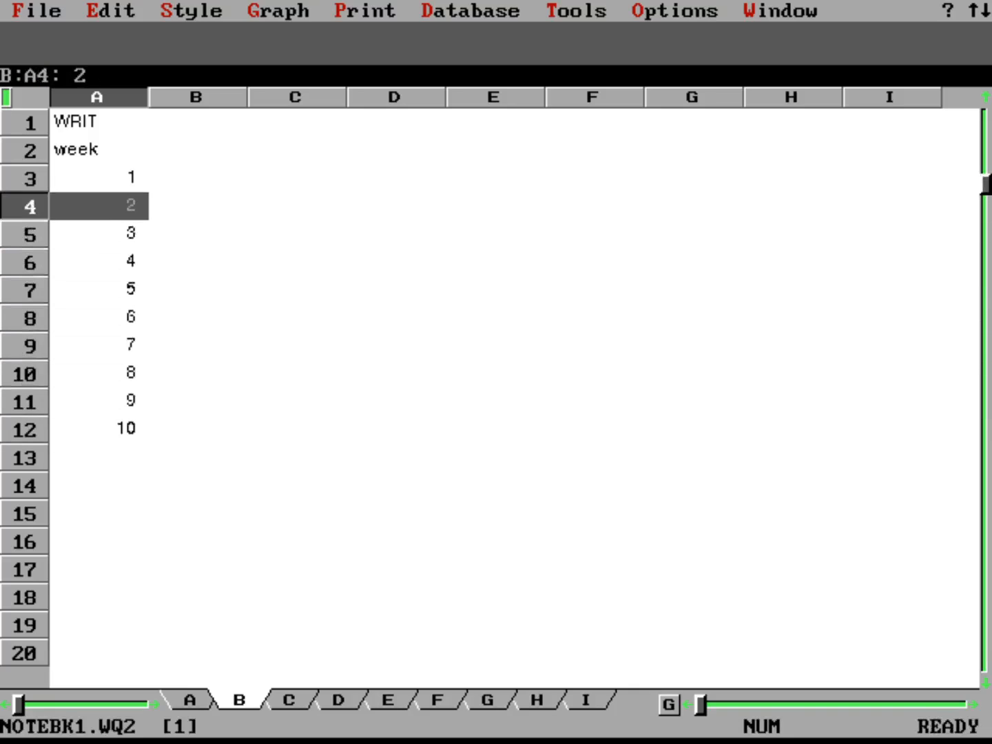
pyautogui.press('Right')
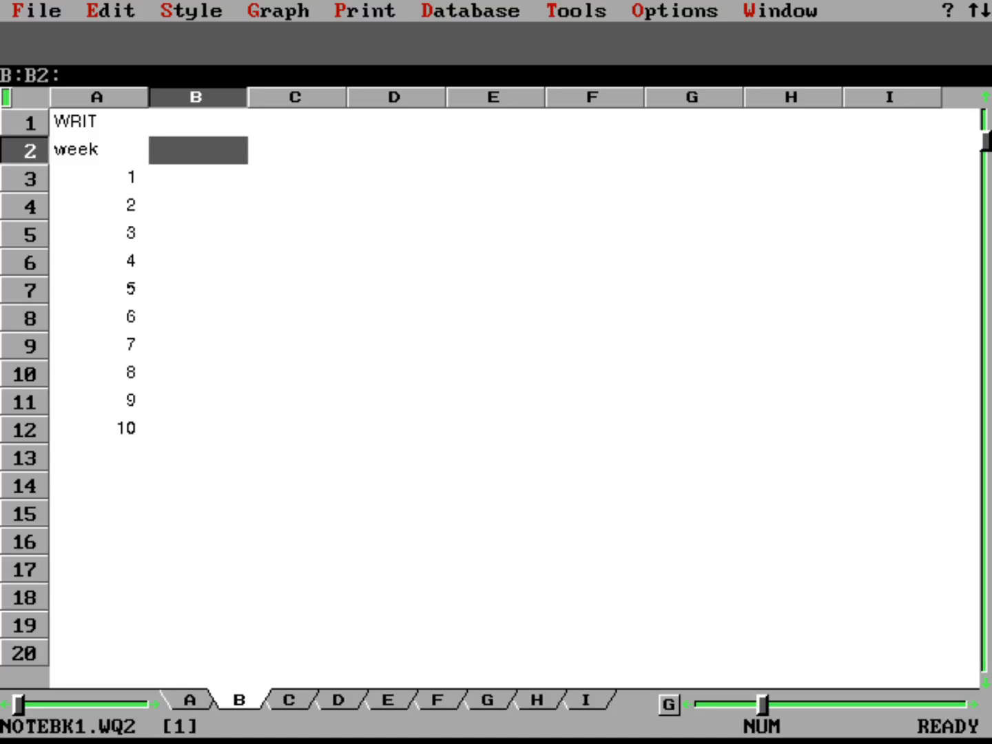
pyautogui.write('Assignments')
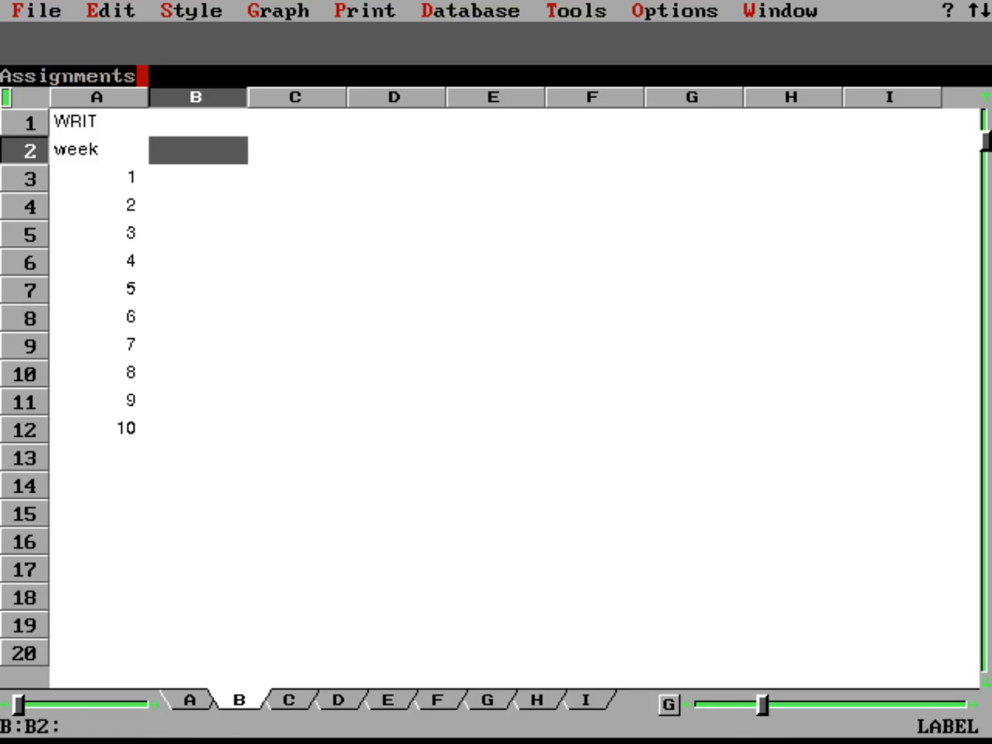
pyautogui.press('Right')
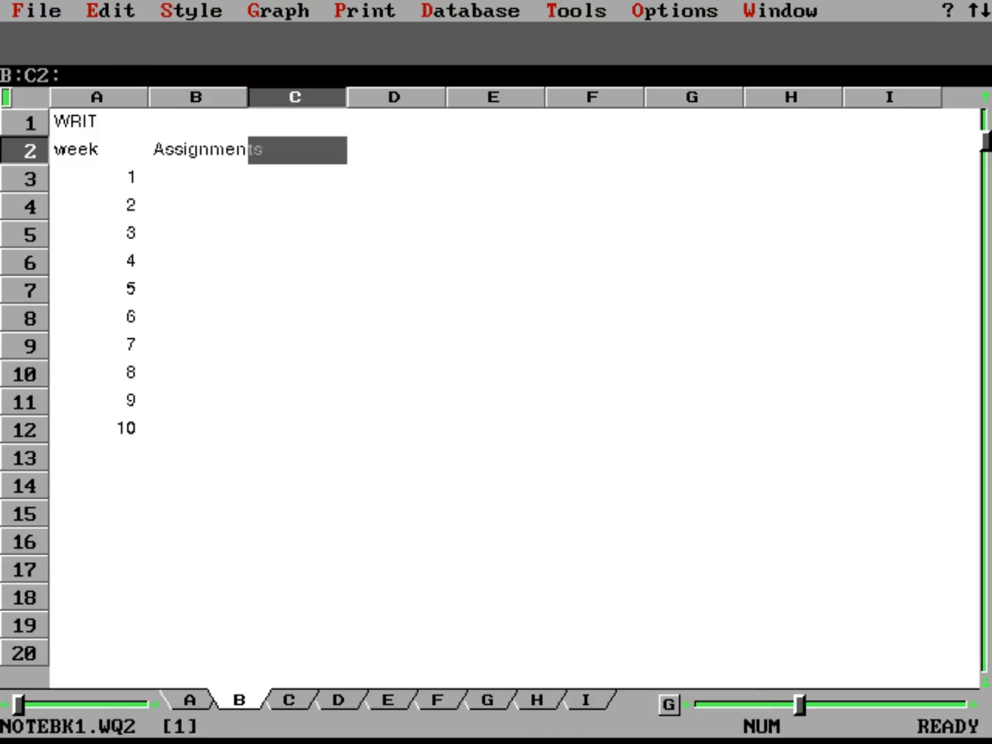
# Add the column headings "Quizzes" in cell D2, "Exams" in F2 and "Papers" in H2.
pyautogui.press('Right')
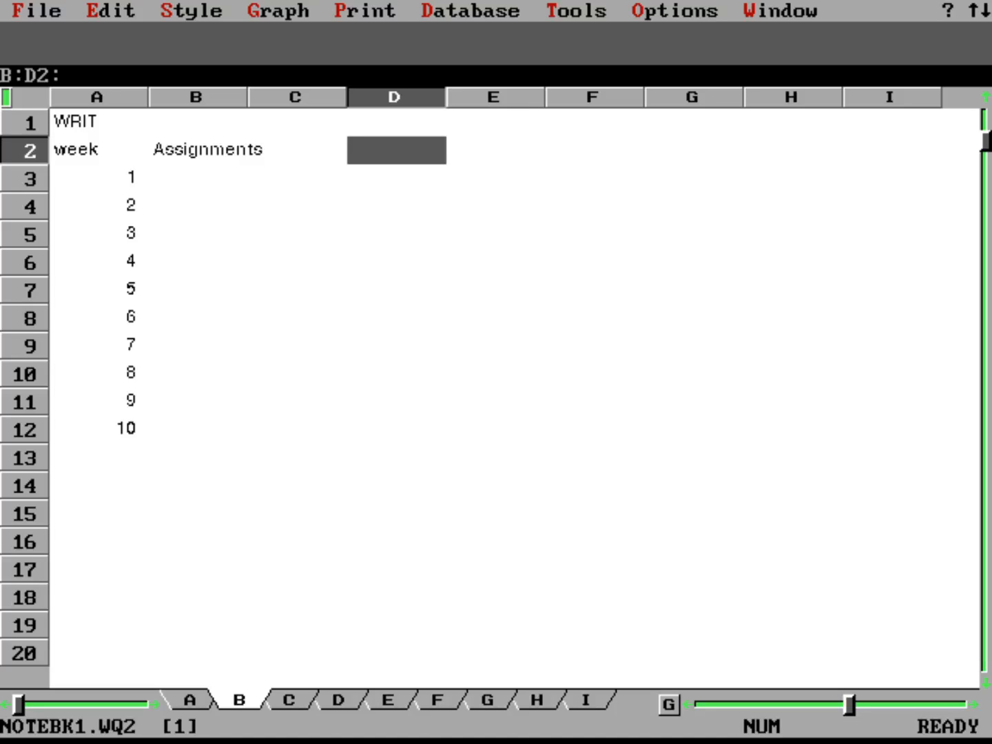
pyautogui.write('Quizzes')
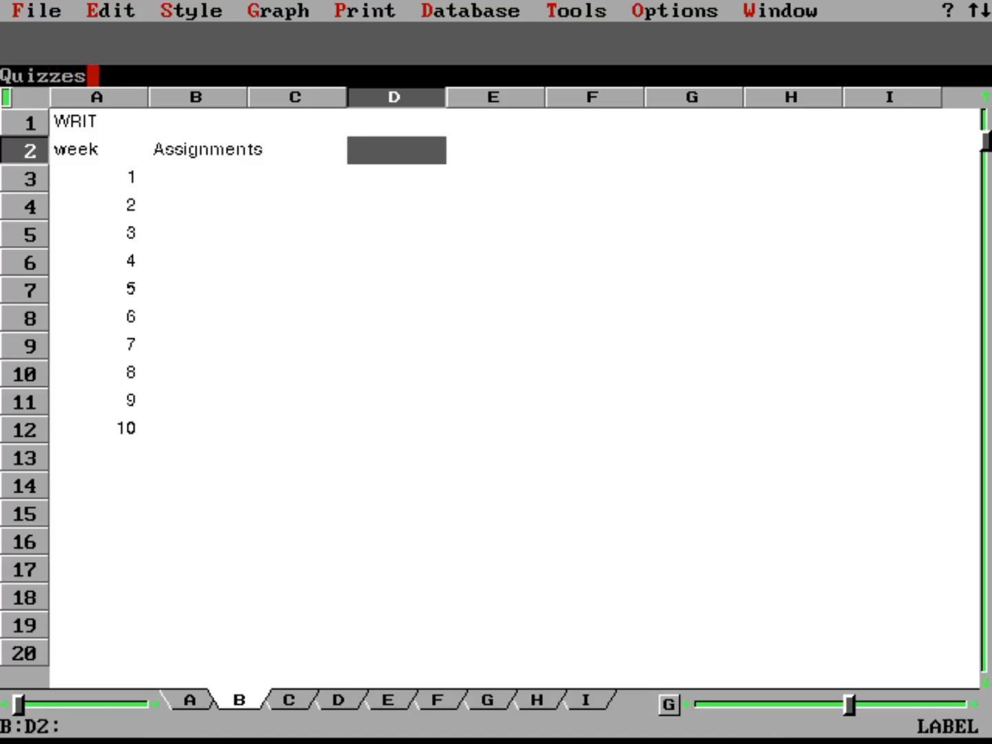
pyautogui.press('Right')
pyautogui.press('Right')
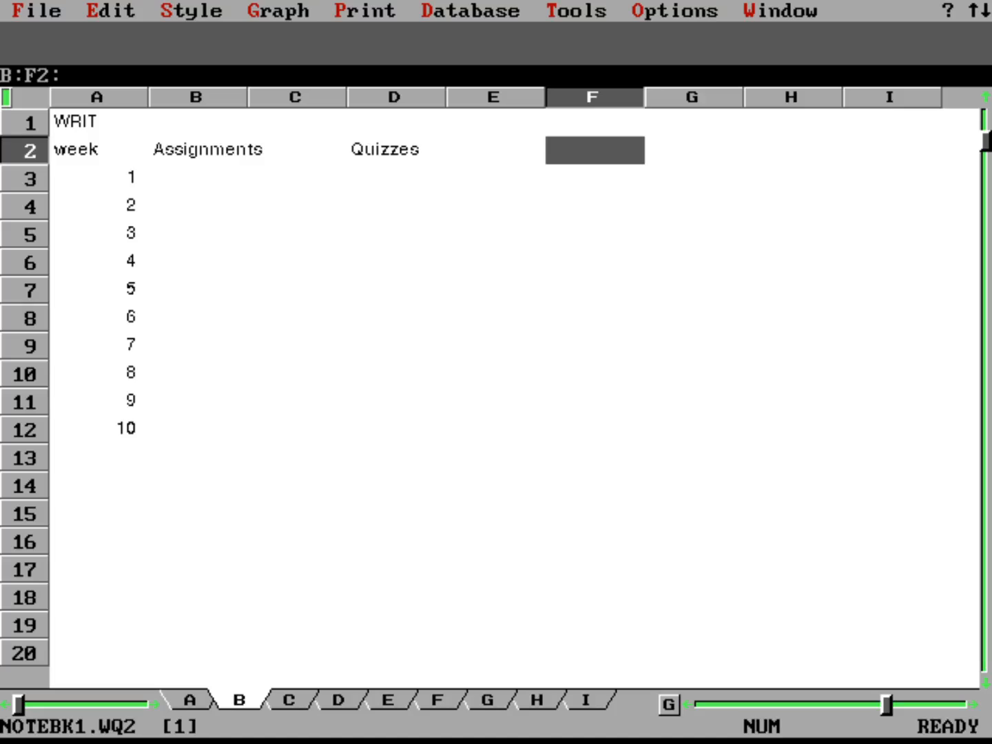
pyautogui.write('Exams')
pyautogui.press('Right')
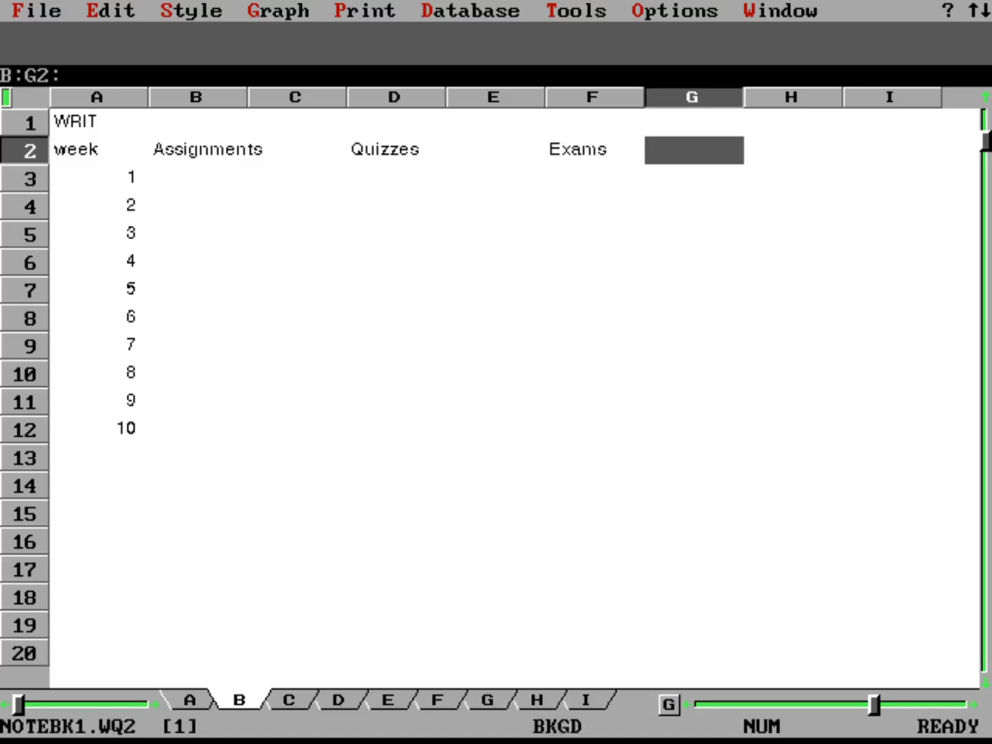
pyautogui.press('Right')
pyautogui.write('Papers')
pyautogui.press('Left')
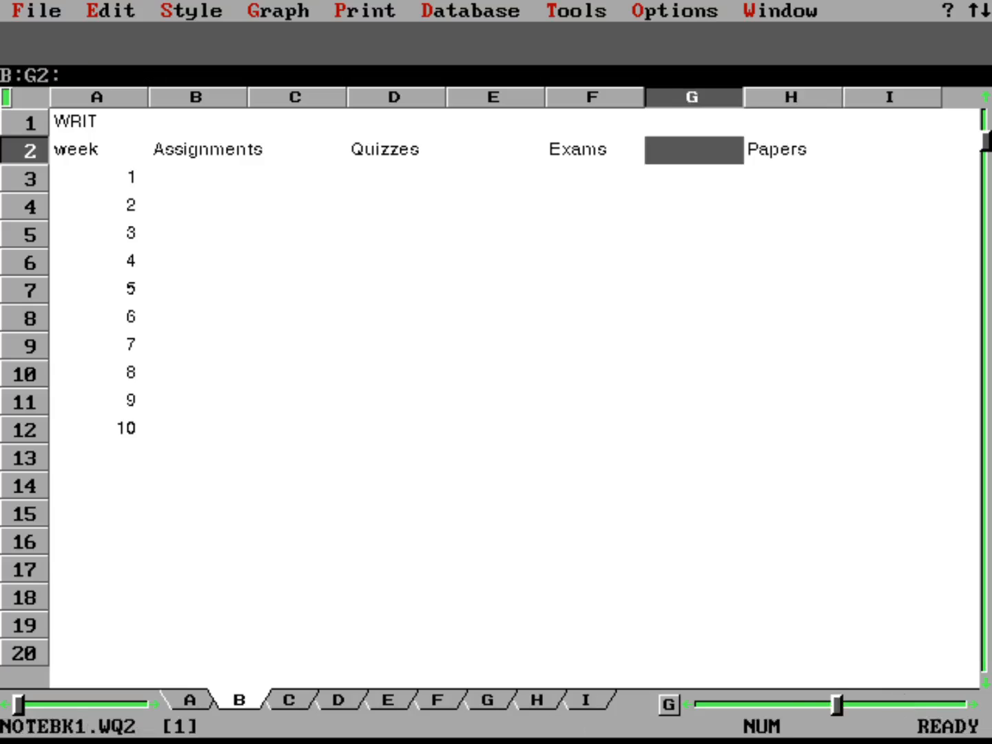
# Enter the week 1 points: 10 for Assignments in cell B3 and 5 for Quizzes in cell D3.
pyautogui.press('Left')
pyautogui.press('Left')
pyautogui.press('Left')
pyautogui.press('Left')
pyautogui.press('Left')
pyautogui.press('Right')
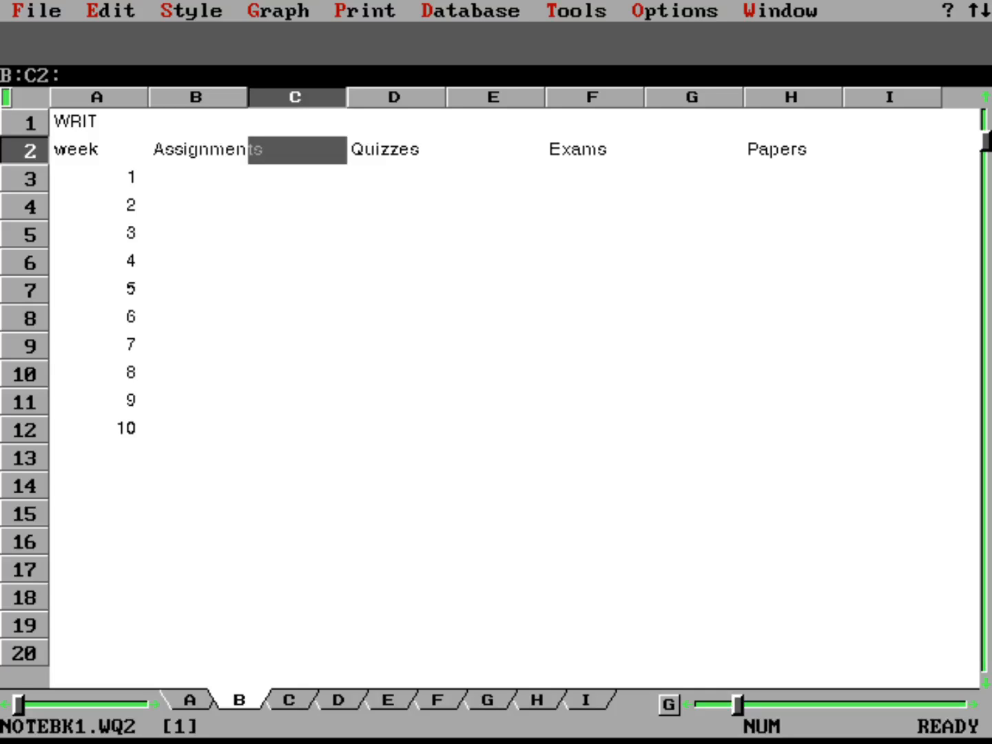
pyautogui.press('Left')
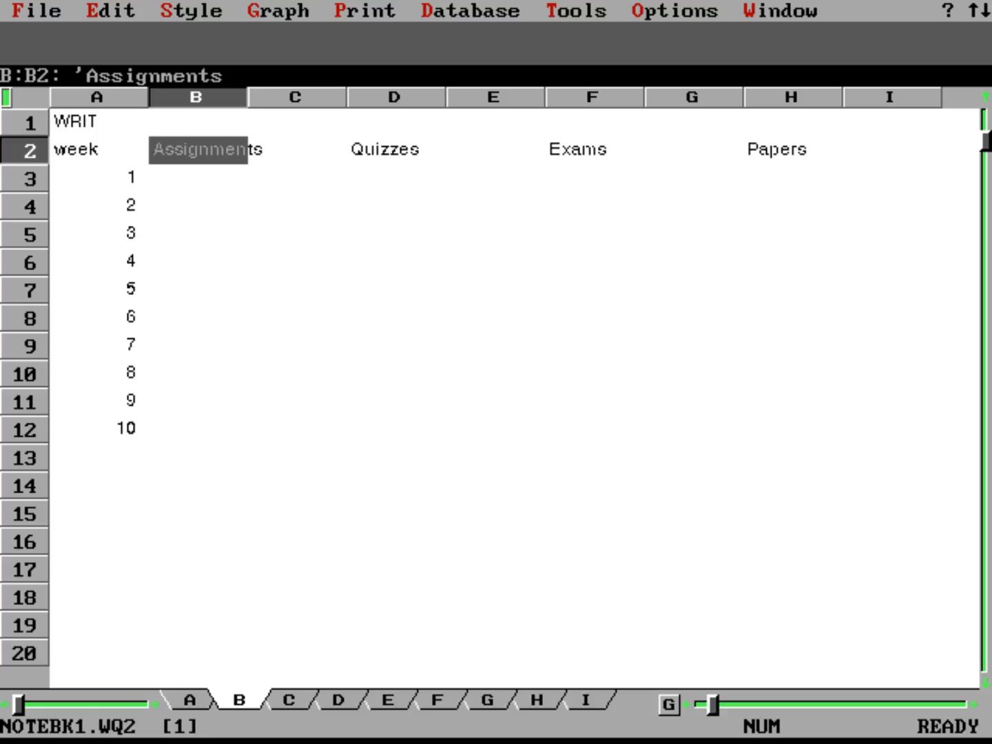
pyautogui.press('Down')
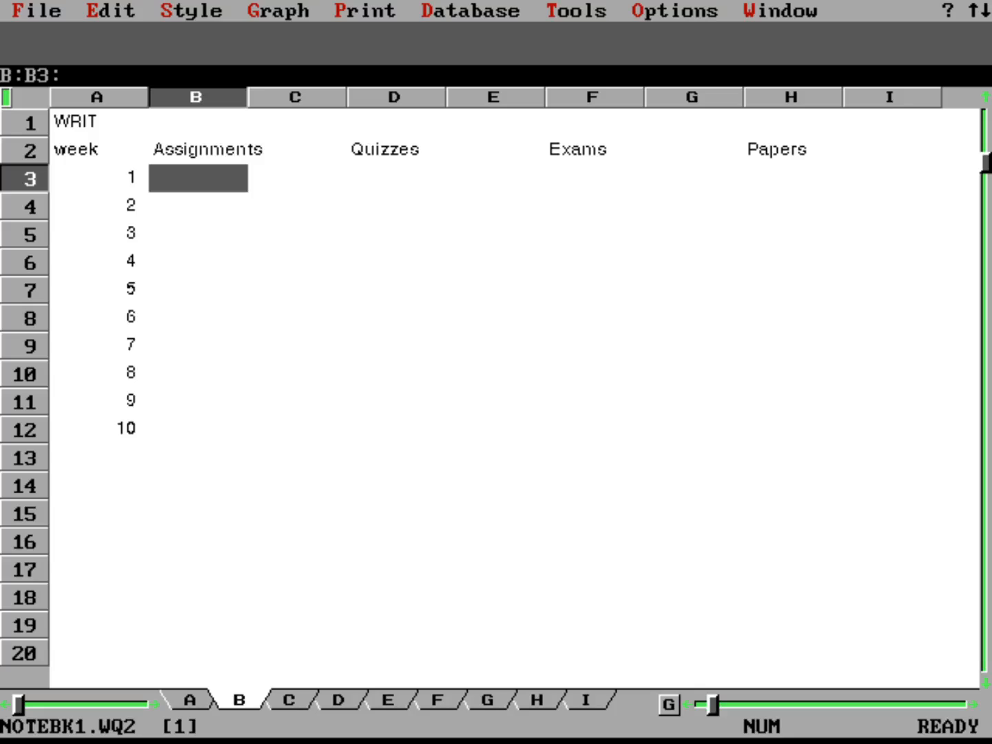
pyautogui.write('10')
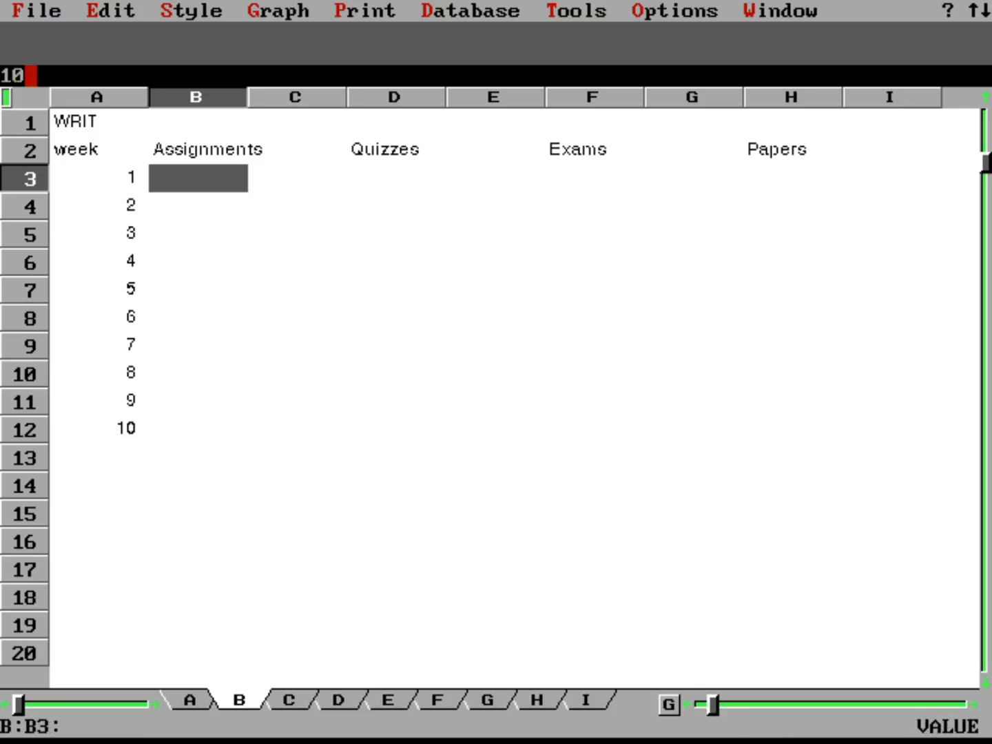
pyautogui.press('Right')
pyautogui.press('Right')
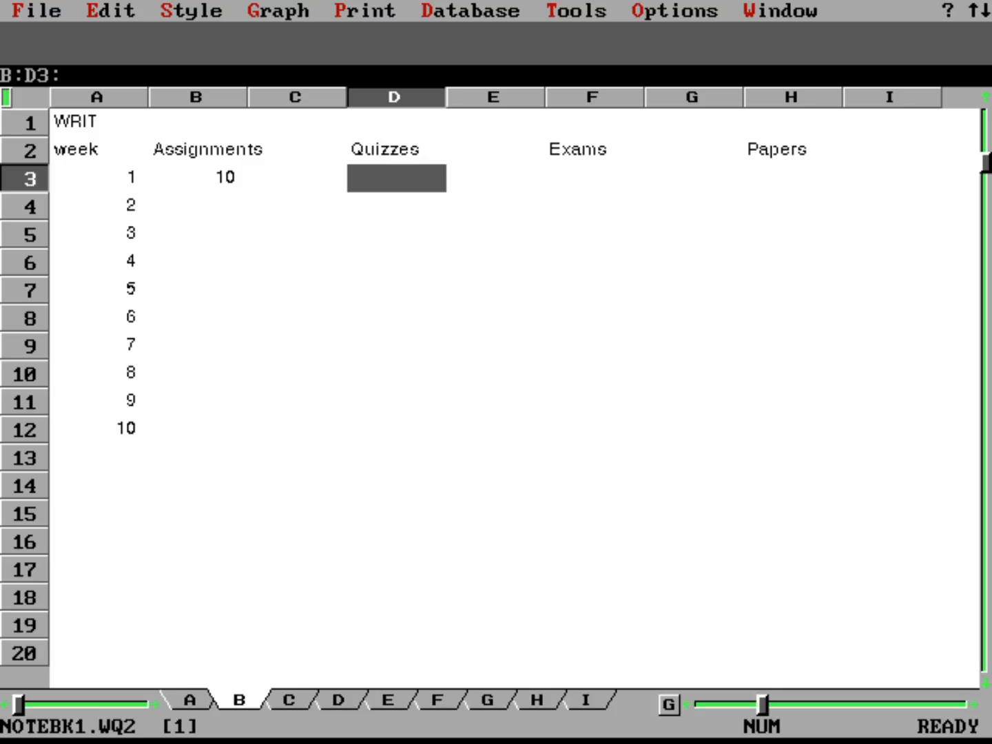
pyautogui.write('5')
pyautogui.press('Right')
pyautogui.press('Right')
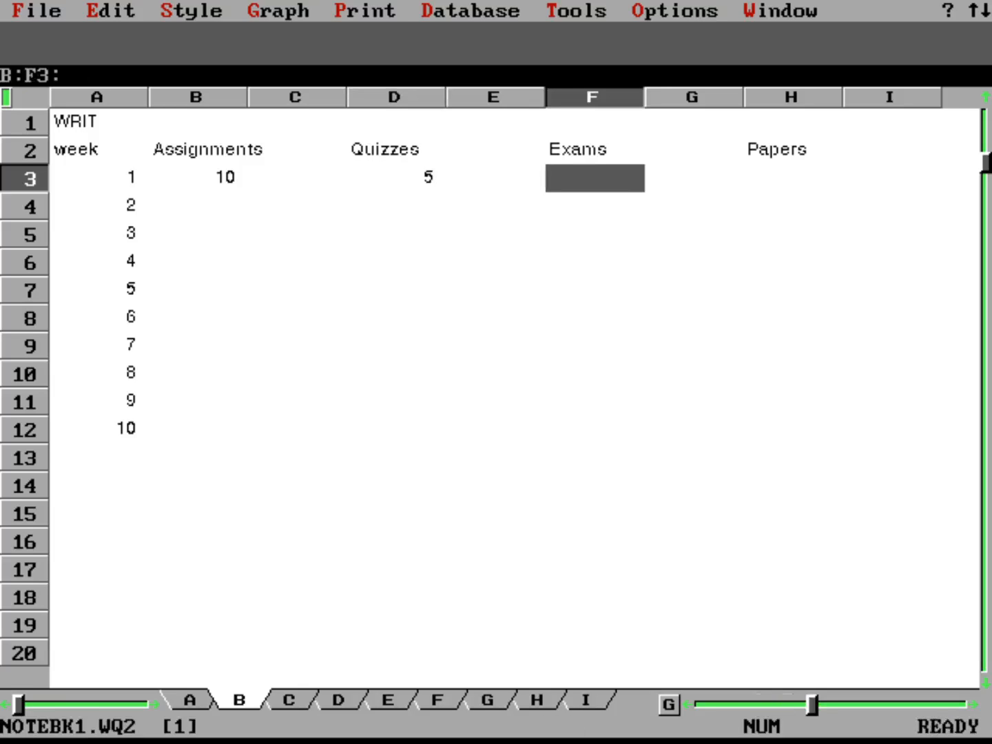
# Copy the week 1 points in block B3..D3 to the destination block b4..d12.
pyautogui.press('Left')
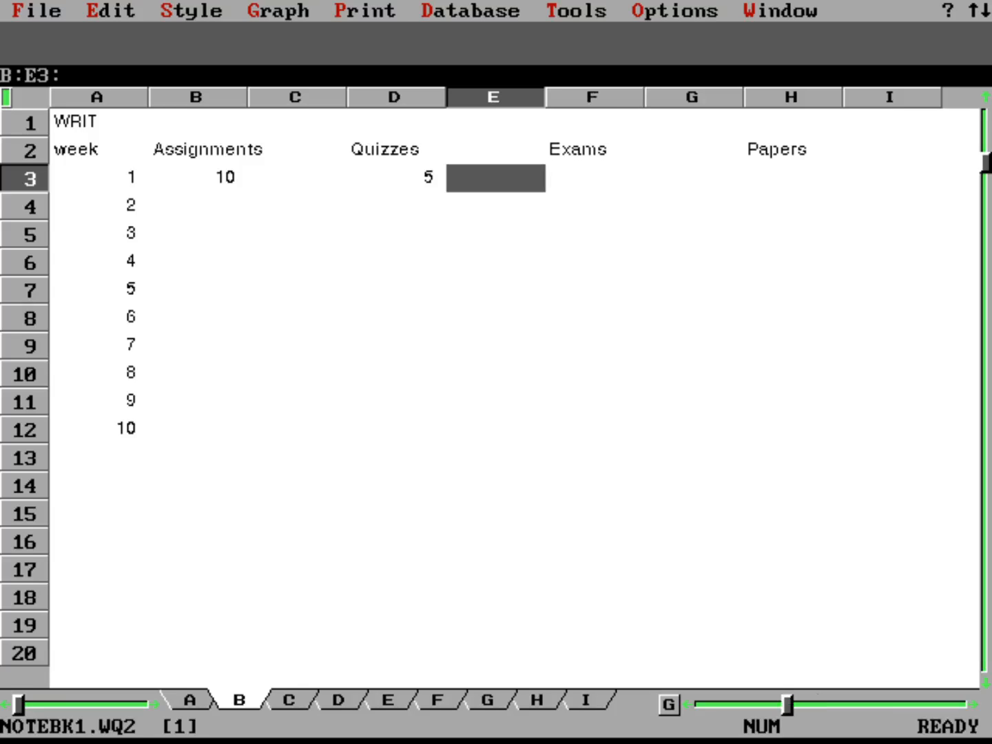
pyautogui.press('Left')
pyautogui.press('Left')
pyautogui.press('Left')
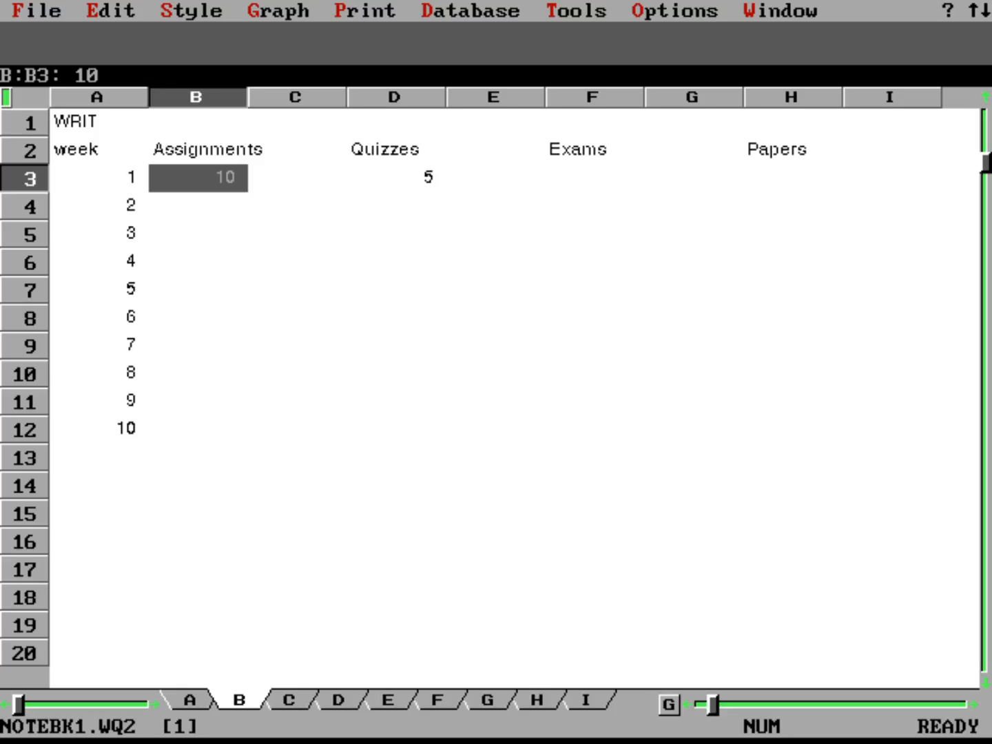
pyautogui.press('Right')
pyautogui.press('Right')
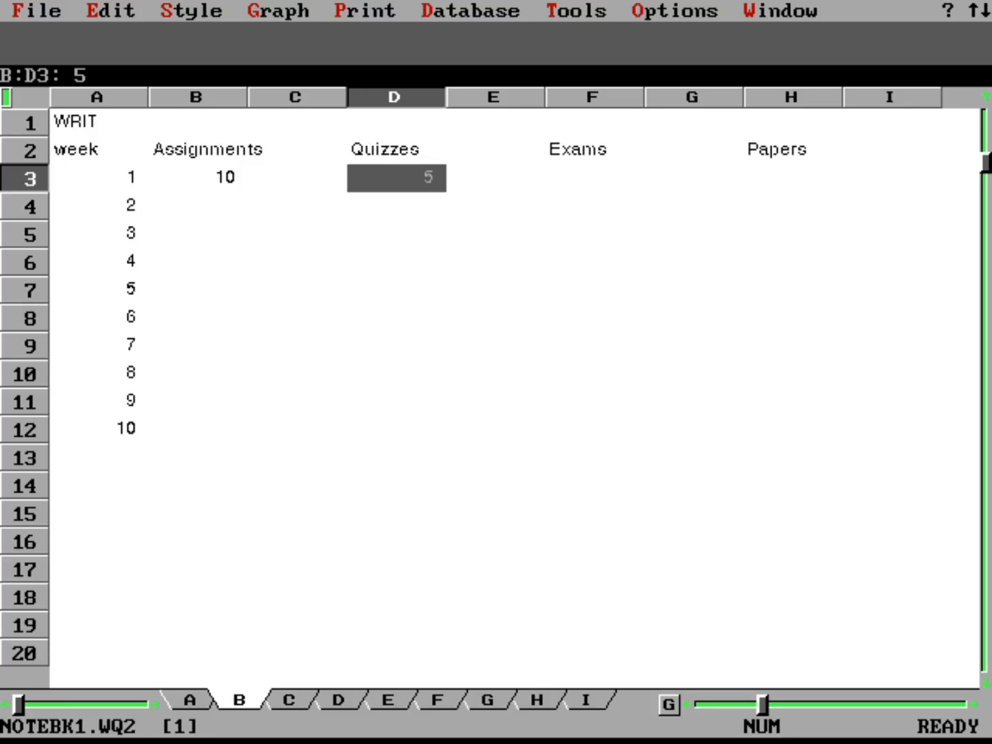
pyautogui.press('Left')
pyautogui.press('Left')
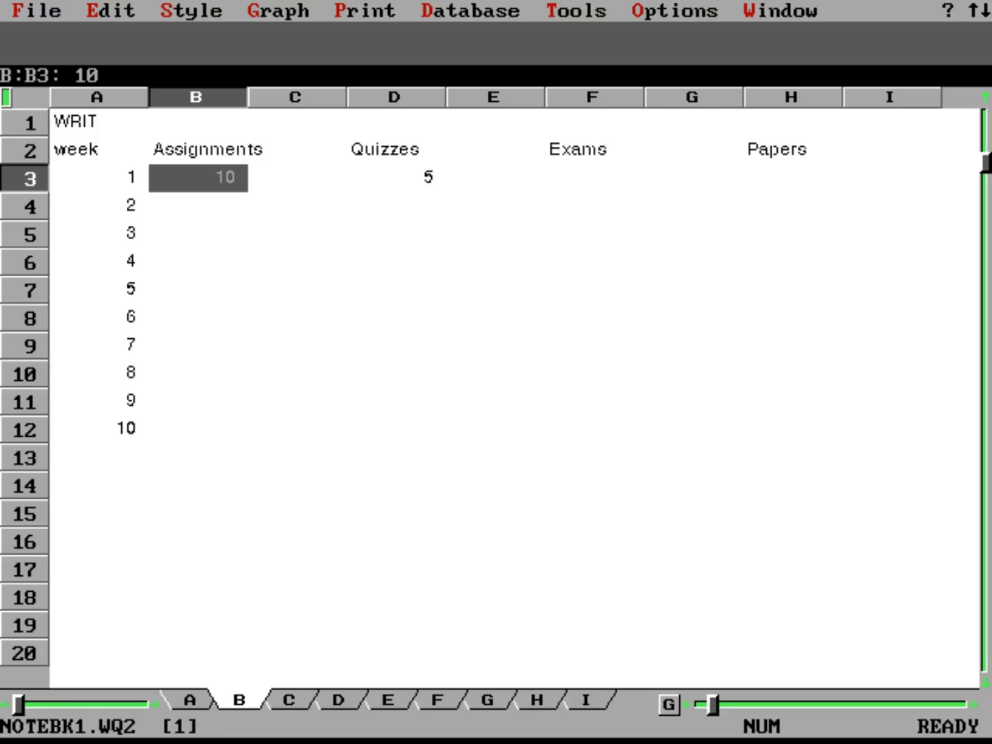
pyautogui.hotkey('alt', 'e')
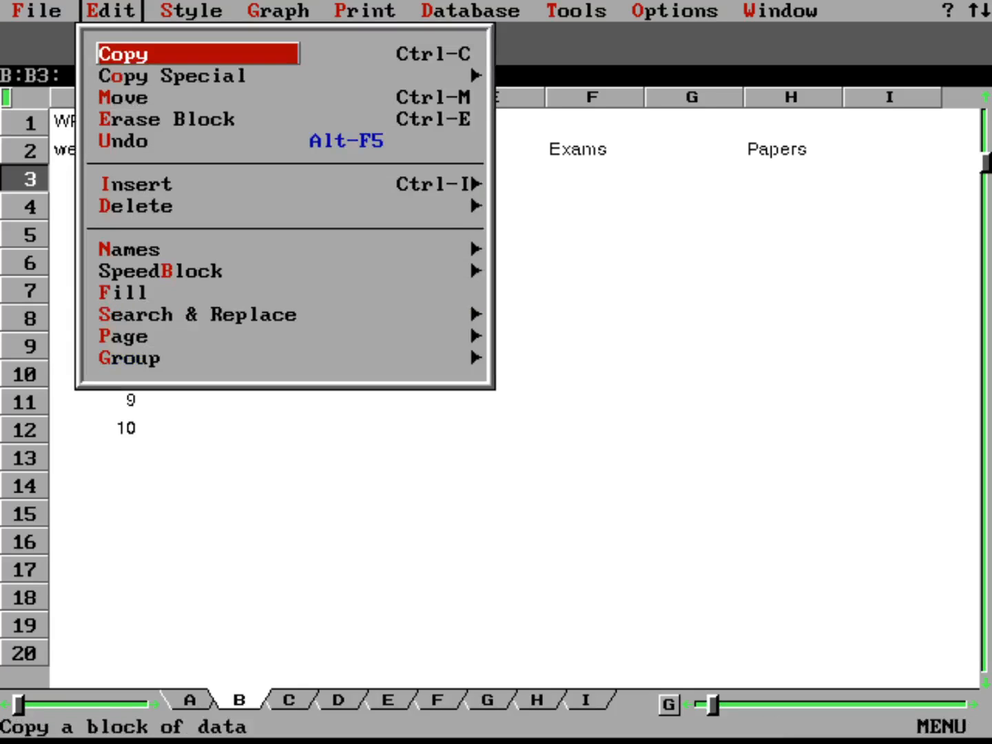
pyautogui.press('Return')
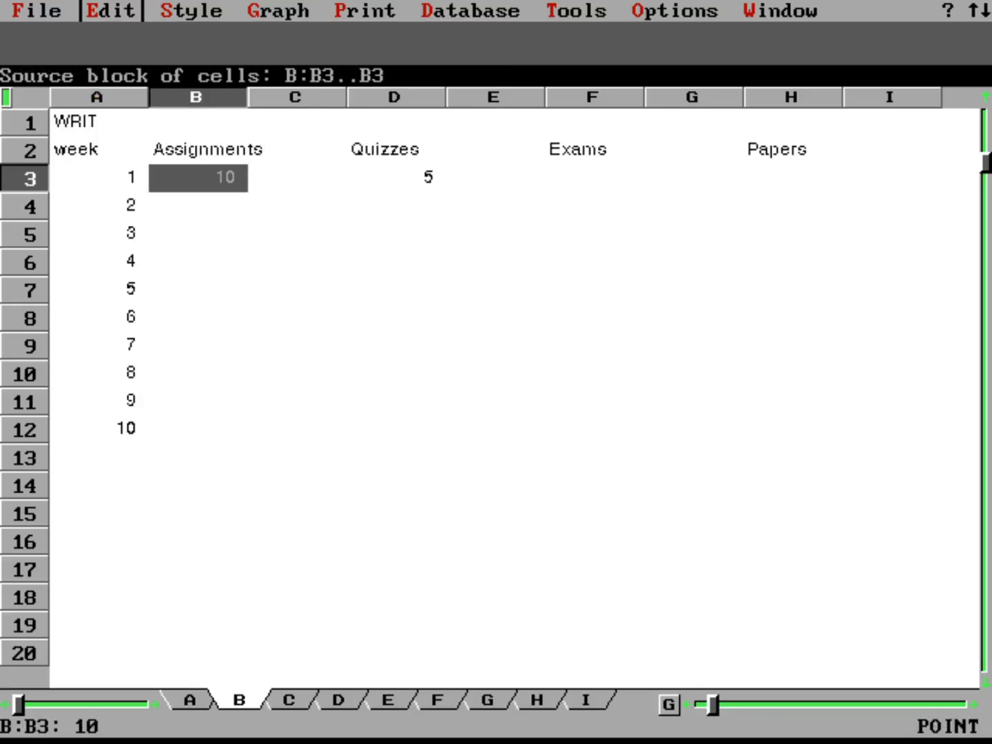
pyautogui.press('Right')
pyautogui.press('Right')
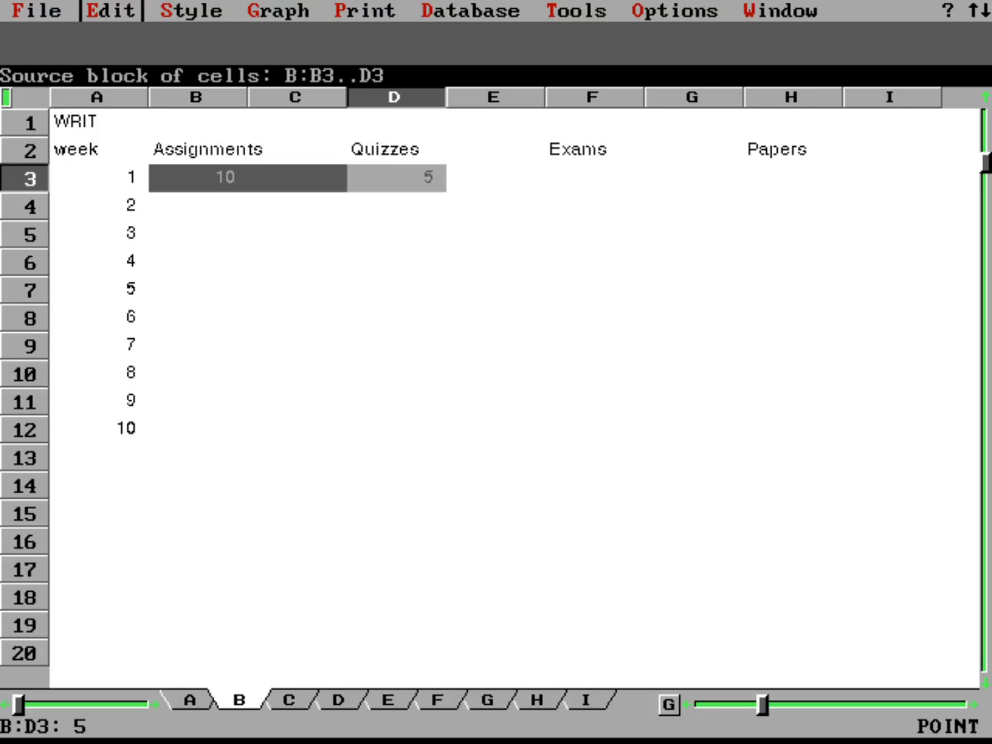
pyautogui.press('Return')
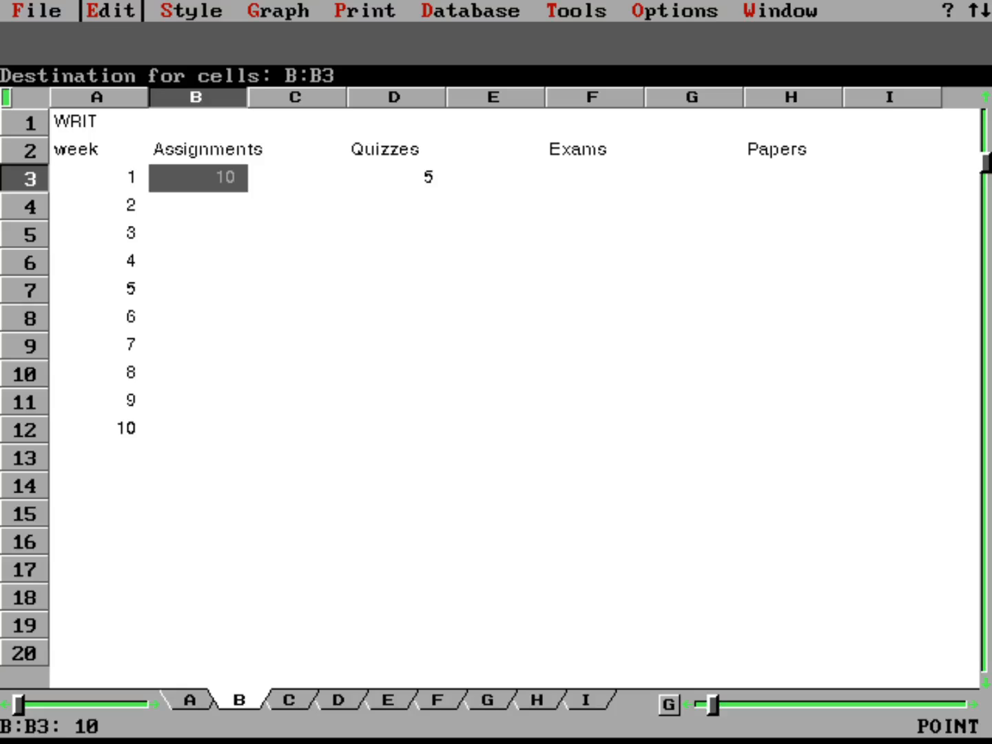
pyautogui.write('b')
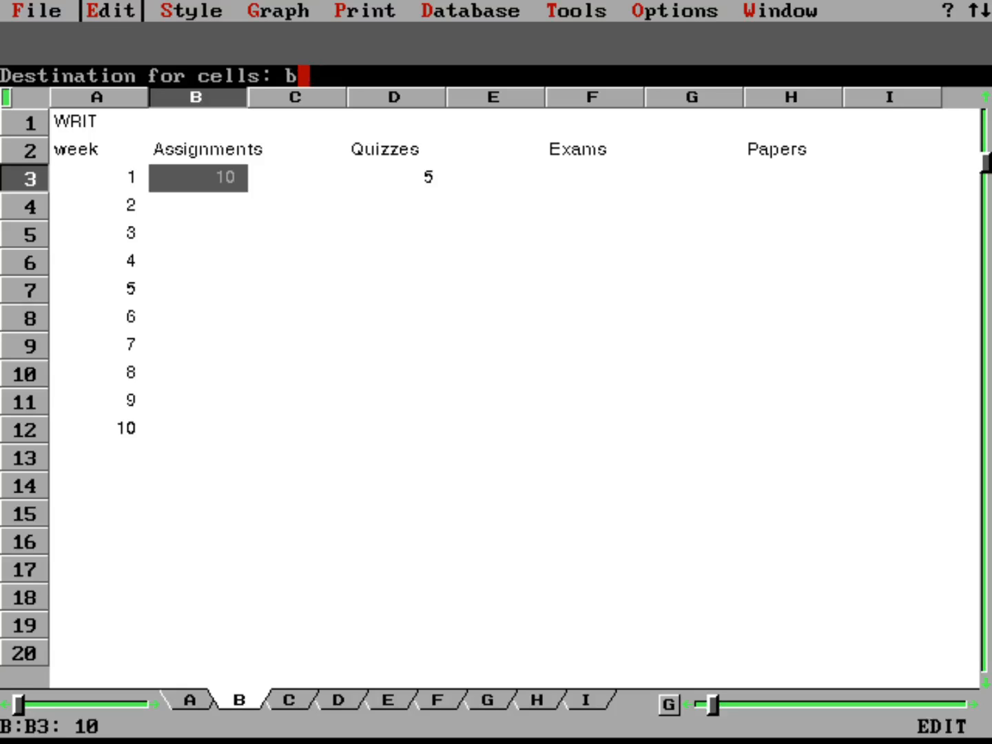
pyautogui.write('4..d12')
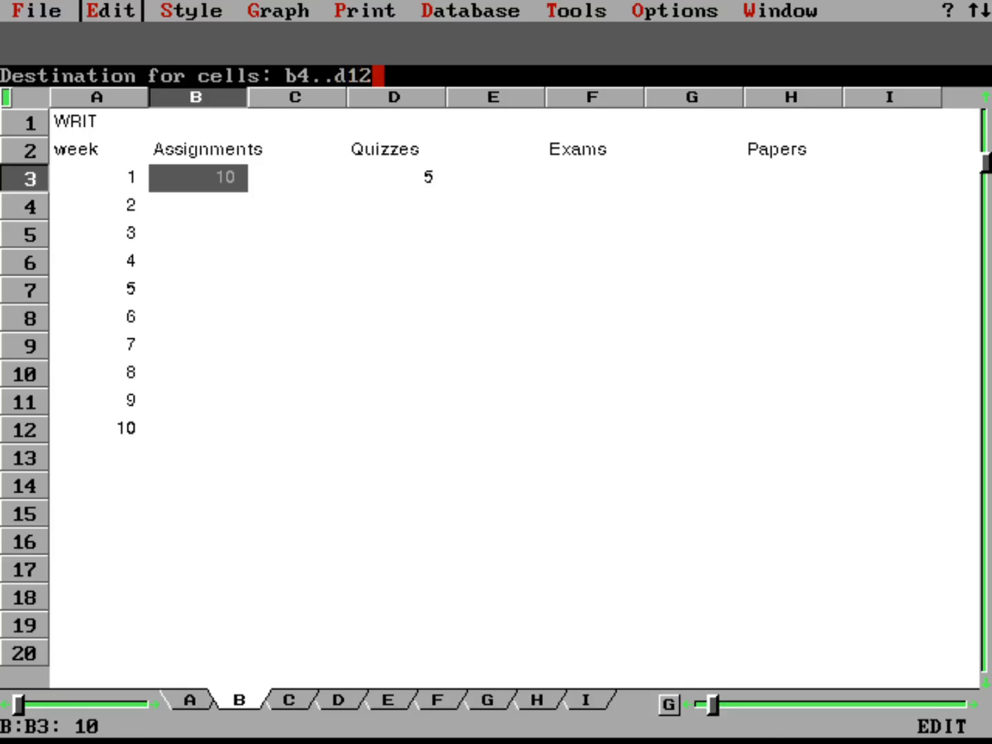
pyautogui.press('Return')
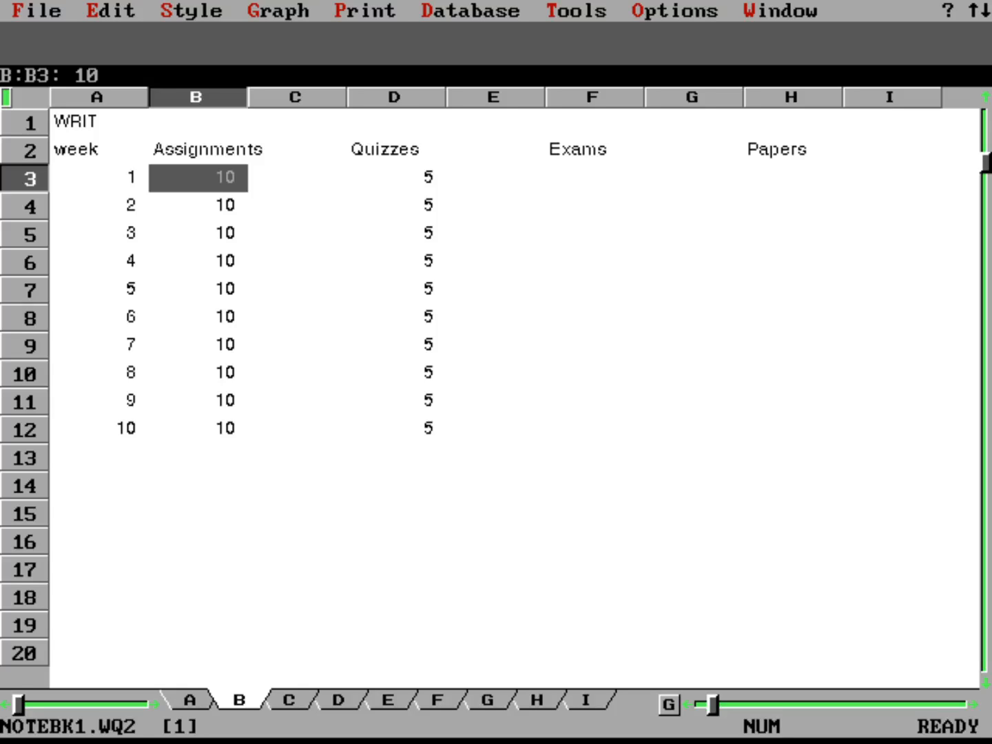
# Enter 100 in the Exams column for week 10, in cell F12.
pyautogui.press('Right')
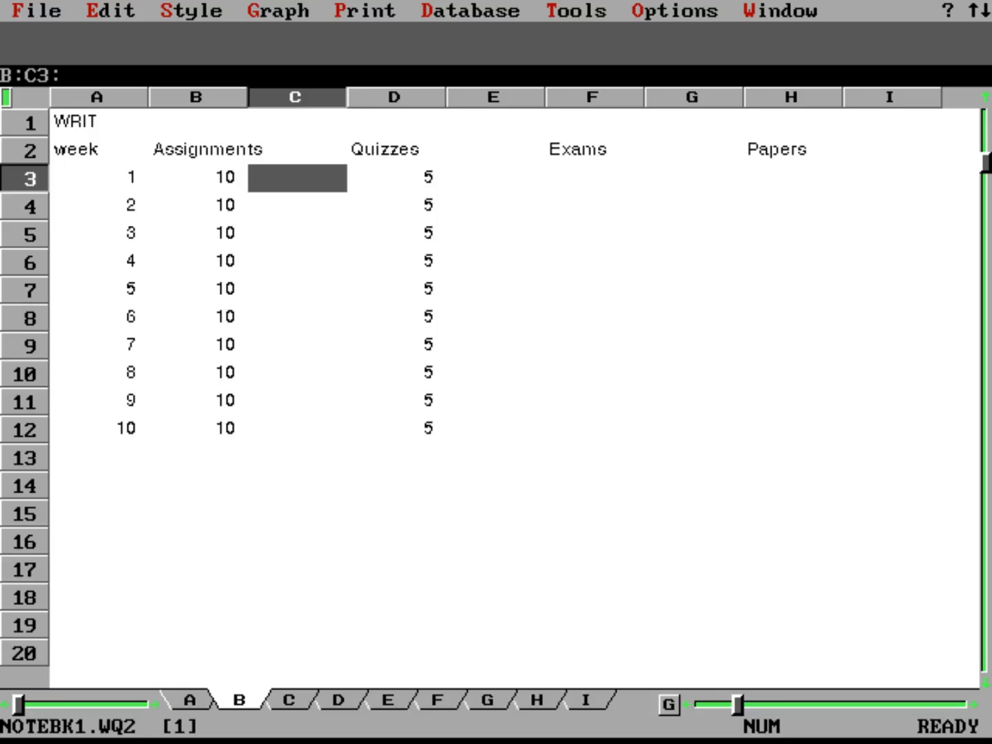
pyautogui.press('Right')
pyautogui.press('Right')
pyautogui.press('Right')
pyautogui.press('Down')
pyautogui.press('Down')
pyautogui.press('Down')
pyautogui.press('Down')
pyautogui.press('Down')
pyautogui.press('Down')
pyautogui.press('Down')
pyautogui.press('Down')
pyautogui.press('Down')
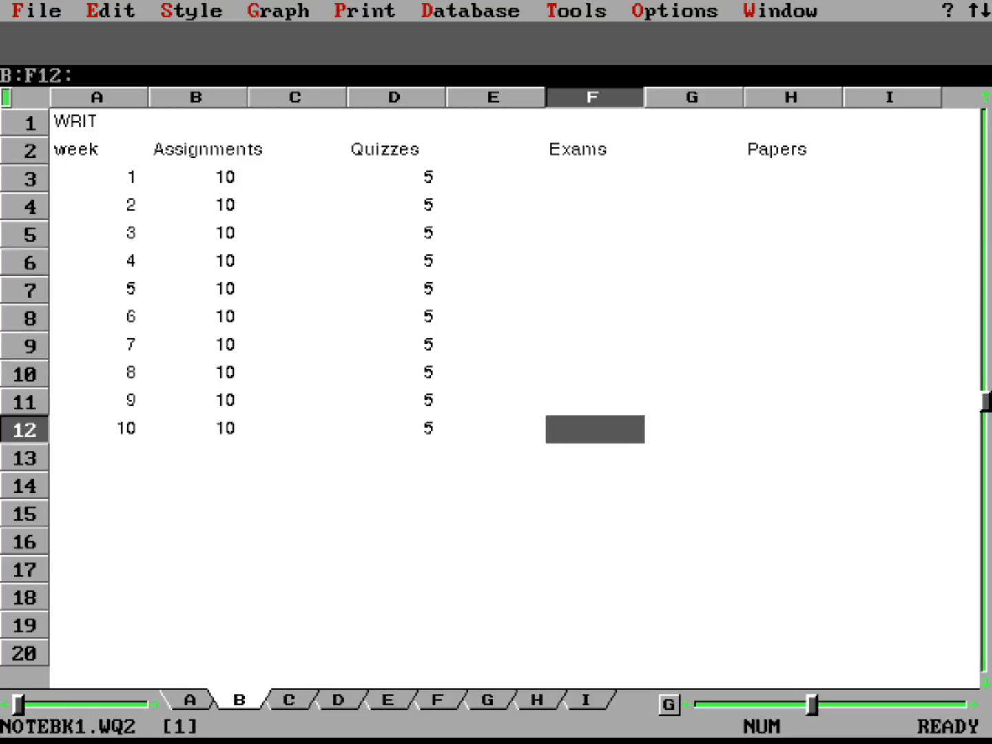
pyautogui.write('100')
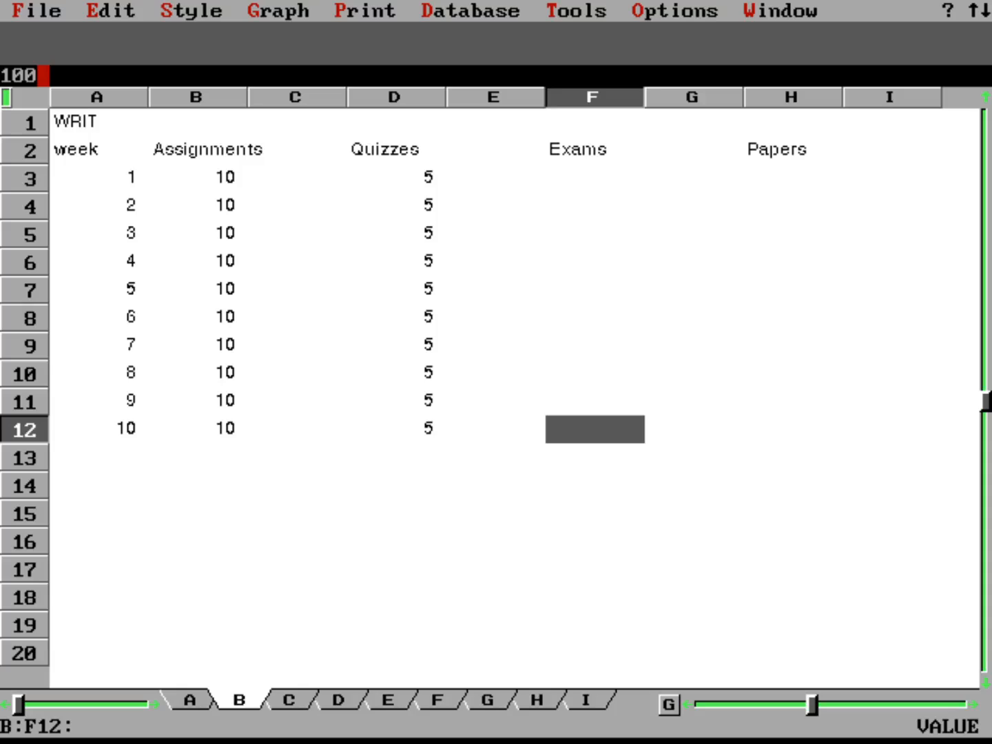
pyautogui.press('Up')
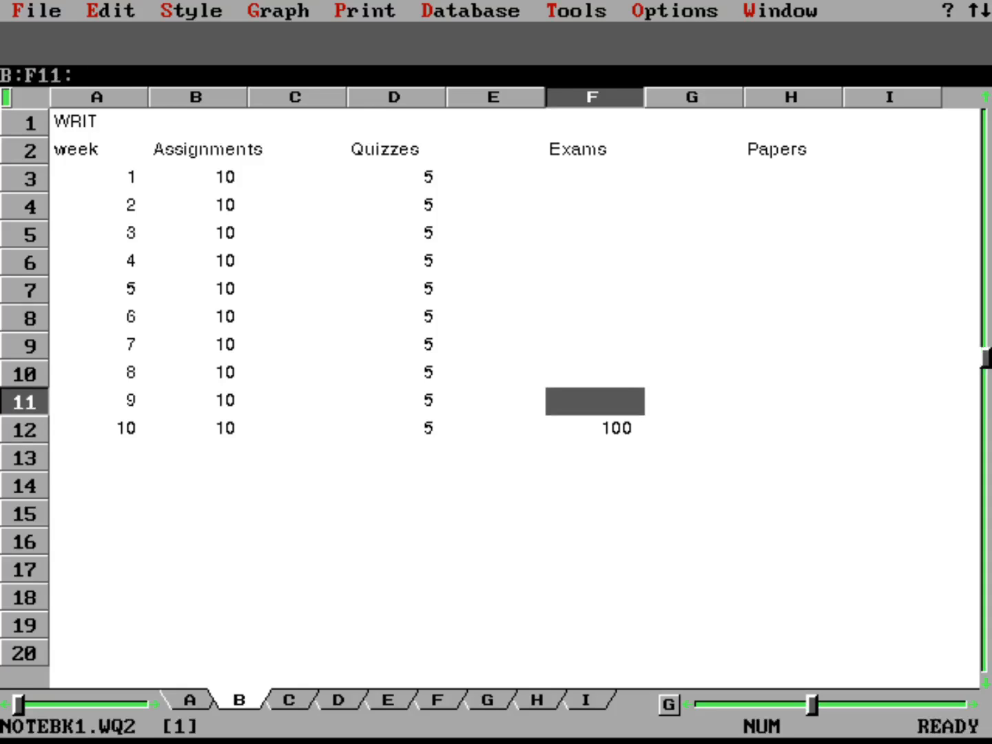
# Enter 100 in the Exams column for week 5, in cell F7.
pyautogui.press('Up')
pyautogui.press('Up')
pyautogui.press('Up')
pyautogui.press('Up')
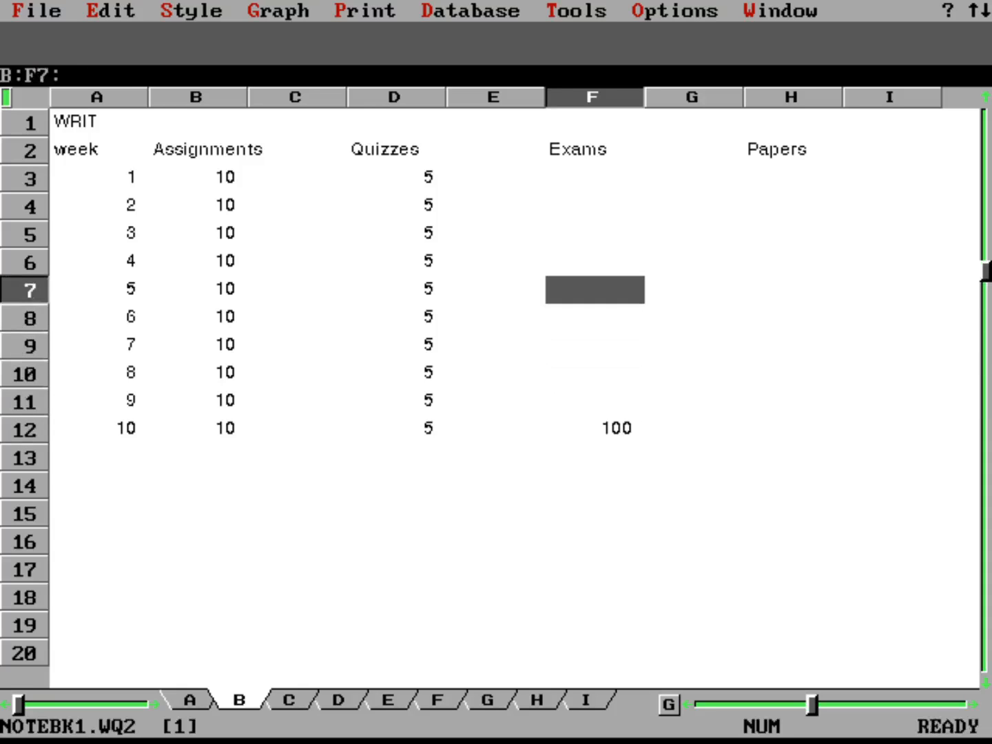
pyautogui.write('100')
pyautogui.press('Right')
# Enter 20 in the Papers column for weeks 3, 7 and 10, in cells H5, H9 and H12.
pyautogui.press('Right')
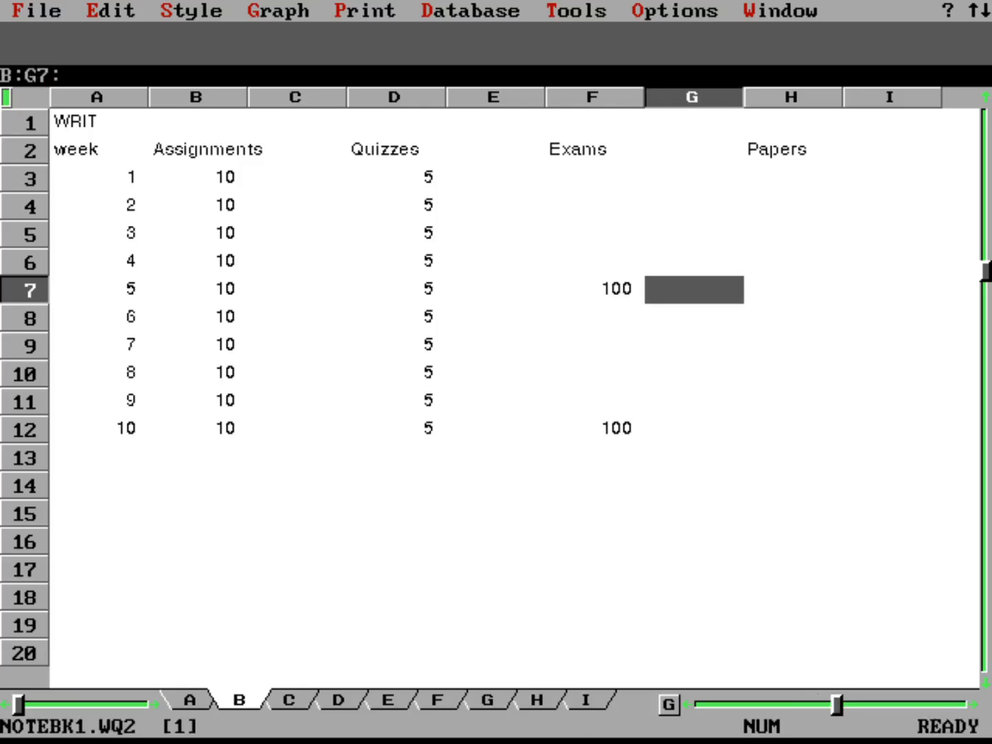
pyautogui.press('Up')
pyautogui.press('Up')
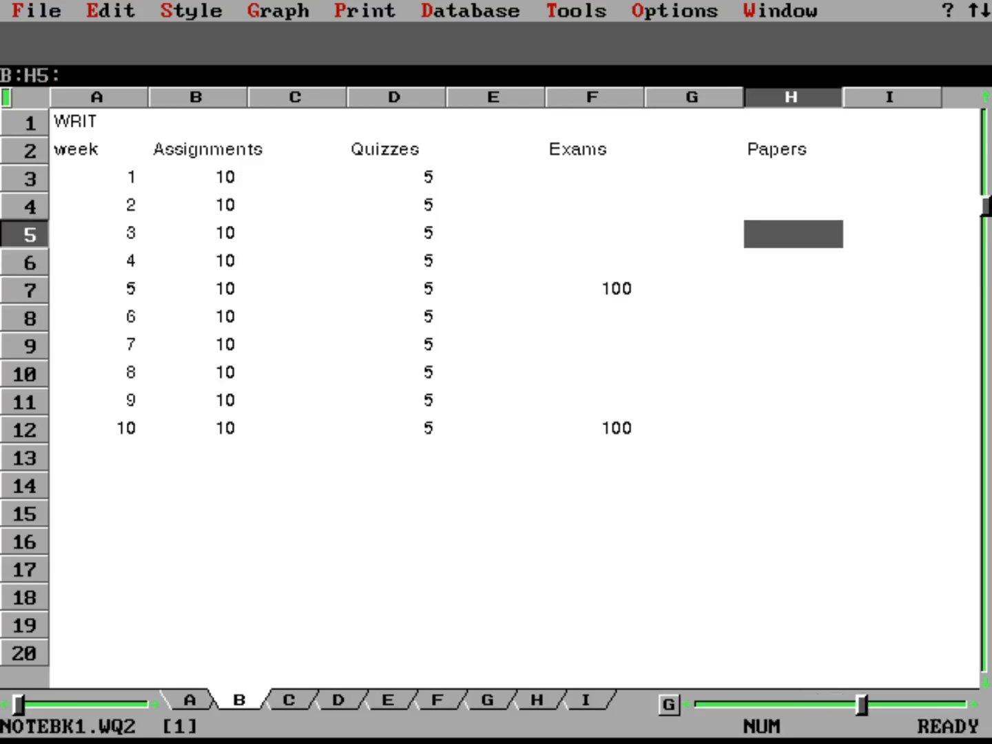
pyautogui.write('20')
pyautogui.press('Down')
pyautogui.press('Down')
pyautogui.press('Down')
pyautogui.press('Down')
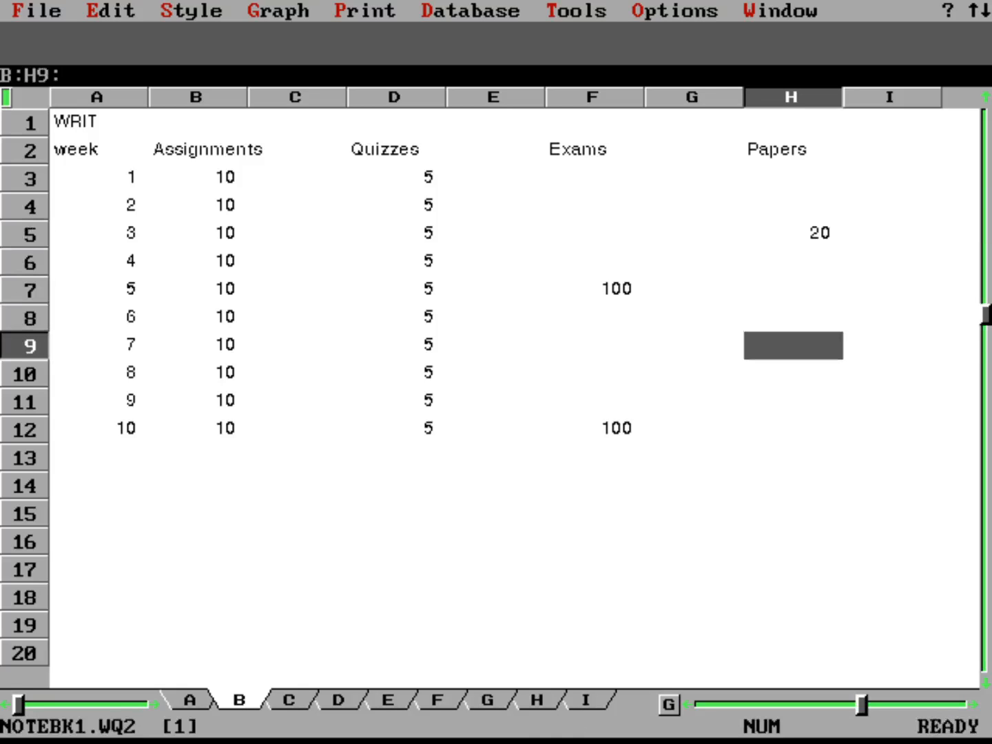
pyautogui.write('20')
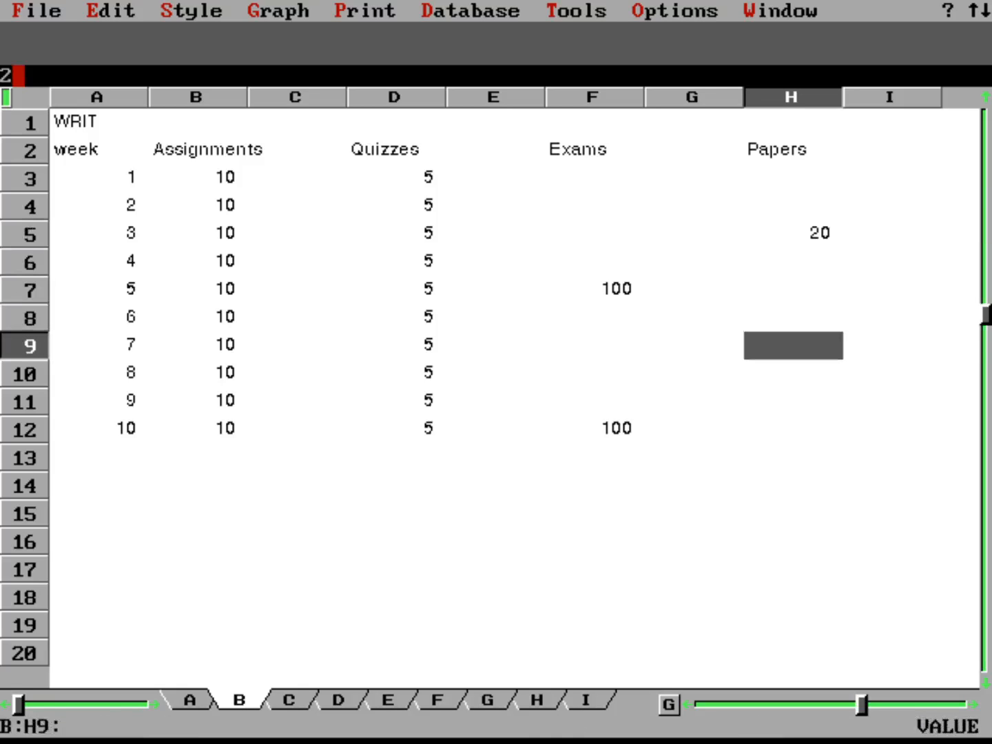
pyautogui.press('Down')
pyautogui.press('Down')
pyautogui.press('Down')
pyautogui.write('20')
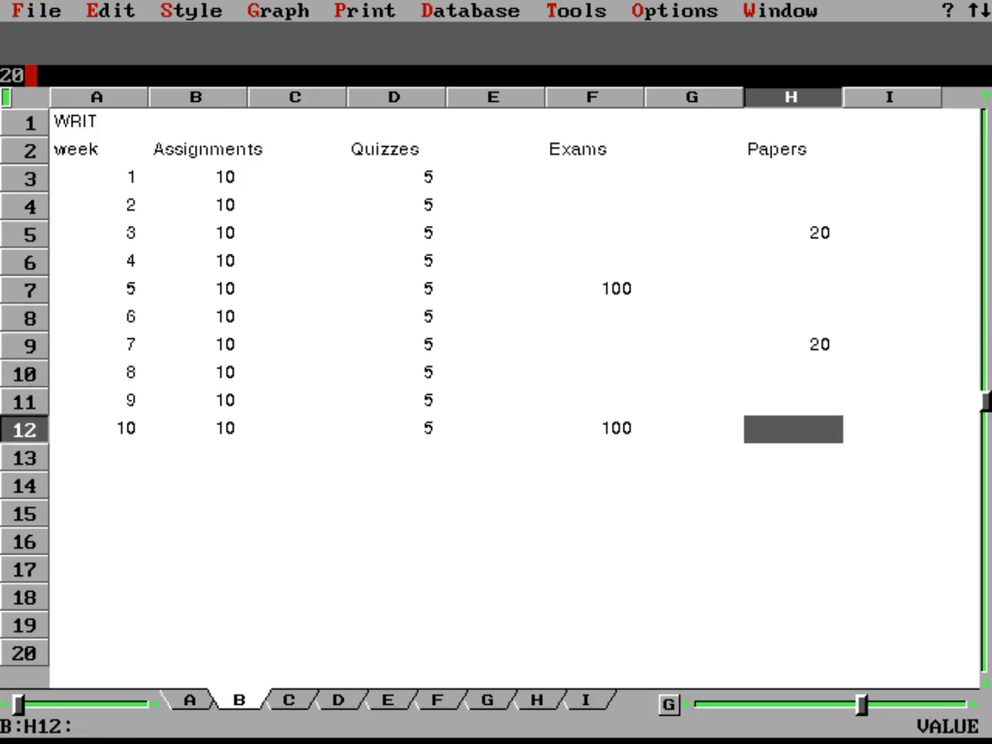
pyautogui.press('Left')
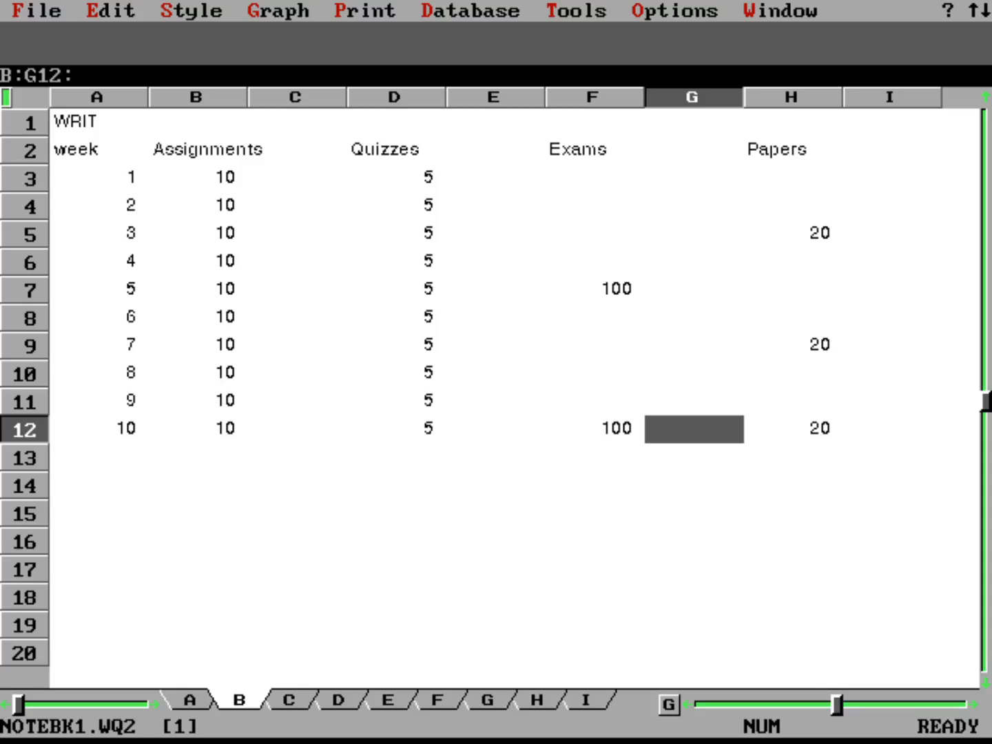
pyautogui.press('Left')
pyautogui.press('Left')
pyautogui.press('Left')
pyautogui.press('Left')
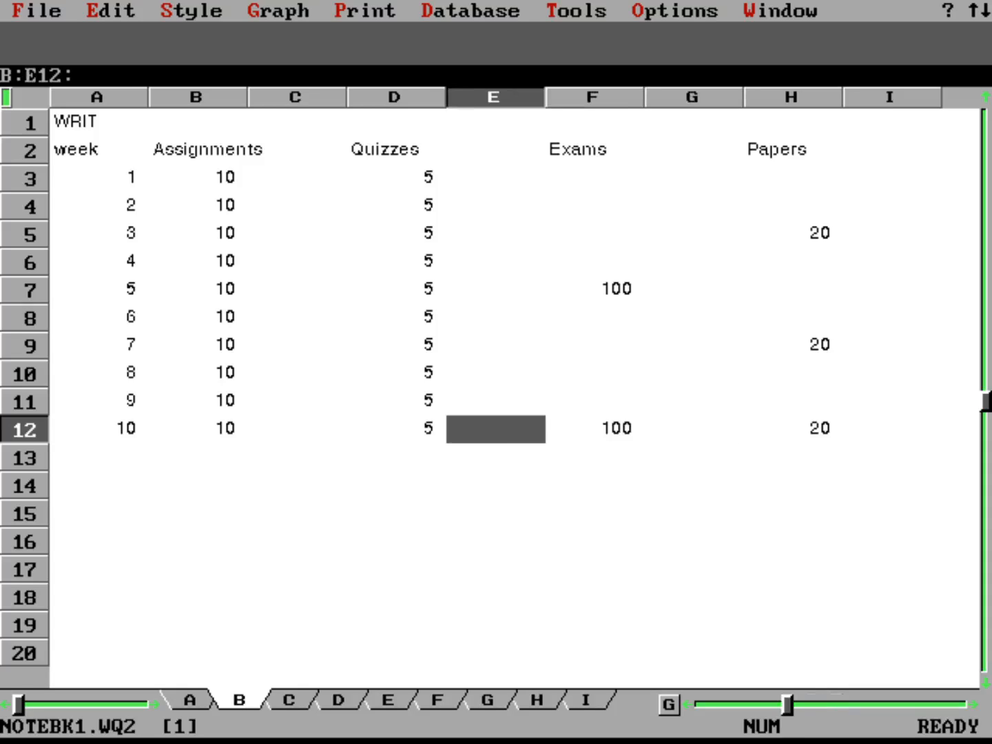
pyautogui.press('Left')
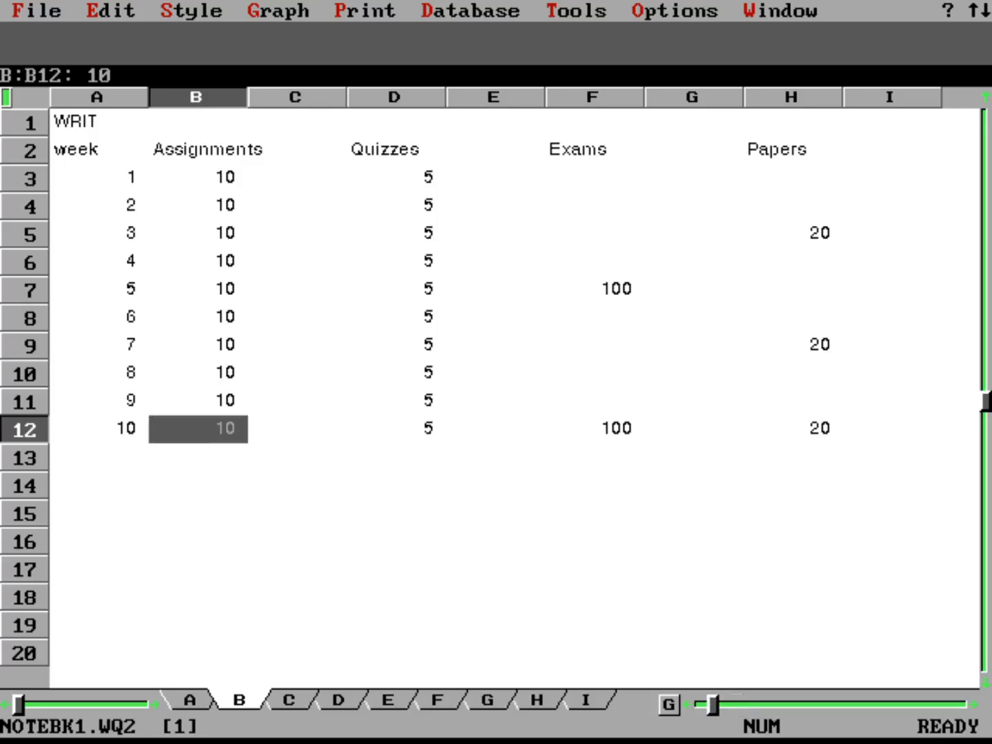
pyautogui.press('Down')
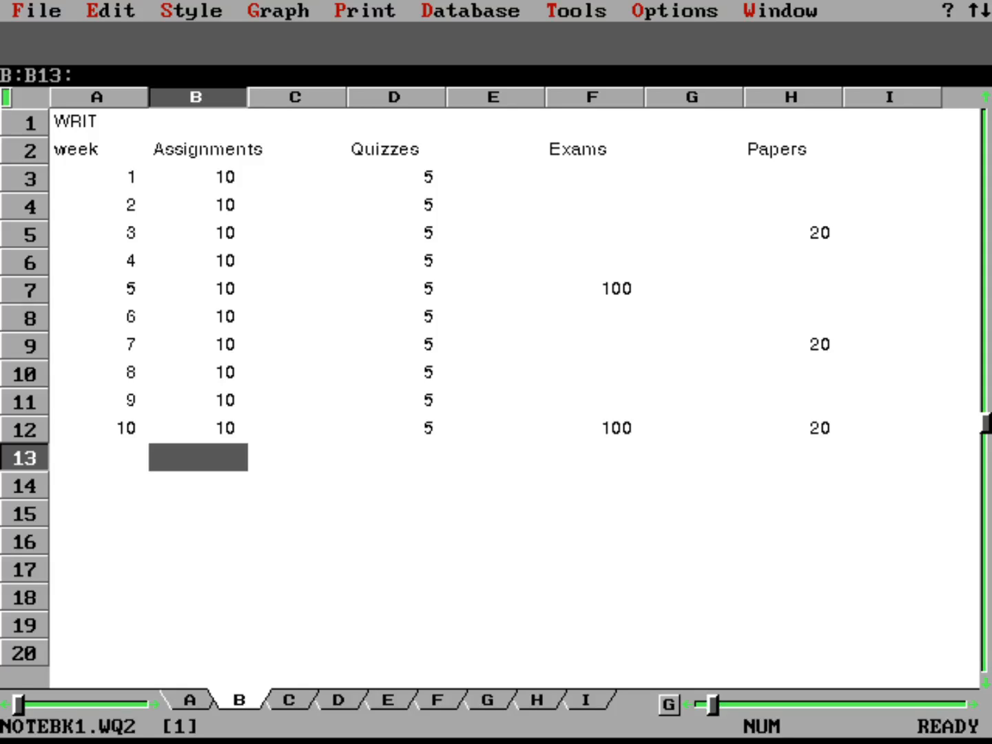
pyautogui.press('Down')
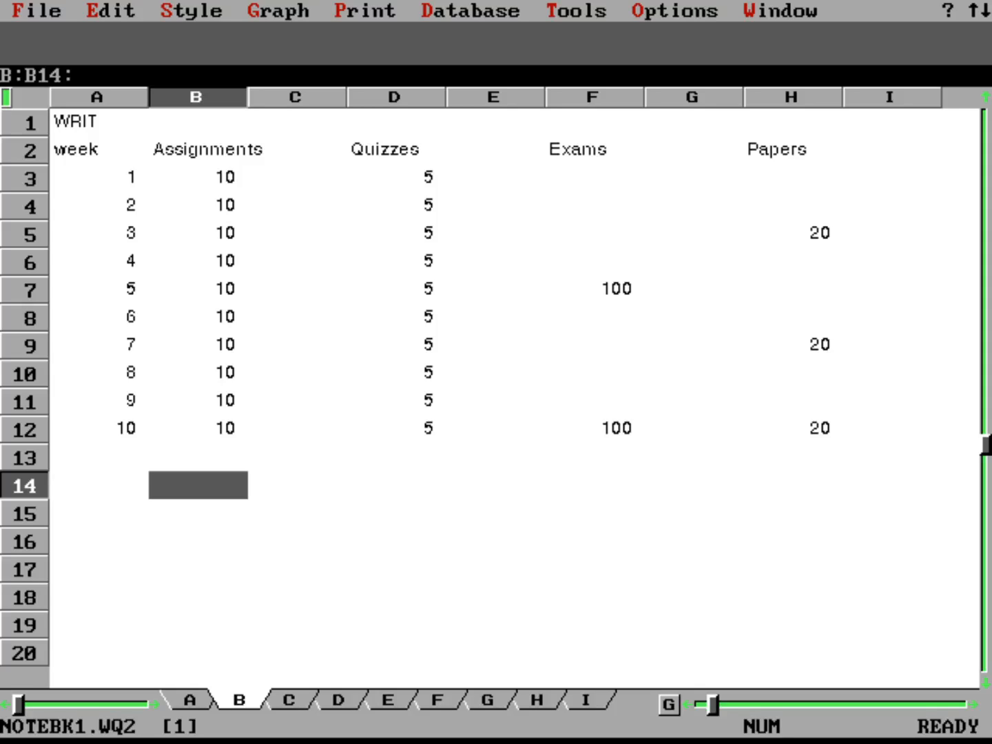
pyautogui.write('@')
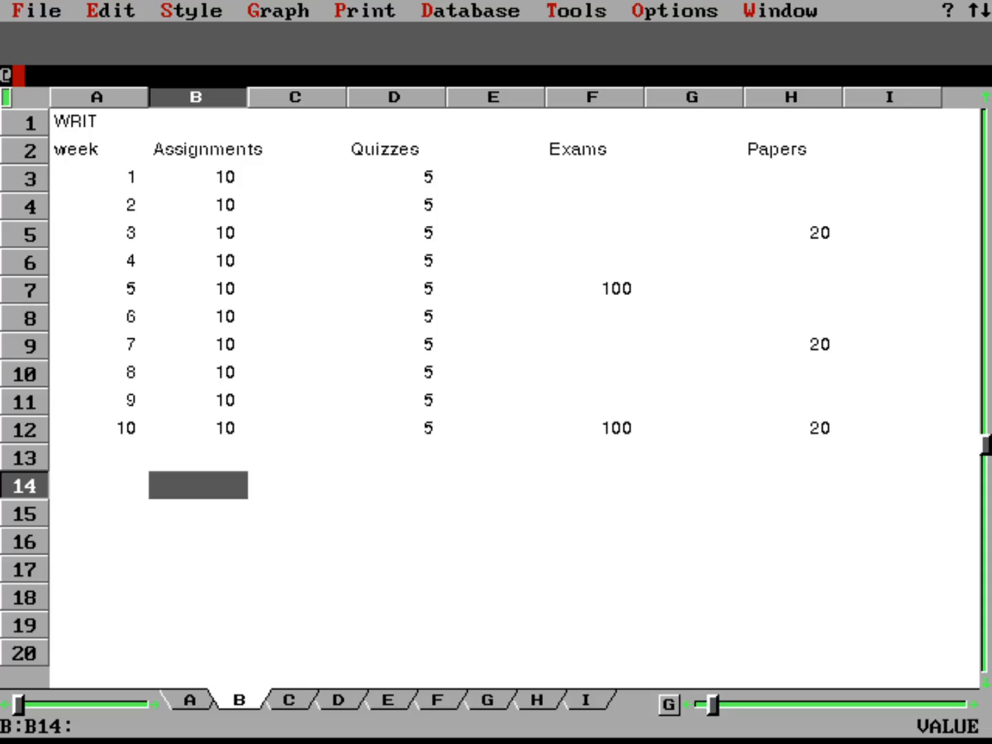
pyautogui.write('SUM(')
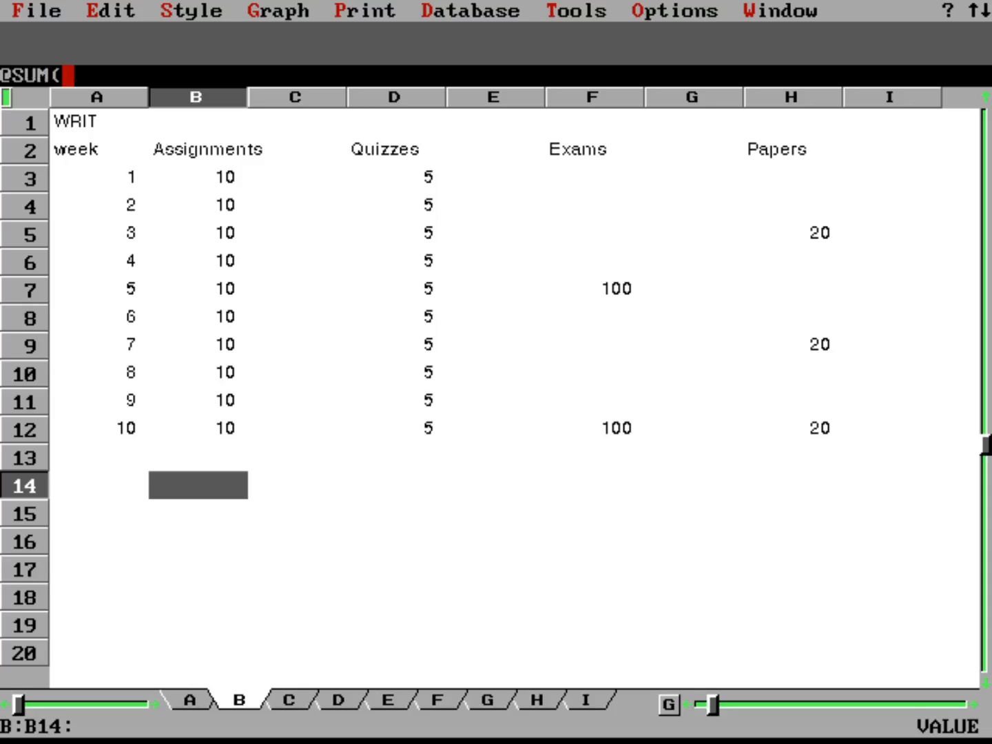
pyautogui.write('b3..b12)')
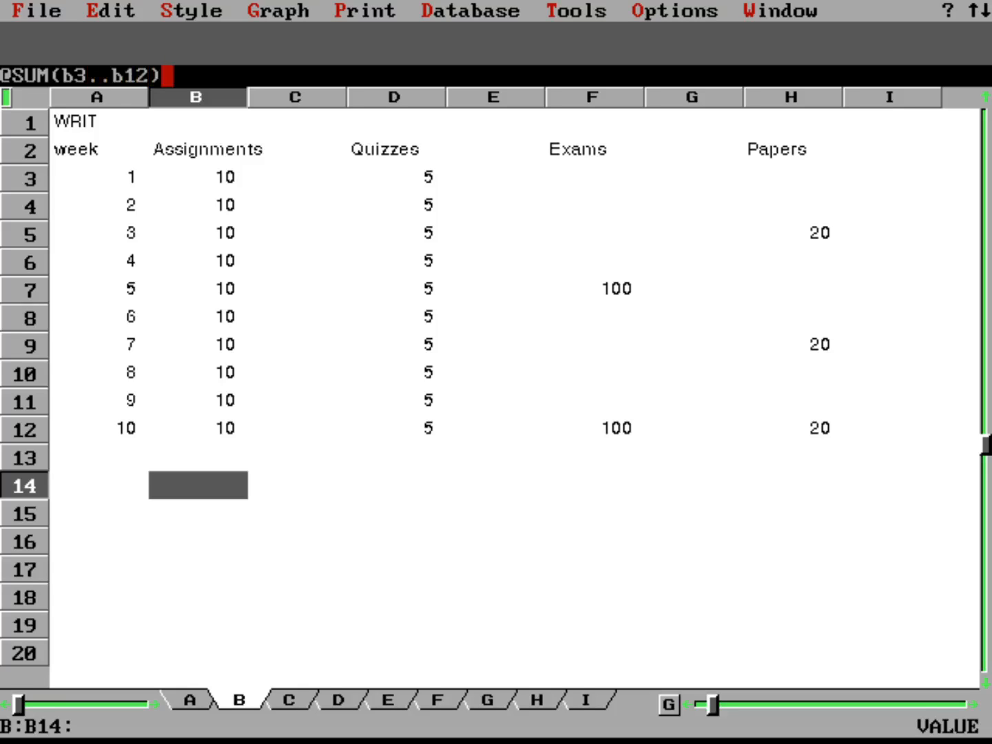
pyautogui.press('Return')
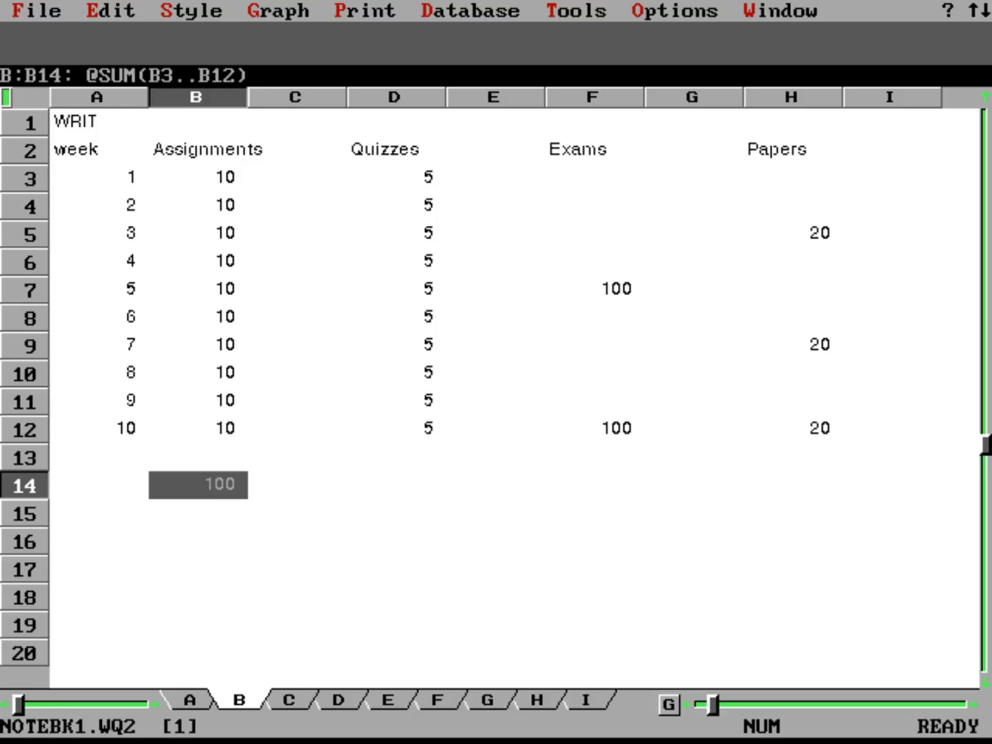
pyautogui.press('Right')
pyautogui.press('Right')
pyautogui.press('Right')
pyautogui.press('Right')
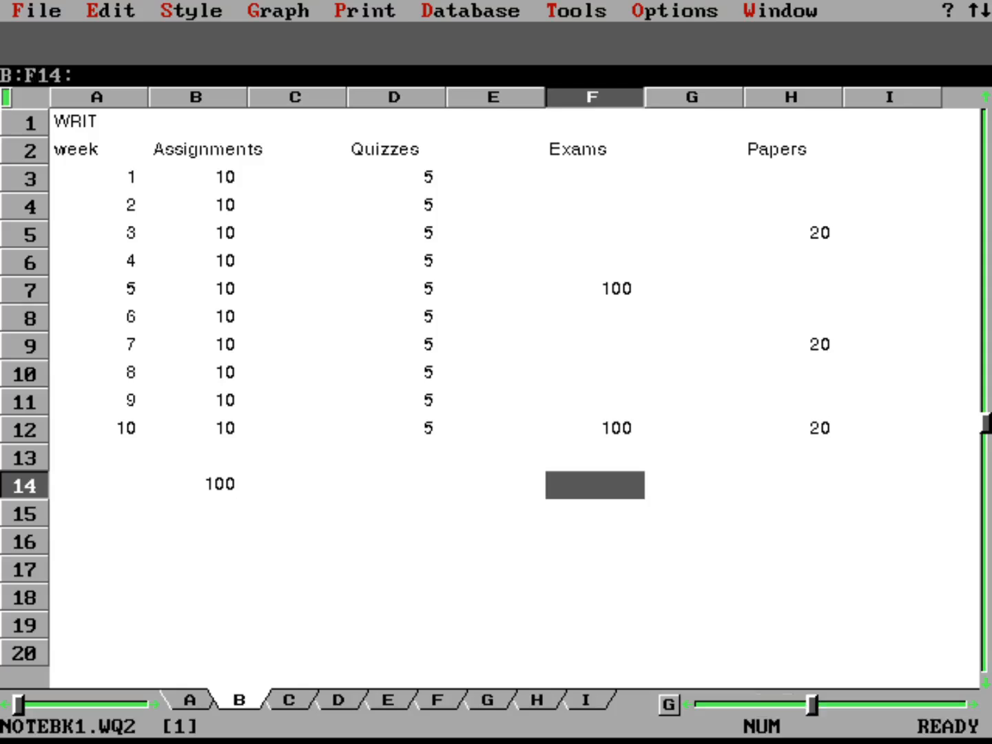
pyautogui.press('Right')
pyautogui.press('Right')
pyautogui.press('Left')
pyautogui.press('Left')
pyautogui.press('Left')
pyautogui.press('Left')
pyautogui.press('Left')
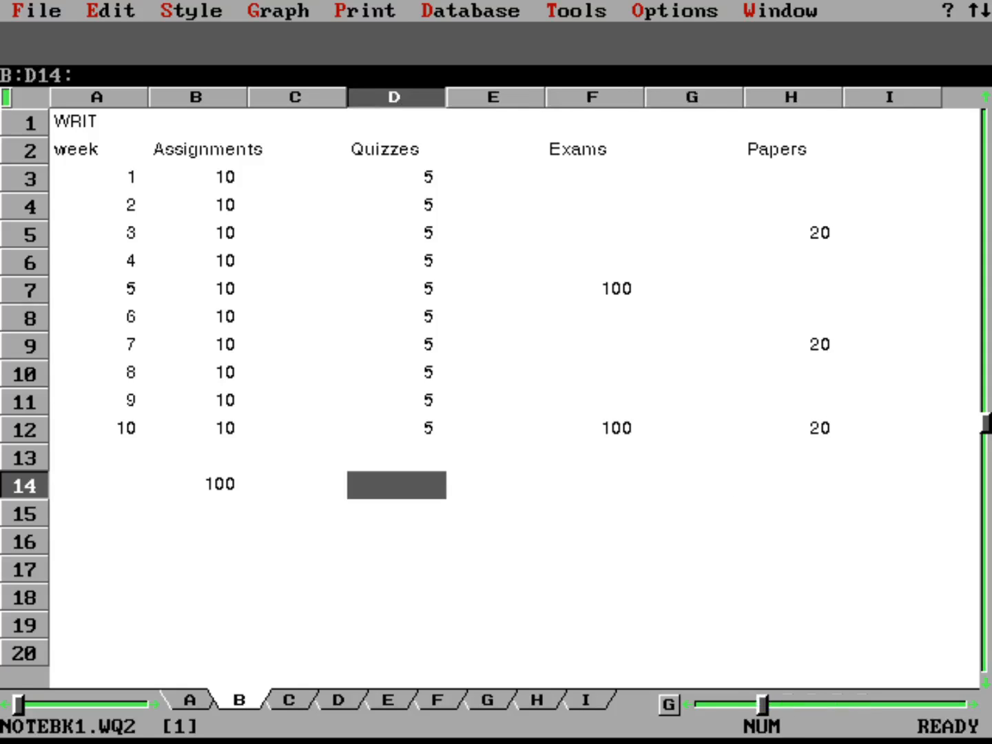
pyautogui.press('Left')
pyautogui.press('Down')
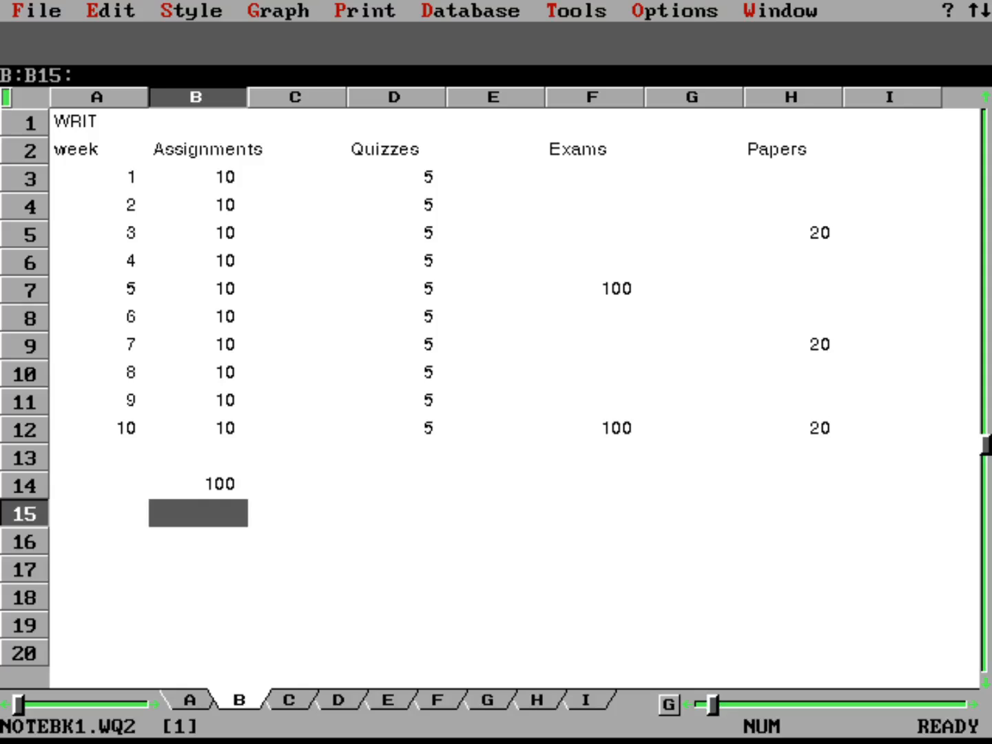
pyautogui.press('Up')
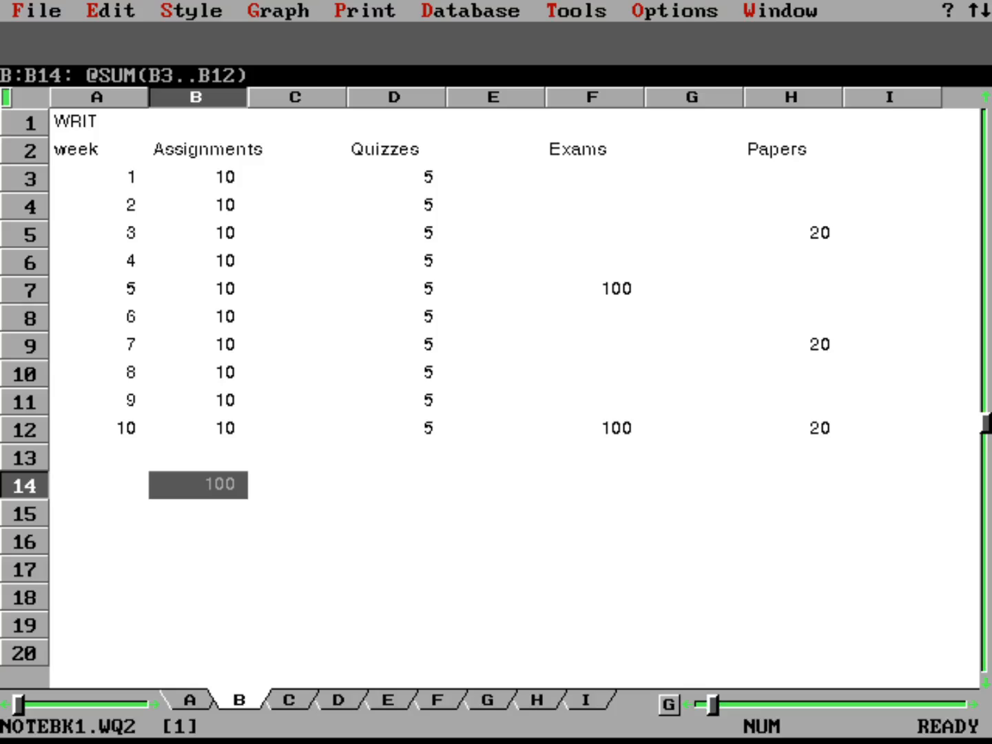
pyautogui.write('@SUM(')
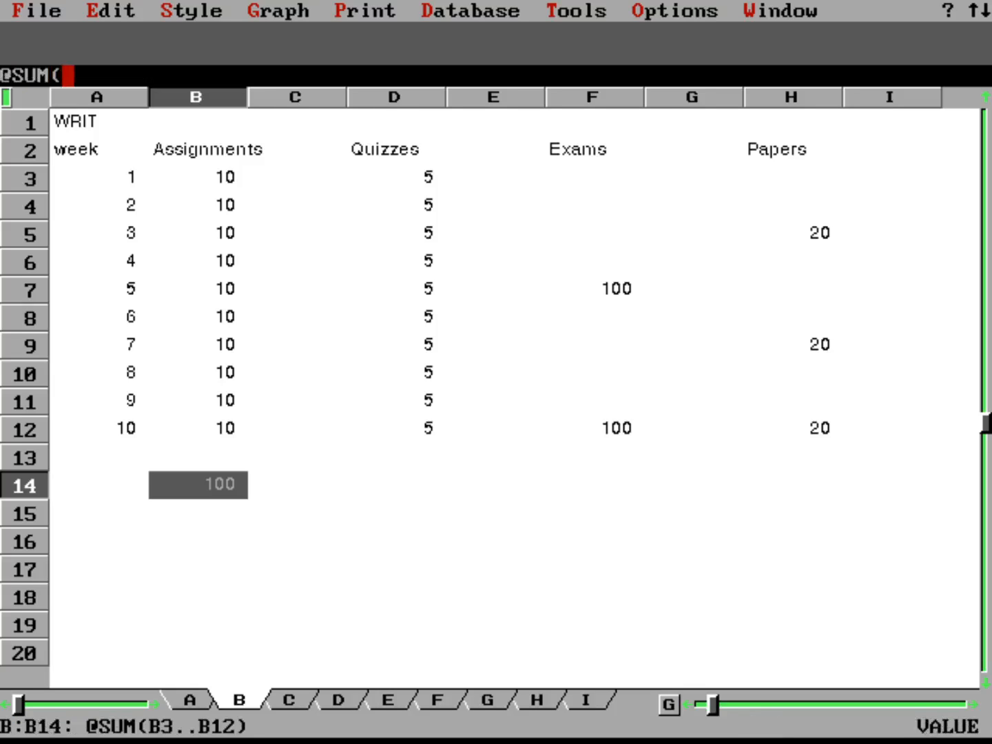
pyautogui.write('b3..b')
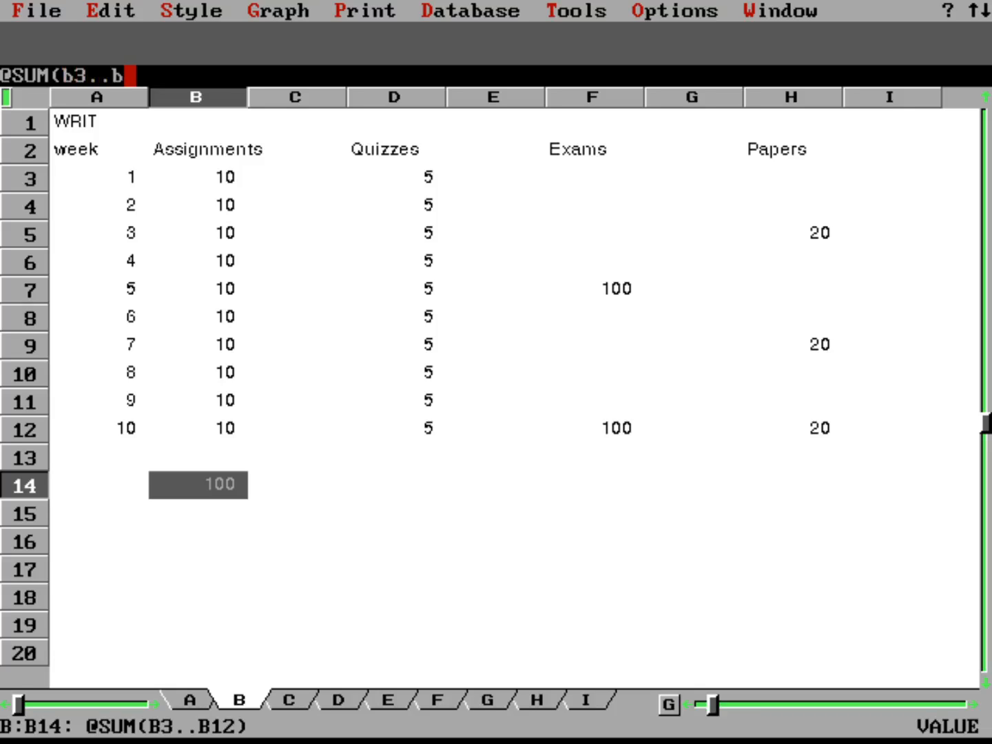
pyautogui.write('12')
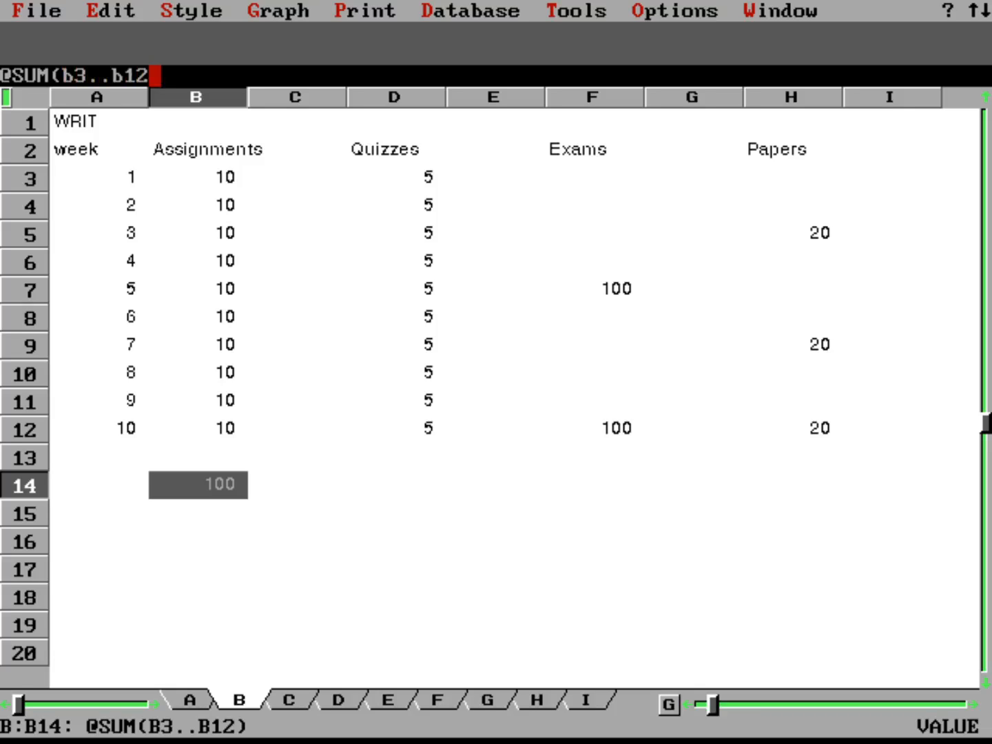
pyautogui.write(',d3..d12')
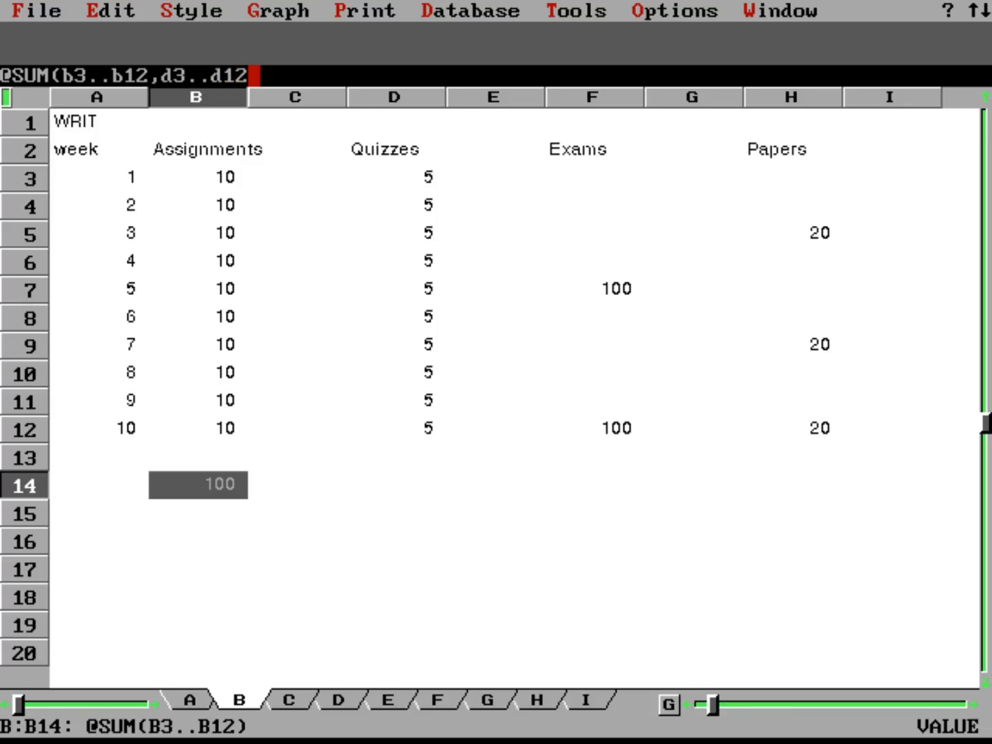
pyautogui.write(',')
pyautogui.write('f3..f12')
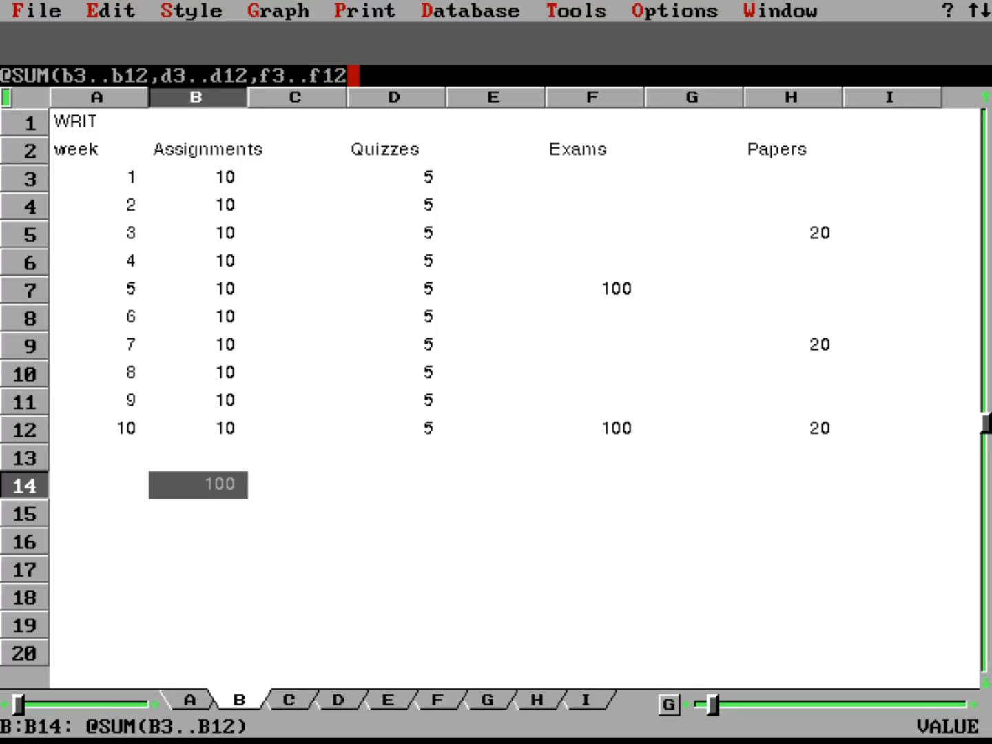
pyautogui.write(',h3..h12)')
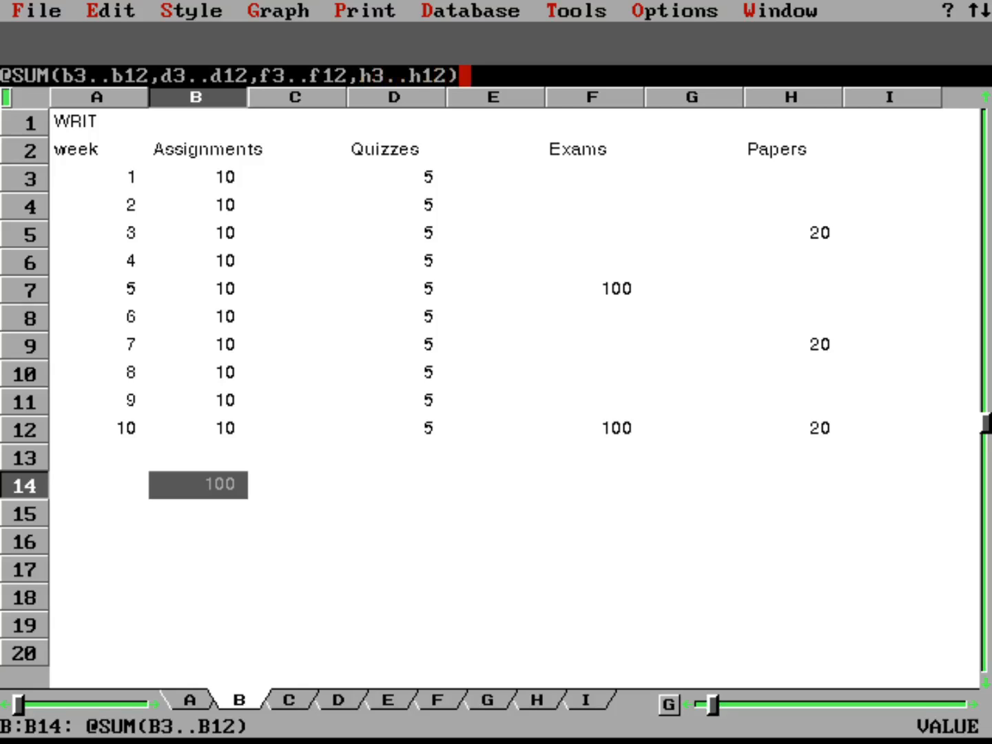
pyautogui.press('Return')
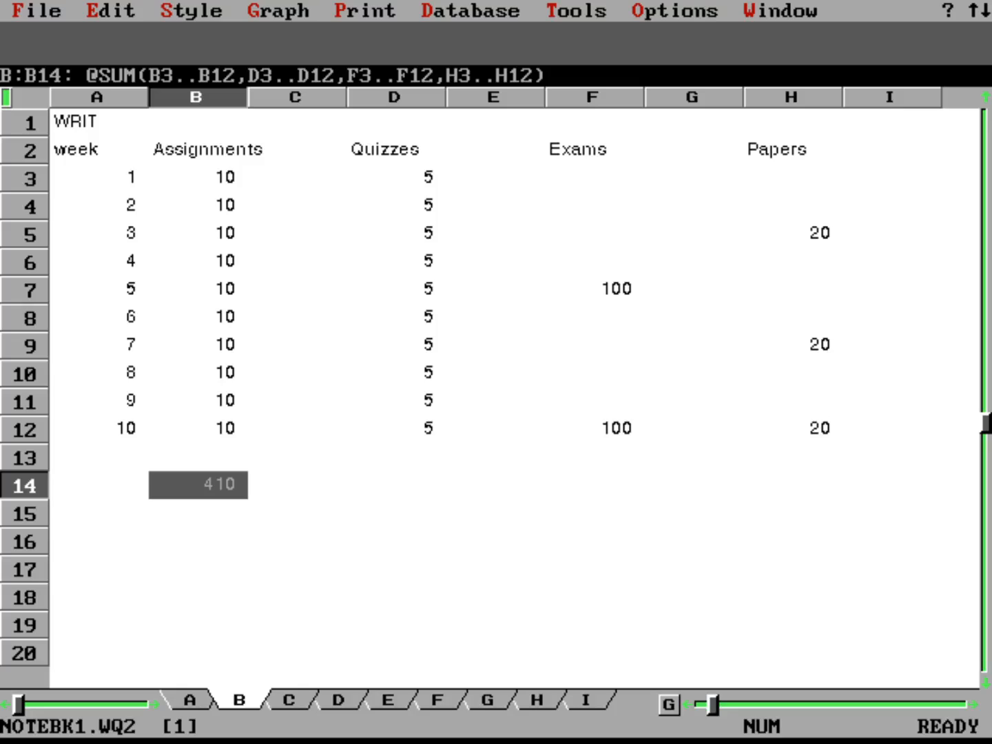
# Enter the assignment scores 9, 8, 7 and 9 for weeks 1 to 4 in cells C3 to C6.
pyautogui.press('Up')
pyautogui.press('Up')
pyautogui.press('Up')
pyautogui.press('Up')
pyautogui.press('Up')
pyautogui.press('Up')
pyautogui.press('Up')
pyautogui.press('Up')
pyautogui.press('Up')
pyautogui.press('Up')
pyautogui.press('Up')
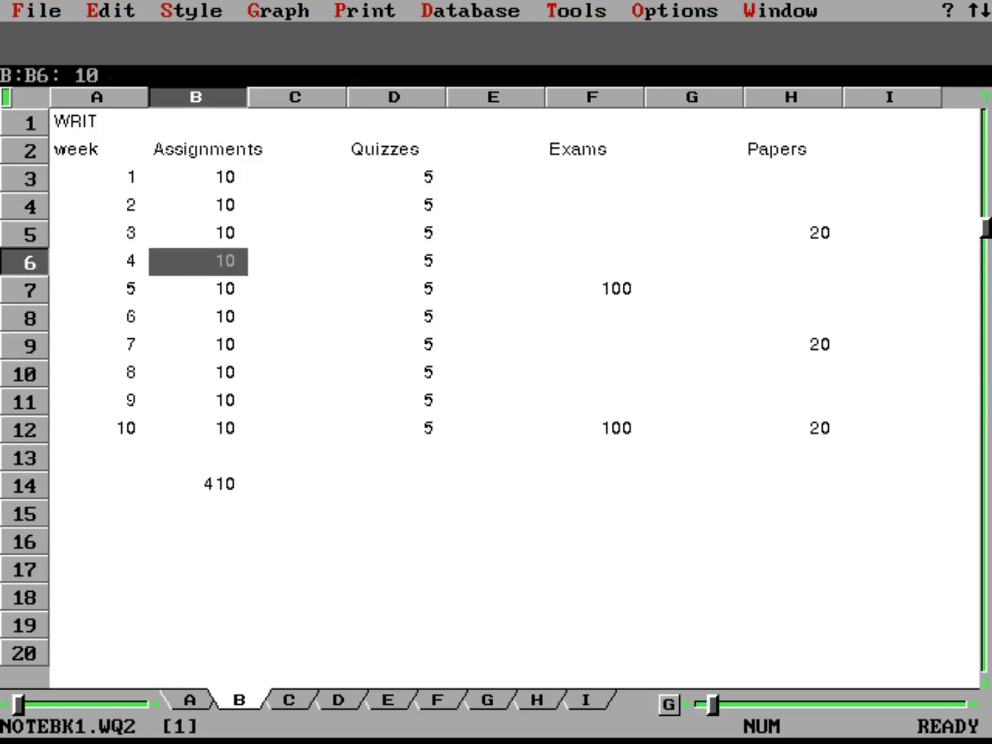
pyautogui.press('Right')
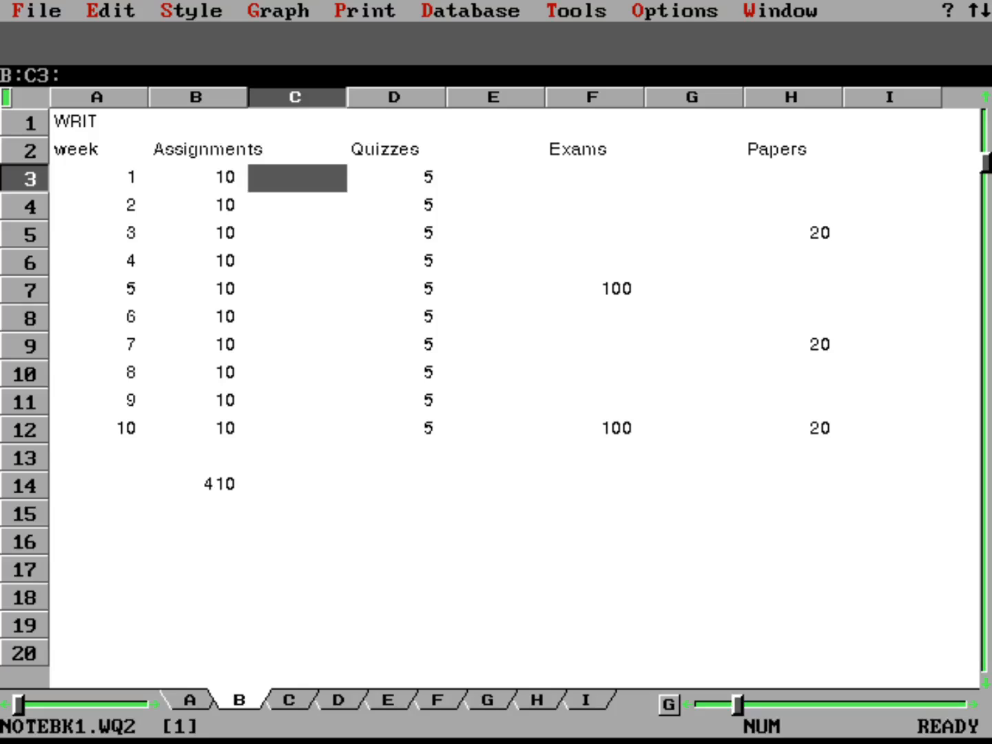
pyautogui.write('9')
pyautogui.press('Down')
pyautogui.write('8')
pyautogui.press('Down')
pyautogui.write('7')
pyautogui.press('Down')
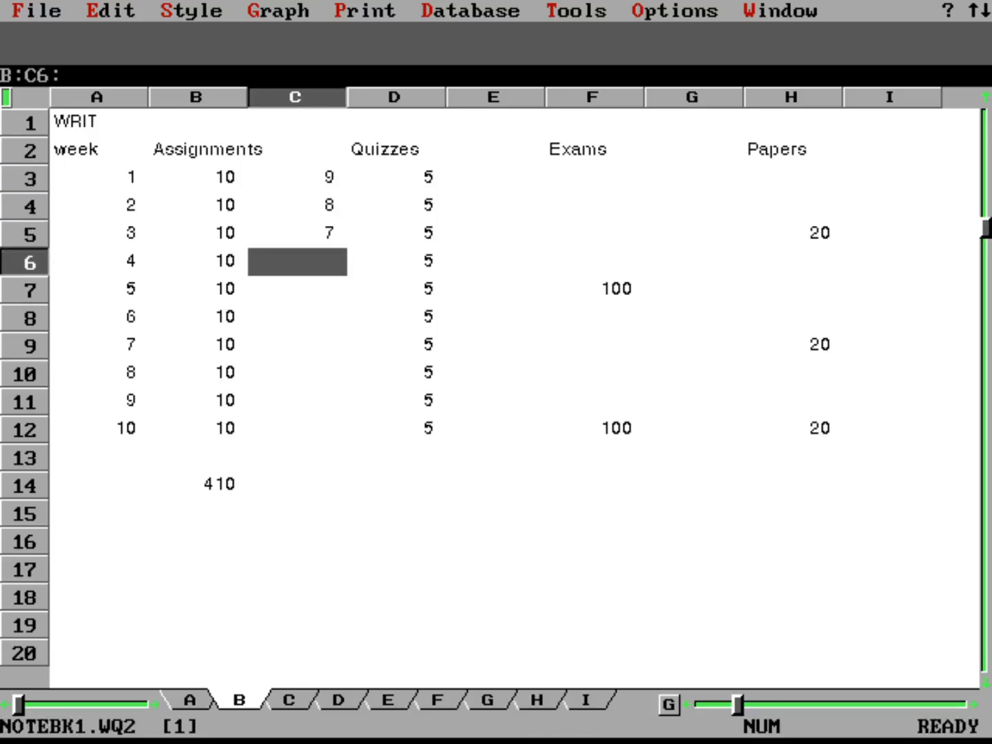
pyautogui.write('9')
pyautogui.press('Down')
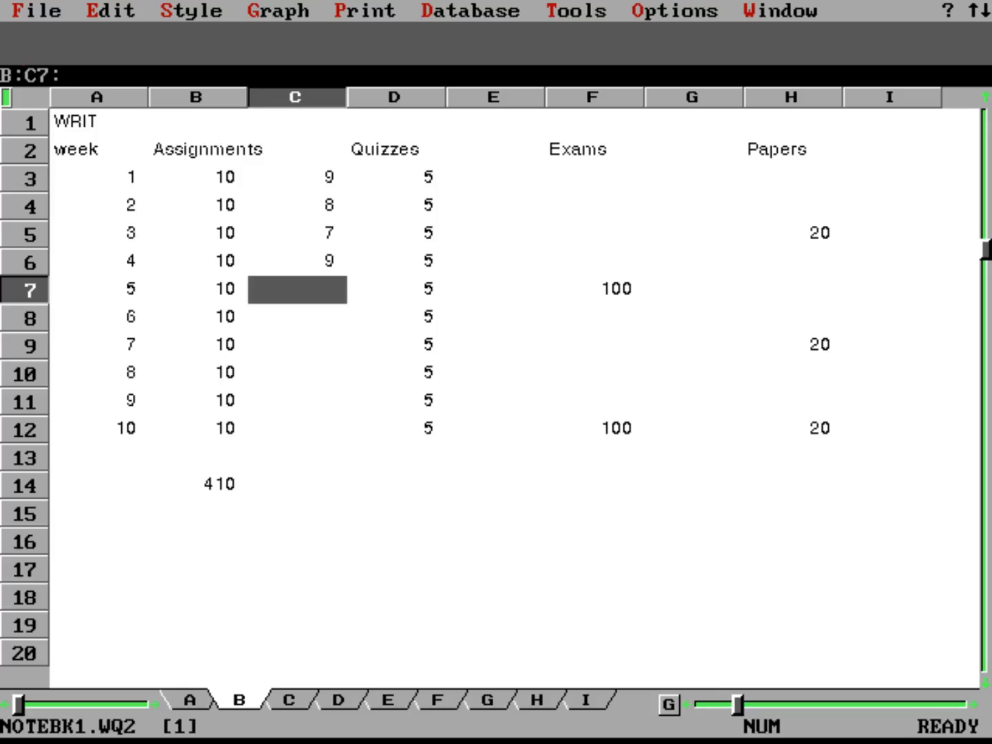
# Enter the assignment scores 8, 8, 7, 8 and 8 for weeks 5 to 9 in cells C7 to C11.
pyautogui.write('8')
pyautogui.press('Down')
pyautogui.write('8')
pyautogui.press('Down')
pyautogui.write('7')
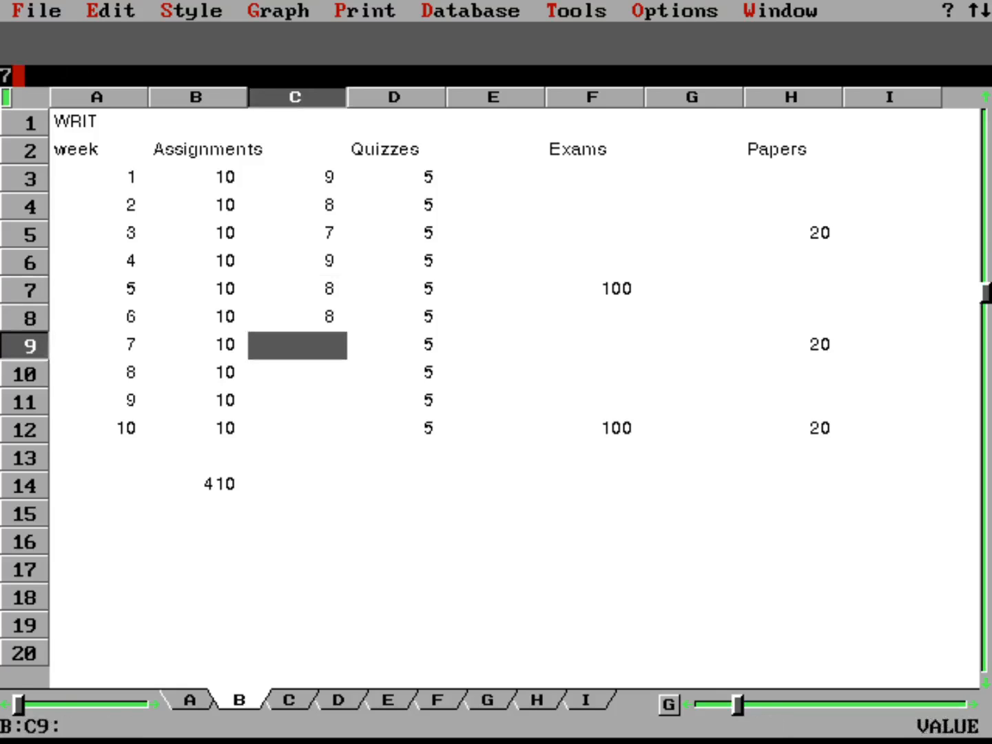
pyautogui.press('Down')
pyautogui.write('89')
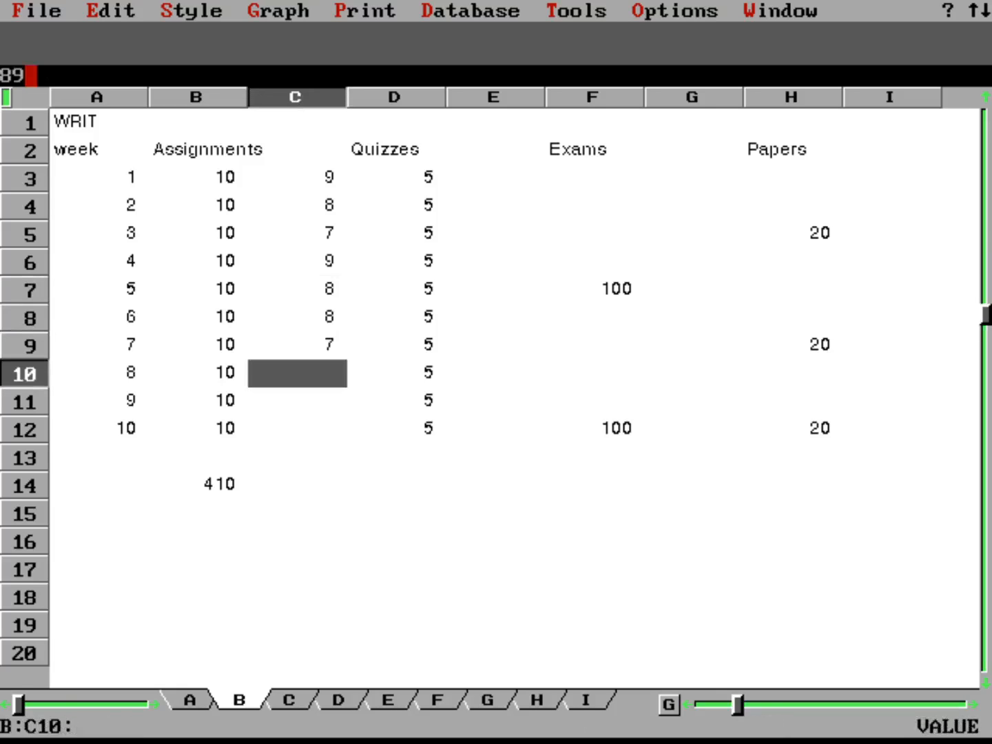
pyautogui.press('BackSpace')
pyautogui.press('Down')
pyautogui.write('8')
pyautogui.press('Down')
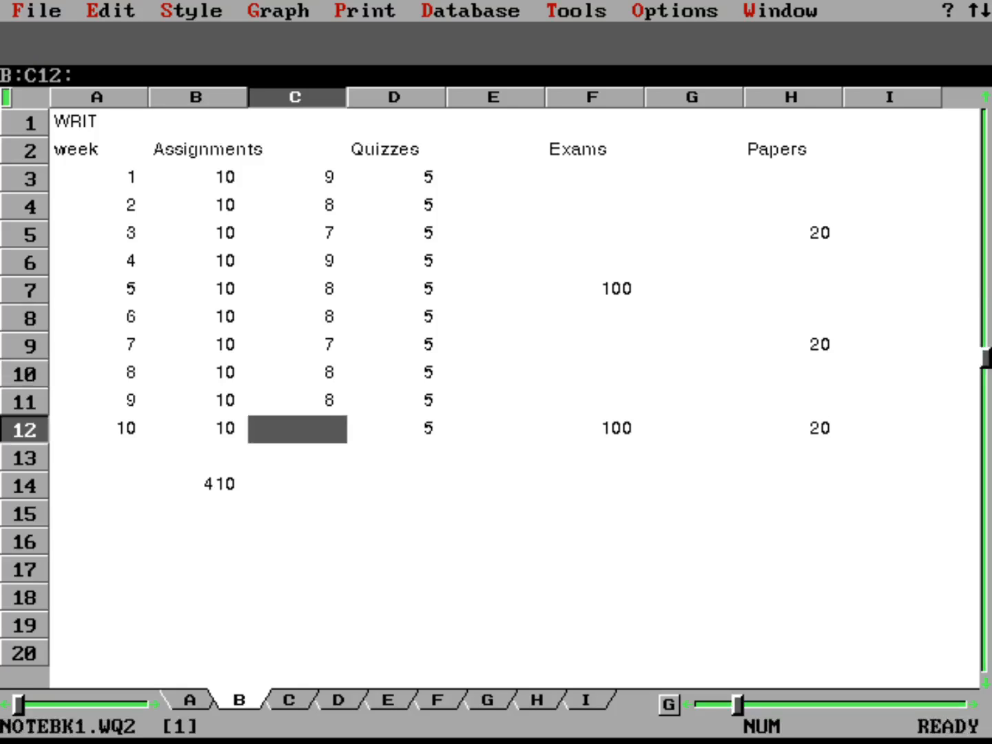
# Enter the quiz scores 4, 5, 5 and 4 for weeks 1 to 4 in cells E3 to E6.
pyautogui.press('Left')
pyautogui.press('Right')
pyautogui.press('Right')
pyautogui.press('Right')
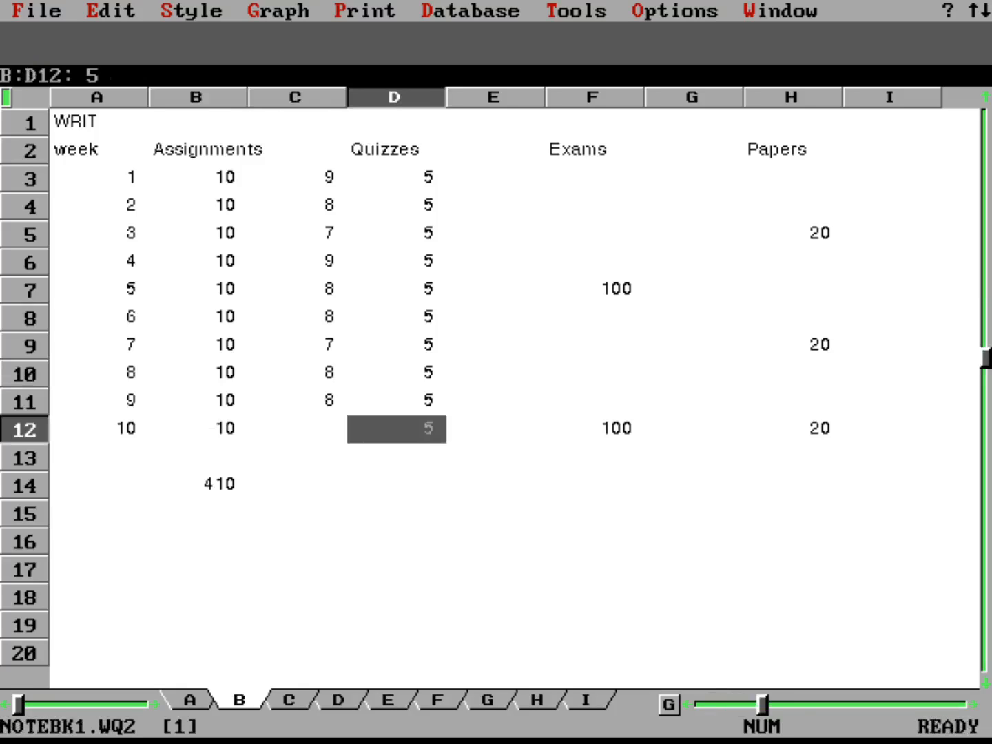
pyautogui.press('Up')
pyautogui.press('Up')
pyautogui.press('Up')
pyautogui.press('Up')
pyautogui.press('Up')
pyautogui.press('Up')
pyautogui.press('Up')
pyautogui.press('Up')
pyautogui.press('Up')
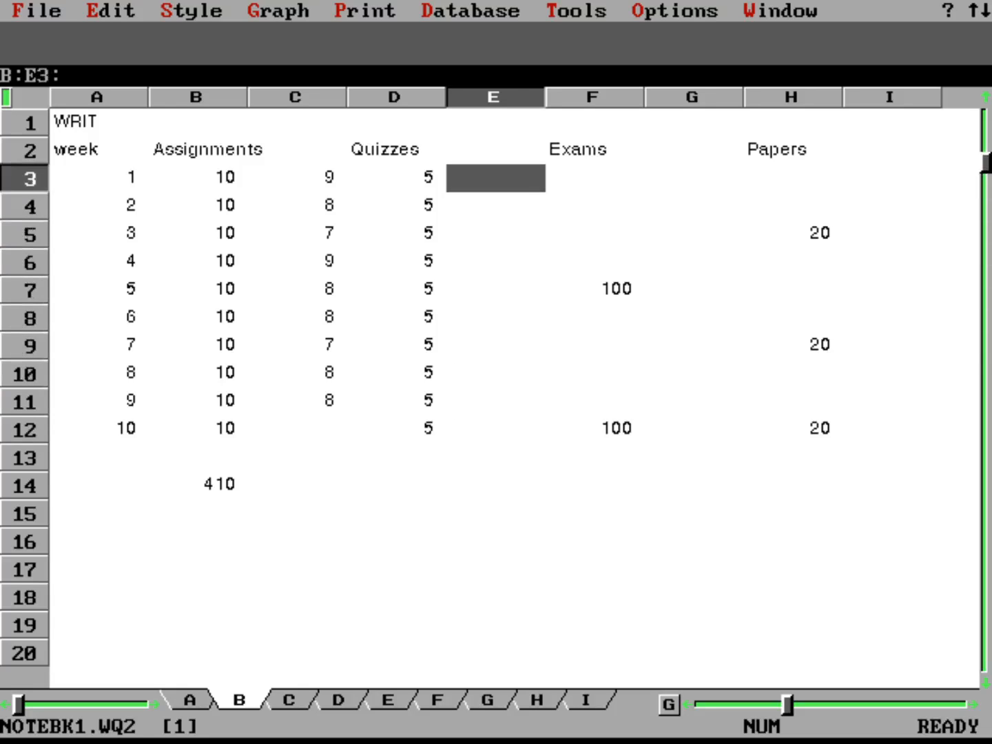
pyautogui.write('4')
pyautogui.press('Down')
pyautogui.write('5')
pyautogui.press('Down')
pyautogui.write('5')
pyautogui.press('Return')
pyautogui.press('Down')
pyautogui.write('4')
pyautogui.press('Down')
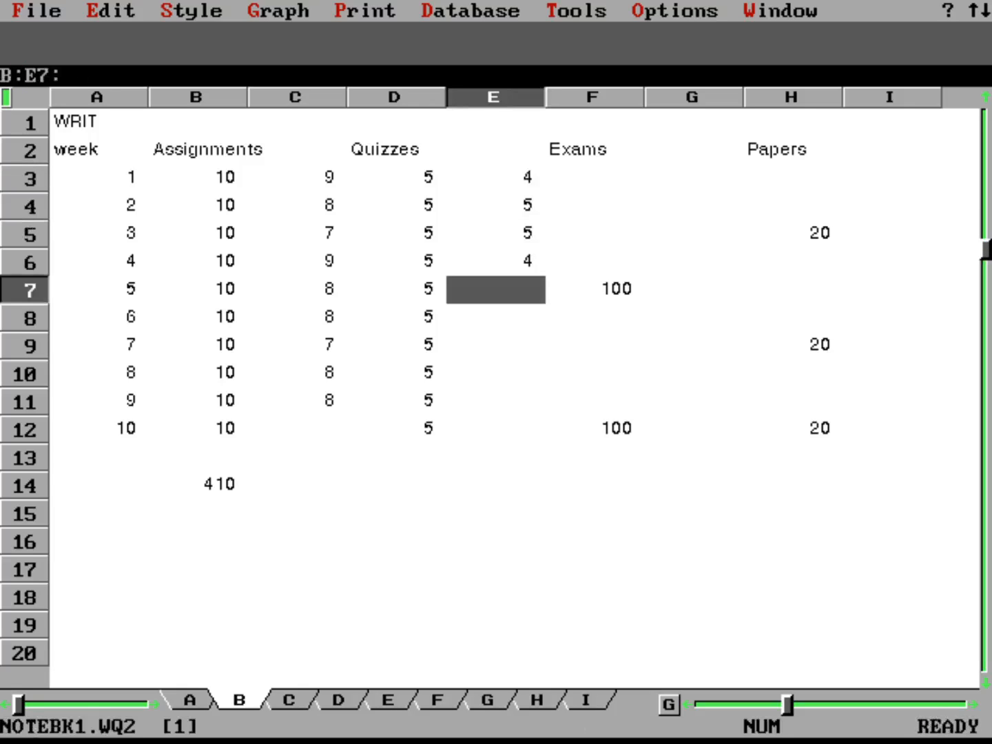
# Enter the quiz scores 5, 5, 4, 4 and 4 for weeks 5 to 9 in cells E7 to E11.
pyautogui.write('5')
pyautogui.press('Down')
pyautogui.write('5')
pyautogui.press('Down')
pyautogui.write('4')
pyautogui.press('Down')
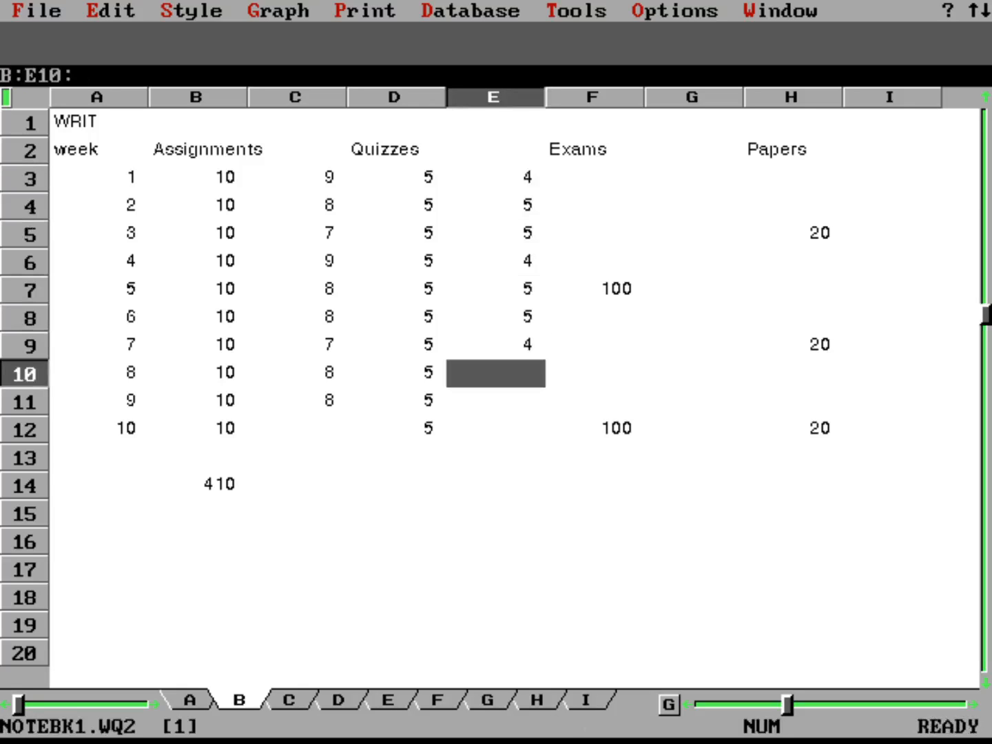
pyautogui.write('4')
pyautogui.press('Down')
pyautogui.write('4')
pyautogui.press('Down')
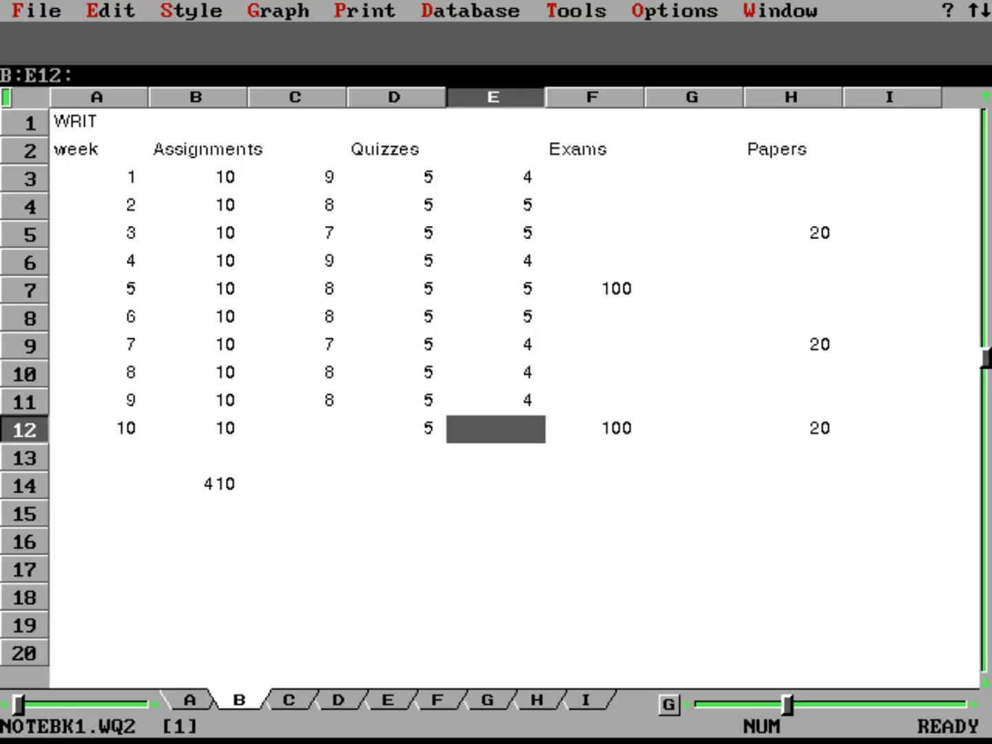
# Enter the week 5 exam score 94 in cell G7.
pyautogui.press('Up')
pyautogui.press('Up')
pyautogui.press('Up')
pyautogui.press('Up')
pyautogui.press('Up')
pyautogui.press('Up')
pyautogui.press('Up')
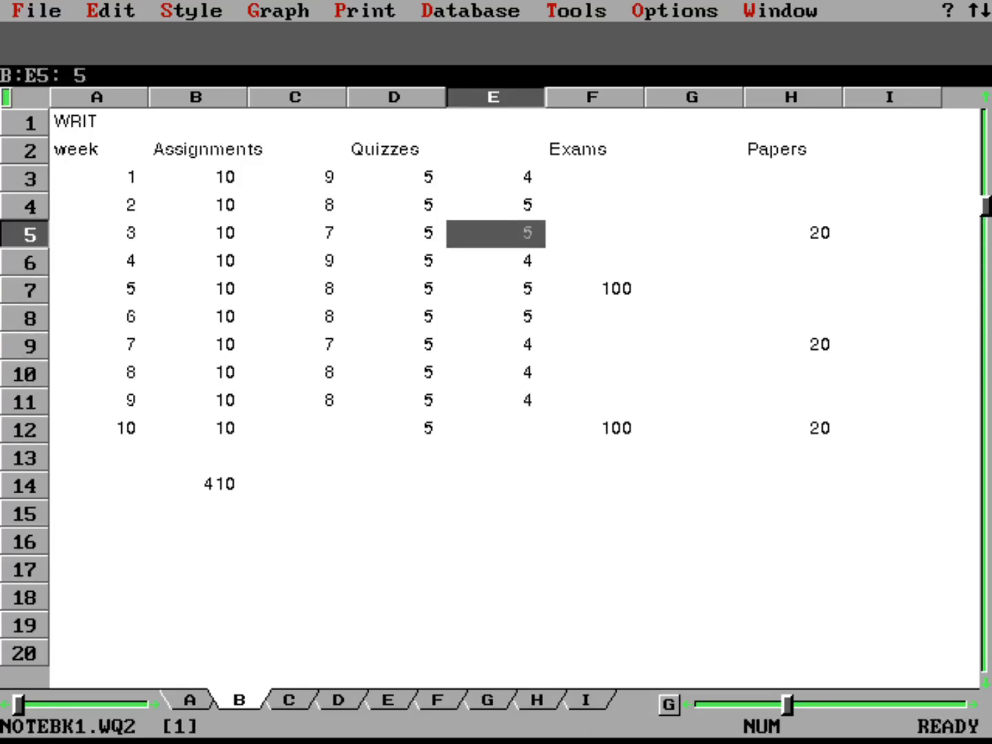
pyautogui.press('Right')
pyautogui.press('Down')
pyautogui.press('Right')
pyautogui.press('Down')
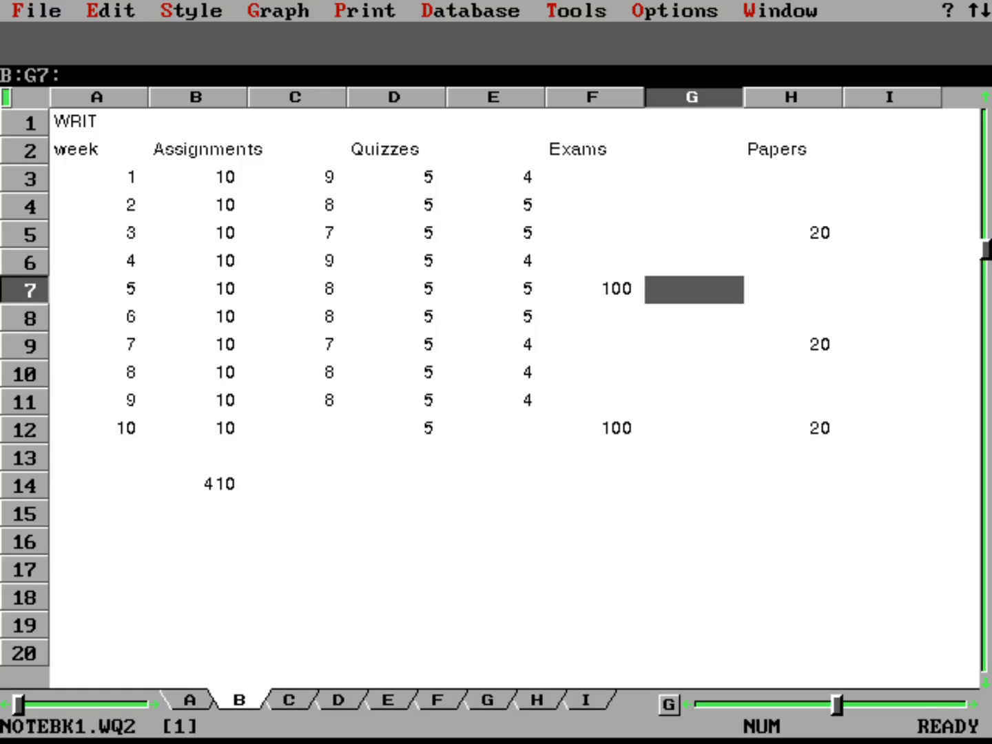
pyautogui.write('94')
pyautogui.press('Return')
# Enter the paper scores 19 for week 3 in cell I5 and 17 for week 7 in cell I9.
pyautogui.press('Up')
pyautogui.press('Up')
pyautogui.press('Right')
pyautogui.press('Right')
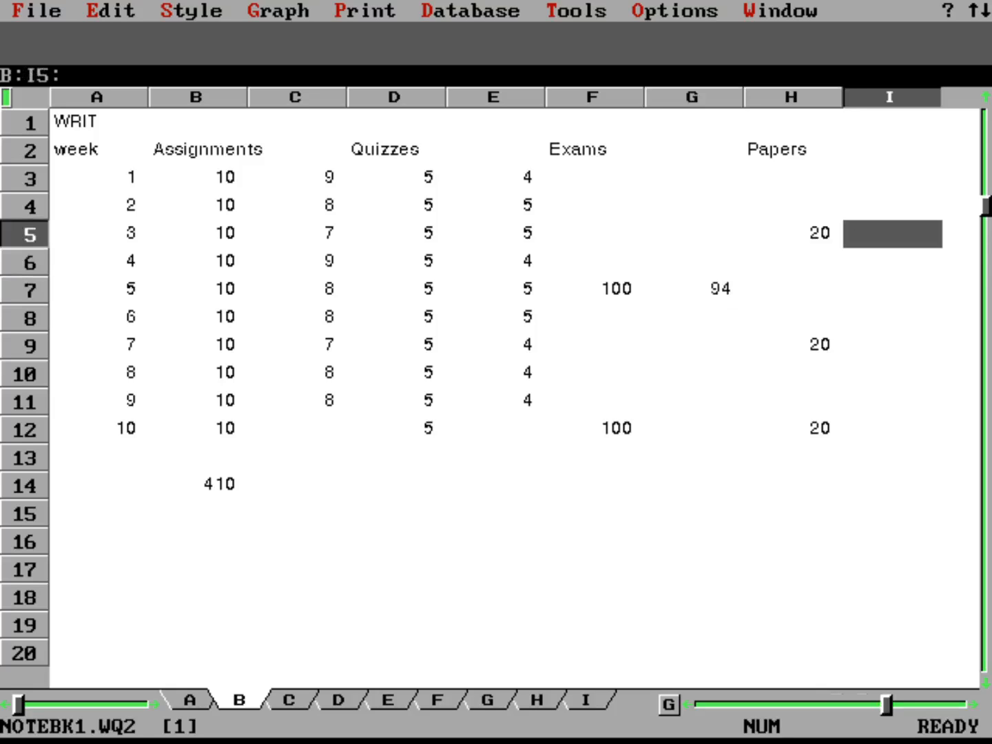
pyautogui.write('19')
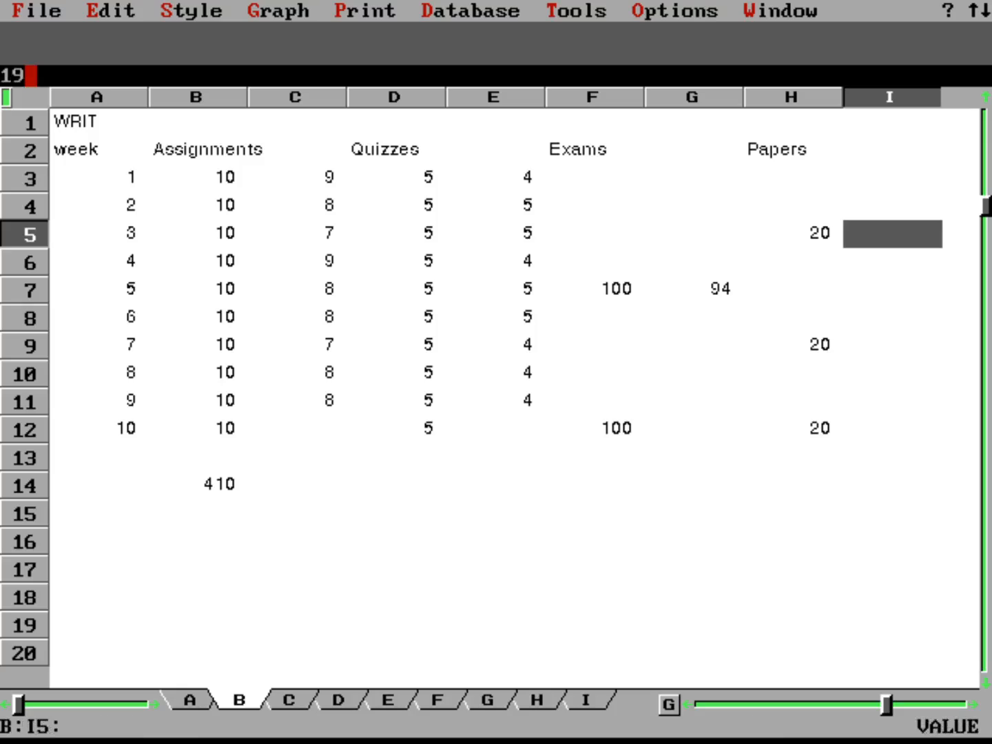
pyautogui.press('Down')
pyautogui.press('Down')
pyautogui.press('Down')
pyautogui.press('Down')
pyautogui.write('17')
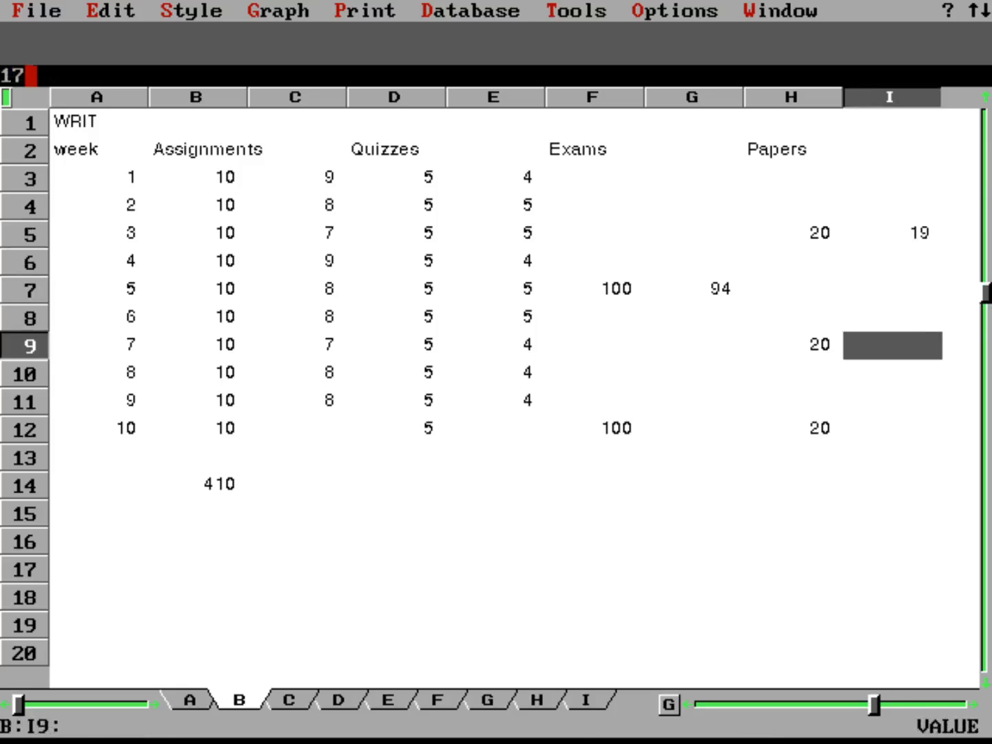
pyautogui.press('Down')
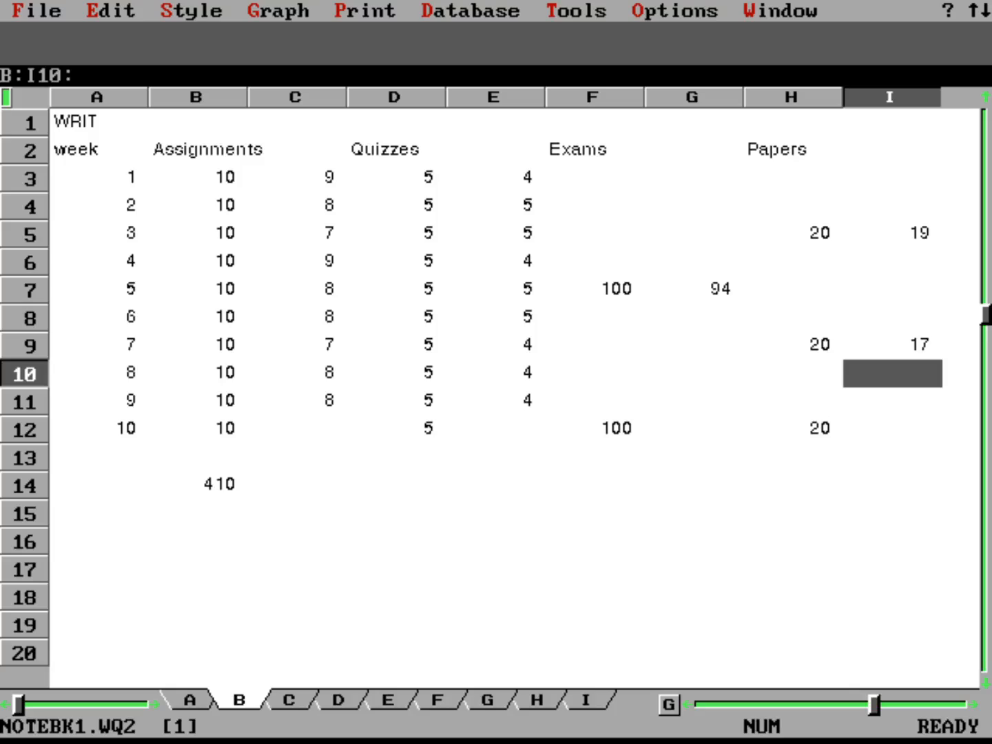
# Clear the week 10 possible quiz points from cell D12.
pyautogui.press('Down')
pyautogui.press('Down')
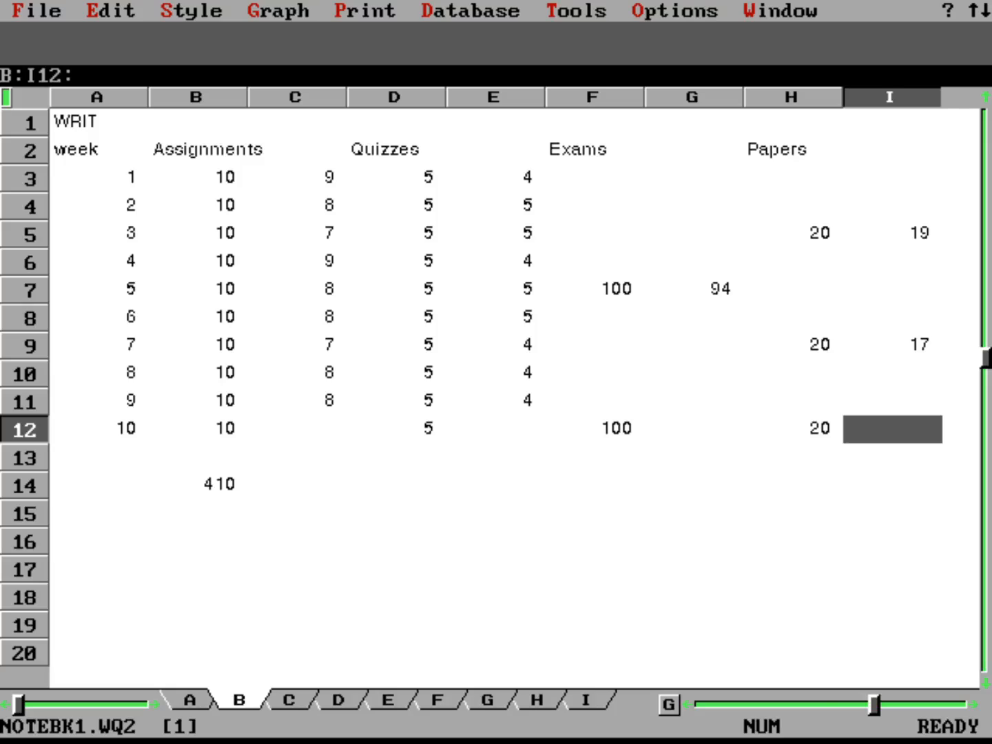
pyautogui.press('Left')
pyautogui.press('Left')
pyautogui.press('Left')
pyautogui.press('Left')
pyautogui.press('Left')
pyautogui.press('Left')
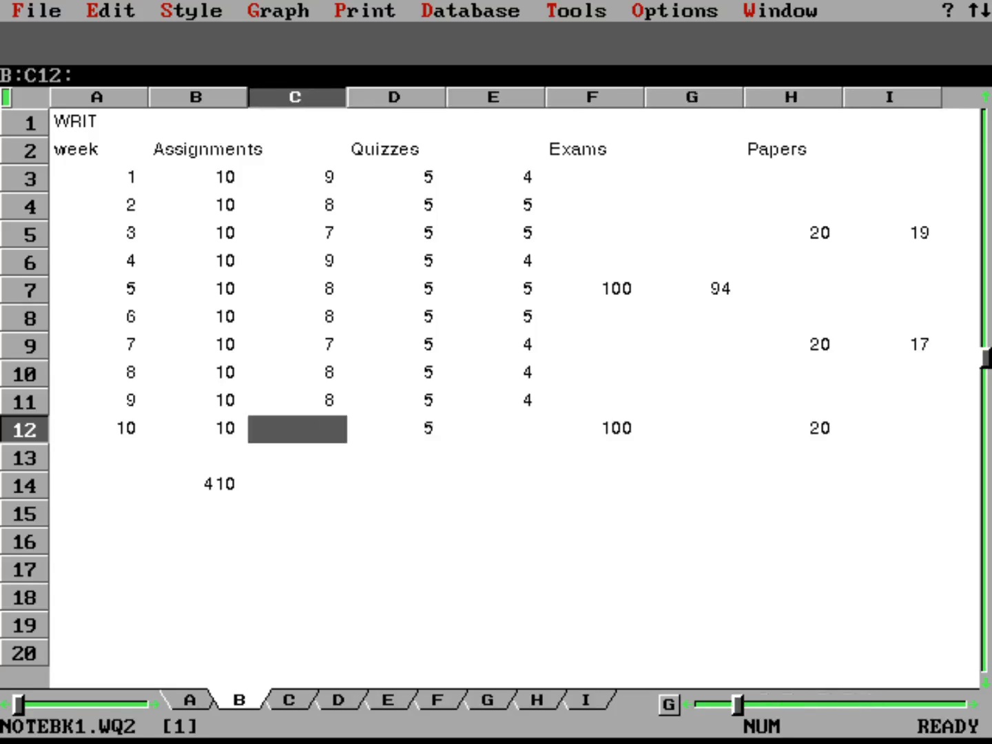
pyautogui.press('Right')
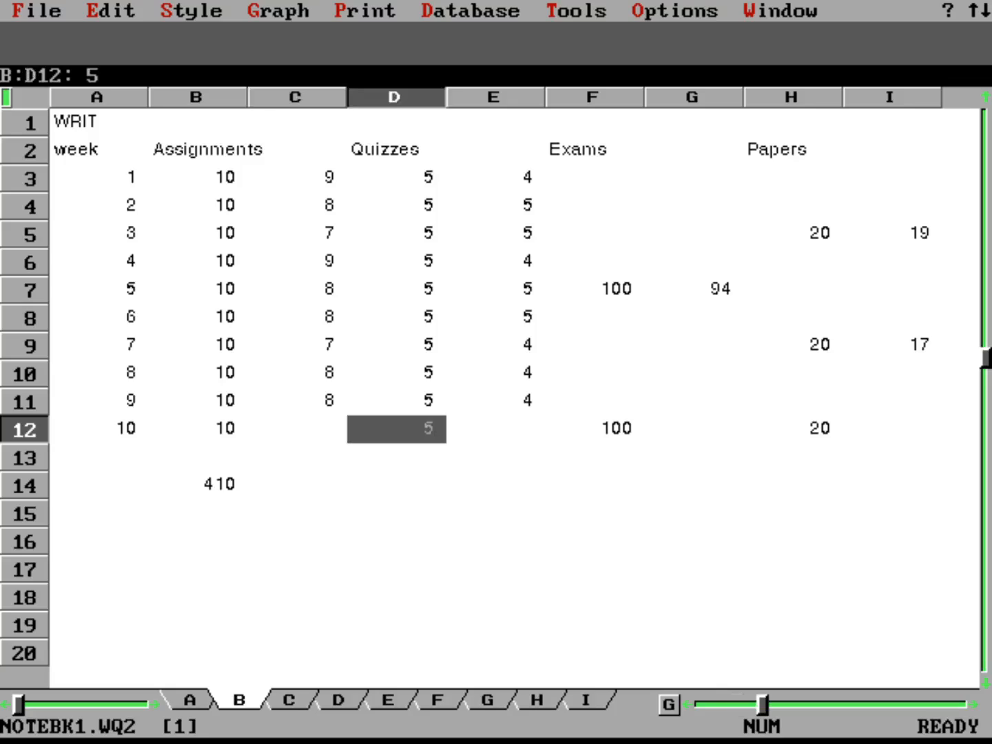
pyautogui.press('Right')
pyautogui.press('Right')
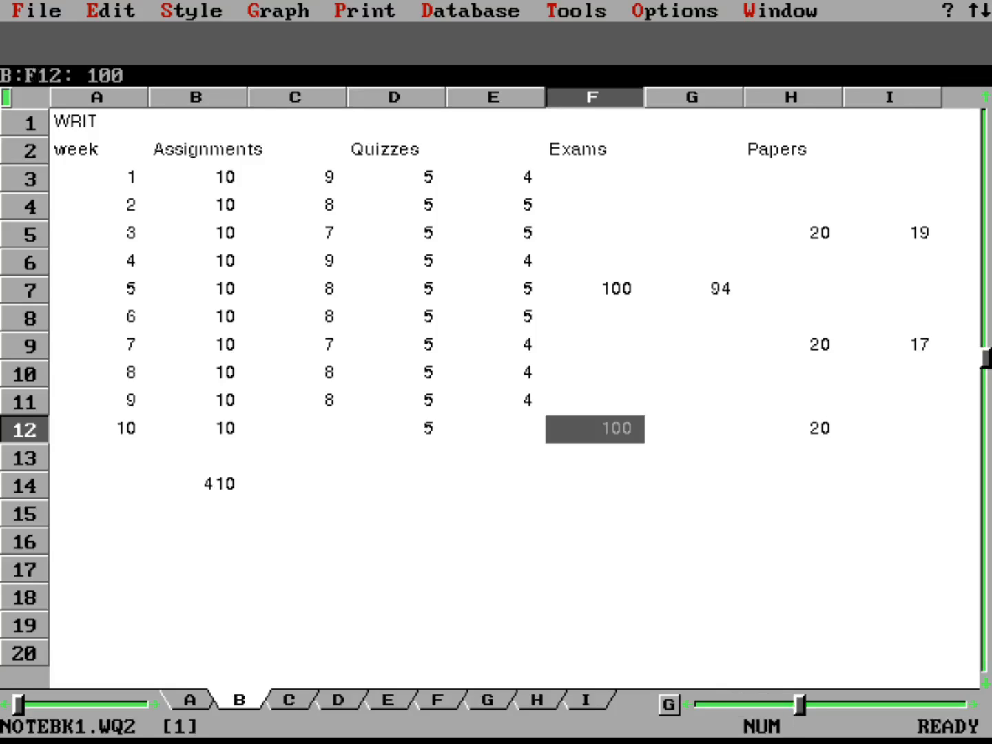
pyautogui.press('Left')
pyautogui.press('Left')
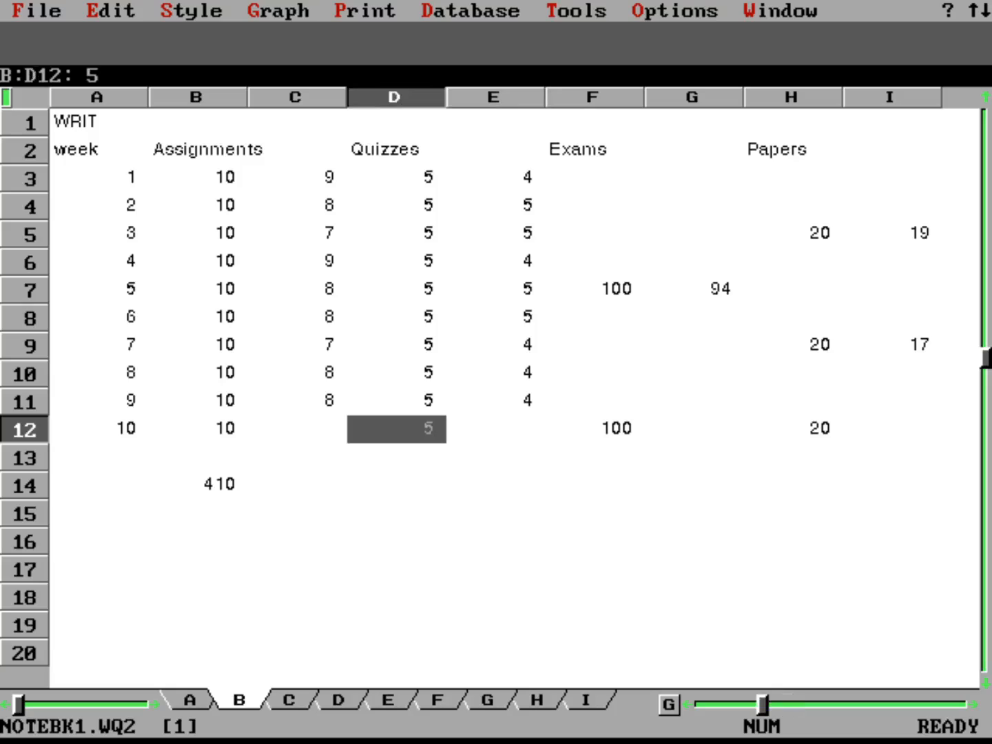
pyautogui.press('Delete')
# Check the total in cell B14 and clear the week 10 possible assignment points from cell B12.
pyautogui.press('Left')
pyautogui.press('Left')
pyautogui.press('Down')
pyautogui.press('Down')
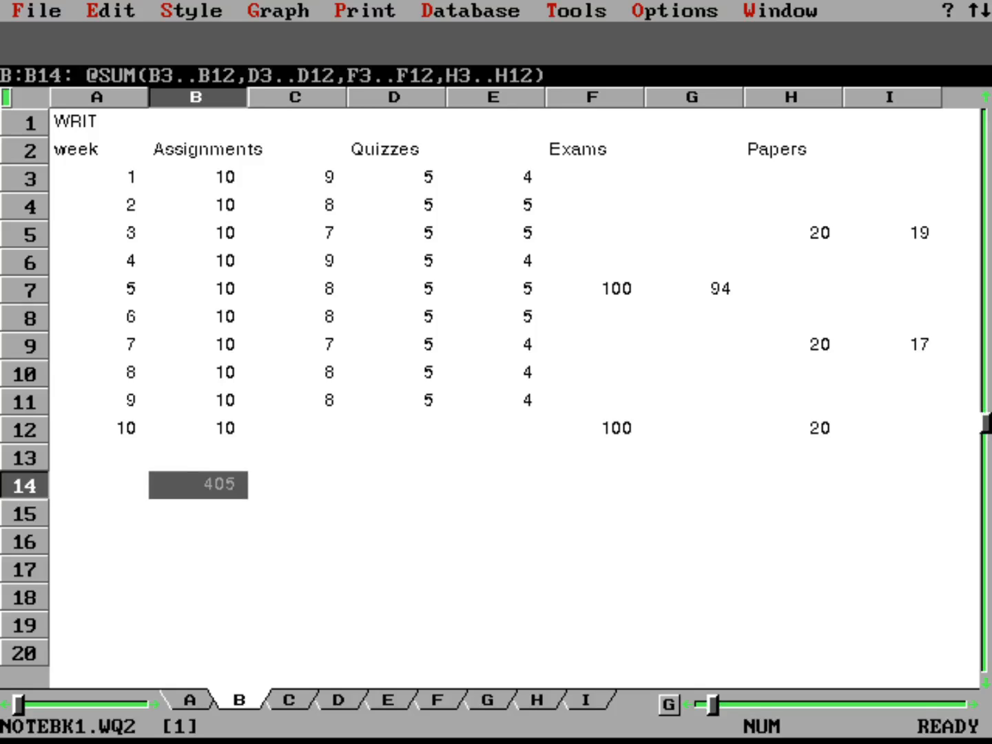
pyautogui.press('Up')
pyautogui.press('Up')
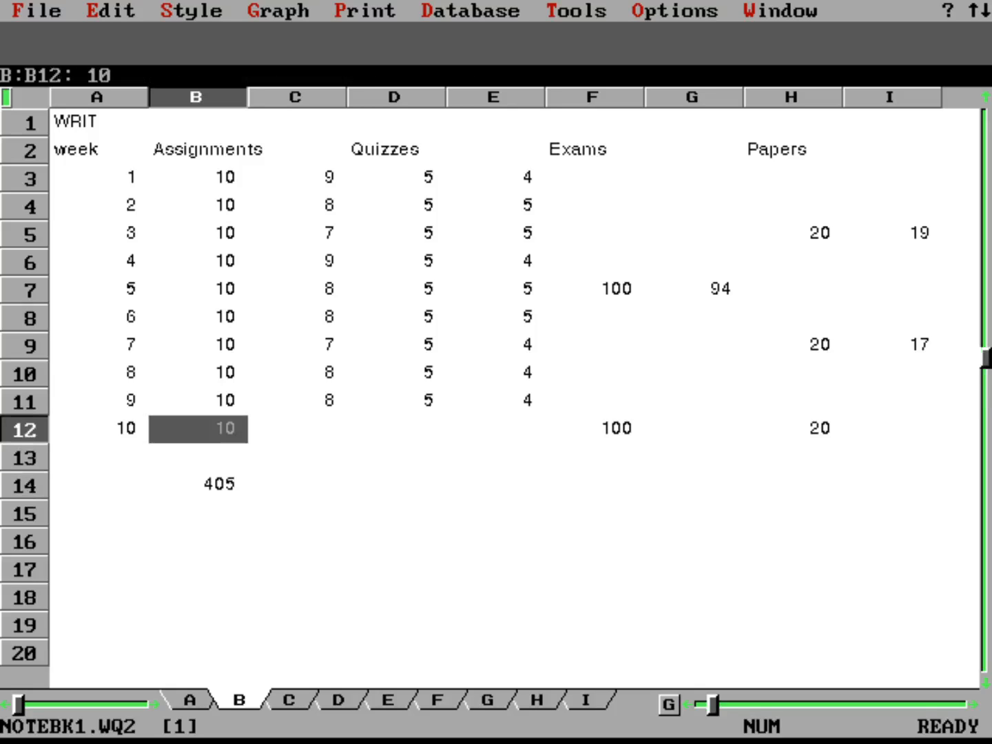
pyautogui.press('Delete')
pyautogui.press('Down')
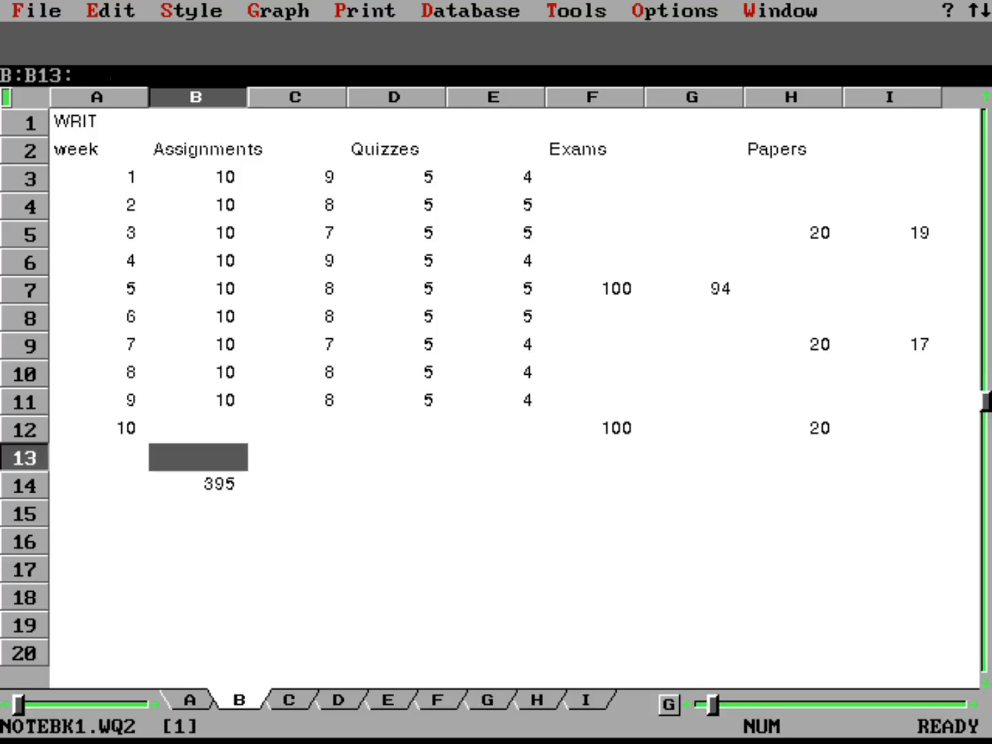
# Review the week 10 row across the assignment, quiz, exam and paper columns.
pyautogui.press('Up')
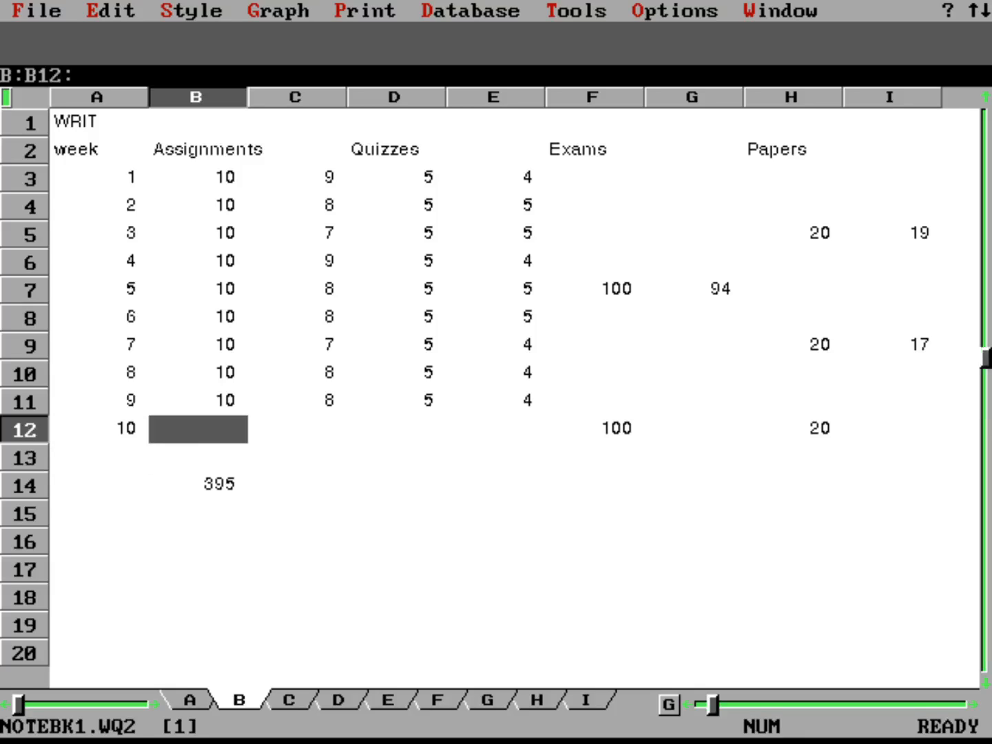
pyautogui.press('Right')
pyautogui.press('Right')
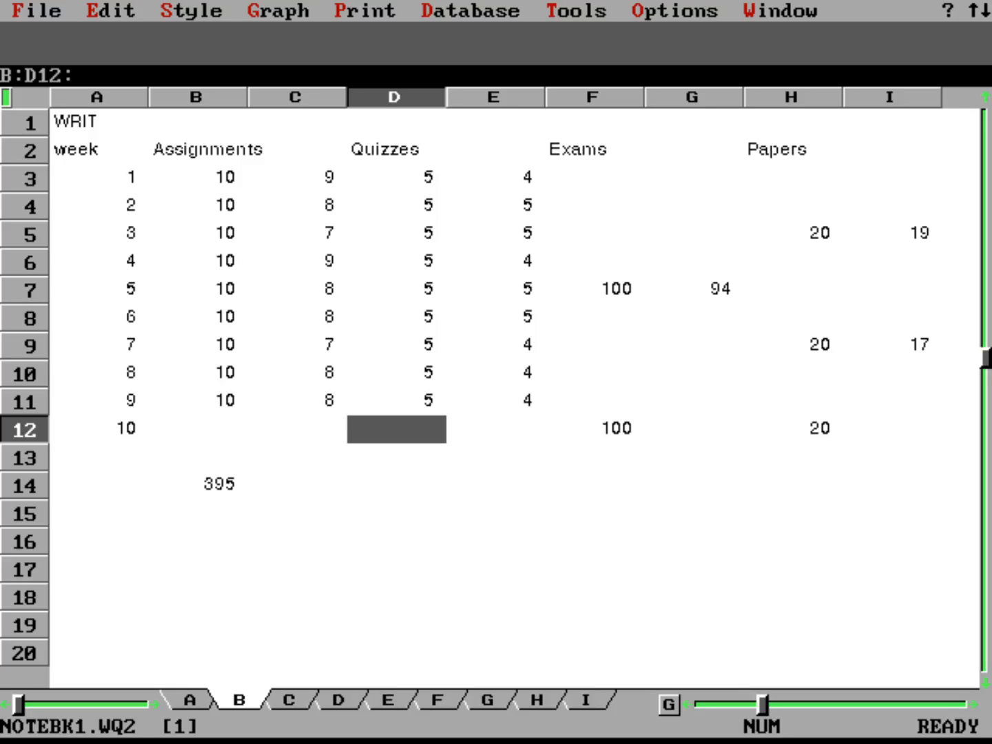
pyautogui.press('Right')
pyautogui.press('Right')
pyautogui.press('Right')
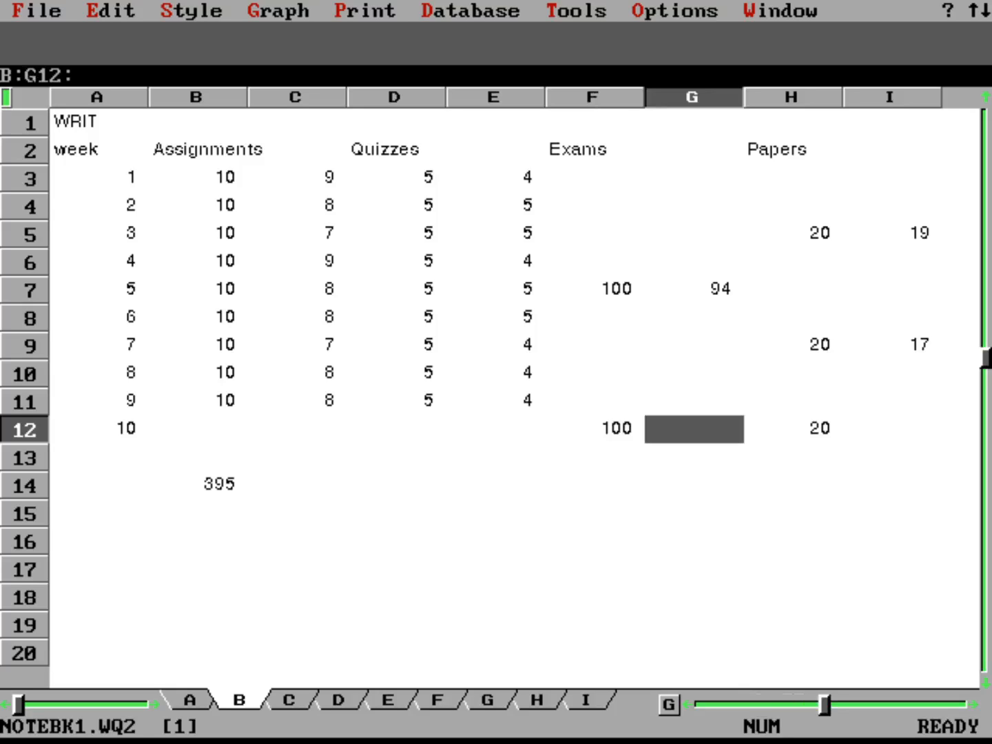
pyautogui.press('Right')
pyautogui.press('Right')
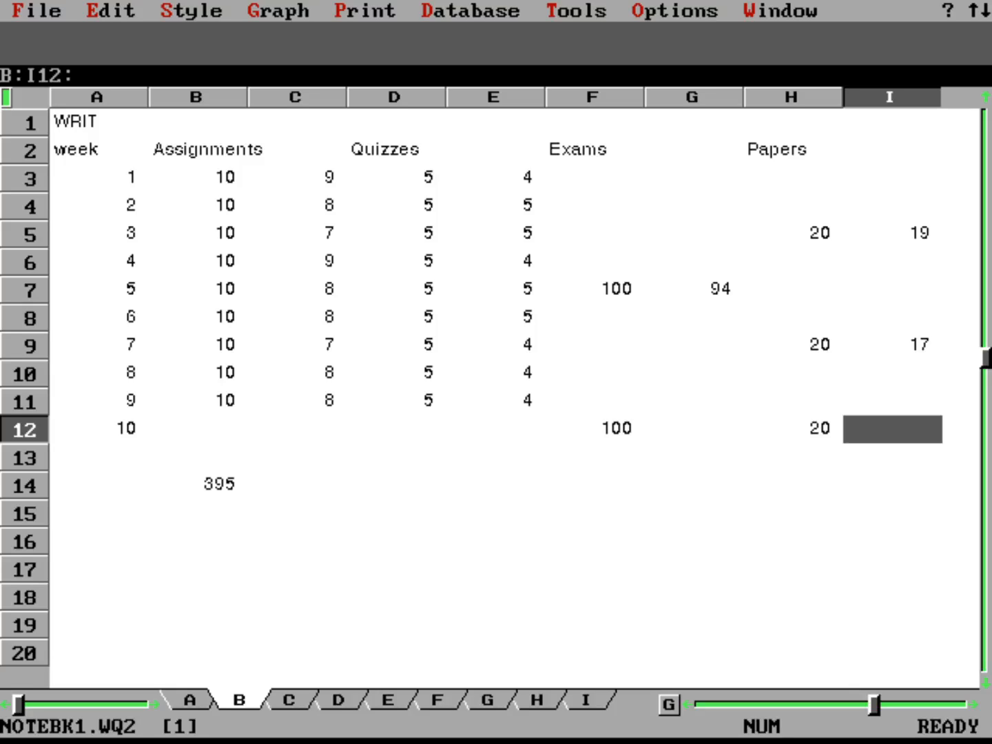
pyautogui.press('Left')
pyautogui.press('Left')
pyautogui.press('Left')
pyautogui.press('Left')
pyautogui.press('Left')
pyautogui.press('Left')
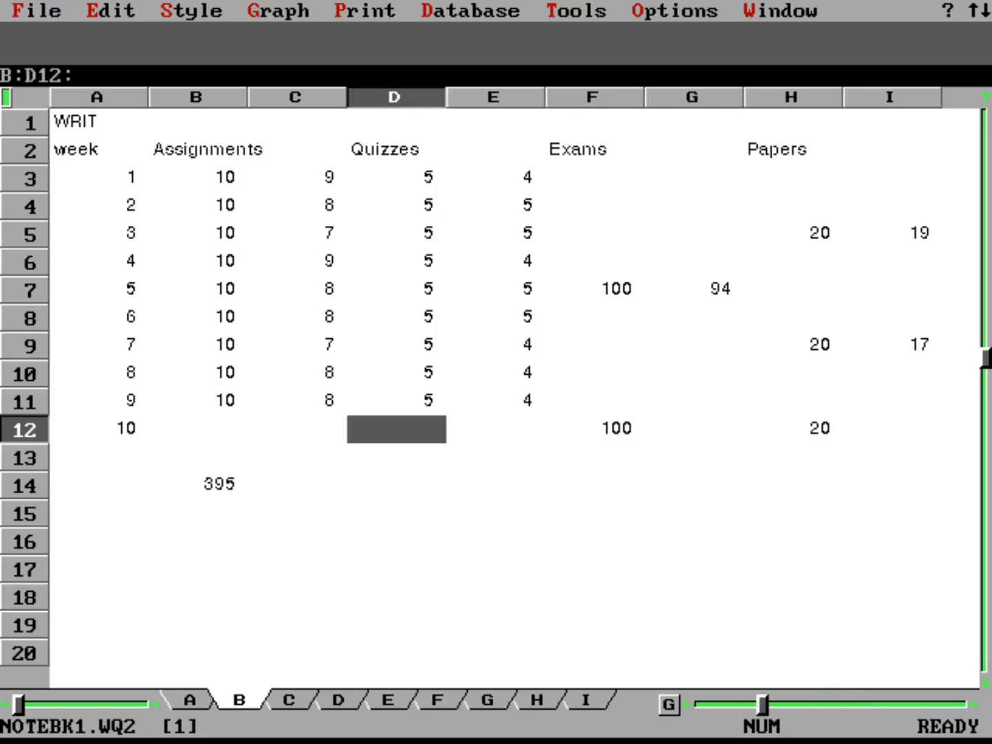
pyautogui.press('Down')
pyautogui.press('Down')
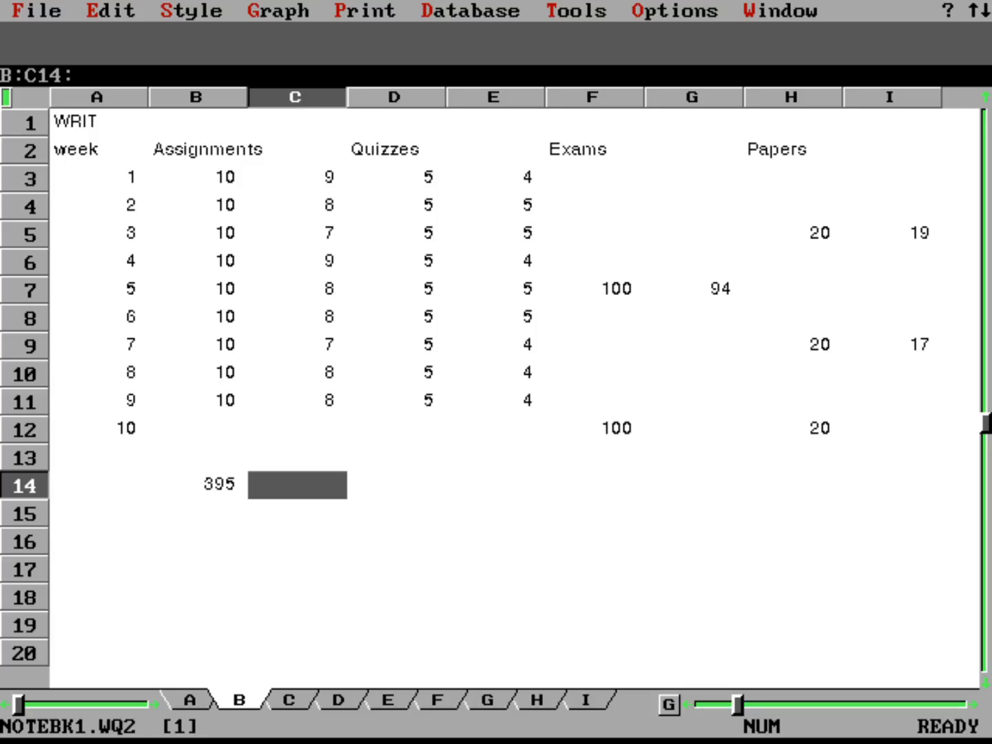
pyautogui.write('@SUM(')
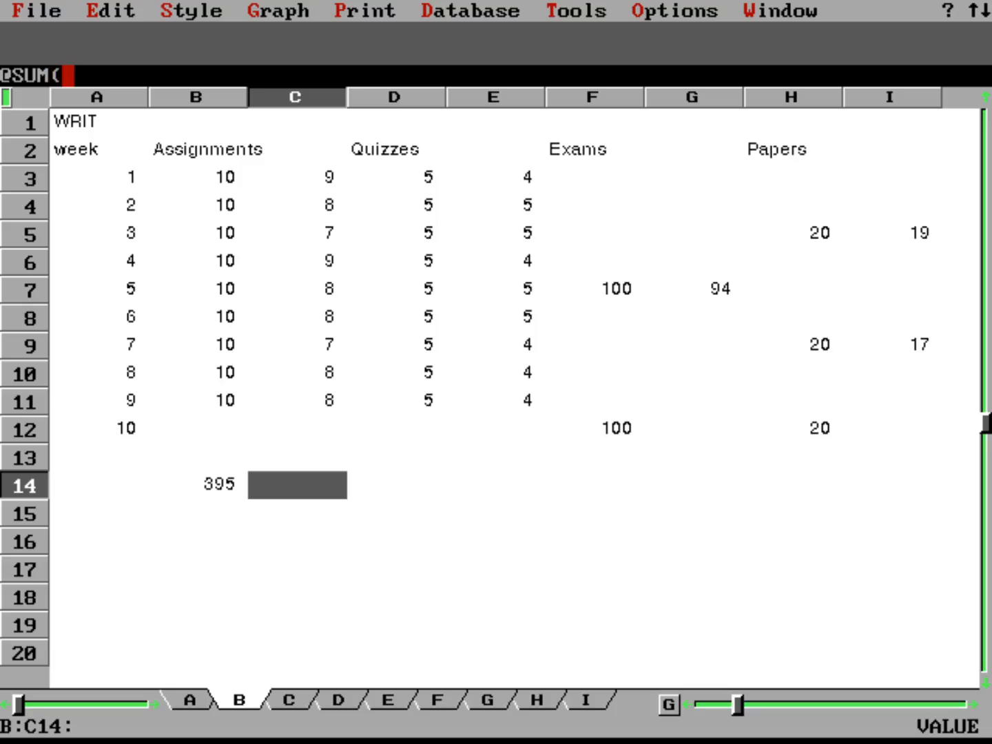
pyautogui.write('c3..')
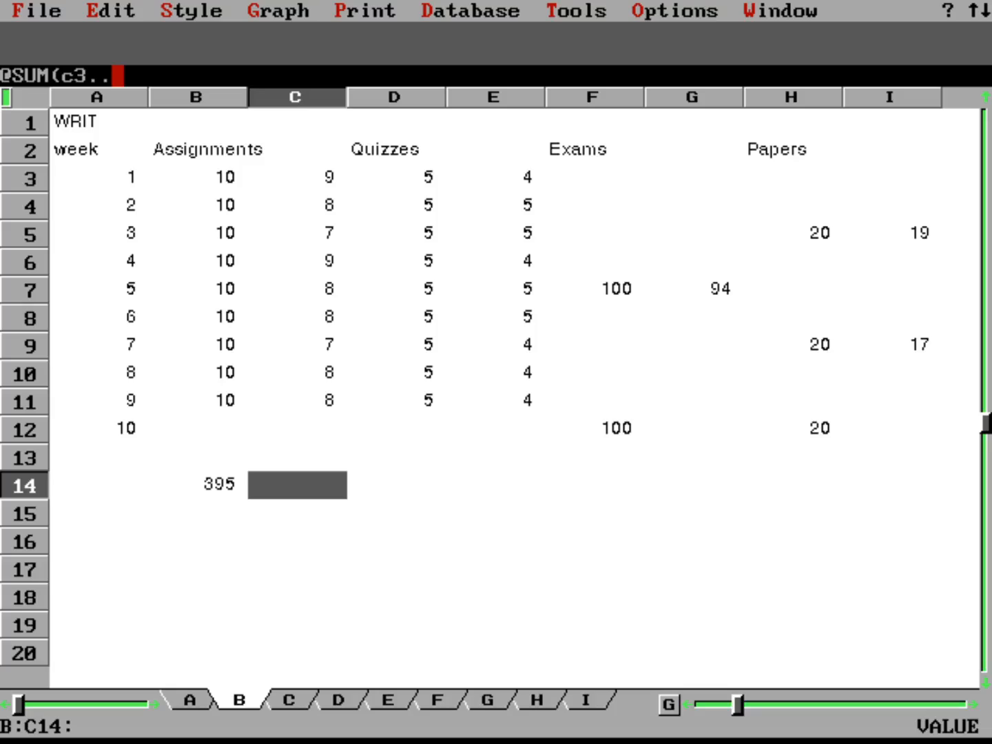
pyautogui.write('c12')
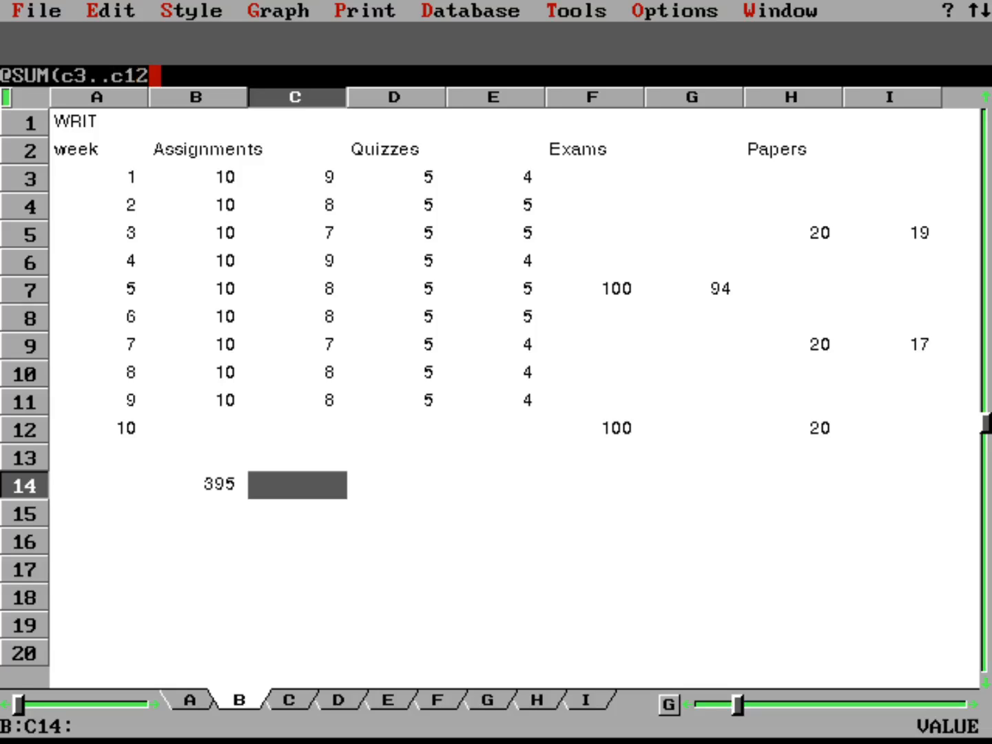
pyautogui.write(',')
pyautogui.write('e')
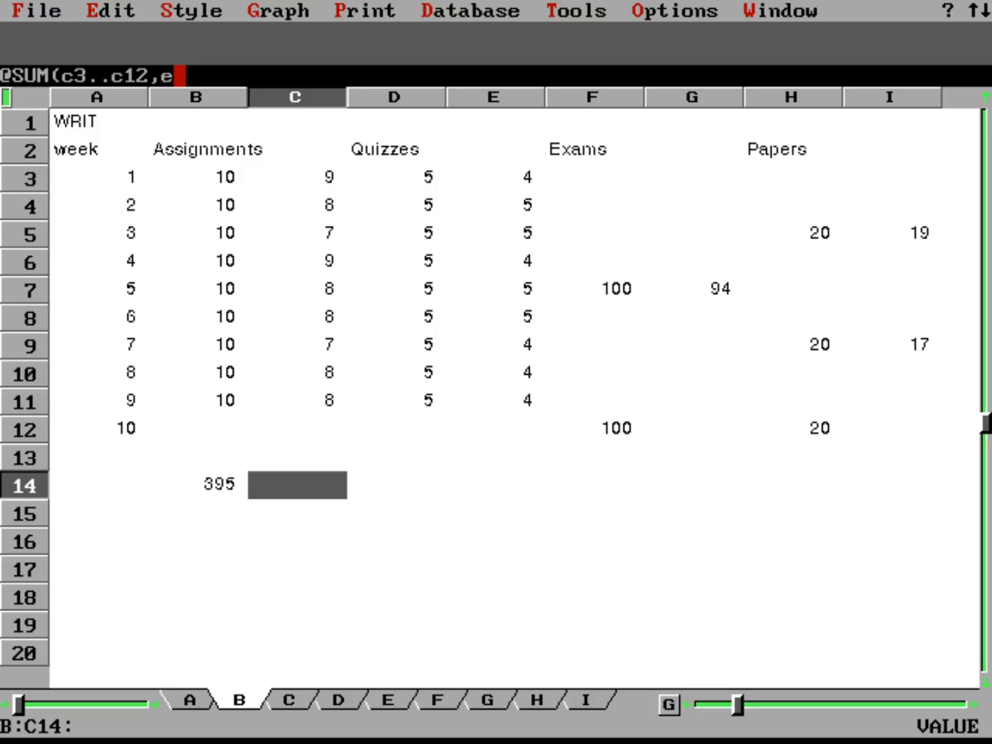
pyautogui.write('3..e12')
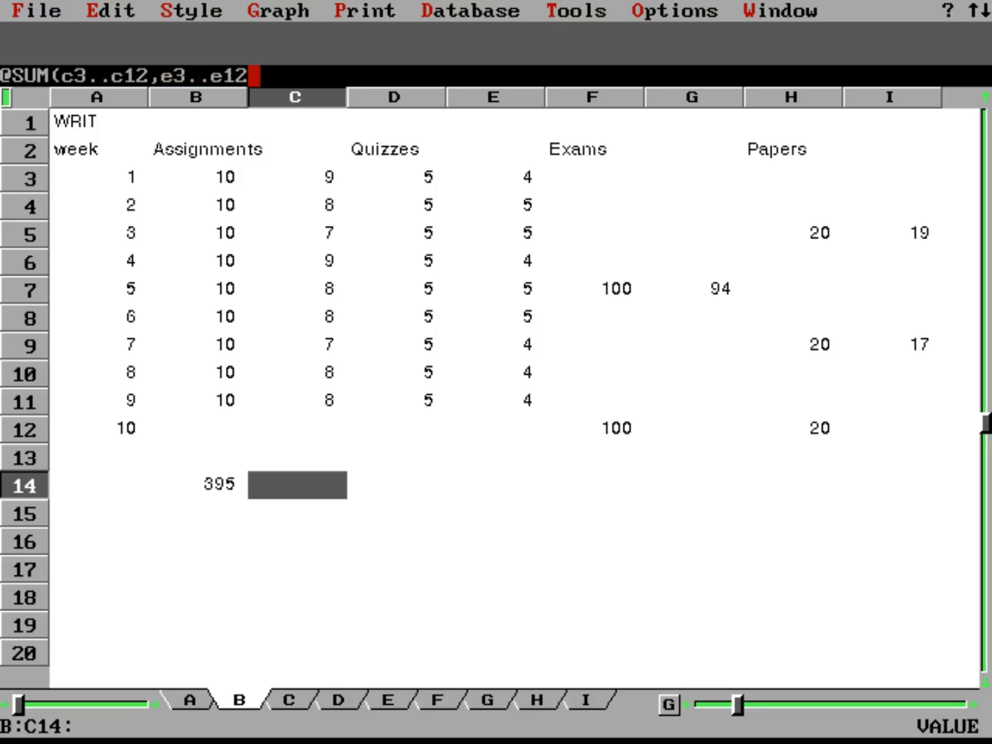
pyautogui.write(',g3..g')
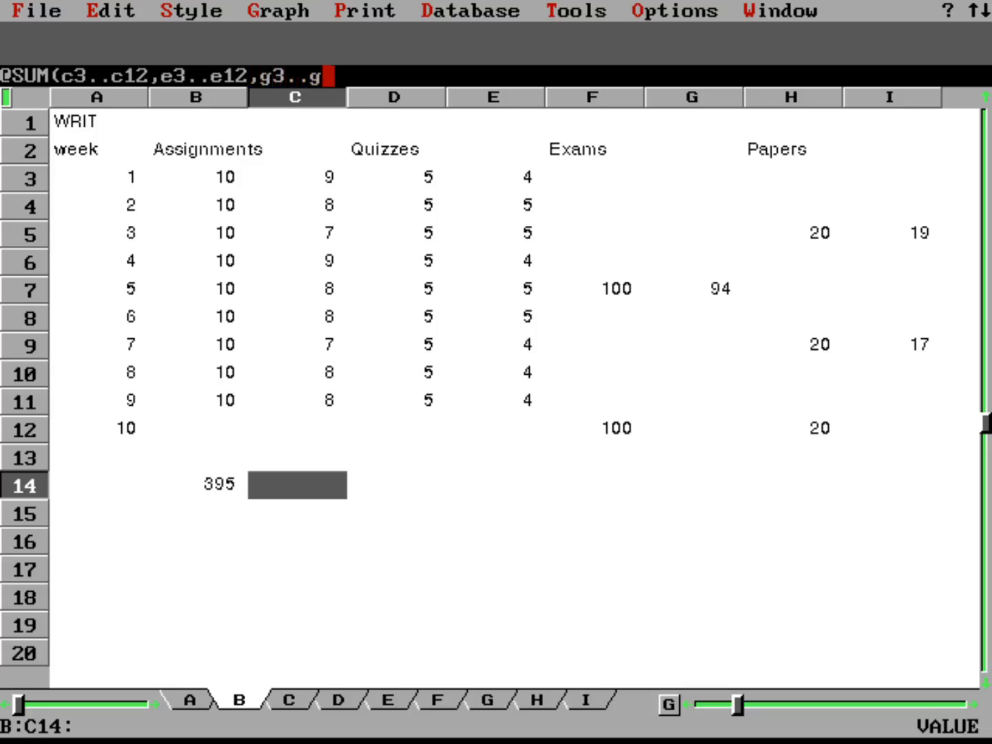
pyautogui.write('12,i')
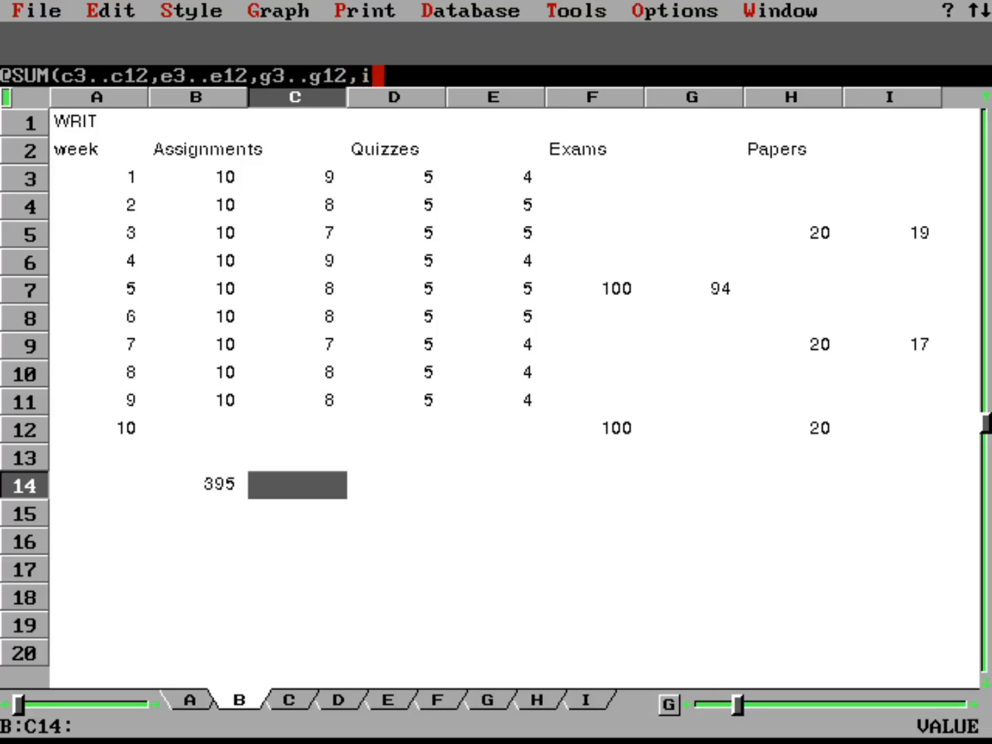
pyautogui.write('3..i12)')
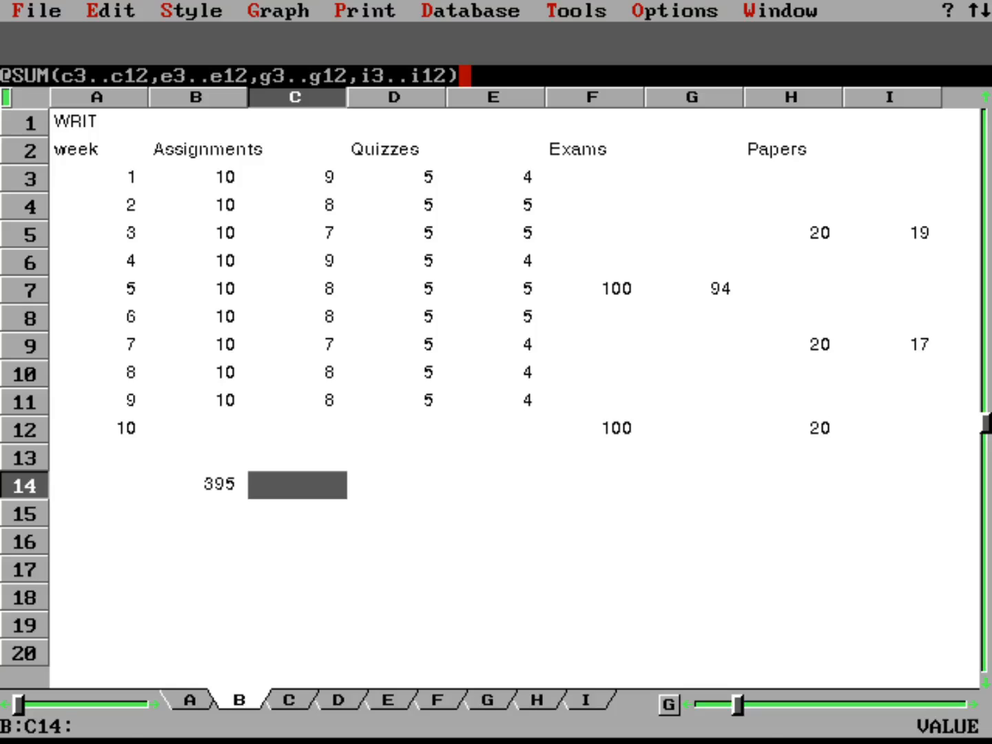
pyautogui.press('Return')
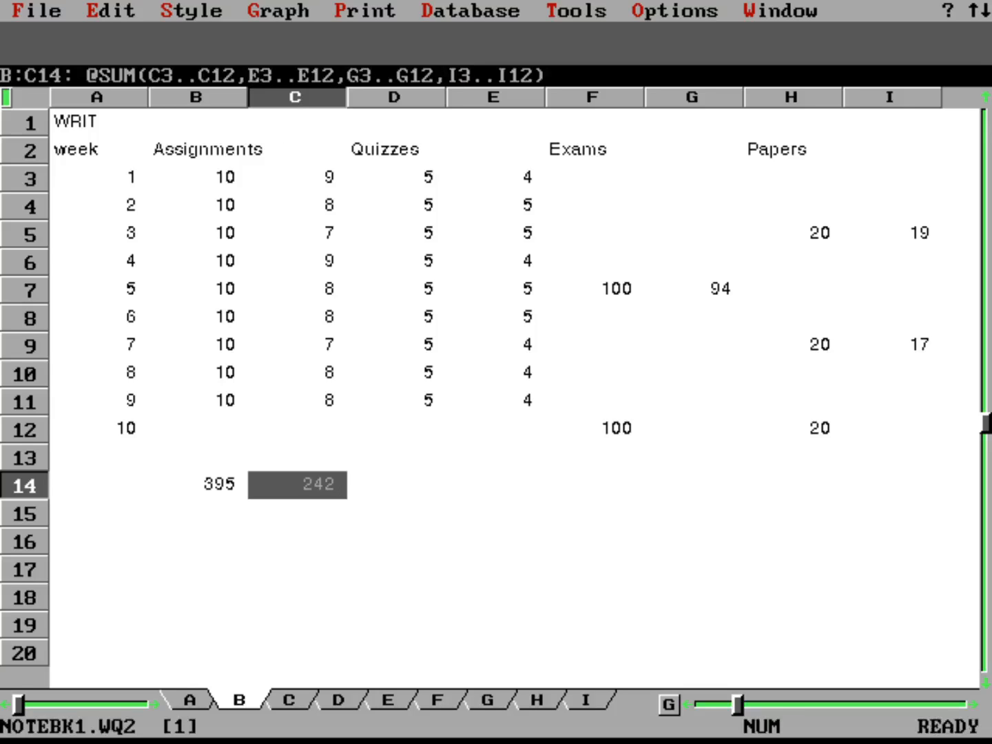
# Try to divide the earned points by the possible points by entering c14/b14 in cell C15.
pyautogui.press('Down')
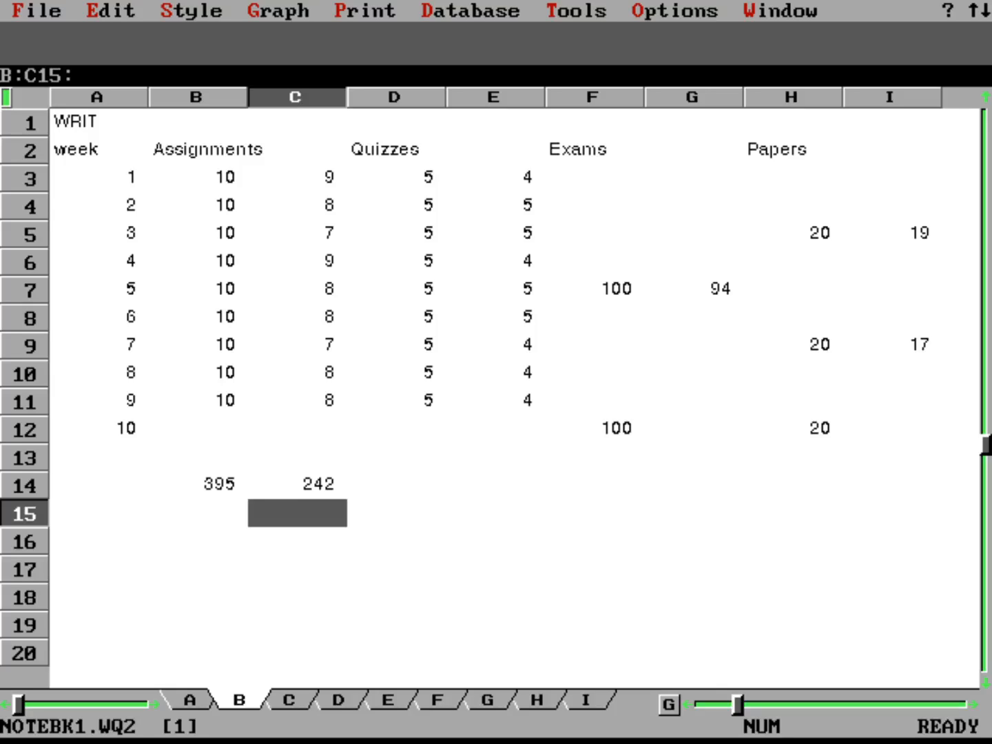
pyautogui.write('c14/')
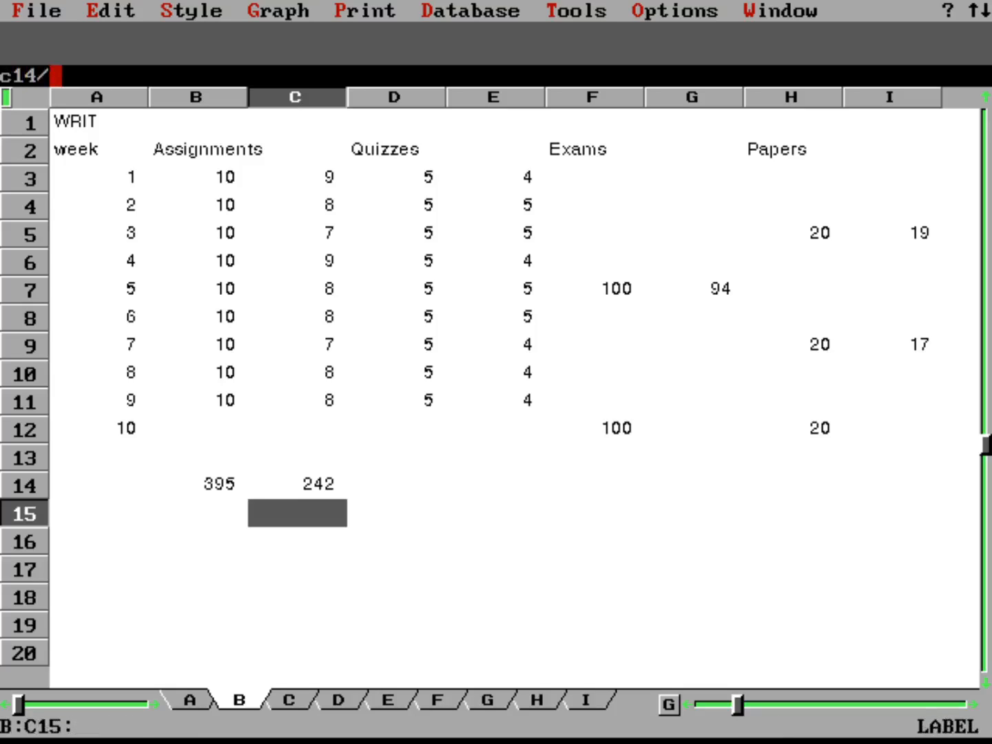
pyautogui.write('b14')
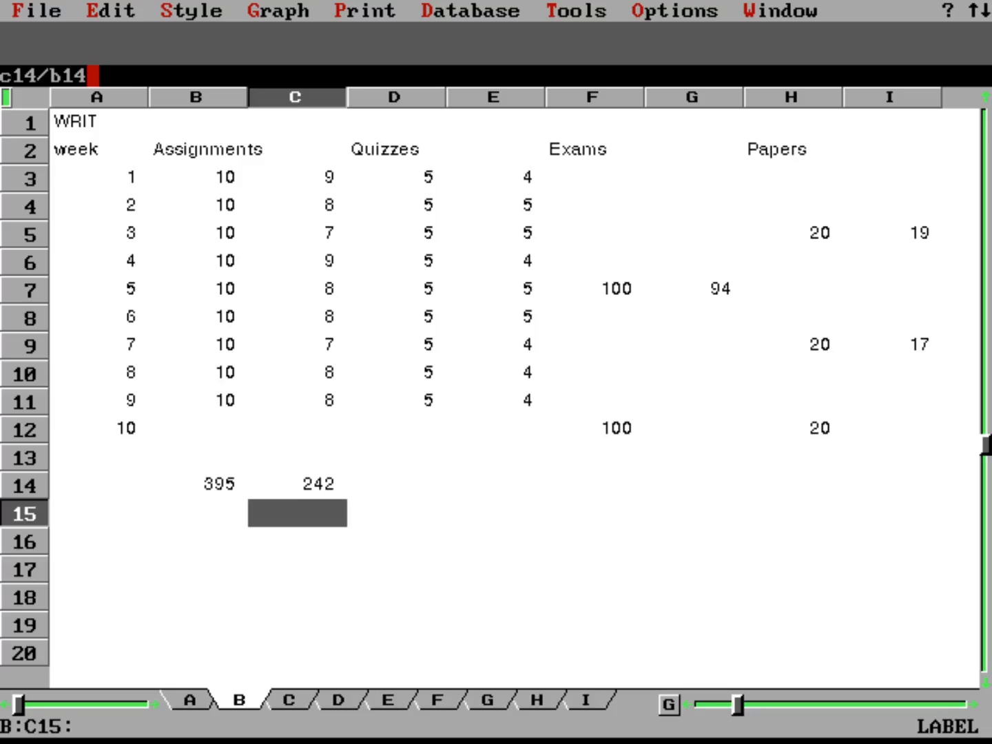
pyautogui.press('Return')
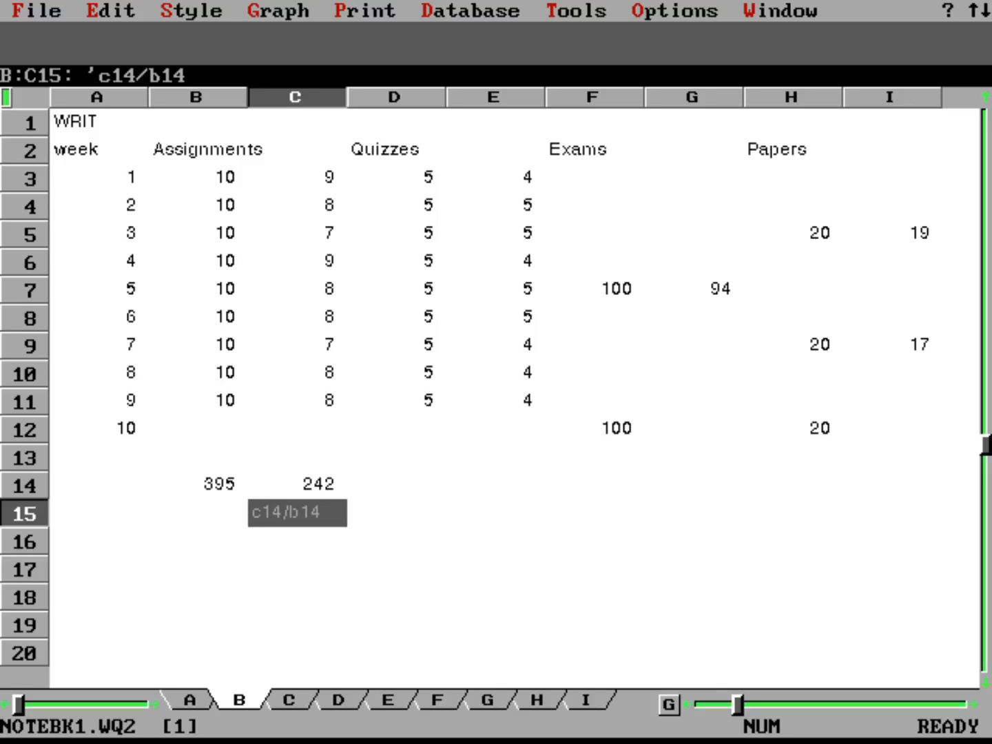
# Replace the entry in cell C15 with the formula +c14/b14 to divide earned points by possible points.
pyautogui.press('Delete')
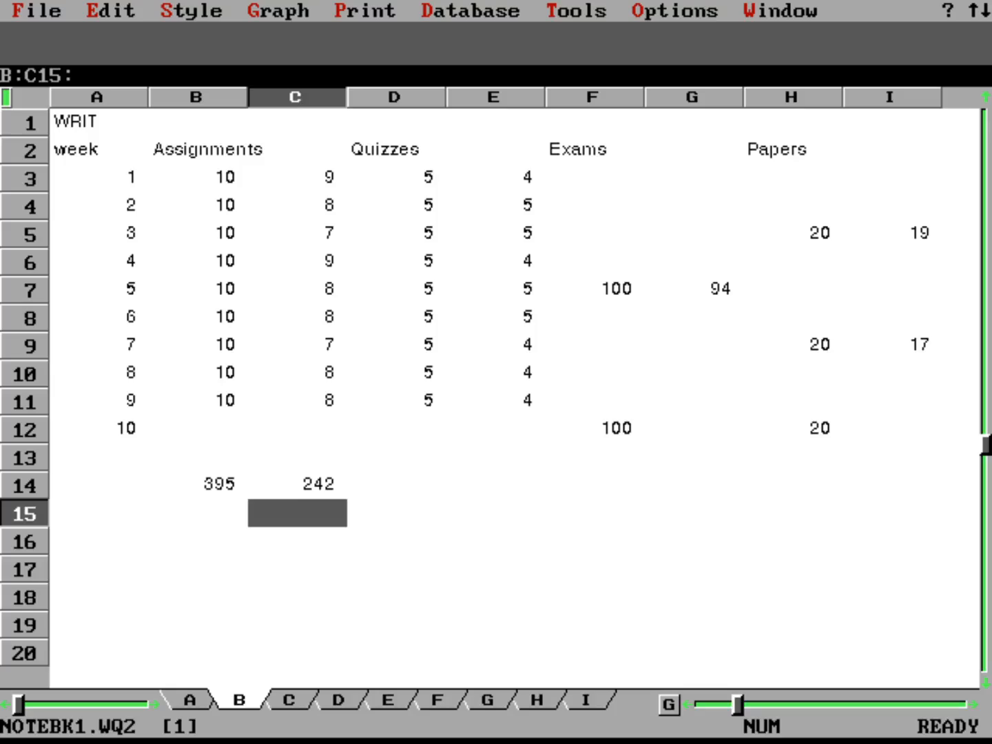
pyautogui.write('+')
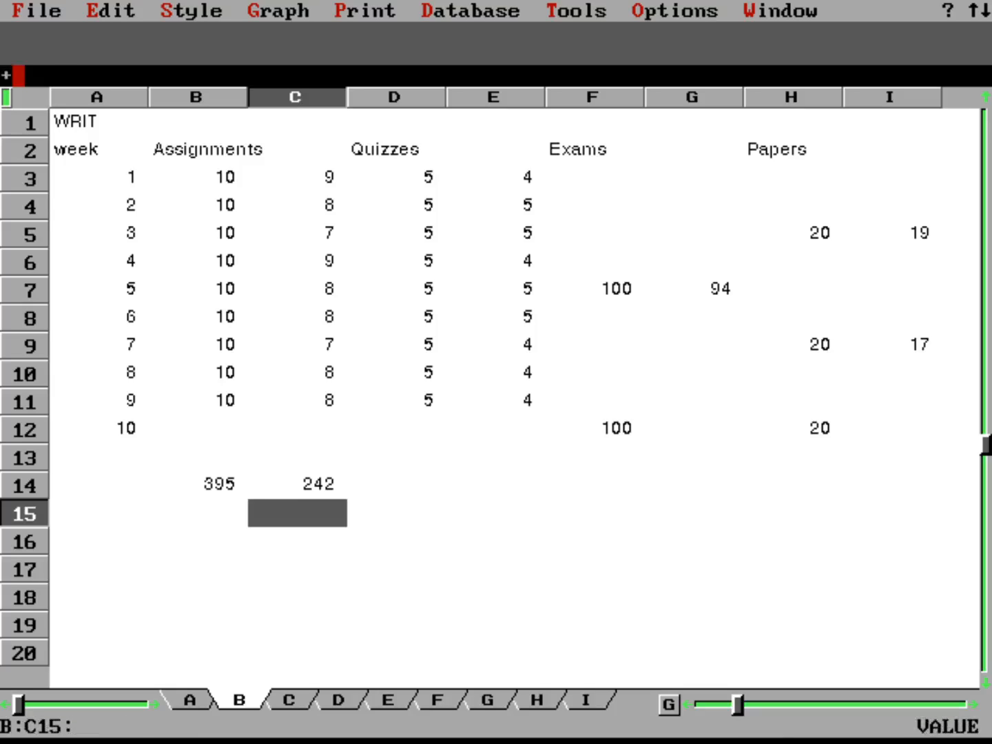
pyautogui.write('c1')
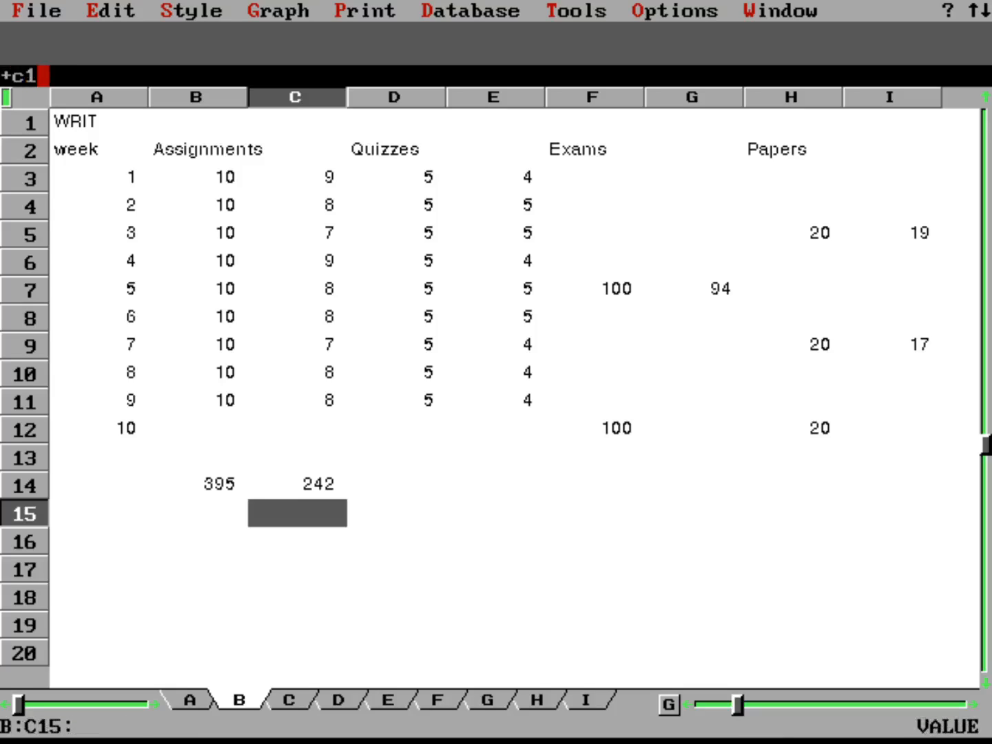
pyautogui.write('4/b14')
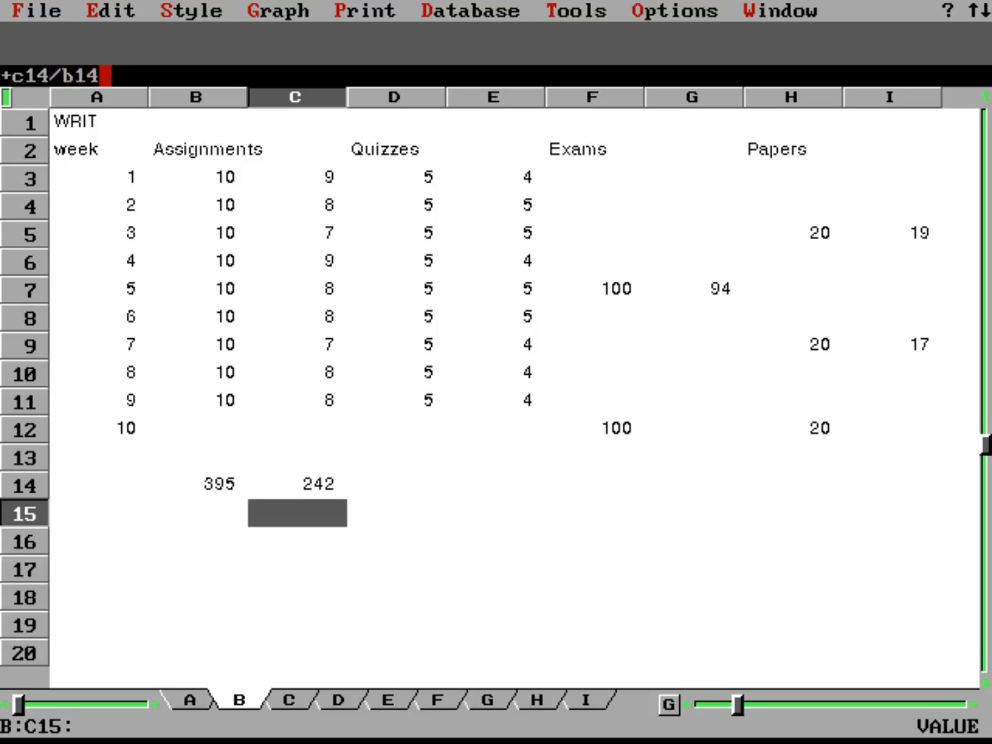
pyautogui.press('Return')
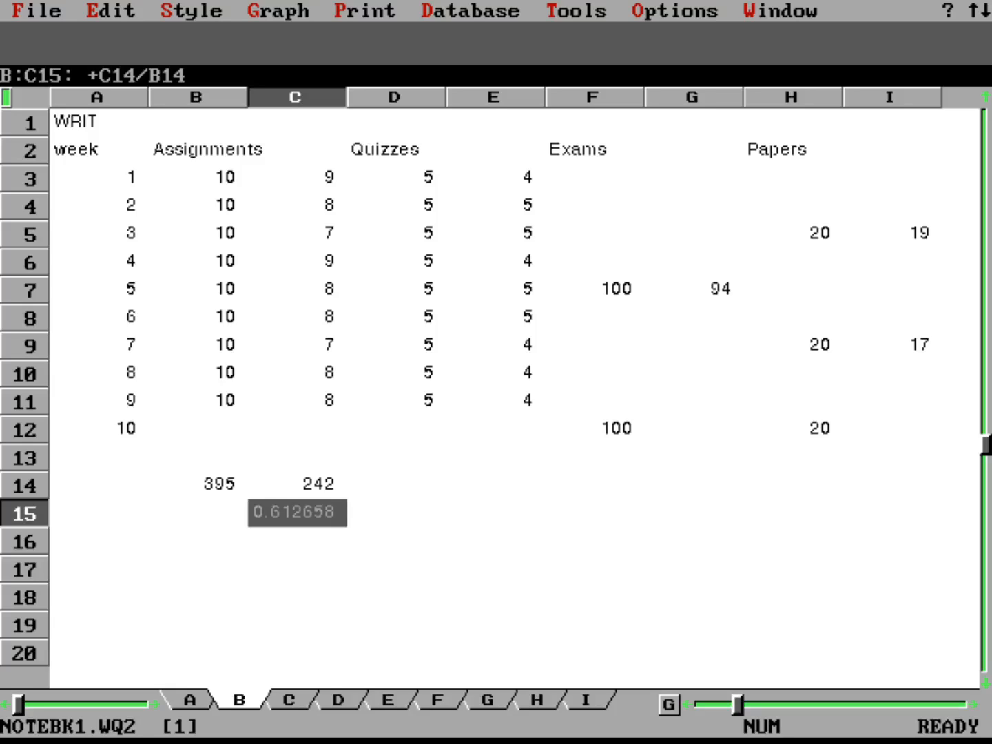
# Format cell C15 as a percent with 1 decimal place.
pyautogui.press('/')
pyautogui.press('s')
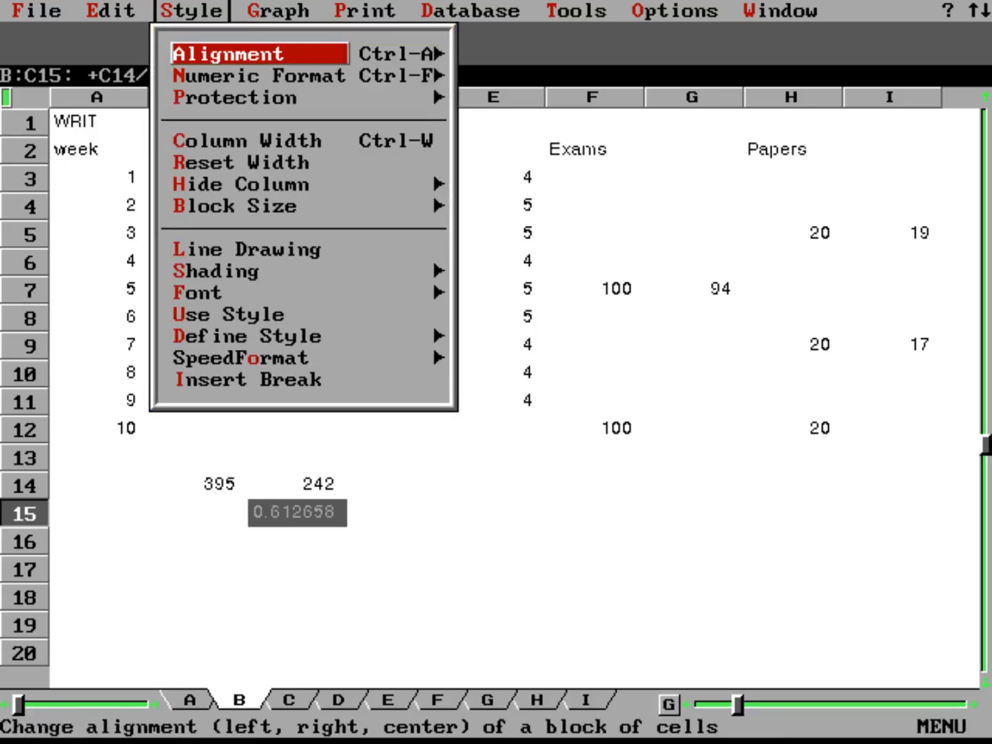
pyautogui.press('Down')
pyautogui.press('Return')
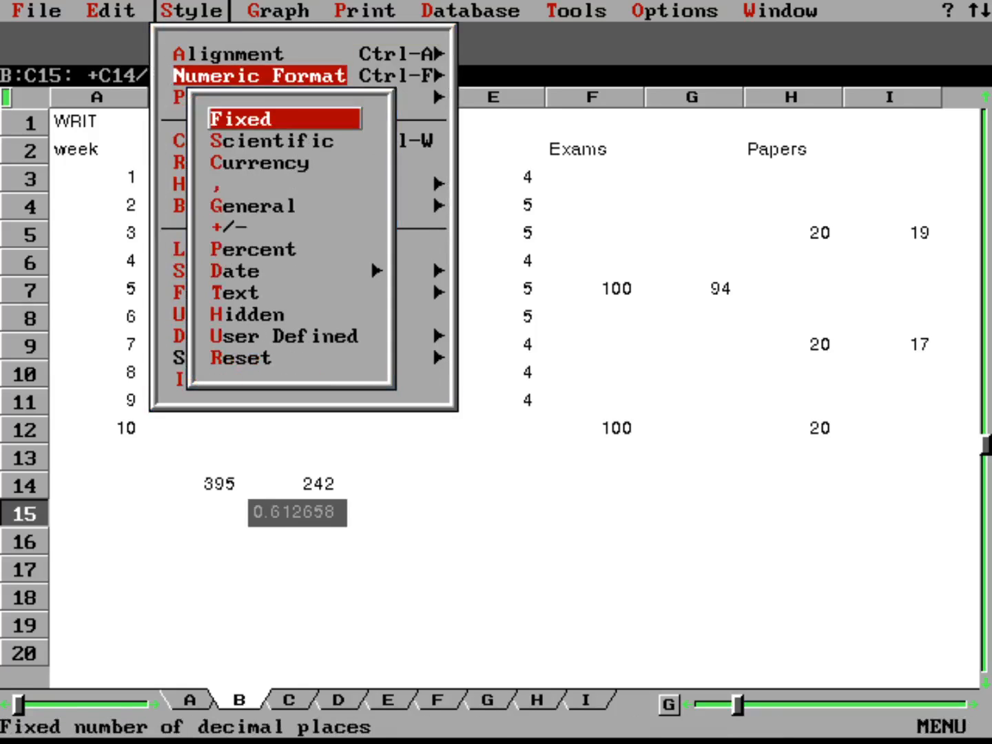
pyautogui.press('Down')
pyautogui.press('Down')
pyautogui.press('Down')
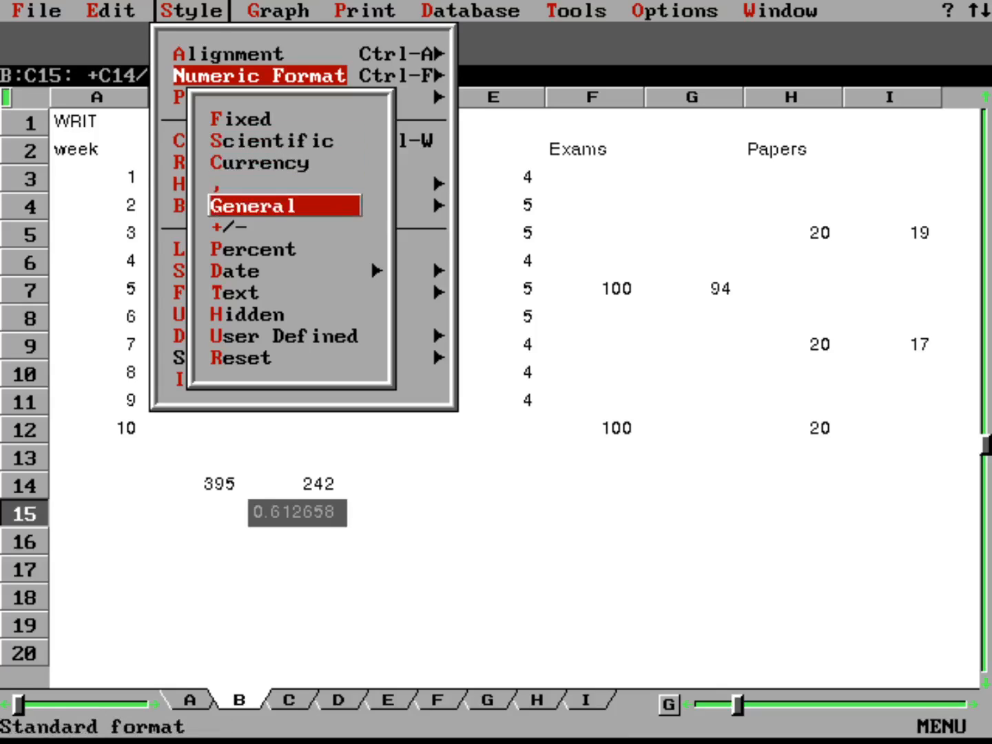
pyautogui.press('Down')
pyautogui.press('Down')
pyautogui.press('Return')
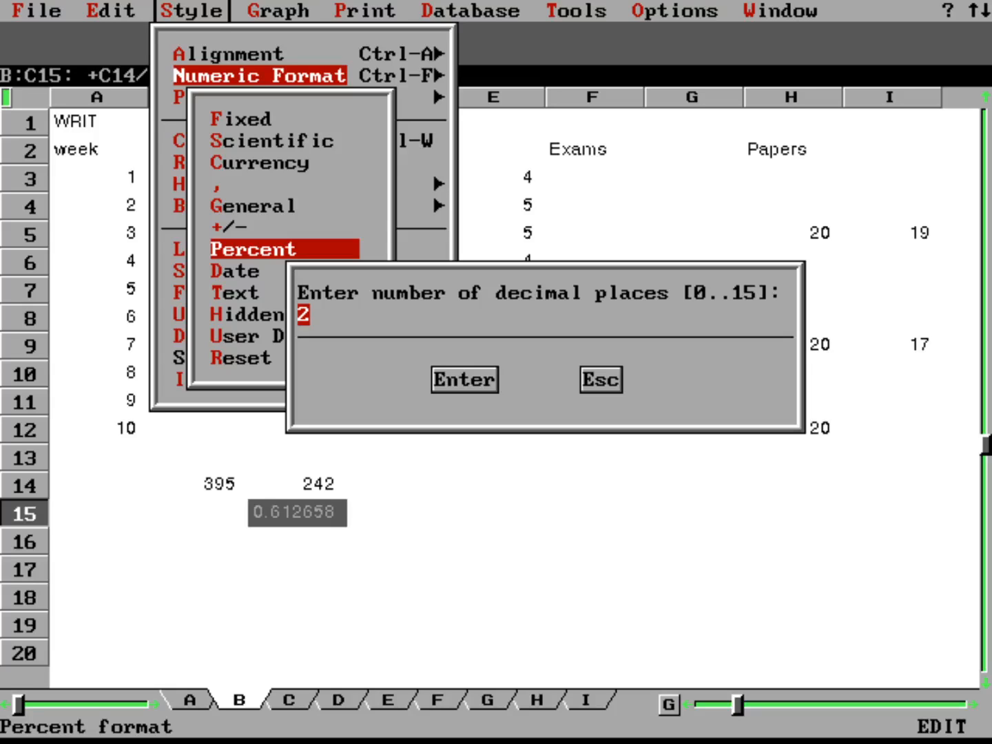
pyautogui.write('1')
pyautogui.press('Return')
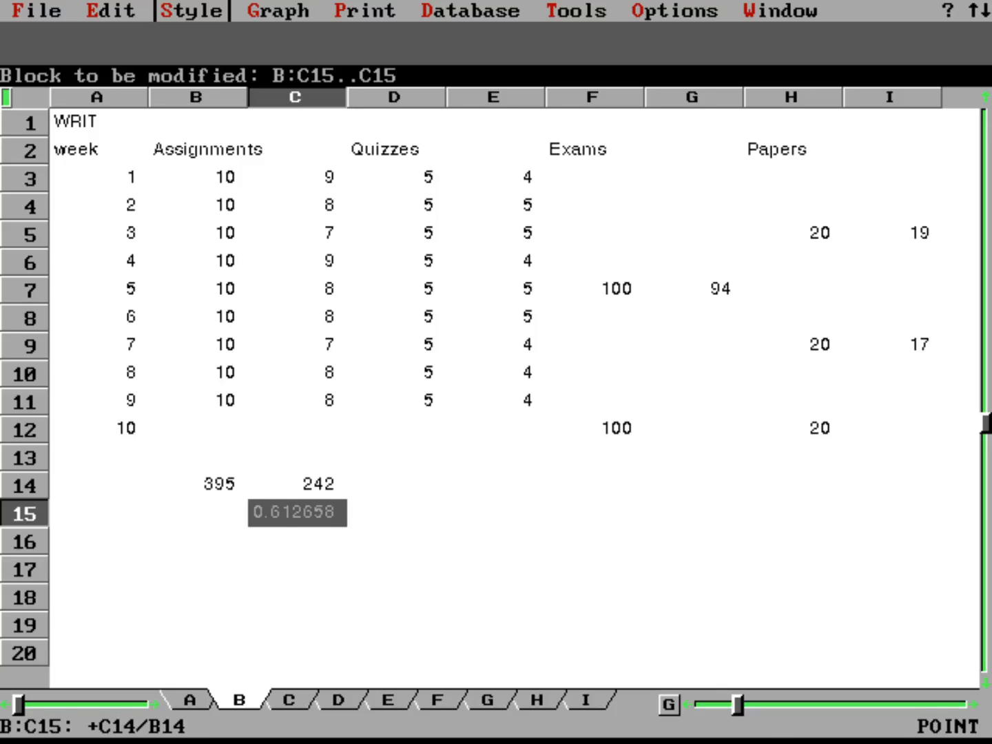
pyautogui.press('Return')
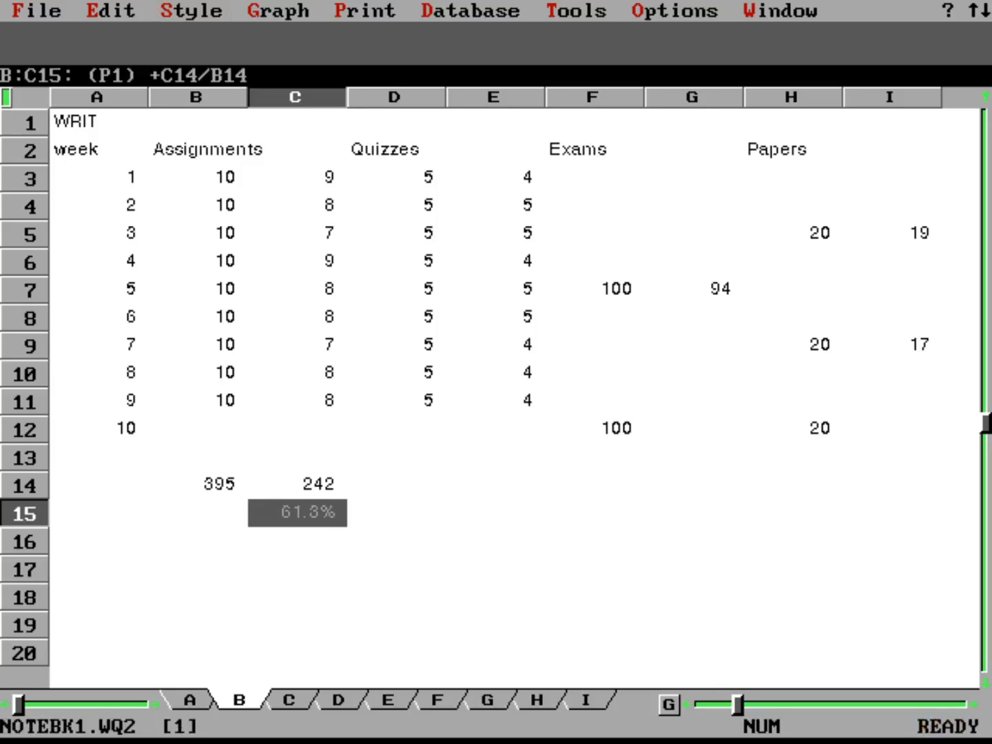
# Enter the week 10 earned scores: 90 for the exam in cell G12 and 19 for the paper in cell I12.
pyautogui.press('Up')
pyautogui.press('Up')
pyautogui.press('Up')
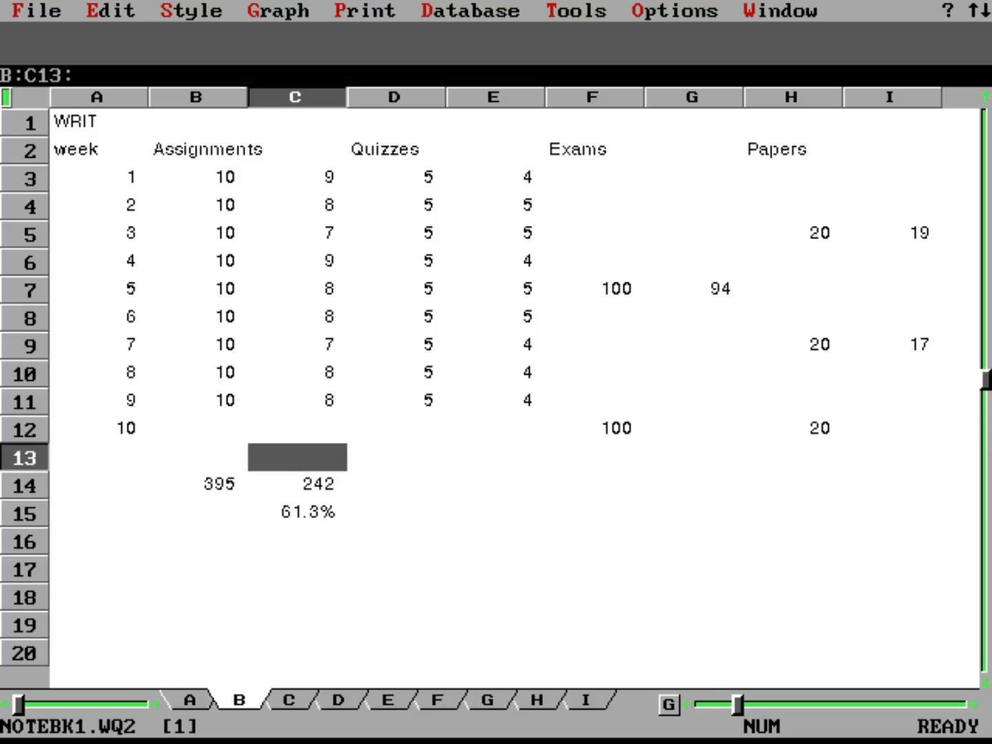
pyautogui.press('Right')
pyautogui.press('Right')
pyautogui.press('Right')
pyautogui.press('Right')
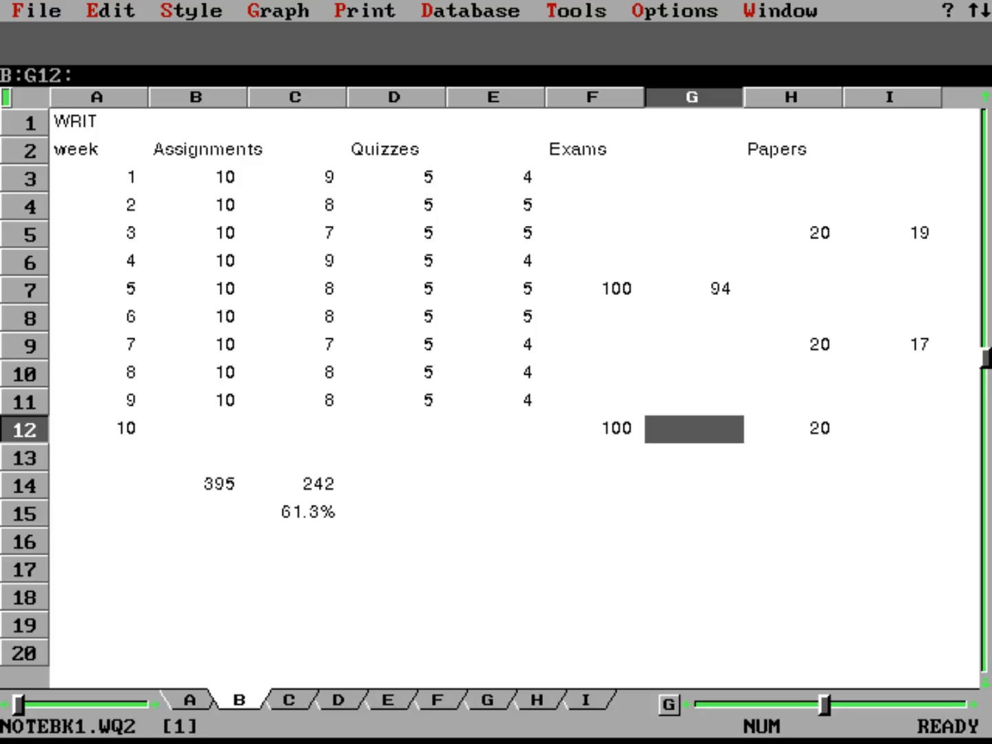
pyautogui.write('90')
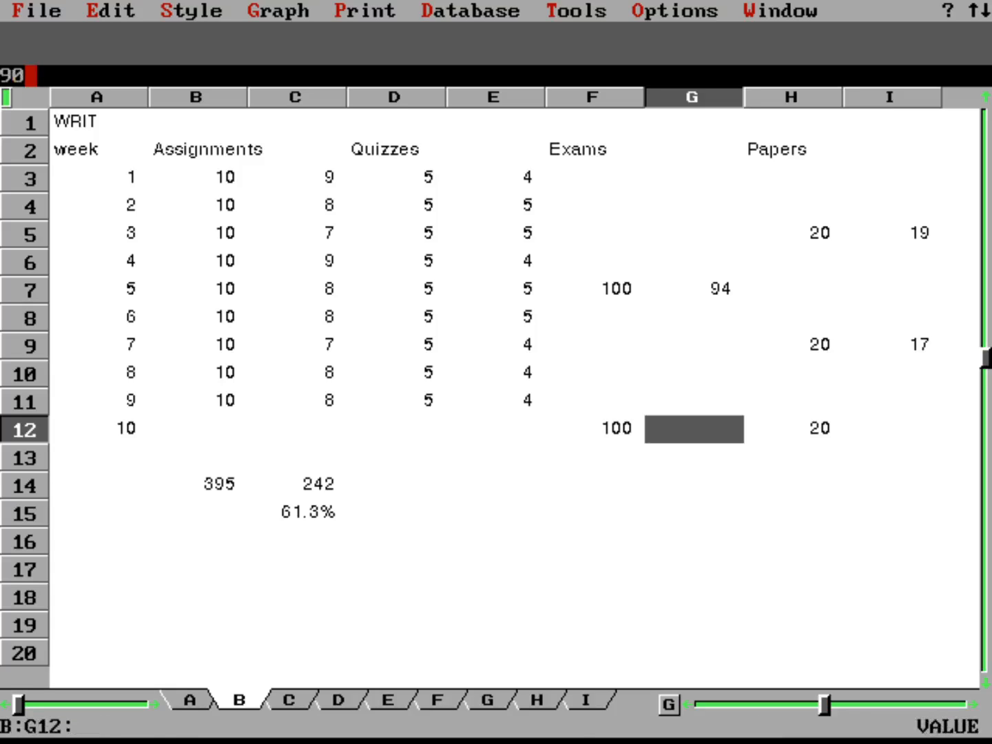
pyautogui.press('Right')
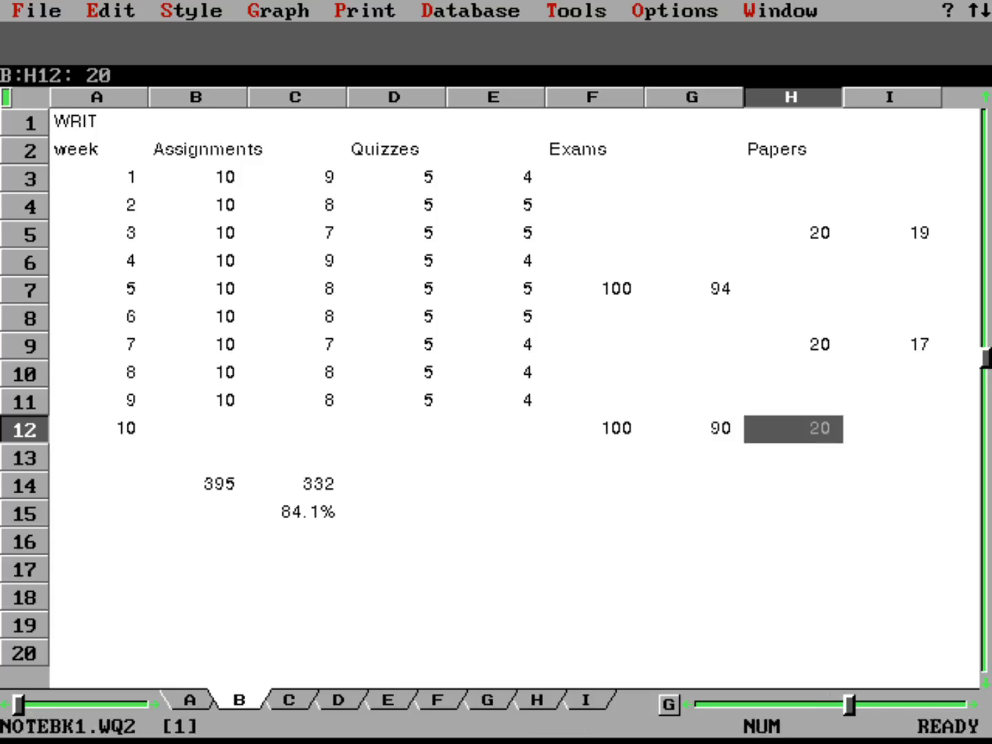
pyautogui.press('Right')
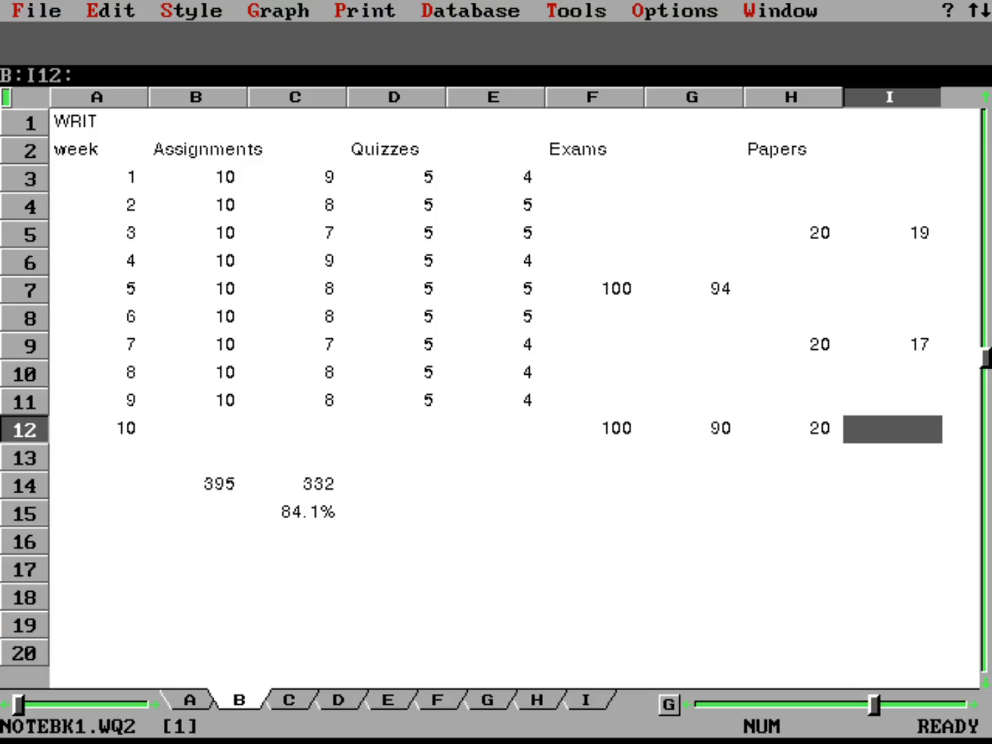
pyautogui.write('19')
pyautogui.press('Down')
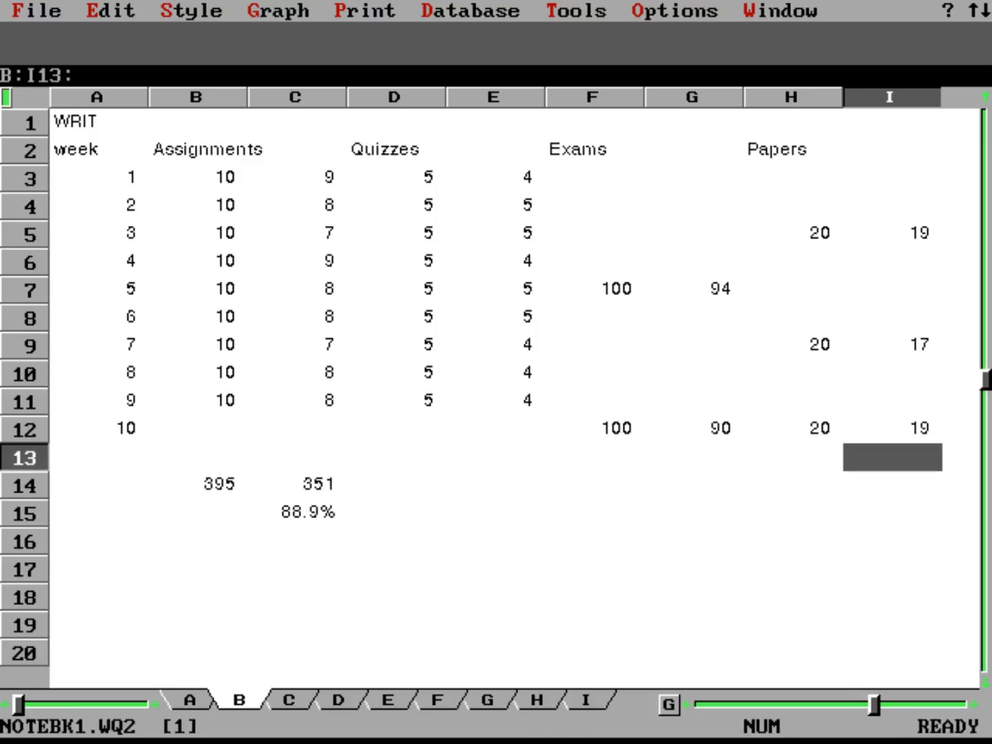
# Change the week 10 paper score in cell I12 to 18.
pyautogui.press('Up')
pyautogui.press('Left')
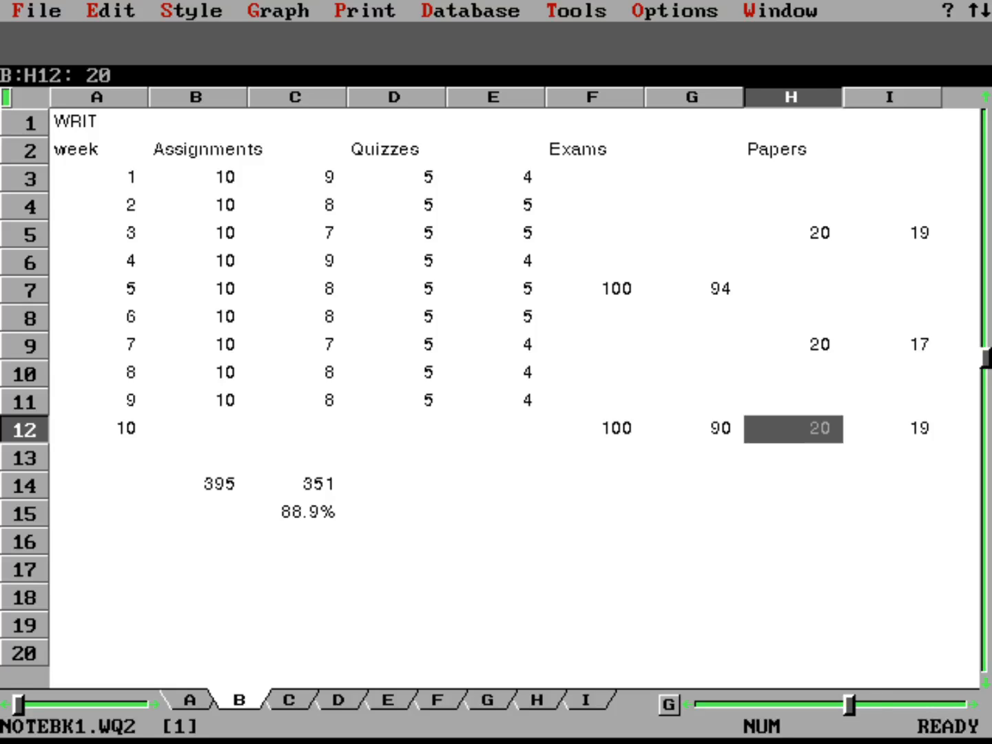
pyautogui.press('Right')
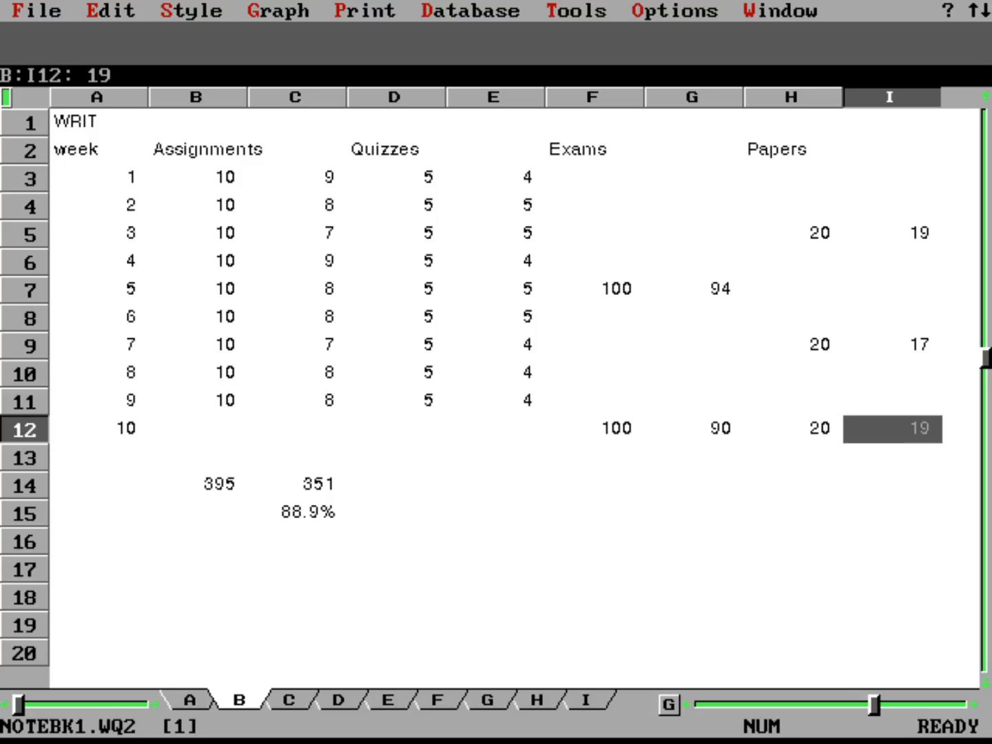
pyautogui.write('18')
pyautogui.press('Left')
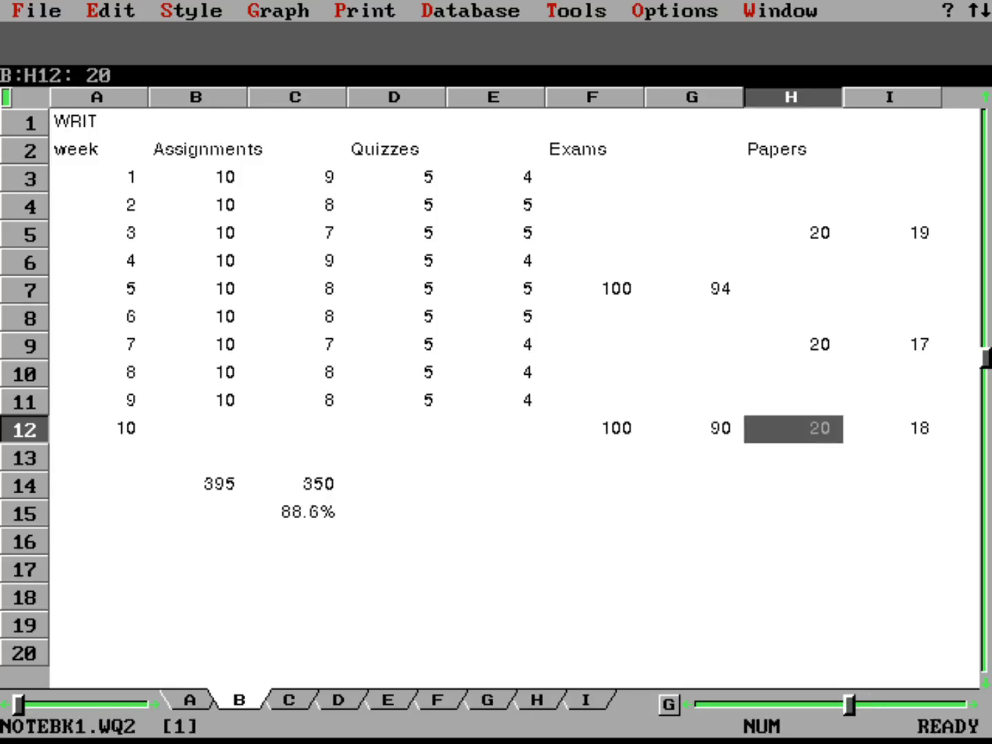
# Try a week 10 exam score of 100 in cell G12.
pyautogui.press('Left')
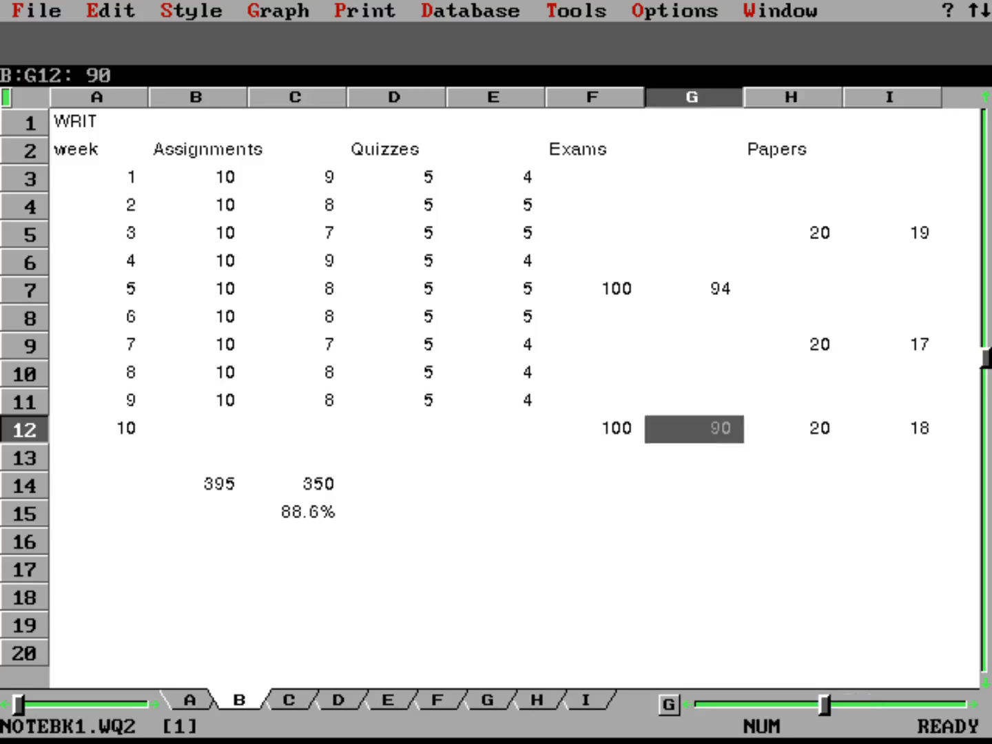
pyautogui.write('10')
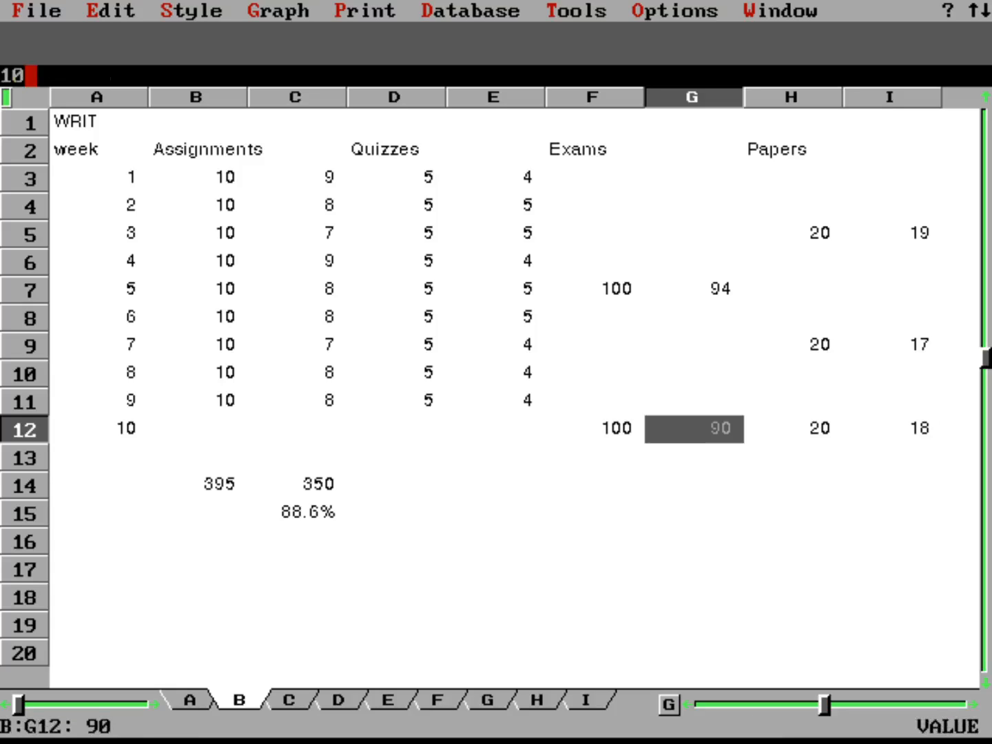
pyautogui.write('0')
pyautogui.press('Right')
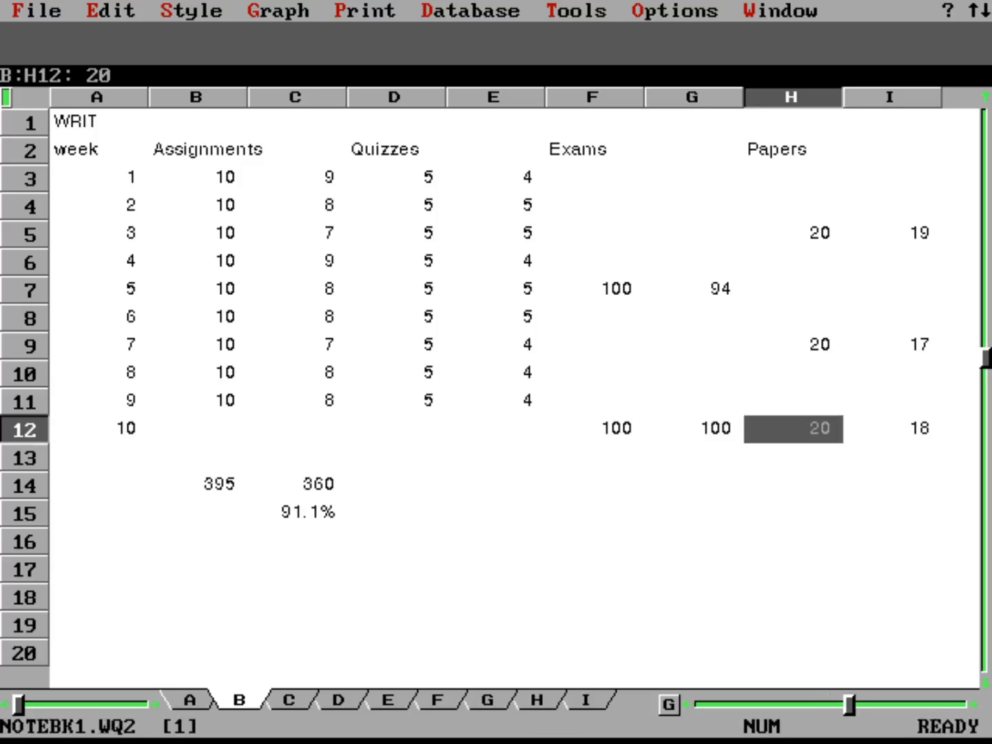
# Try 95 as the week 10 exam score in cell G12, and settle on 96.
pyautogui.press('Left')
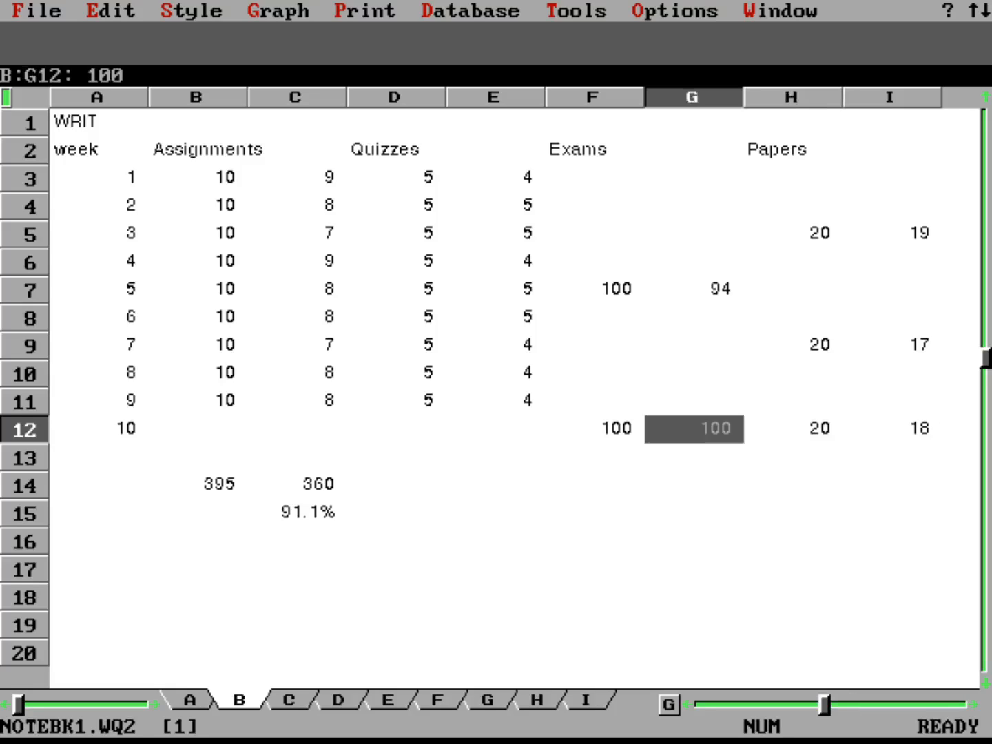
pyautogui.write('95')
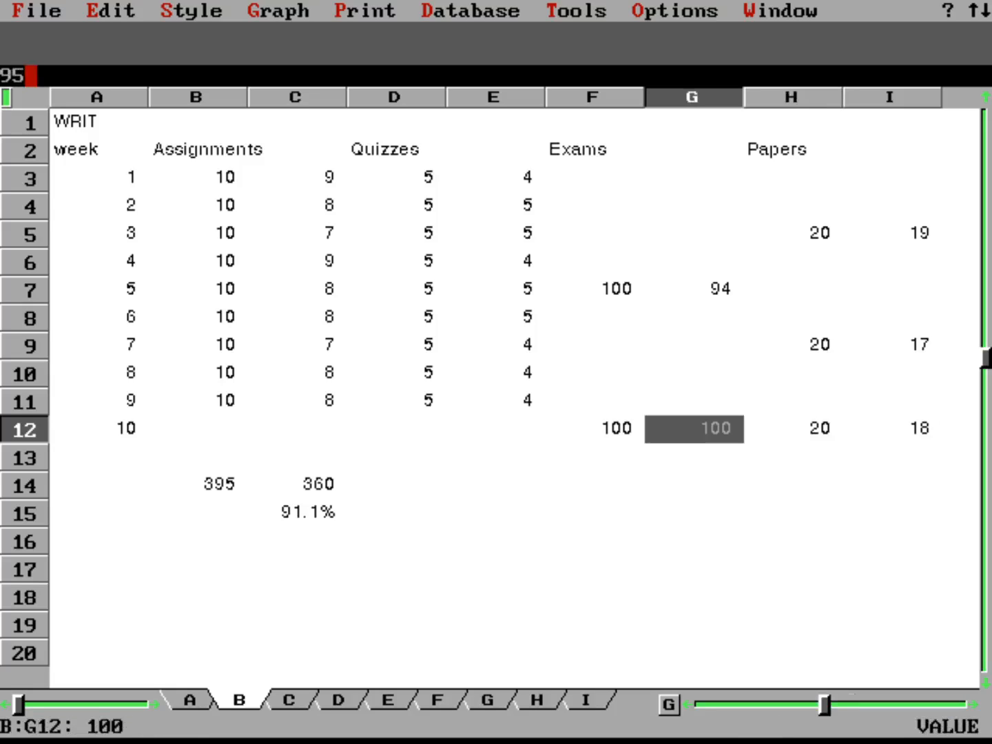
pyautogui.press('Return')
pyautogui.write('96')
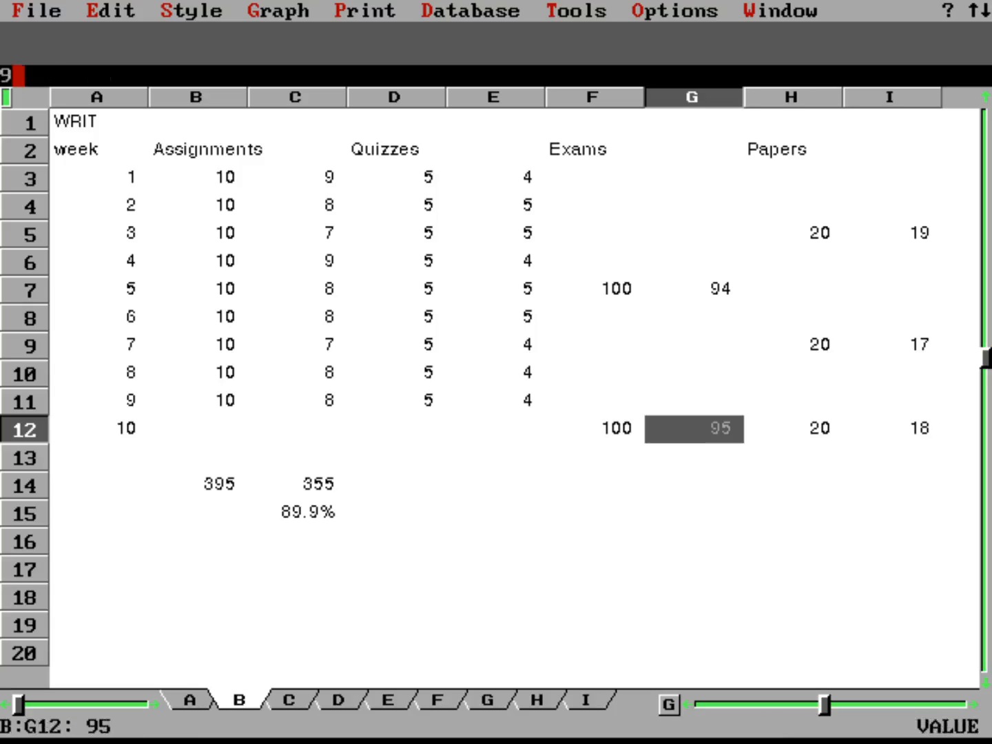
pyautogui.press('Return')
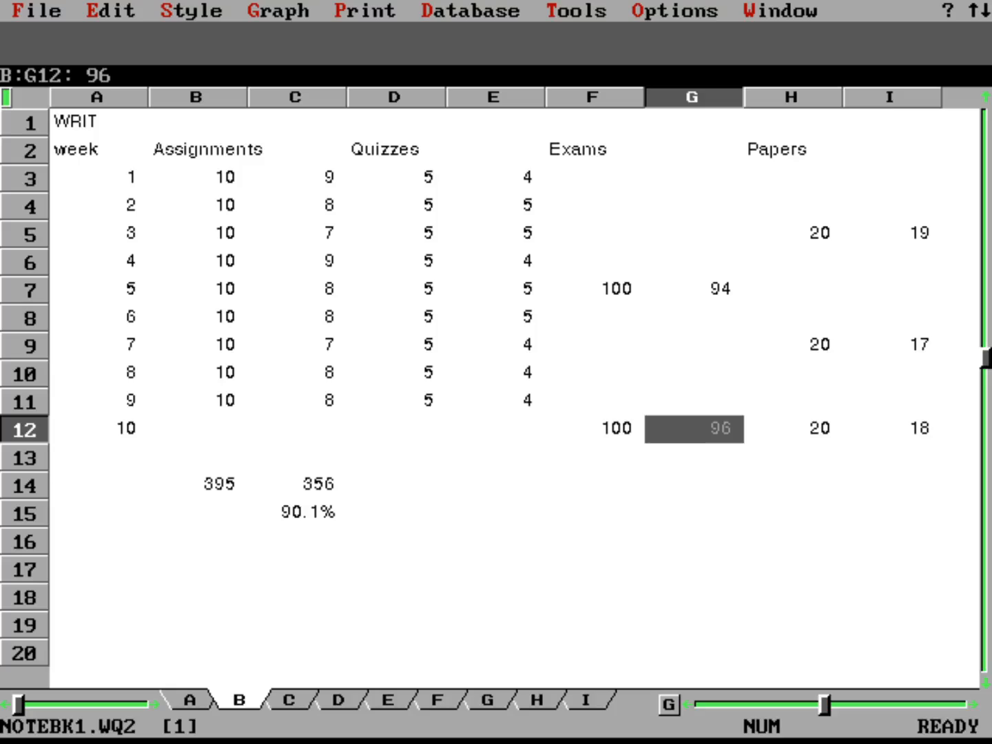
# Review the week 10 exam and paper scores in row 12 against the overall percentage.
pyautogui.press('Right')
pyautogui.press('Right')
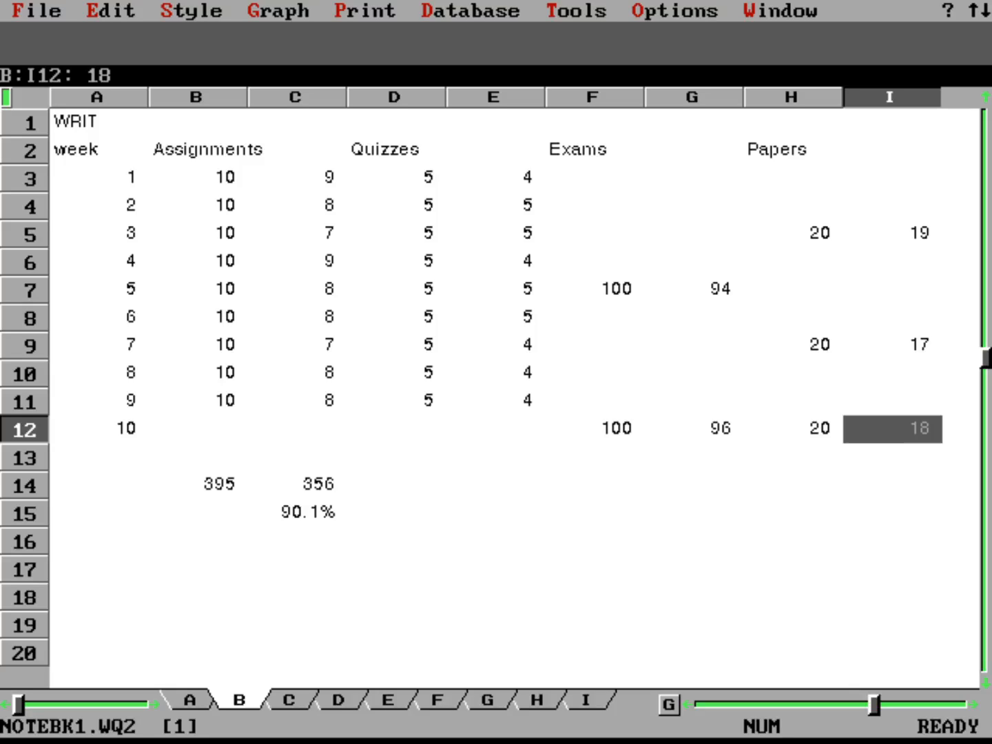
pyautogui.press('Left')
pyautogui.press('Left')
pyautogui.press('Left')
pyautogui.press('Left')
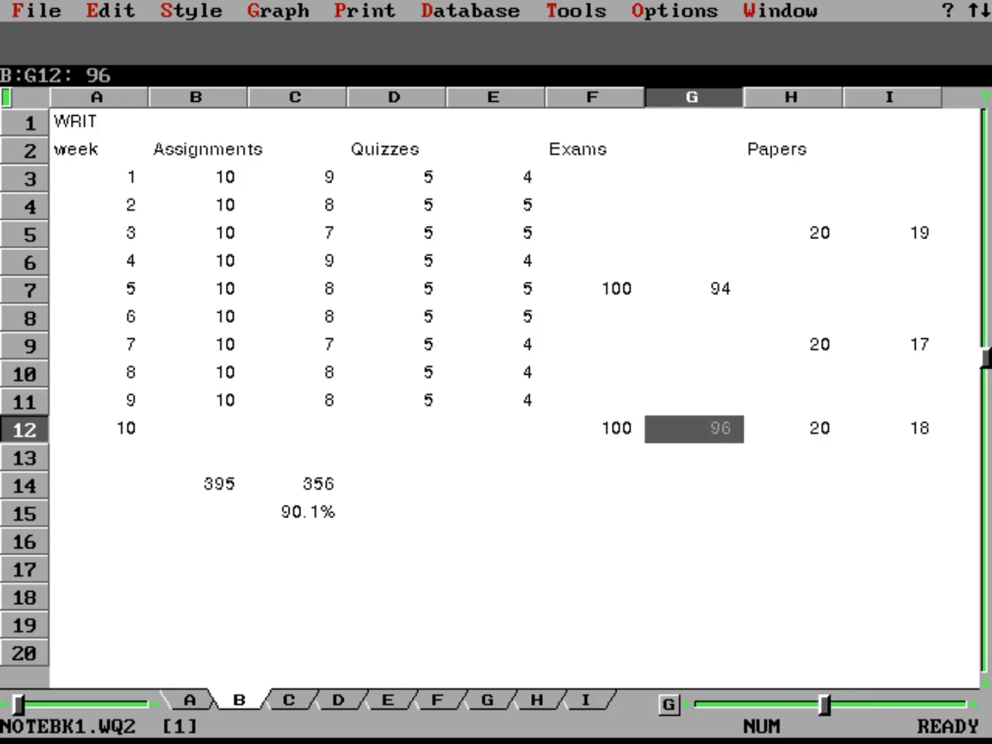
pyautogui.press('Right')
pyautogui.press('Right')
# Apply gray shading to the Assignments points block B3..B12.
pyautogui.press('Left')
pyautogui.press('Left')
pyautogui.press('Left')
pyautogui.press('Left')
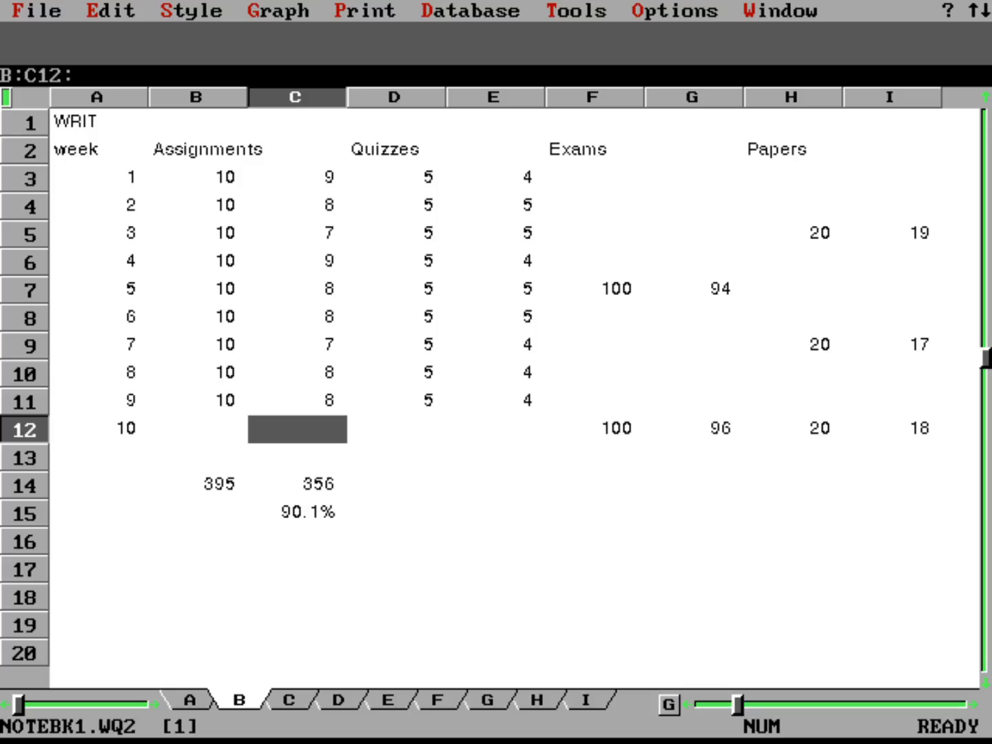
pyautogui.press('Left')
pyautogui.press('Up')
pyautogui.press('Up')
pyautogui.press('Up')
pyautogui.press('Up')
pyautogui.press('Up')
pyautogui.press('Up')
pyautogui.press('Up')
pyautogui.press('Up')
pyautogui.press('Up')
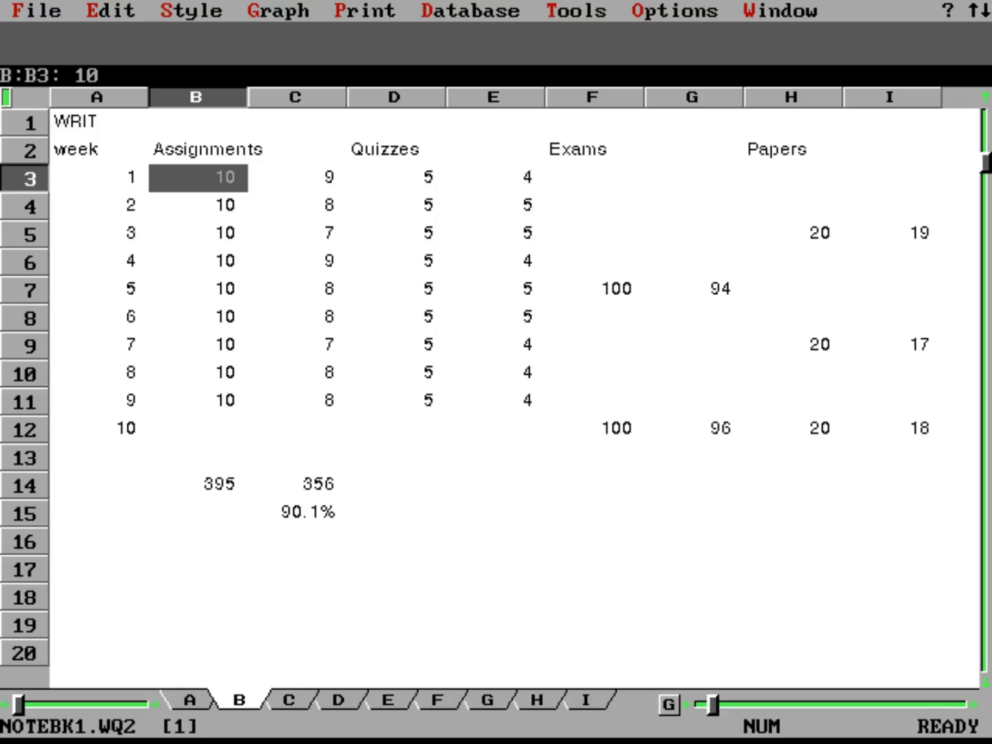
pyautogui.press('/')
pyautogui.press('s')
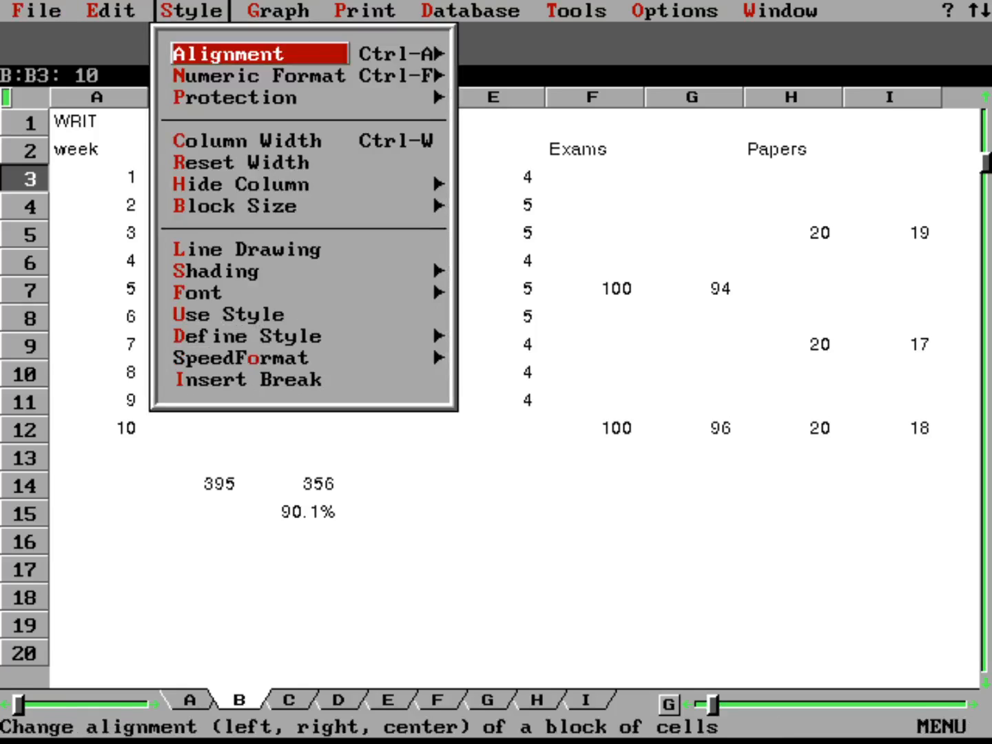
pyautogui.press('Down')
pyautogui.press('Down')
pyautogui.press('Down')
pyautogui.press('Down')
pyautogui.press('Down')
pyautogui.press('Down')
pyautogui.press('Down')
pyautogui.press('Down')
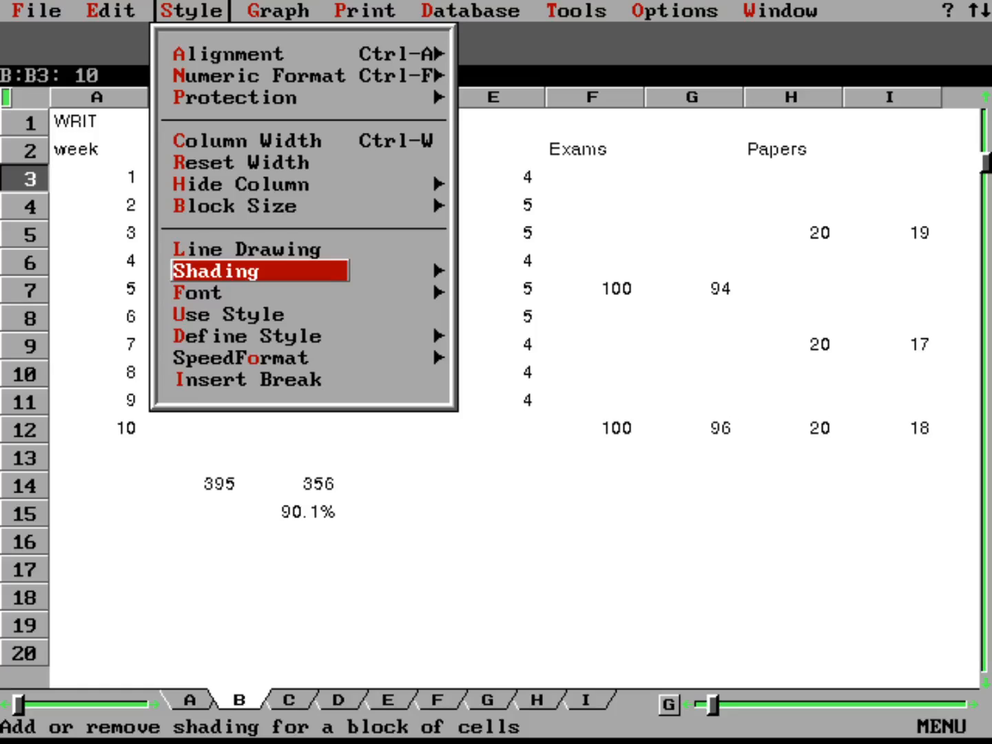
pyautogui.press('Return')
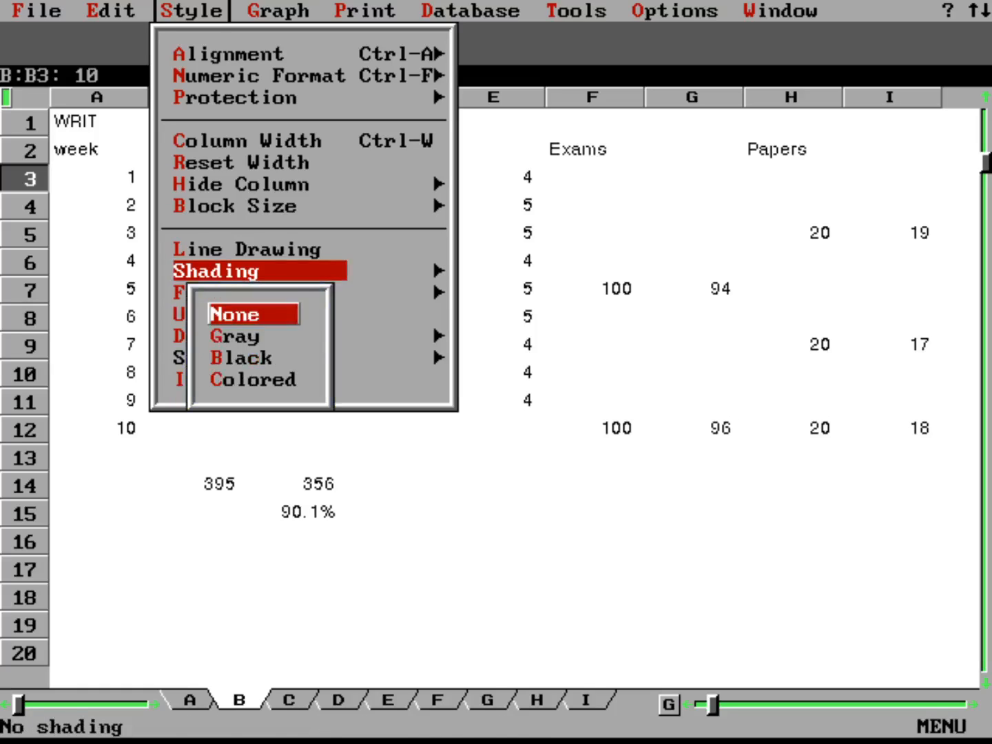
pyautogui.press('Down')
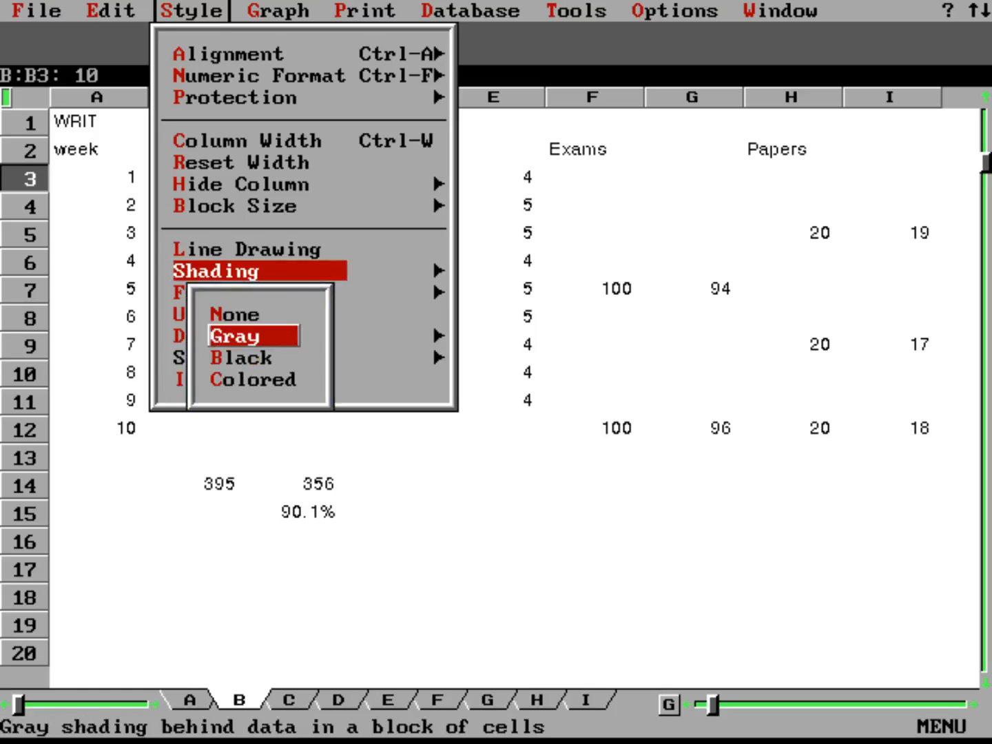
pyautogui.press('Return')
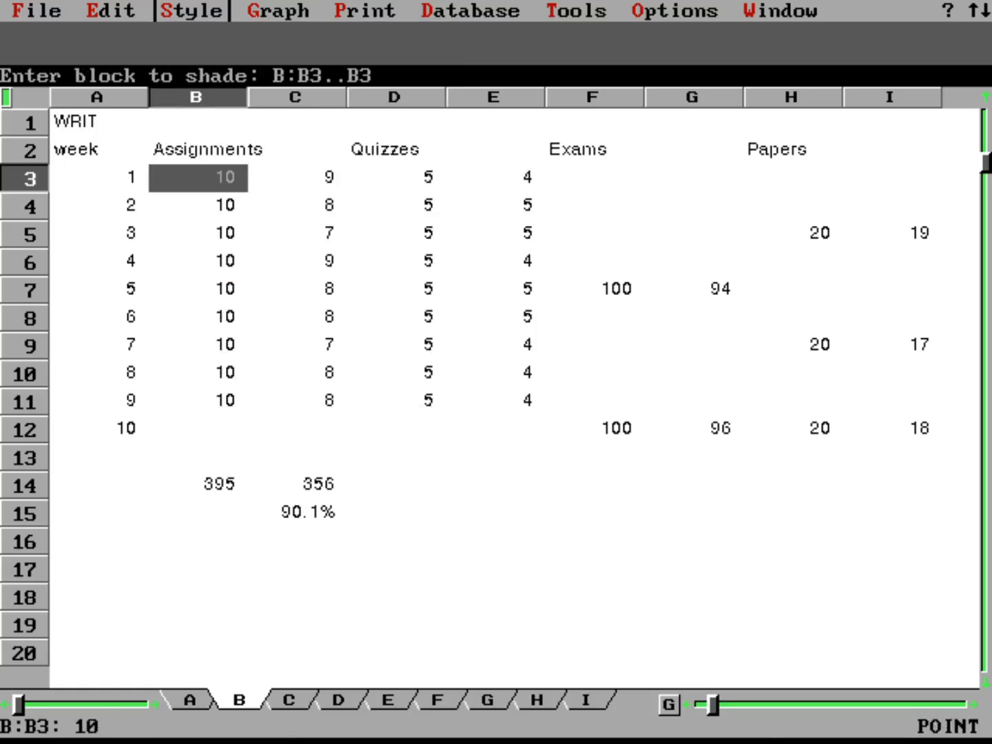
pyautogui.press('Down')
pyautogui.press('Down')
pyautogui.press('Down')
pyautogui.press('Down')
pyautogui.press('Down')
pyautogui.press('Down')
pyautogui.press('Down')
pyautogui.press('Down')
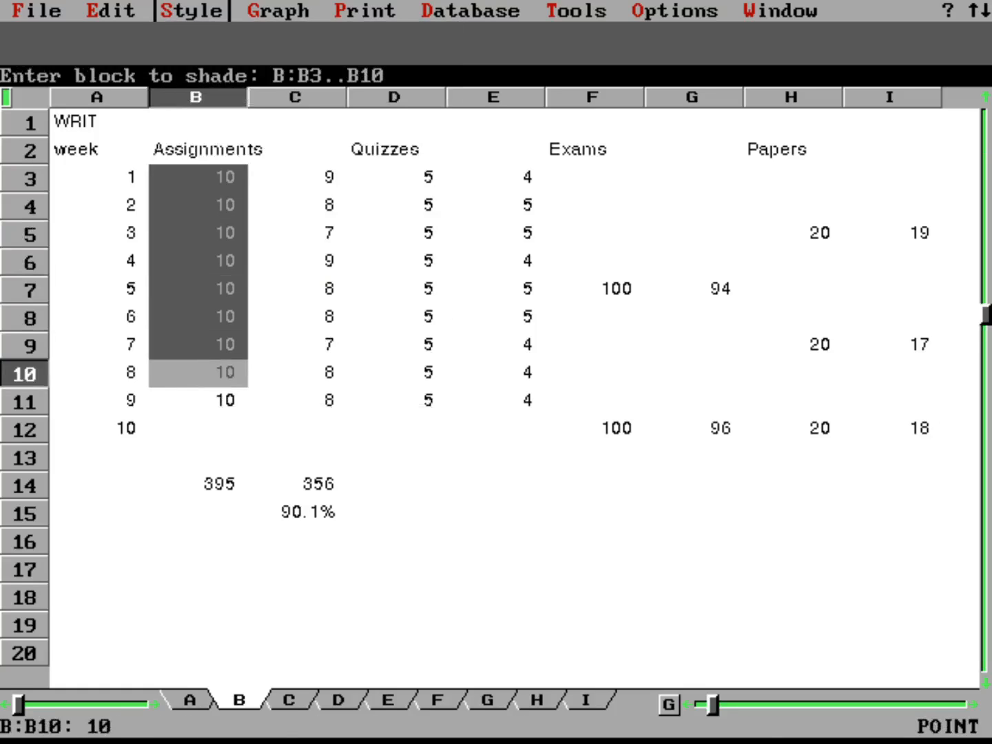
pyautogui.press('Down')
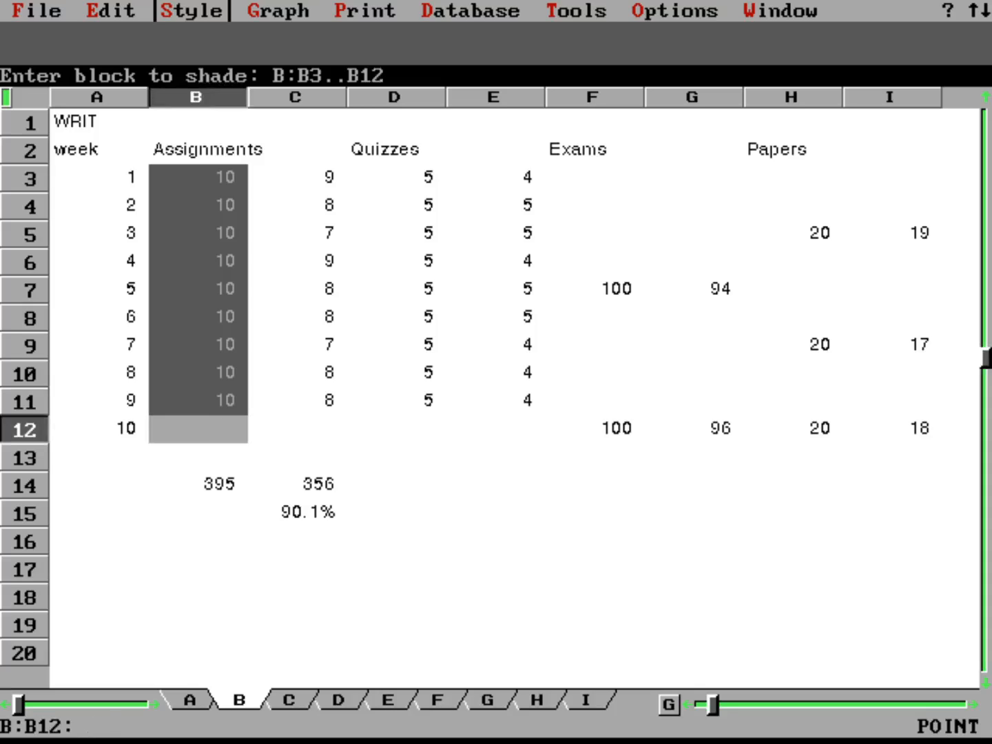
pyautogui.press('Return')
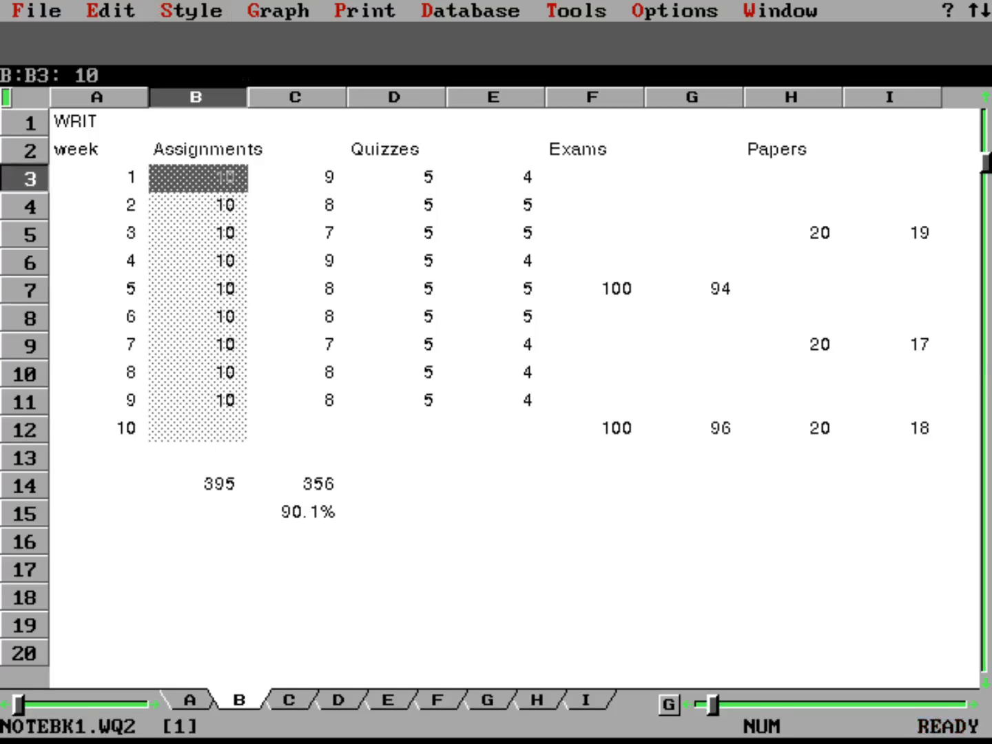
# Apply gray shading to the Quizzes points block D3..D12.
pyautogui.press('Right')
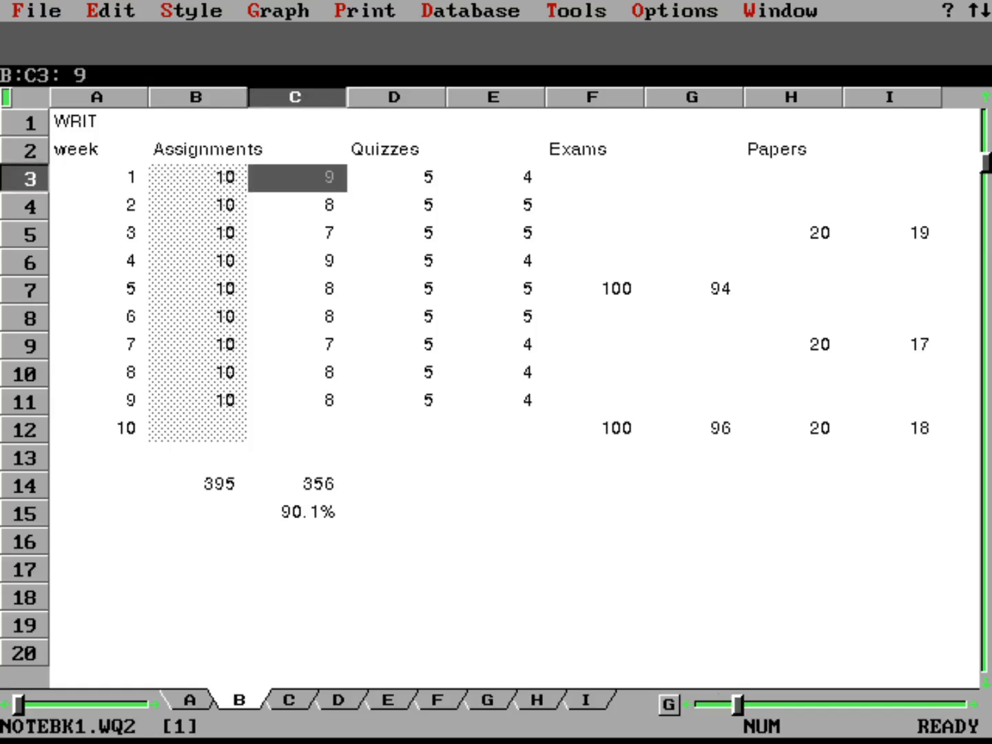
pyautogui.press('Right')
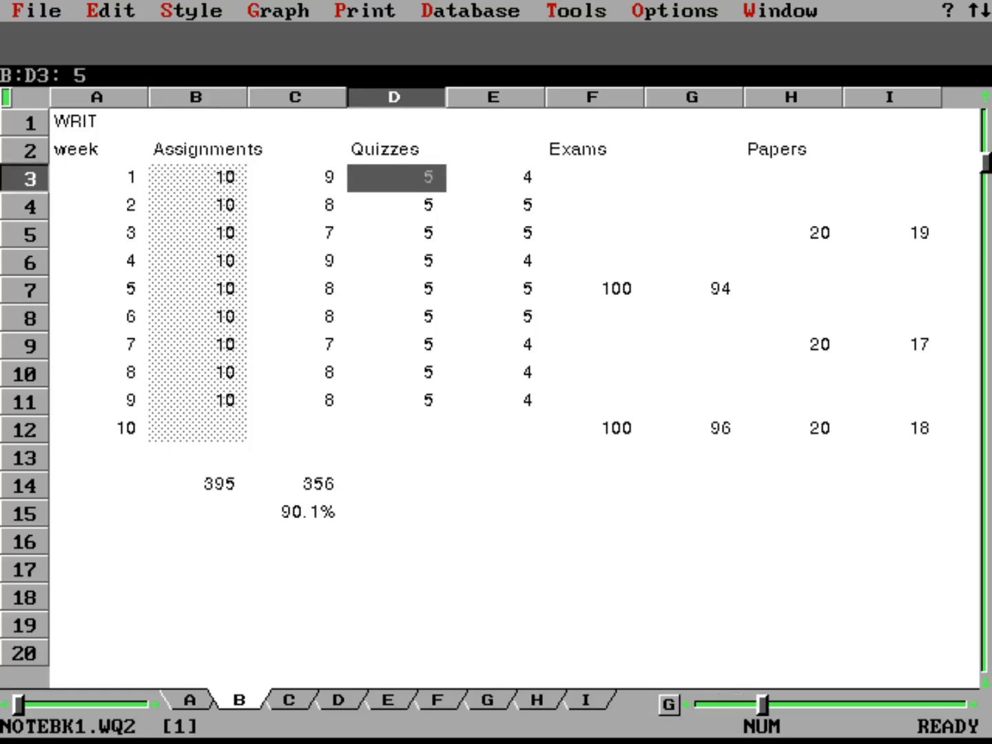
pyautogui.press('/')
pyautogui.press('s')
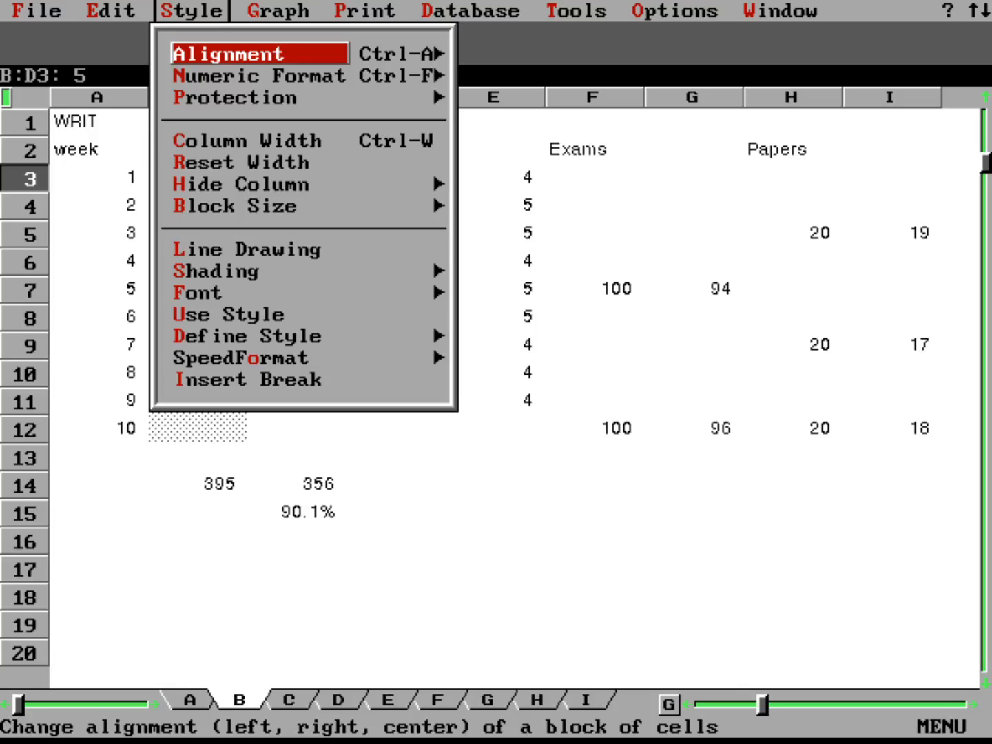
pyautogui.press('s')
pyautogui.press('Return')
pyautogui.press('Down')
pyautogui.press('Down')
pyautogui.press('Down')
pyautogui.press('Down')
pyautogui.press('Down')
pyautogui.press('Down')
pyautogui.press('Down')
pyautogui.press('Down')
pyautogui.press('Down')
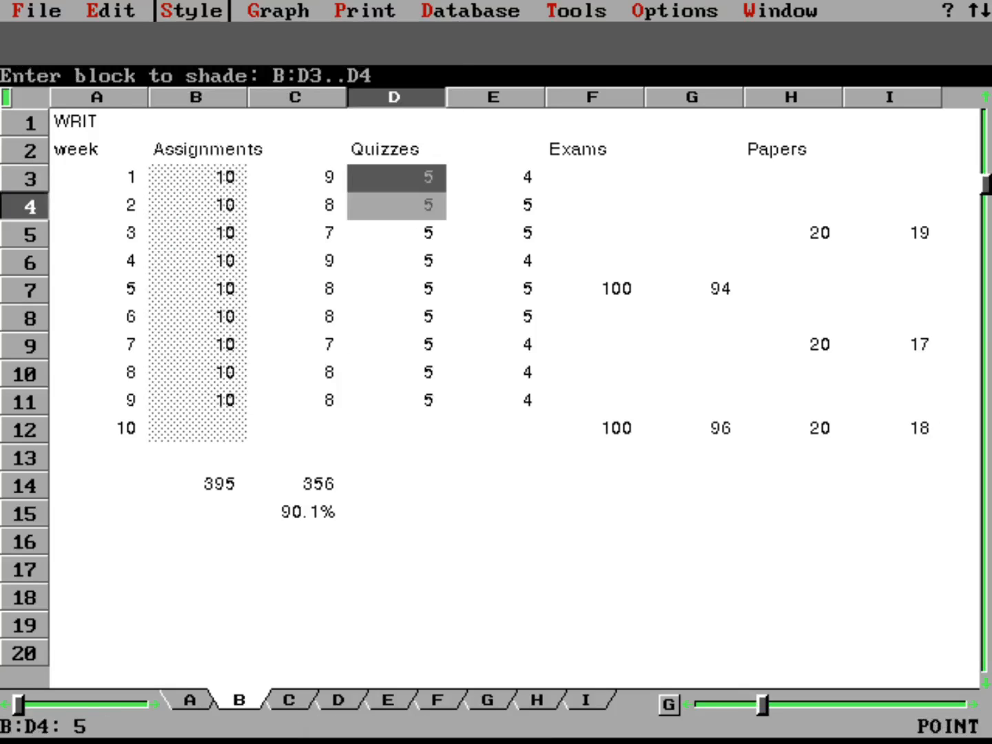
pyautogui.press('Return')
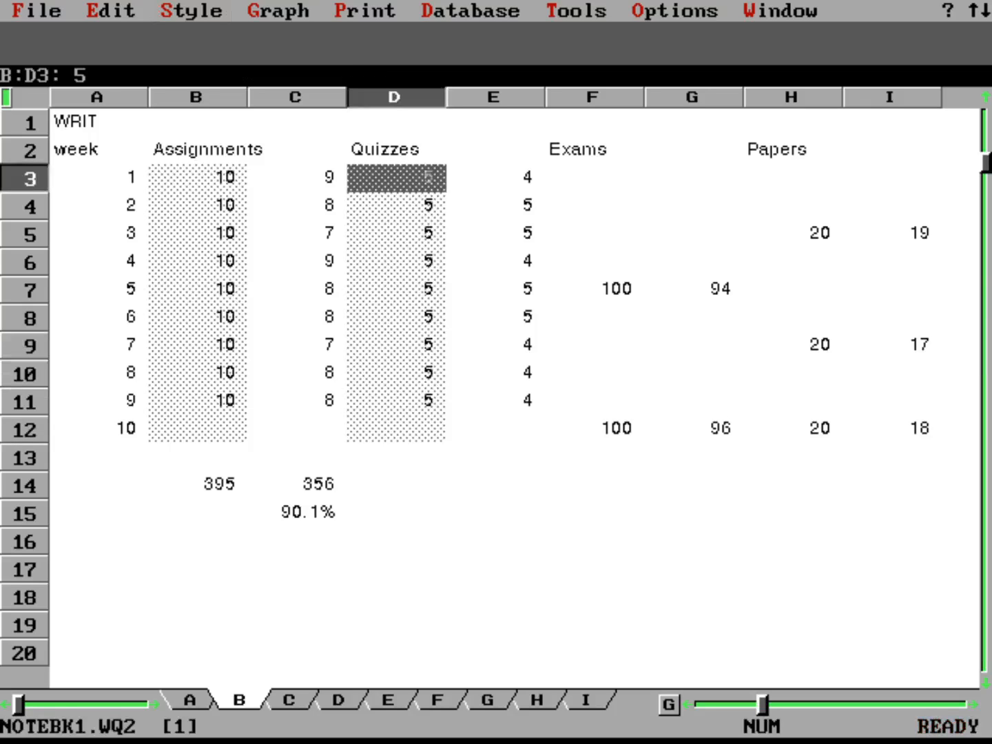
# Apply gray shading to the Exams points block F3..F12.
pyautogui.press('Right')
pyautogui.press('Right')
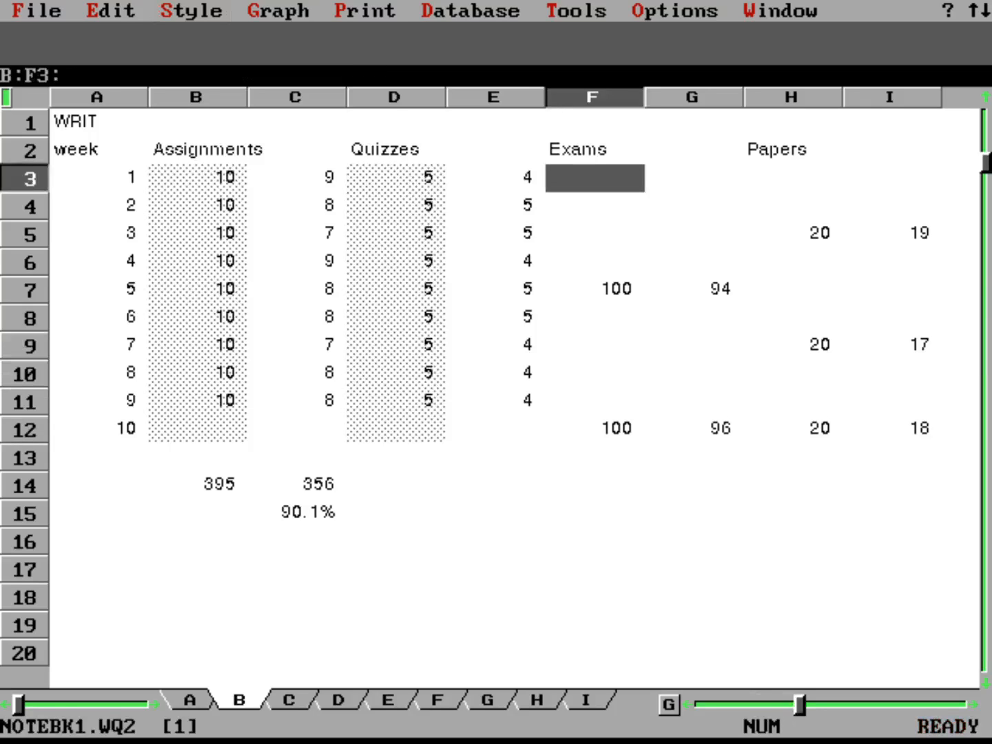
pyautogui.hotkey('alt', 's')
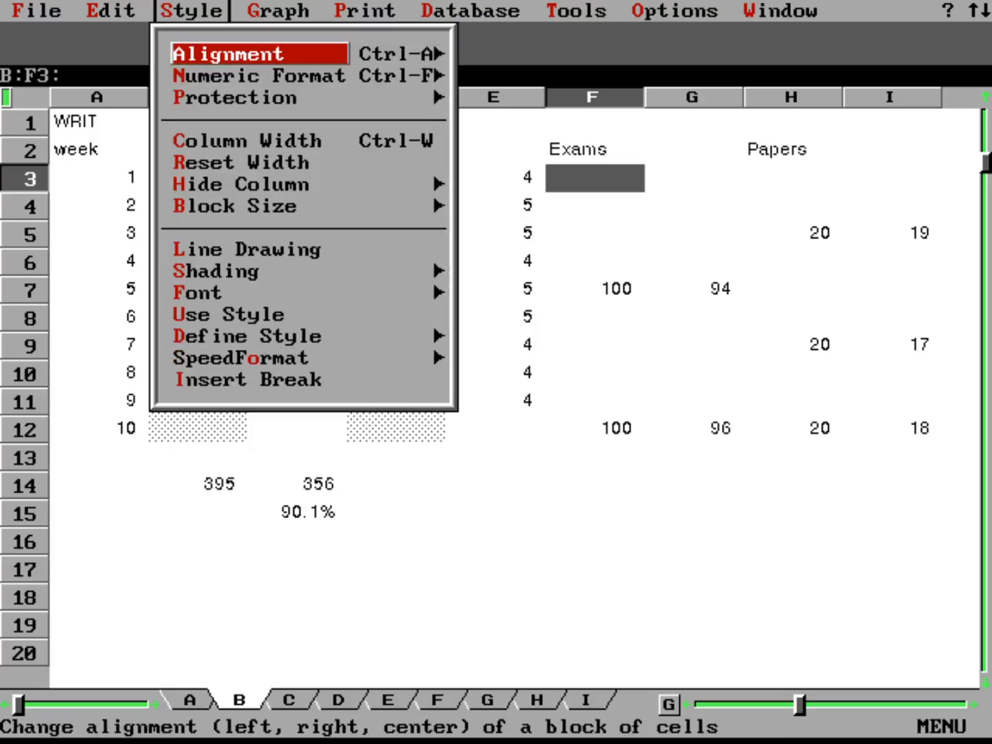
pyautogui.press('s')
pyautogui.press('g')
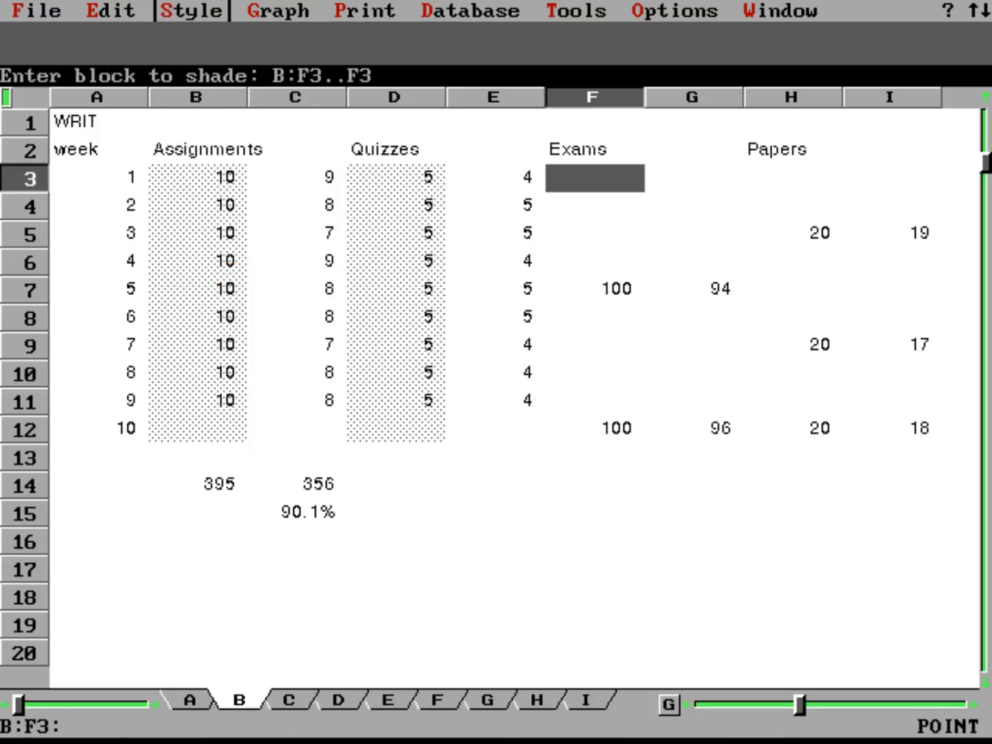
pyautogui.press('Down')
pyautogui.press('Down')
pyautogui.press('Down')
pyautogui.press('Down')
pyautogui.press('Down')
pyautogui.press('Down')
pyautogui.press('Down')
pyautogui.press('Down')
pyautogui.press('Down')
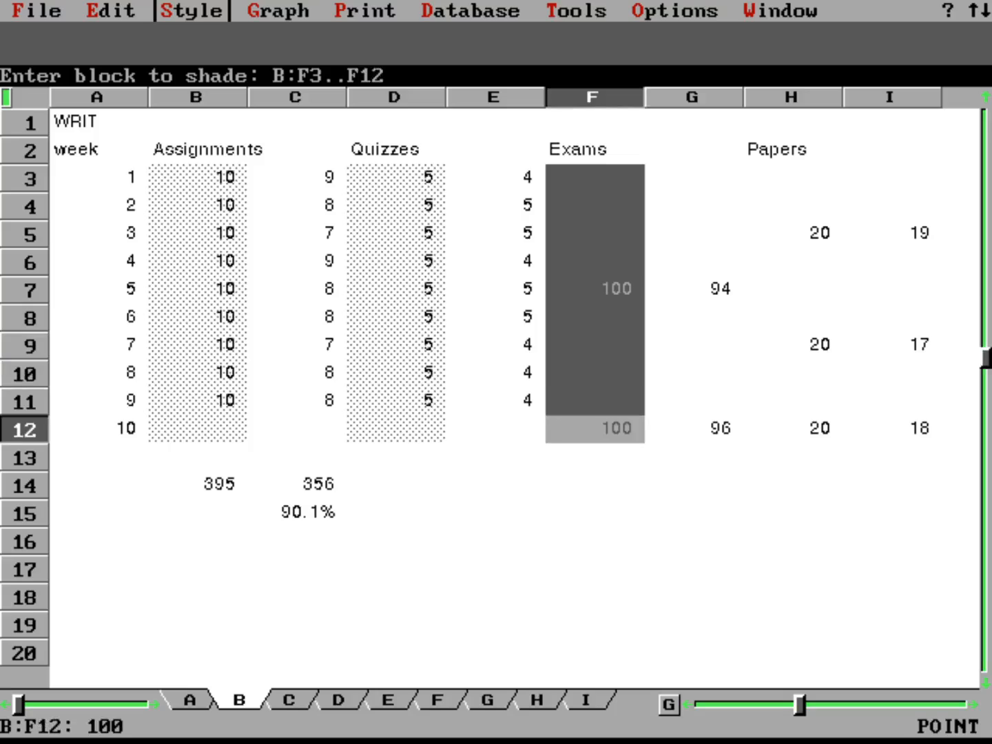
pyautogui.press('Return')
# Apply gray shading to the Papers points block H3..H12.
pyautogui.press('Right')
pyautogui.press('Right')
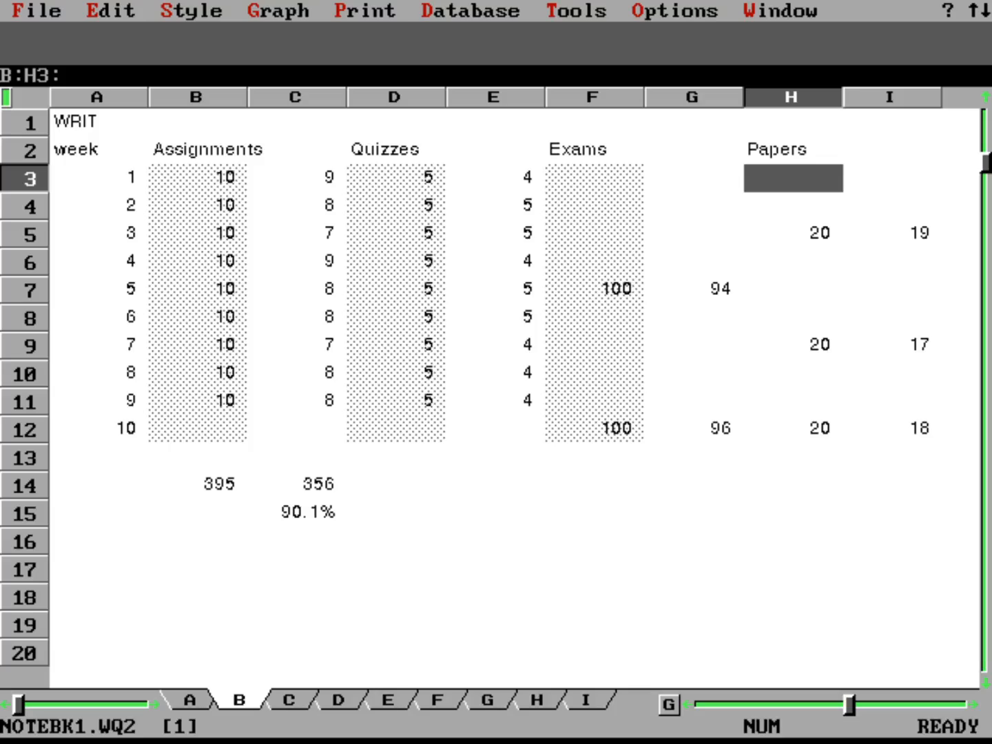
pyautogui.press('/')
pyautogui.press('s')
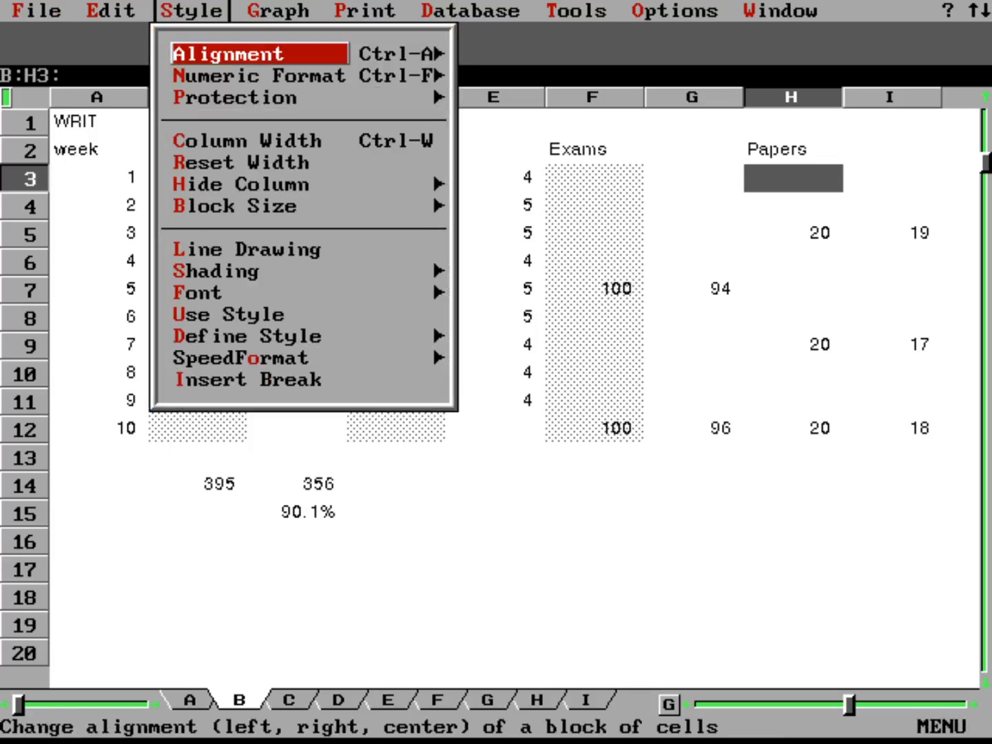
pyautogui.press('s')
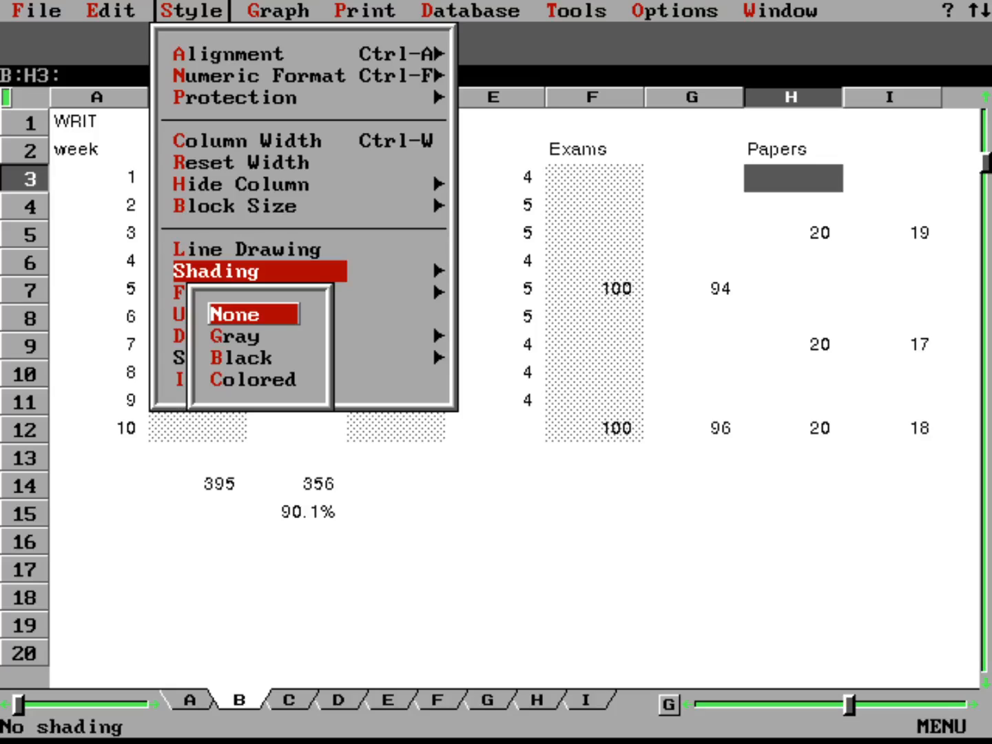
pyautogui.press('g')
pyautogui.press('Down')
pyautogui.press('Down')
pyautogui.press('Down')
pyautogui.press('Down')
pyautogui.press('Down')
pyautogui.press('Down')
pyautogui.press('Down')
pyautogui.press('Down')
pyautogui.press('Down')
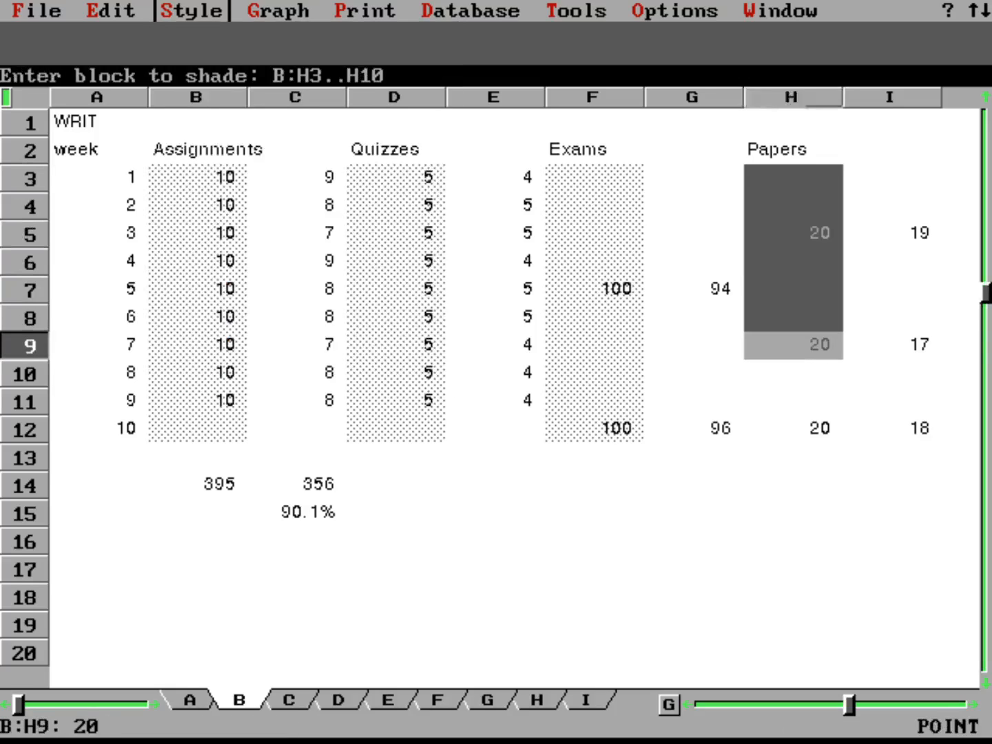
pyautogui.press('Return')
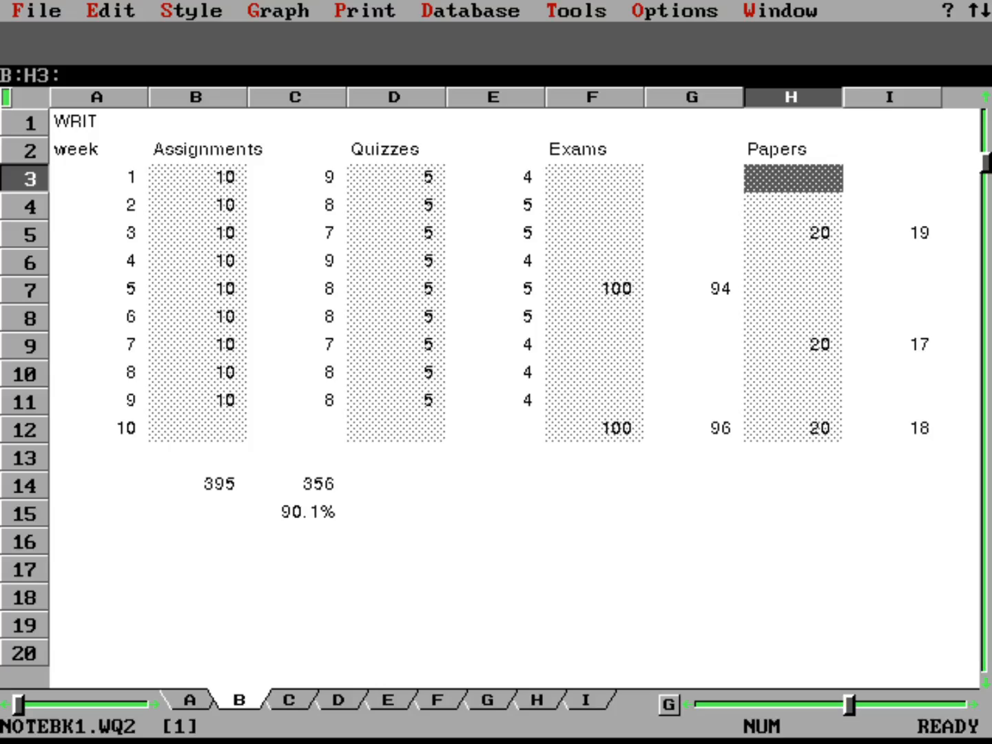
# Enter the heading "My score" in cells C2 and E2, above the assignment and quiz scores.
pyautogui.press('Left')
pyautogui.press('Left')
pyautogui.press('Left')
pyautogui.press('Left')
pyautogui.press('Left')
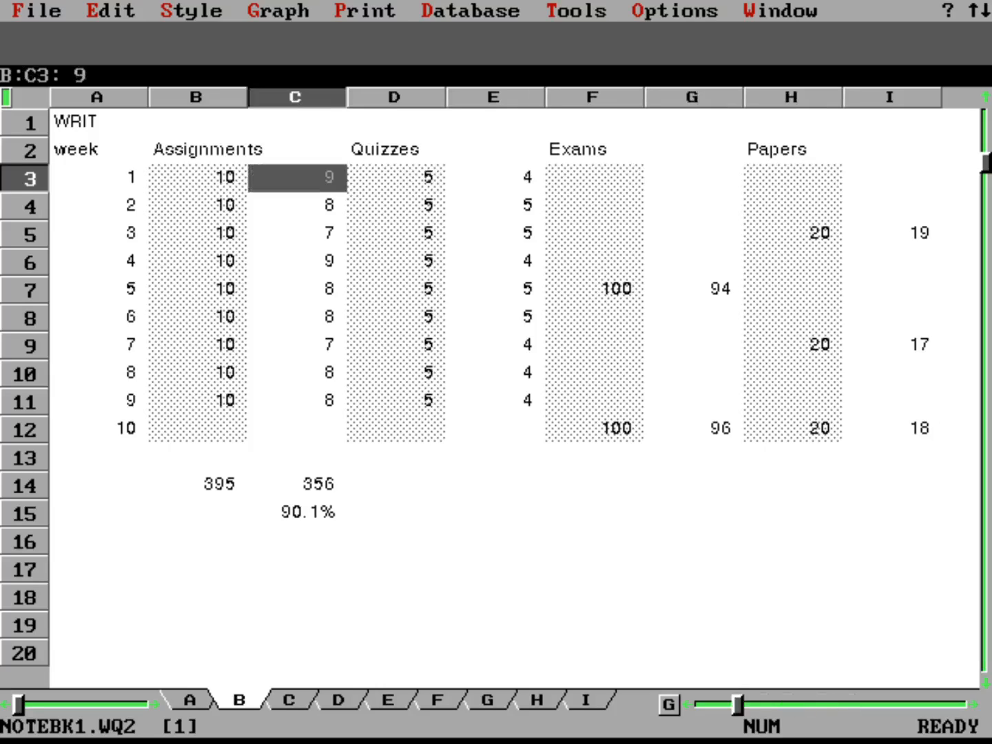
pyautogui.press('Up')
pyautogui.write('M')
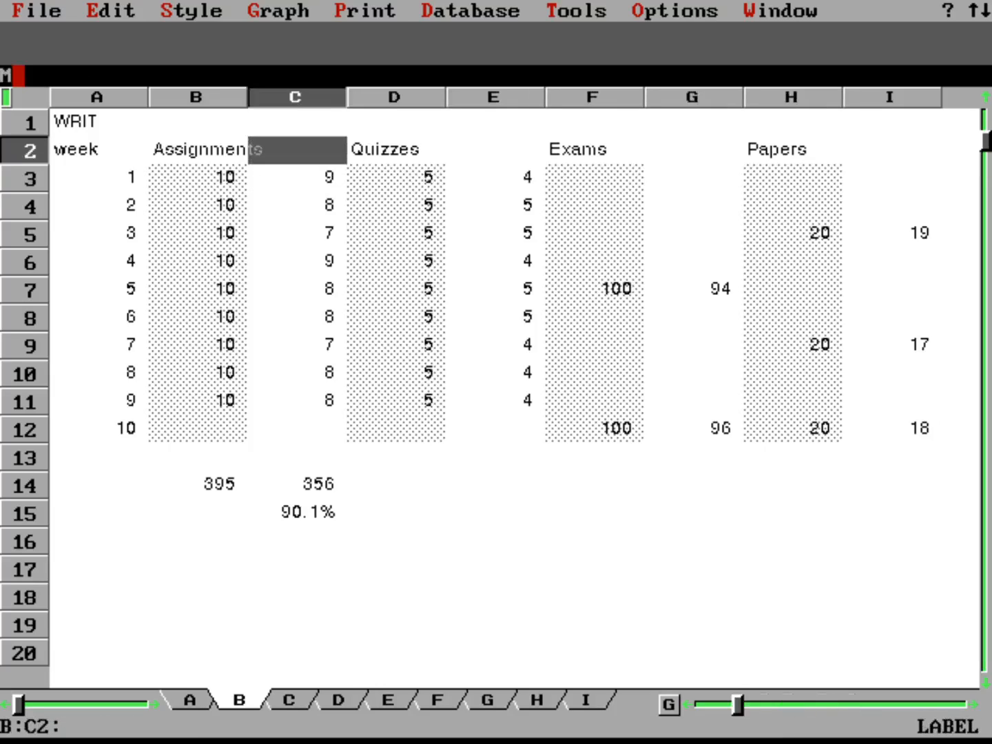
pyautogui.write('y score')
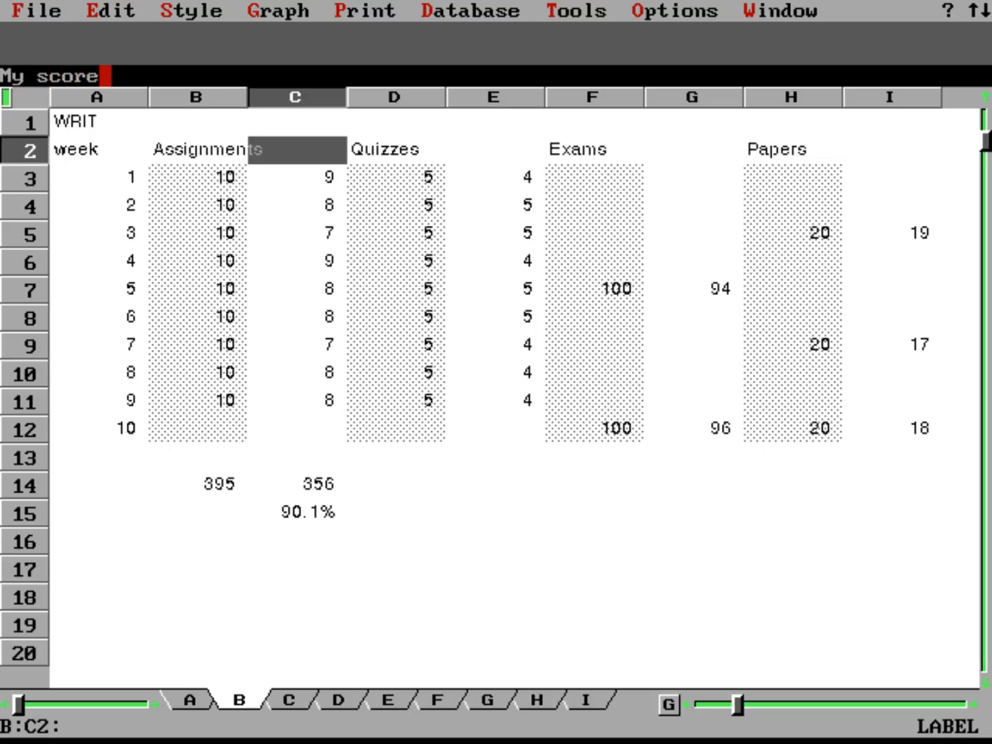
pyautogui.press('Return')
pyautogui.press('Right')
pyautogui.press('Right')
pyautogui.write('My score')
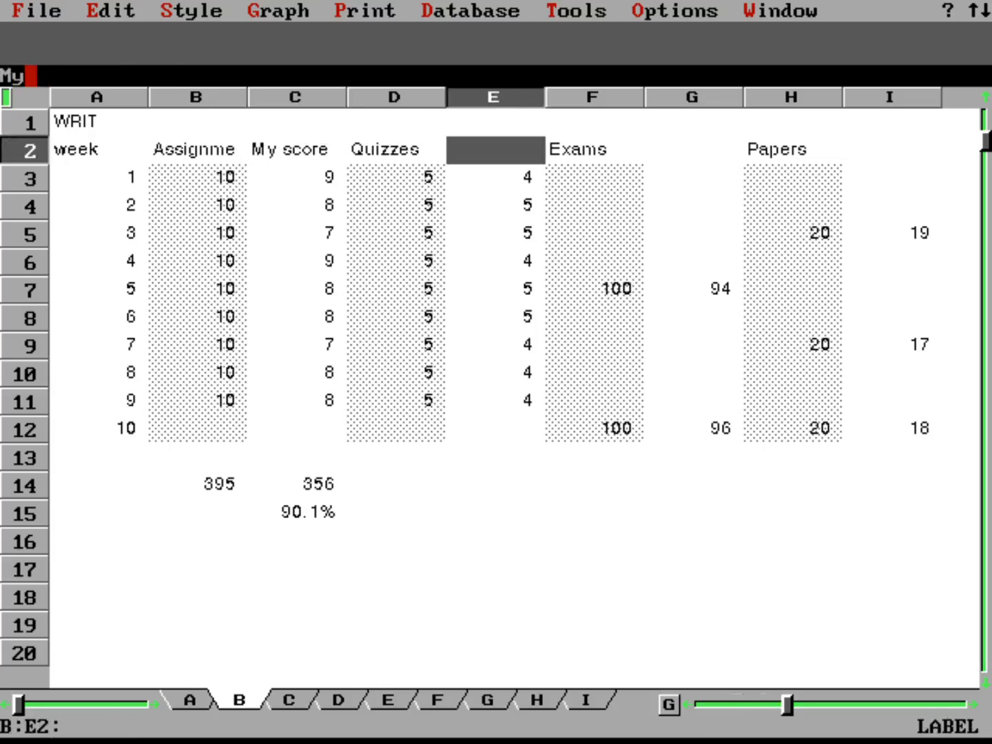
pyautogui.press('Return')
# Enter the heading "My score" in cells G2 and I2, above the exam and paper scores.
pyautogui.press('Right')
pyautogui.press('Right')
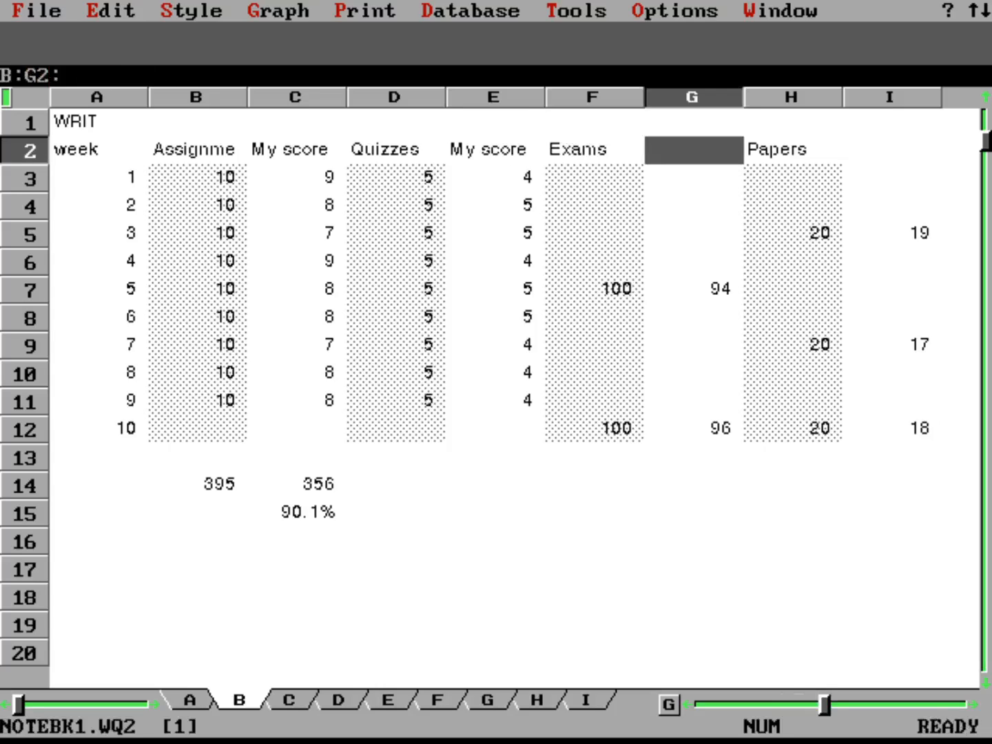
pyautogui.write('My score')
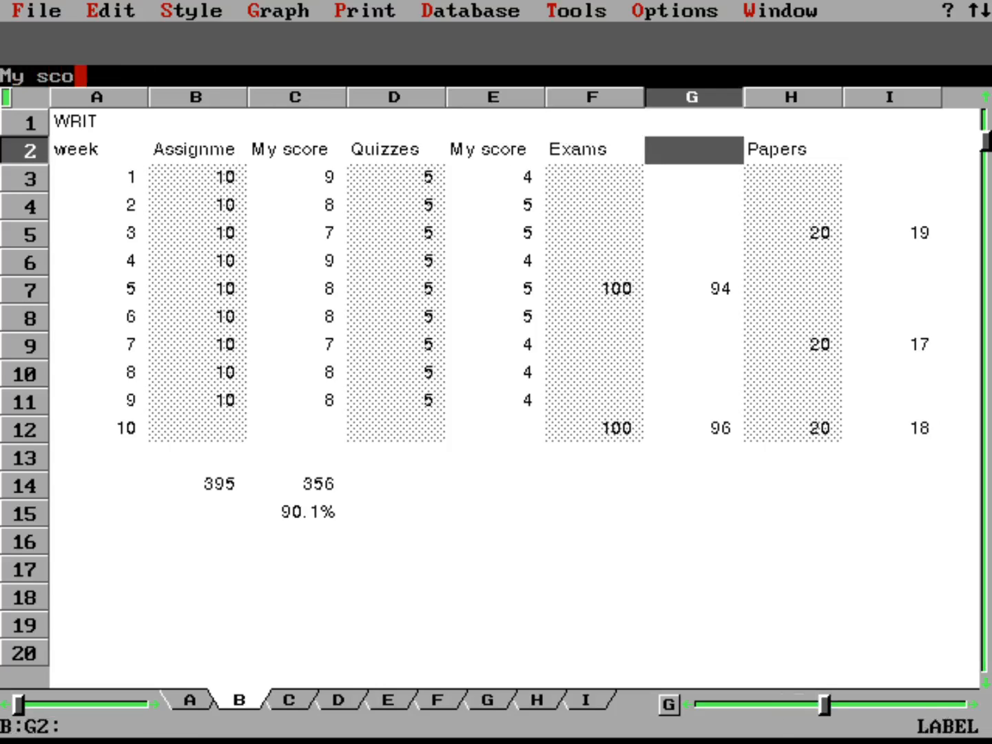
pyautogui.press('Return')
pyautogui.press('Right')
pyautogui.press('Right')
pyautogui.write('My score')
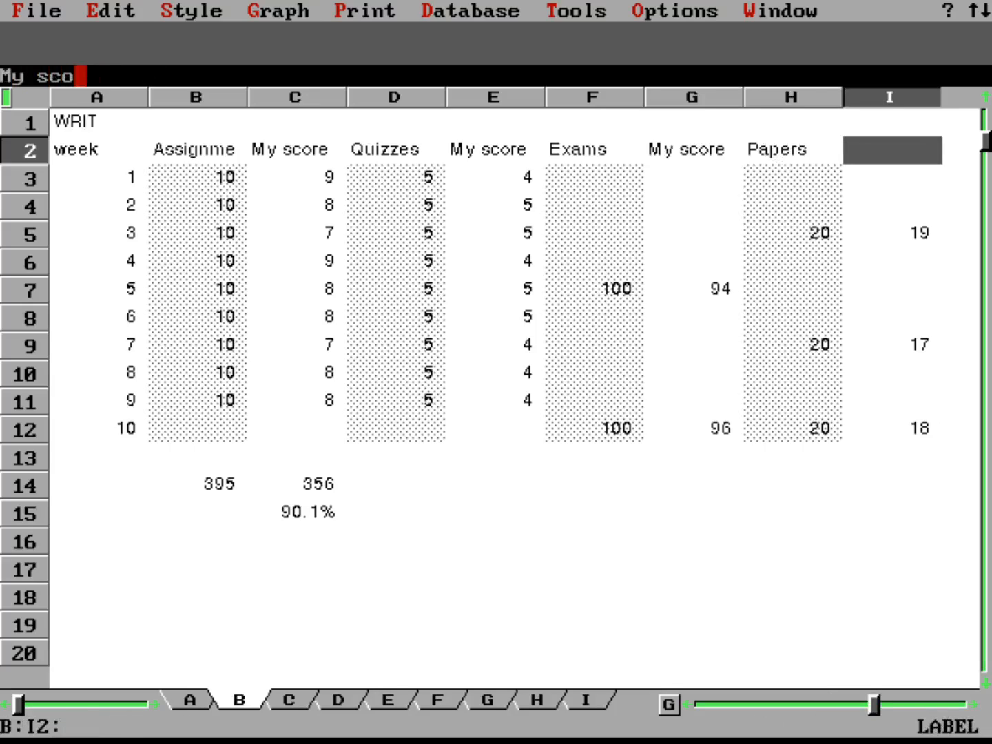
pyautogui.press('Return')
# Apply black shading to the heading row block A2..I2.
pyautogui.press('Left')
pyautogui.press('Left')
pyautogui.press('Left')
pyautogui.press('Left')
pyautogui.press('Left')
pyautogui.press('Left')
pyautogui.press('Left')
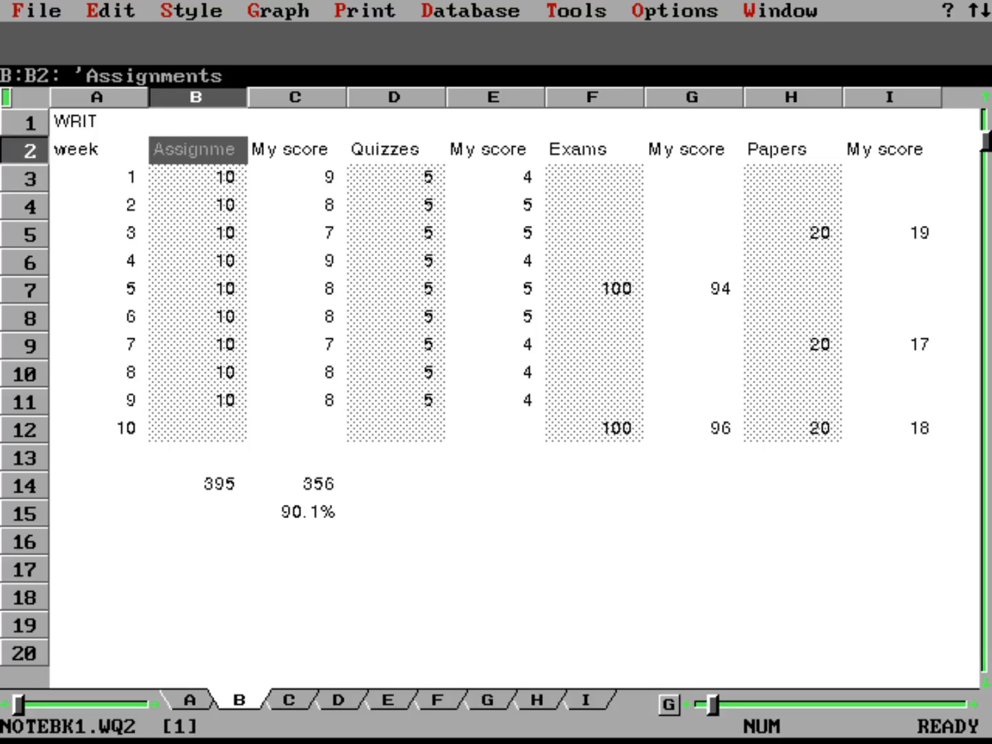
pyautogui.press('Left')
pyautogui.press('/')
pyautogui.press('s')
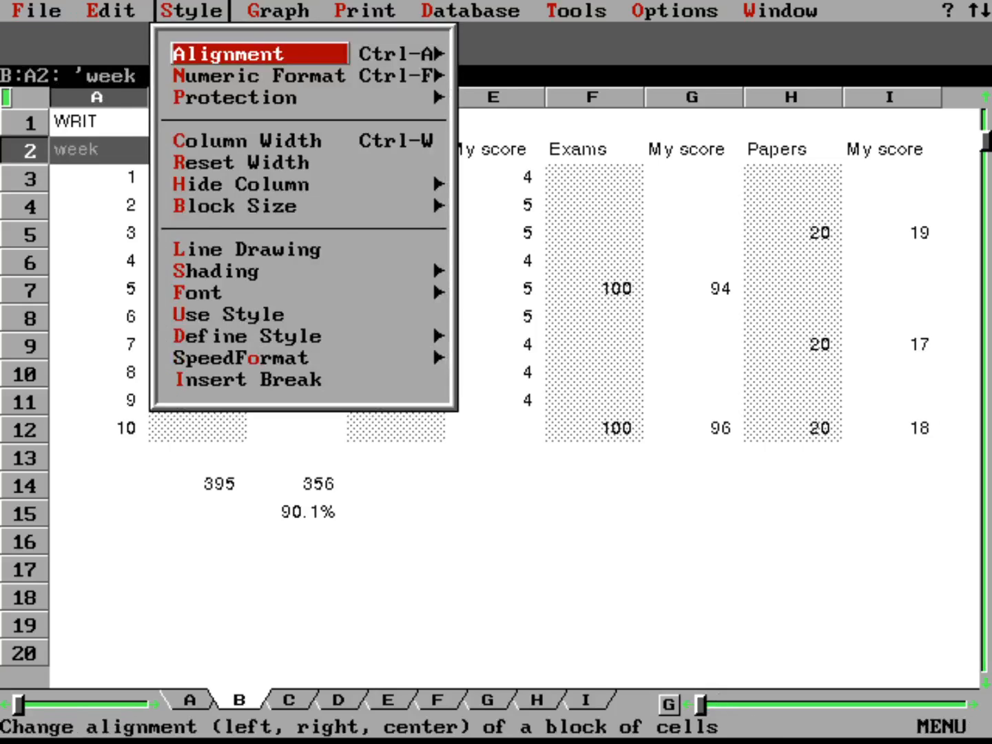
pyautogui.press('s')
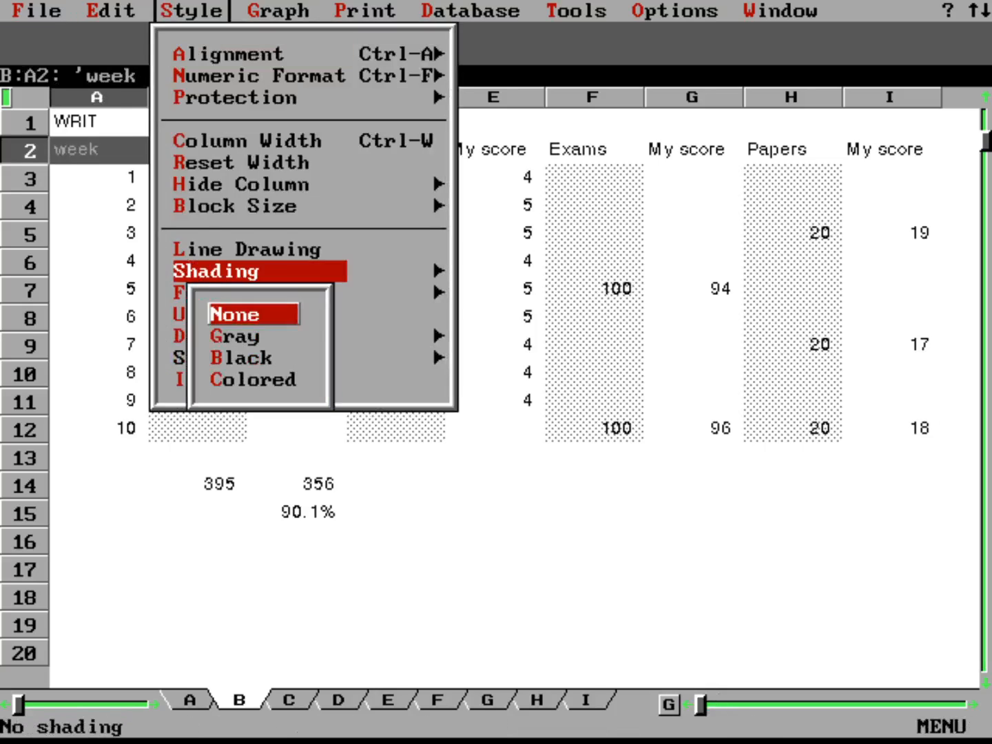
pyautogui.press('Down')
pyautogui.press('Down')
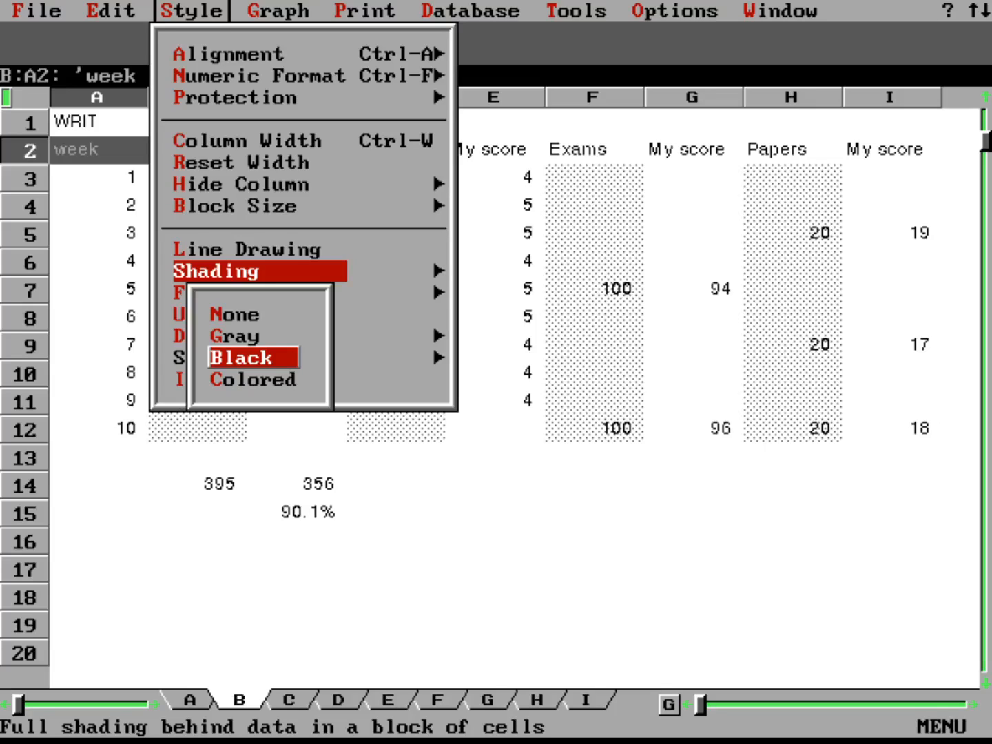
pyautogui.press('Return')
pyautogui.press('Right')
pyautogui.press('Right')
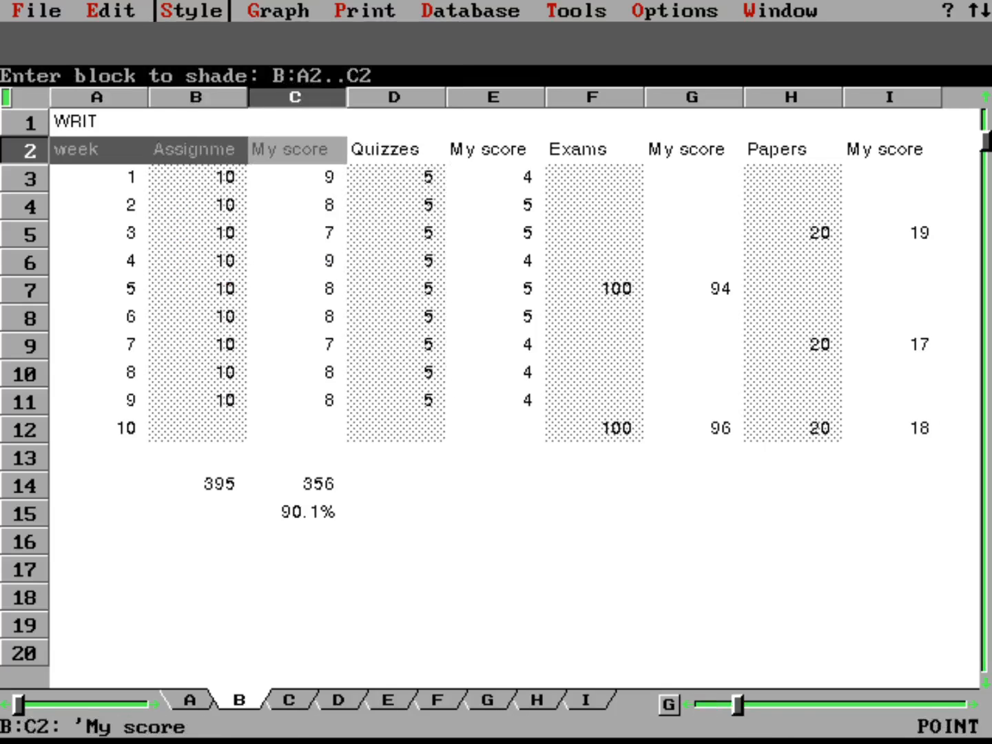
pyautogui.press('Right')
pyautogui.press('Right')
pyautogui.press('Right')
pyautogui.press('Right')
pyautogui.press('Right')
pyautogui.press('Right')
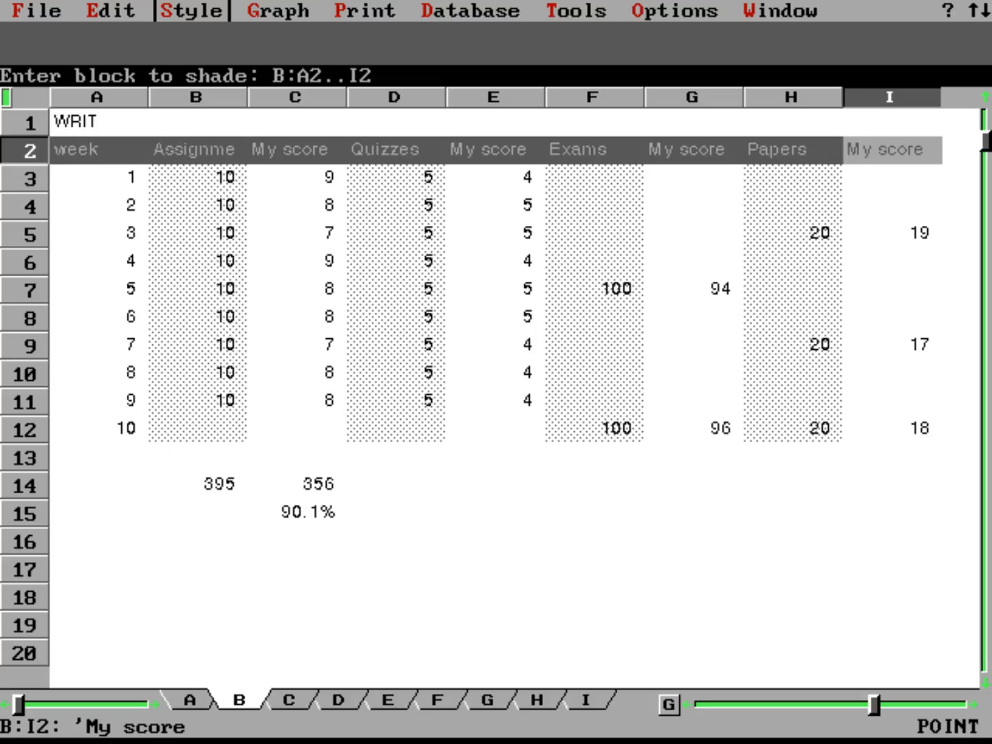
pyautogui.press('Return')
pyautogui.press('Down')
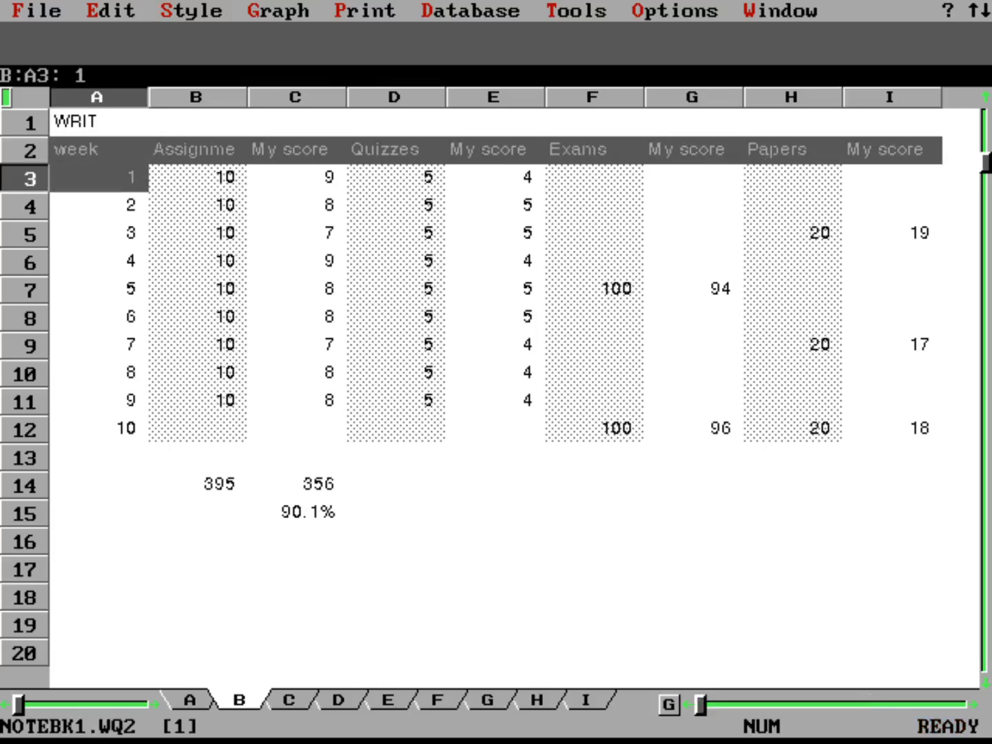
pyautogui.press('Up')
pyautogui.press('Down')
pyautogui.press('Down')
pyautogui.press('Down')
pyautogui.press('Down')
pyautogui.press('Down')
pyautogui.press('Down')
pyautogui.press('Down')
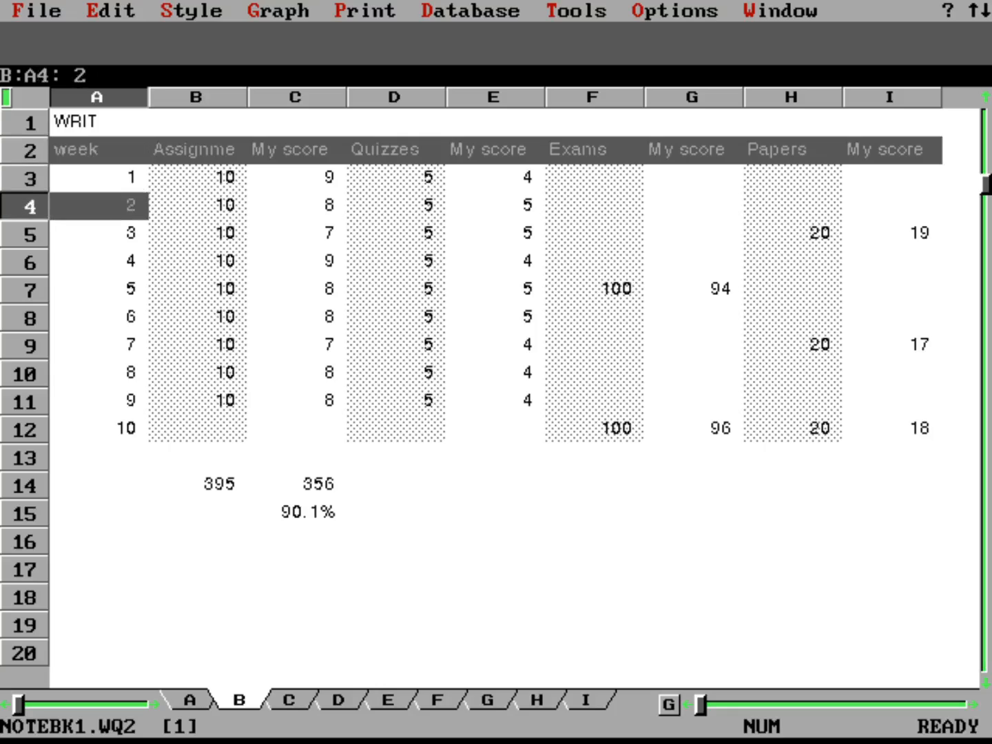
pyautogui.press('Up')
pyautogui.press('Up')
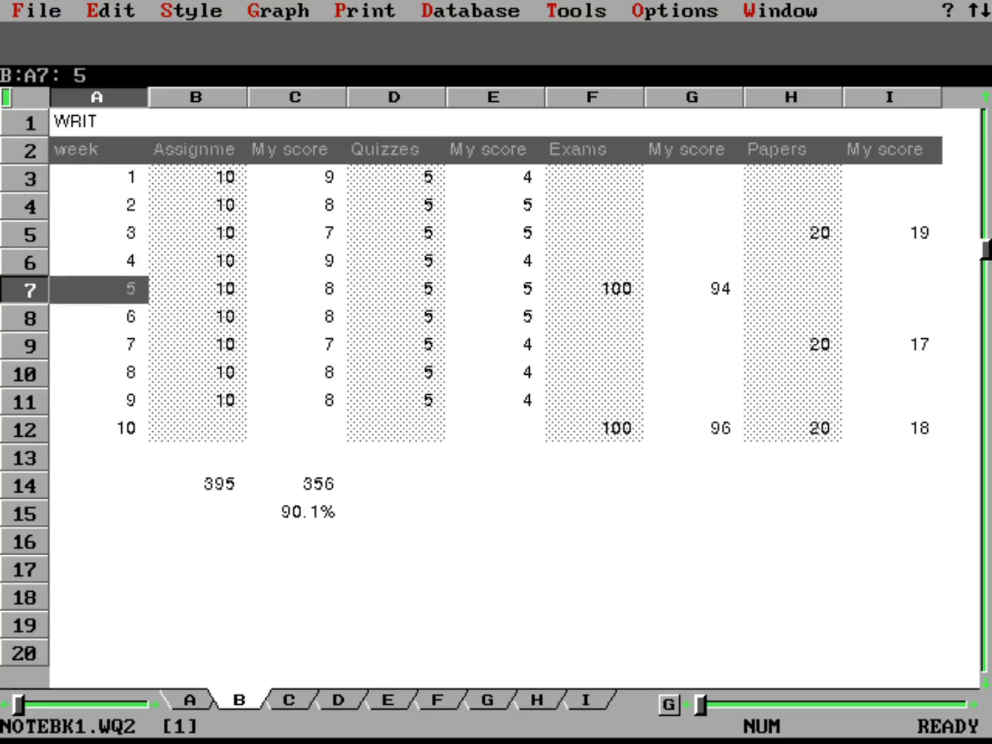
pyautogui.press('Up')
pyautogui.press('Up')
pyautogui.press('Up')
pyautogui.press('Up')
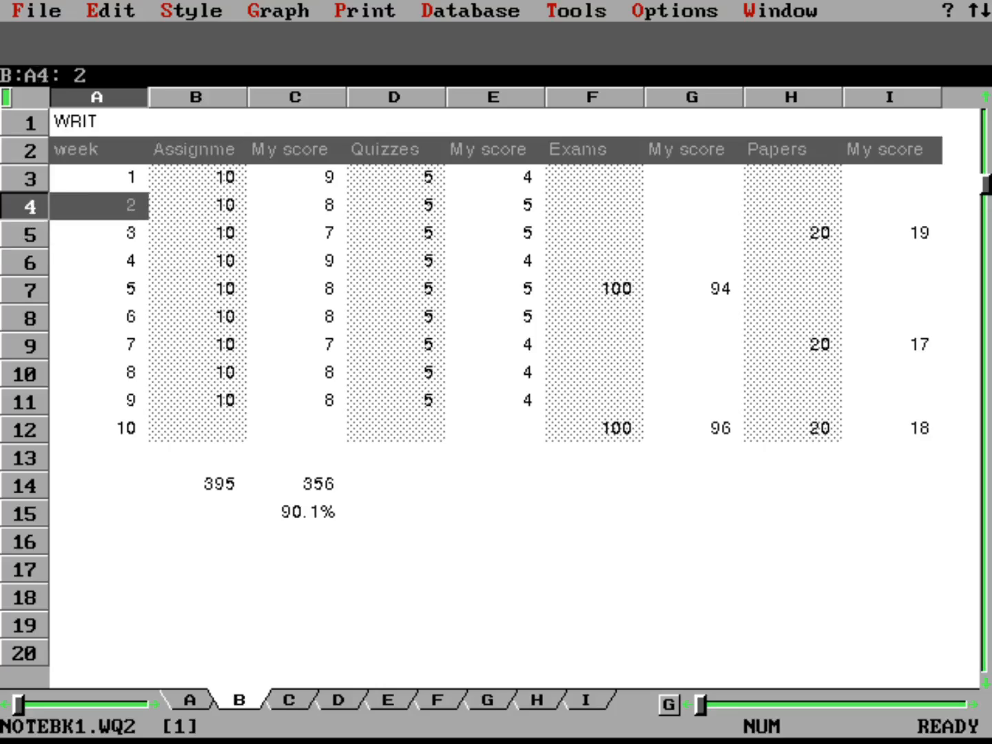
pyautogui.press('Up')
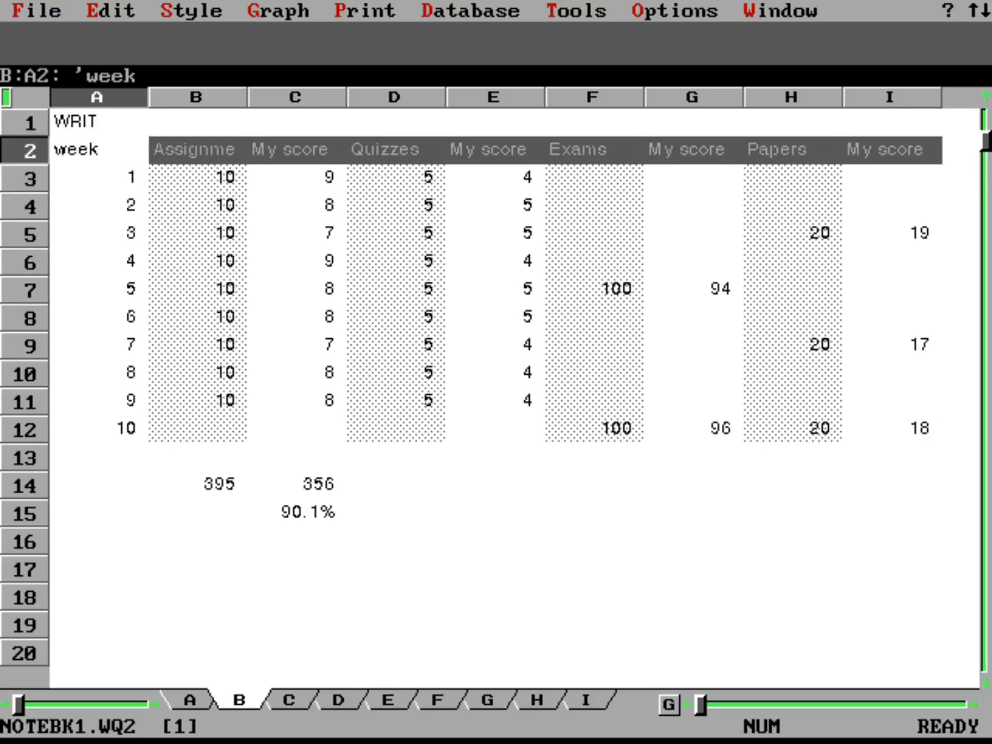
# Apply dark cyan colored shading to the two point totals in B14..C14.
pyautogui.press('Down')
pyautogui.press('Down')
pyautogui.press('Down')
pyautogui.press('Down')
pyautogui.press('Down')
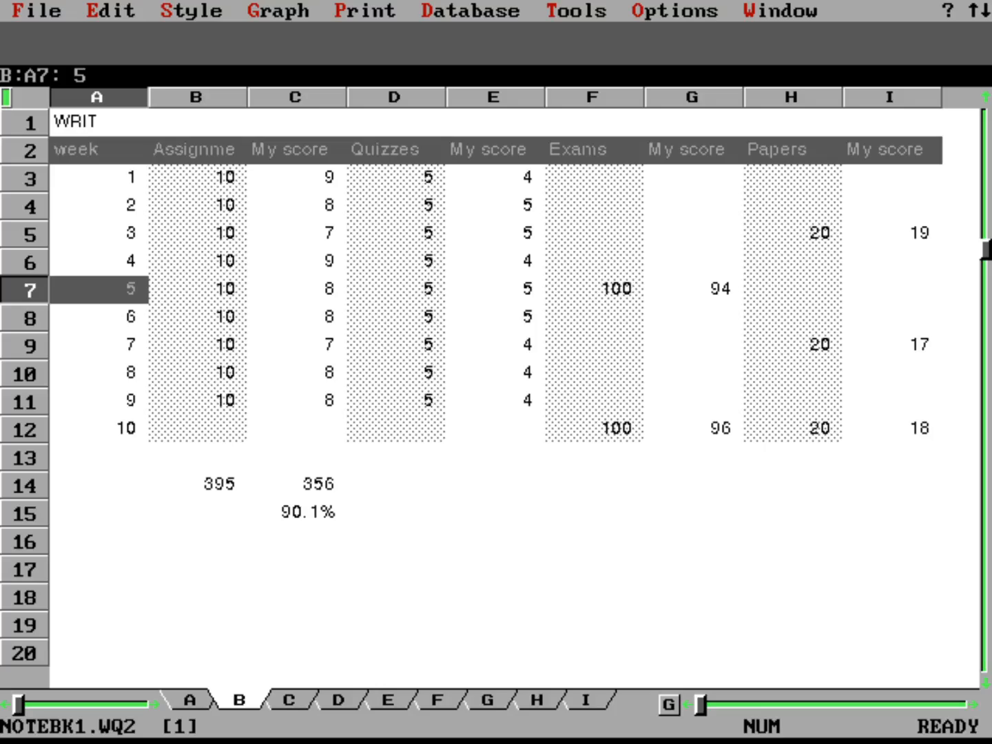
pyautogui.press('Down')
pyautogui.press('Down')
pyautogui.press('Down')
pyautogui.press('Down')
pyautogui.press('Down')
pyautogui.press('Down')
pyautogui.press('Down')
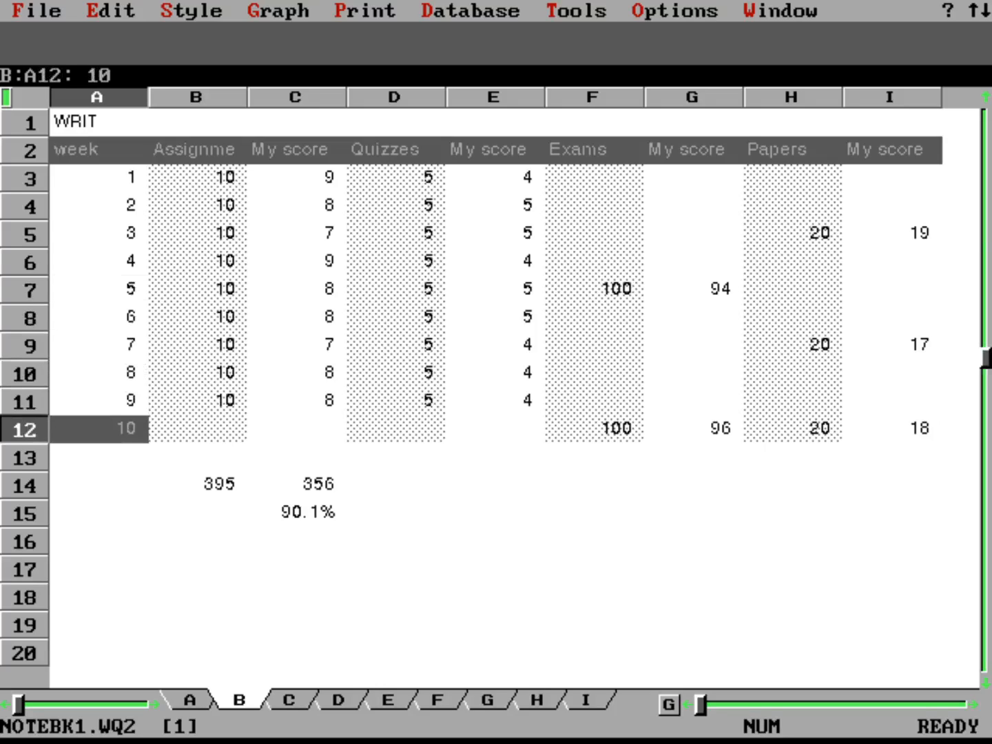
pyautogui.press('Right')
pyautogui.press('Right')
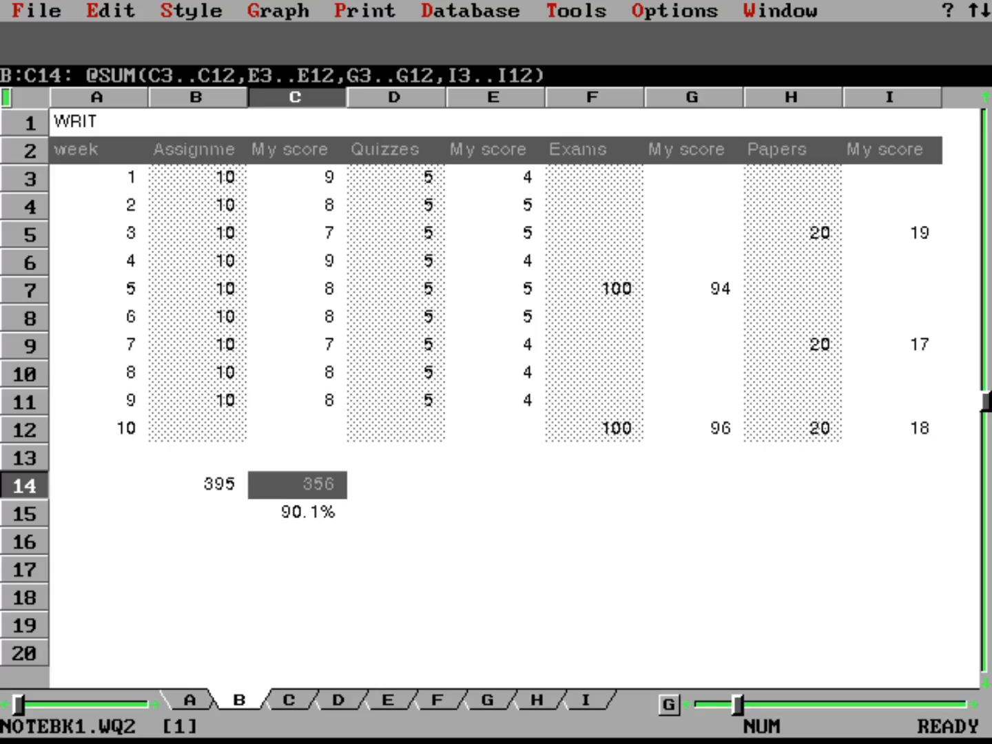
pyautogui.press('Left')
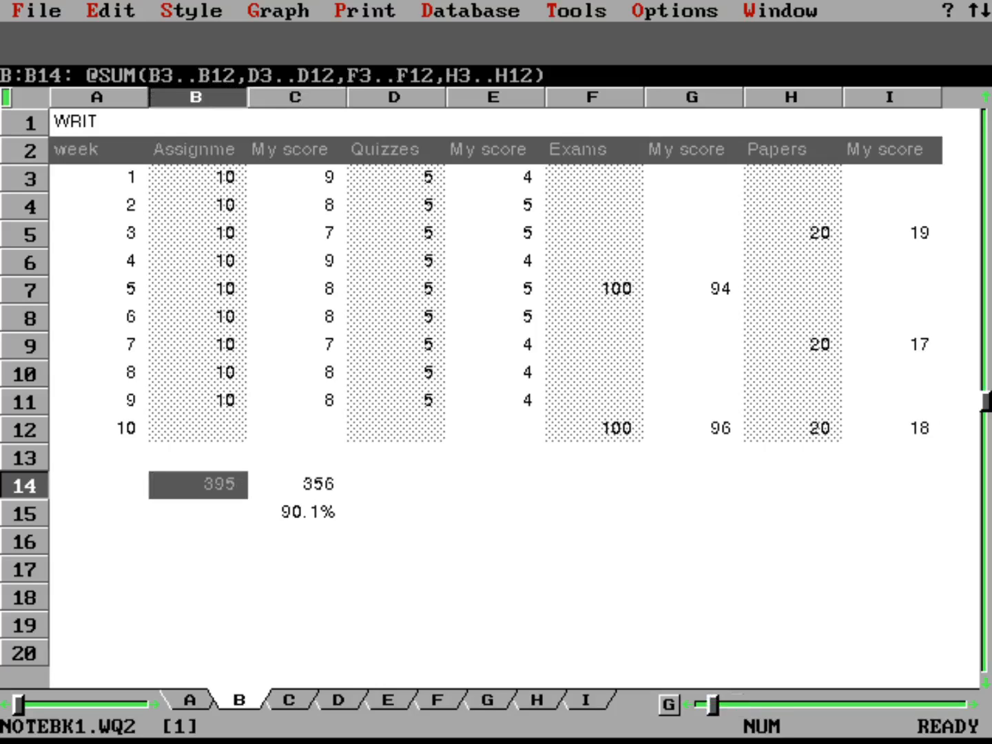
pyautogui.hotkey('alt', 's')
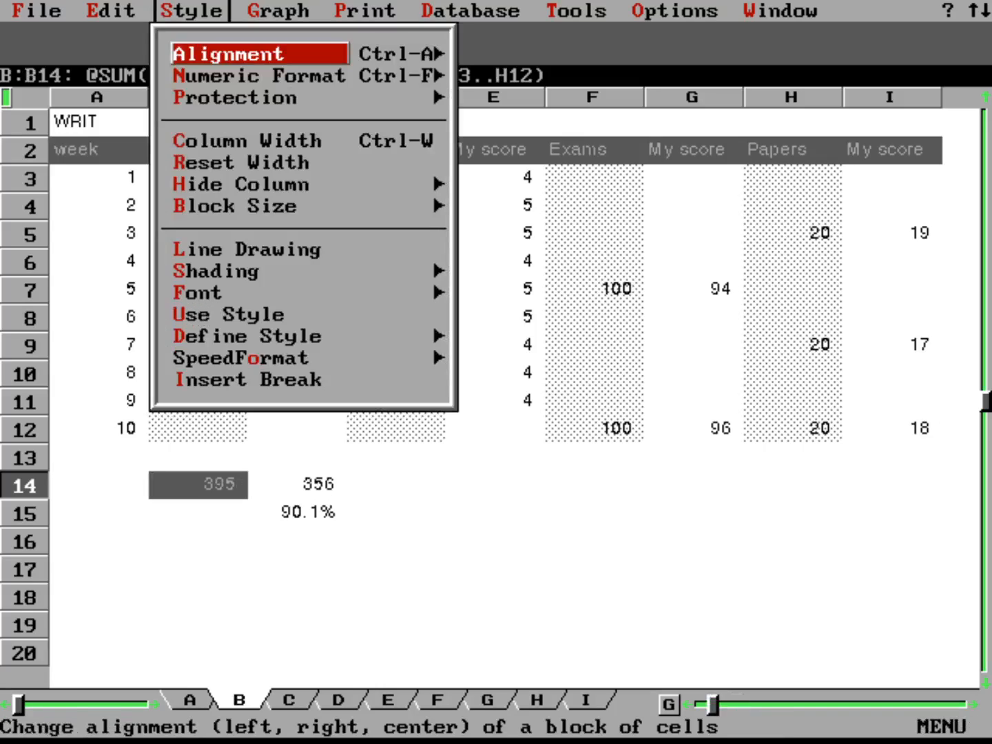
pyautogui.press('s')
pyautogui.press('Down')
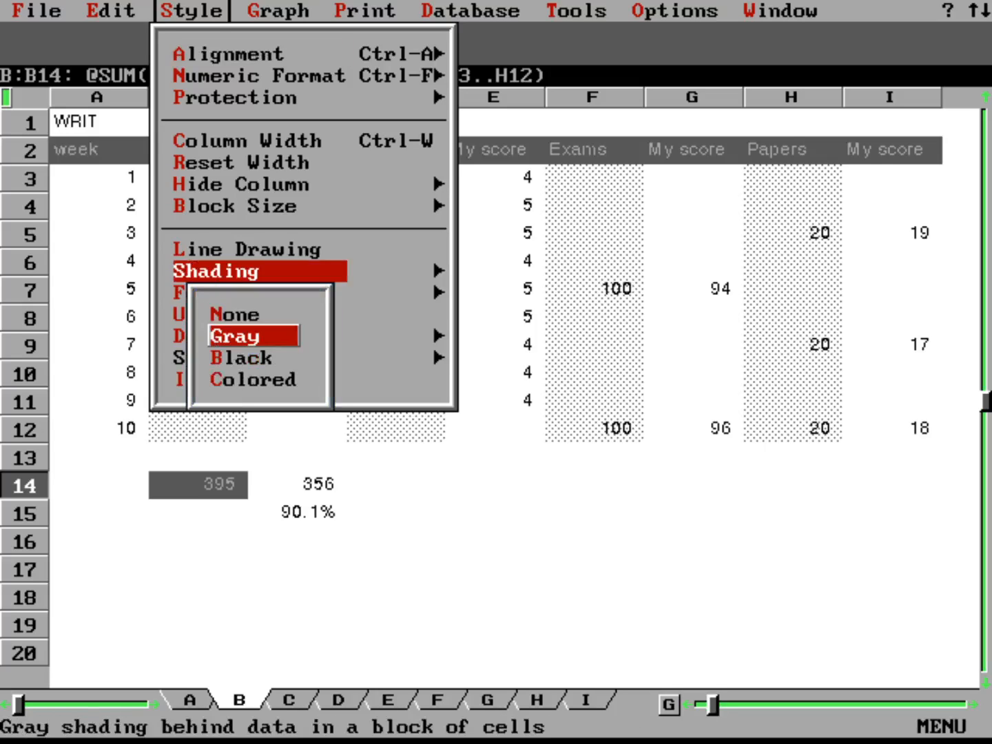
pyautogui.press('Down')
pyautogui.press('Down')
pyautogui.press('Return')
pyautogui.press('Right')
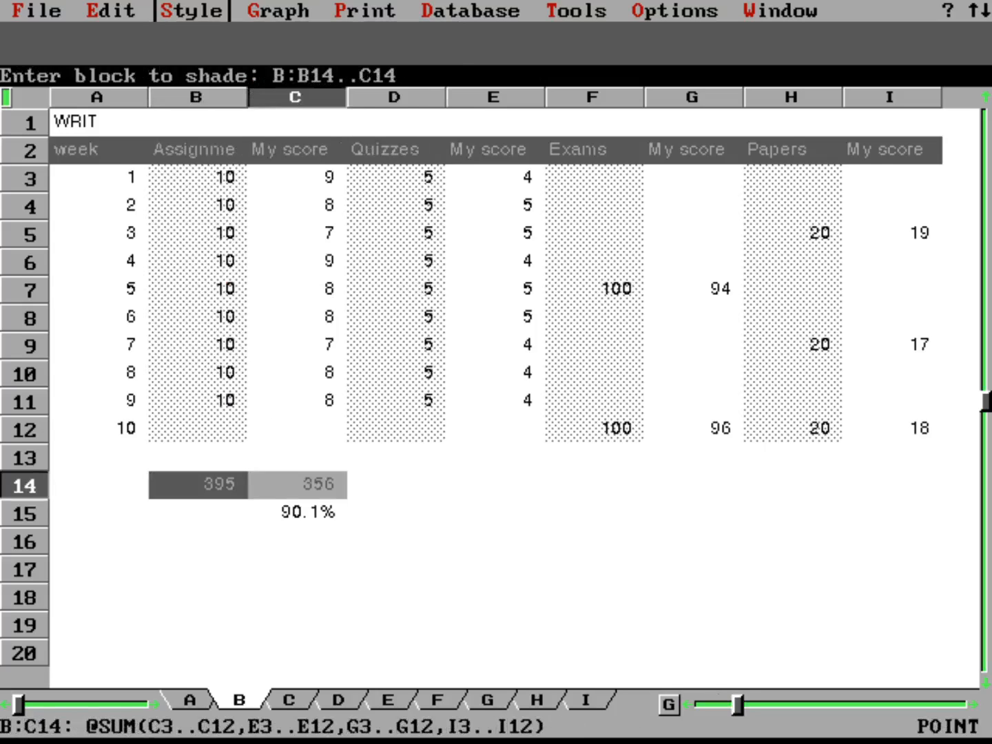
pyautogui.press('Return')
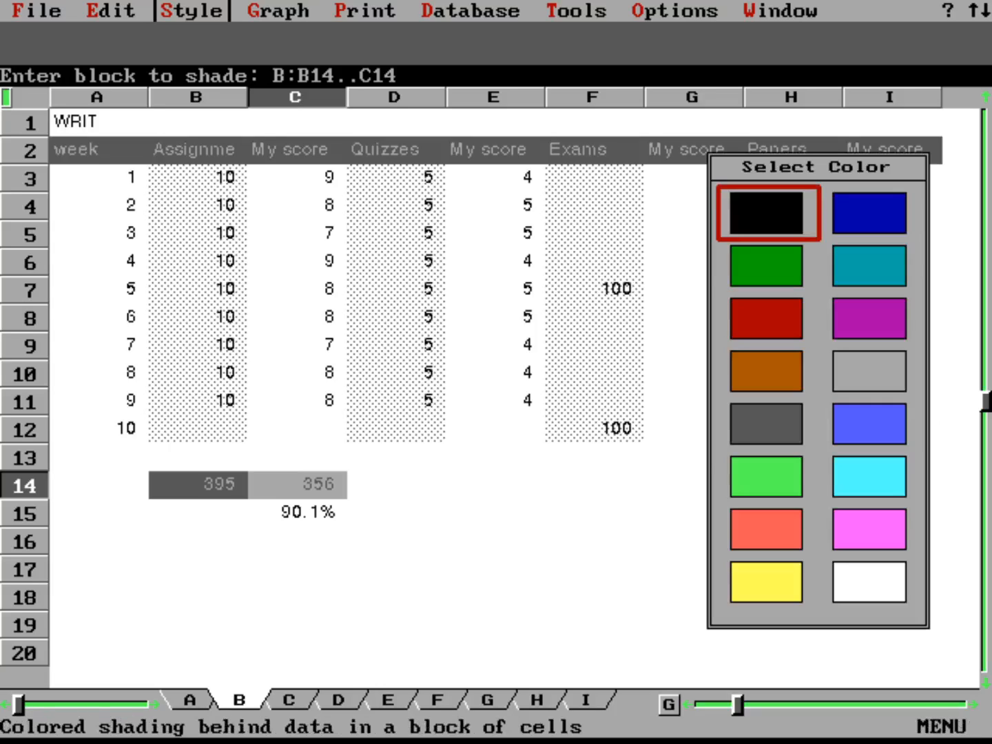
pyautogui.press('Right')
pyautogui.press('Right')
pyautogui.press('Right')
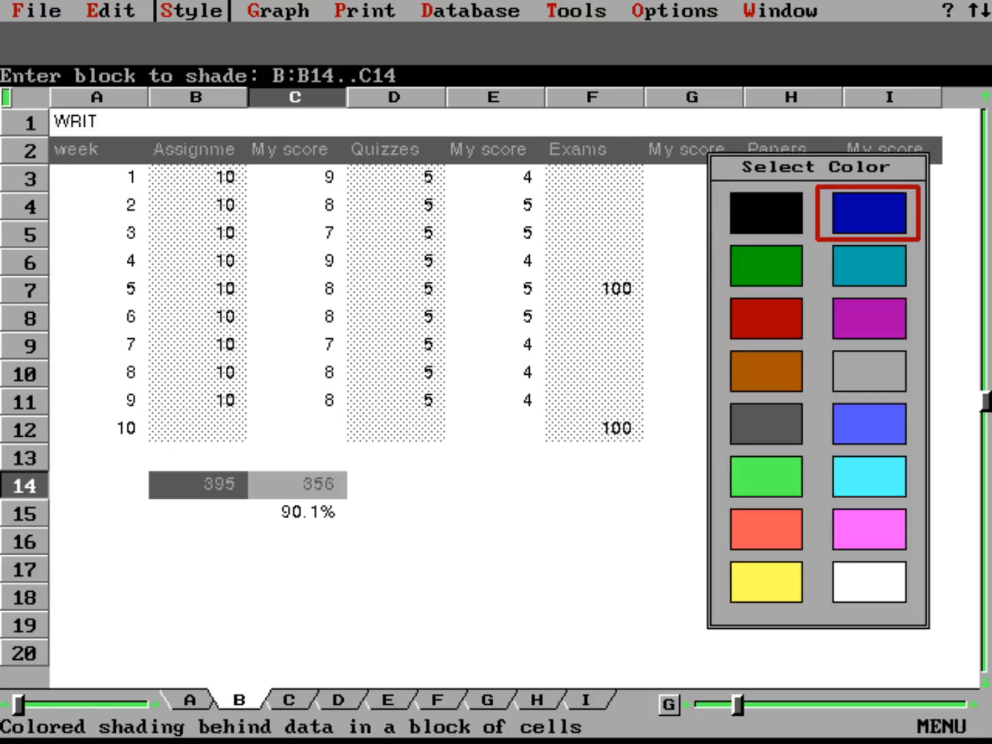
pyautogui.press('Return')
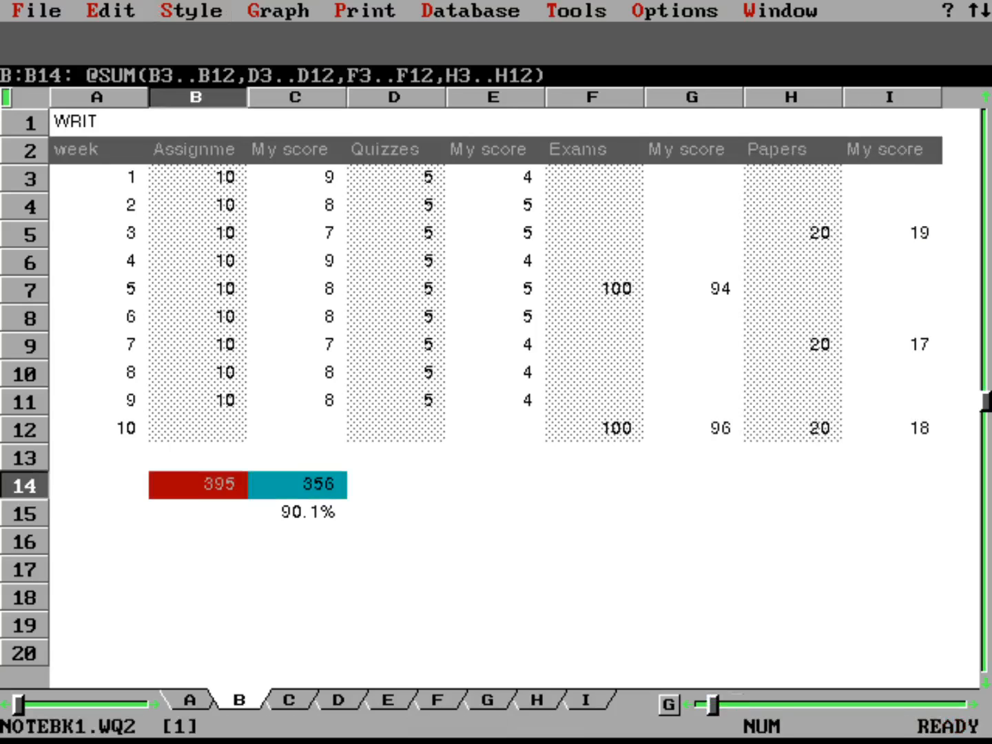
# Apply yellow colored shading to the earned percentage in cell C15.
pyautogui.press('Down')
pyautogui.press('Down')
pyautogui.press('Right')
pyautogui.press('Right')
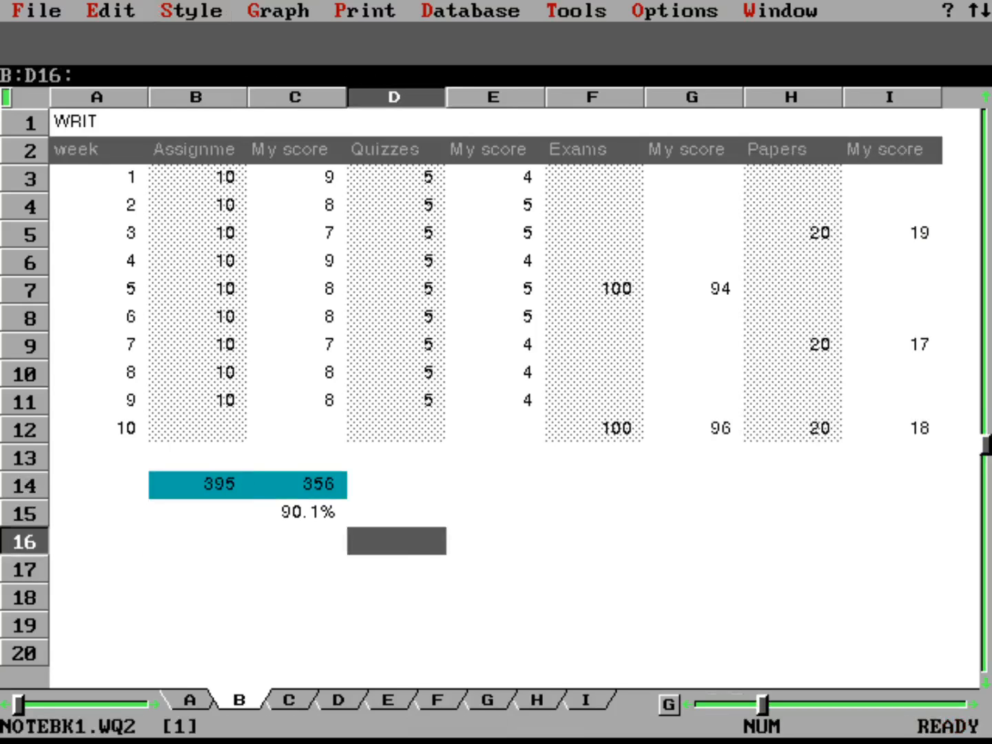
pyautogui.press('Up')
pyautogui.press('Left')
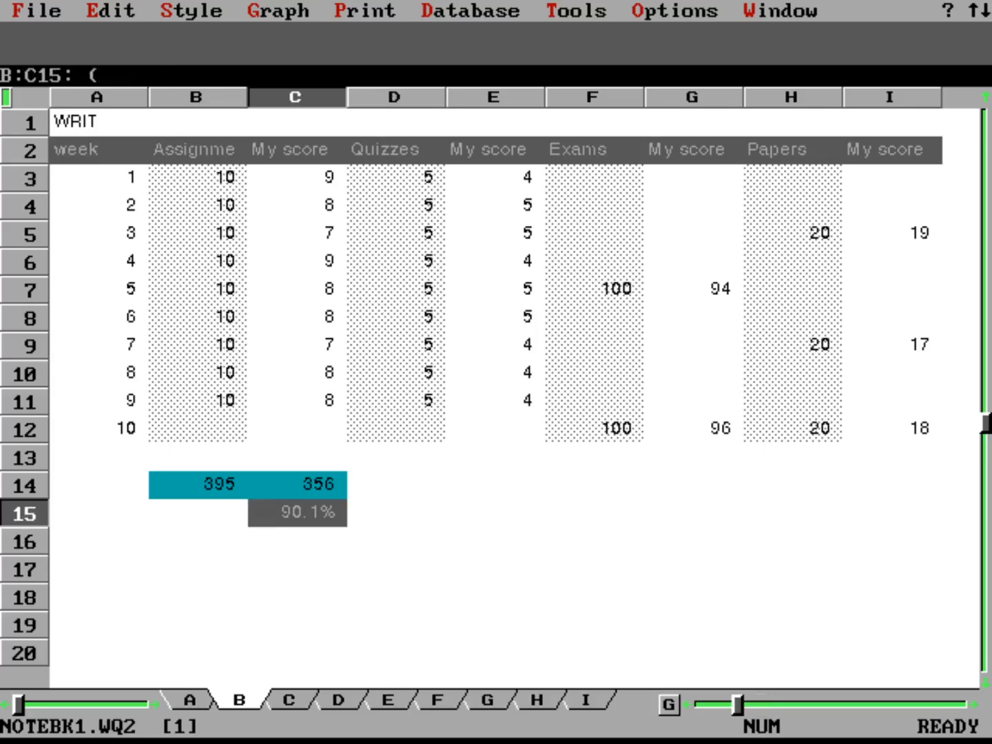
pyautogui.press('/')
pyautogui.press('s')
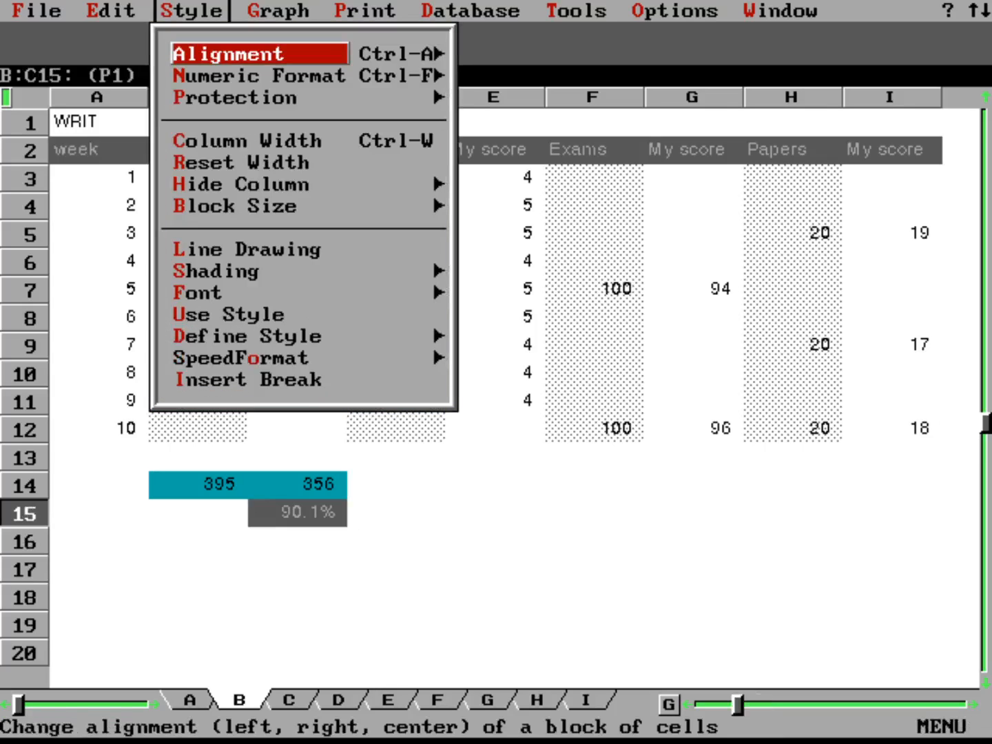
pyautogui.press('s')
pyautogui.press('n')
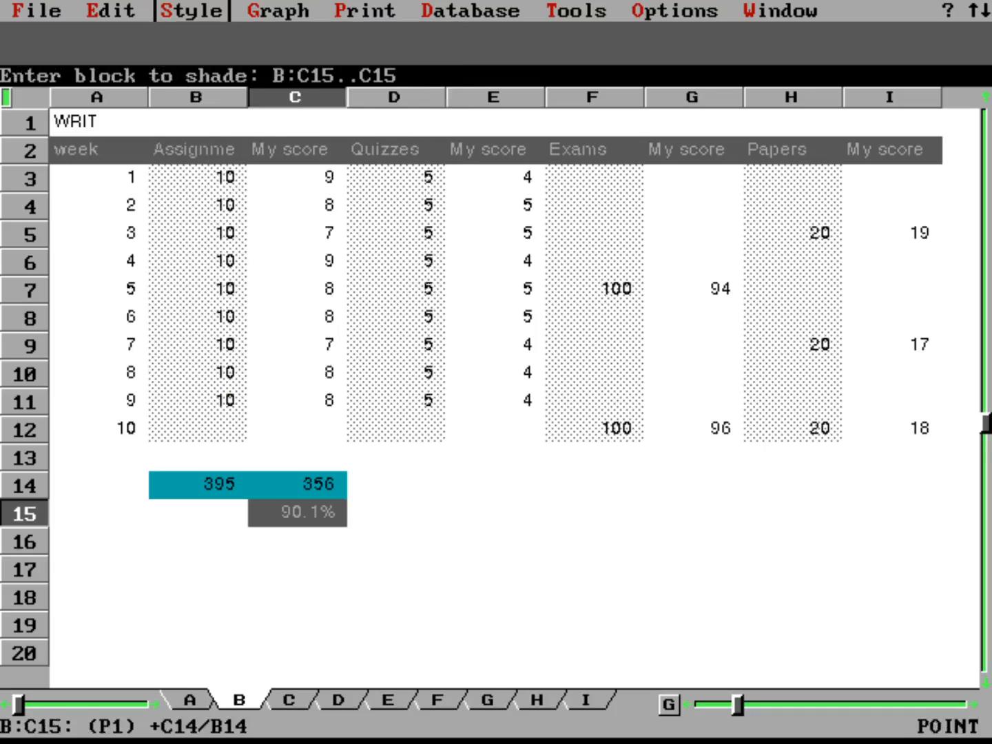
pyautogui.press('Return')
pyautogui.press('Right')
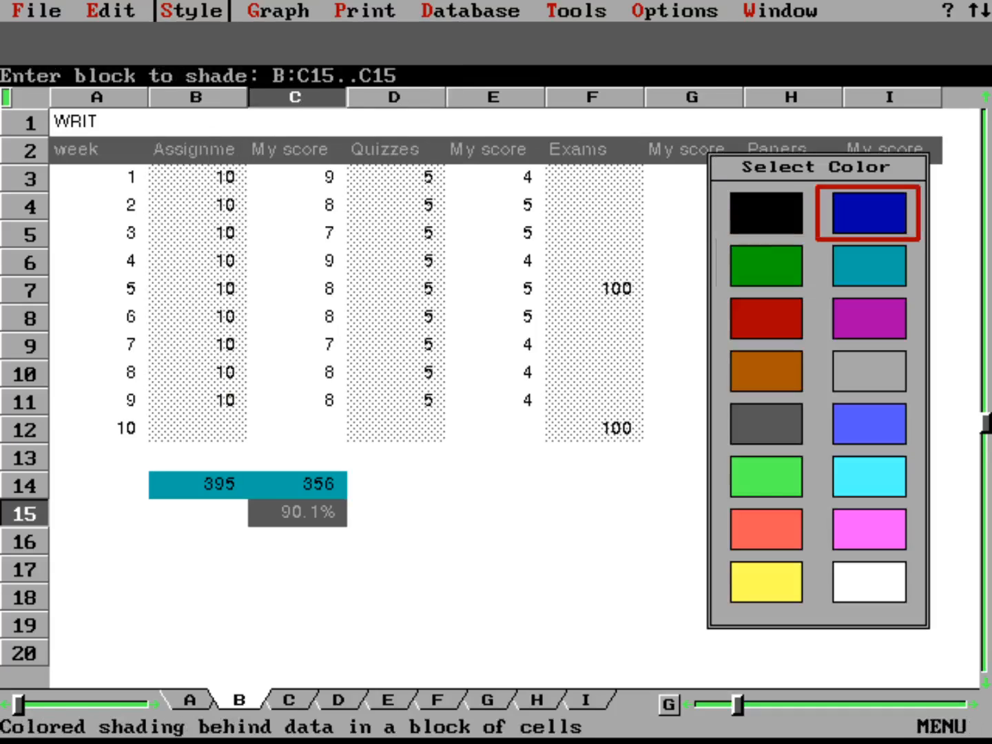
pyautogui.press('Down')
pyautogui.press('Right')
pyautogui.press('Down')
pyautogui.press('Down')
pyautogui.press('Right')
pyautogui.press('Down')
pyautogui.press('Down')
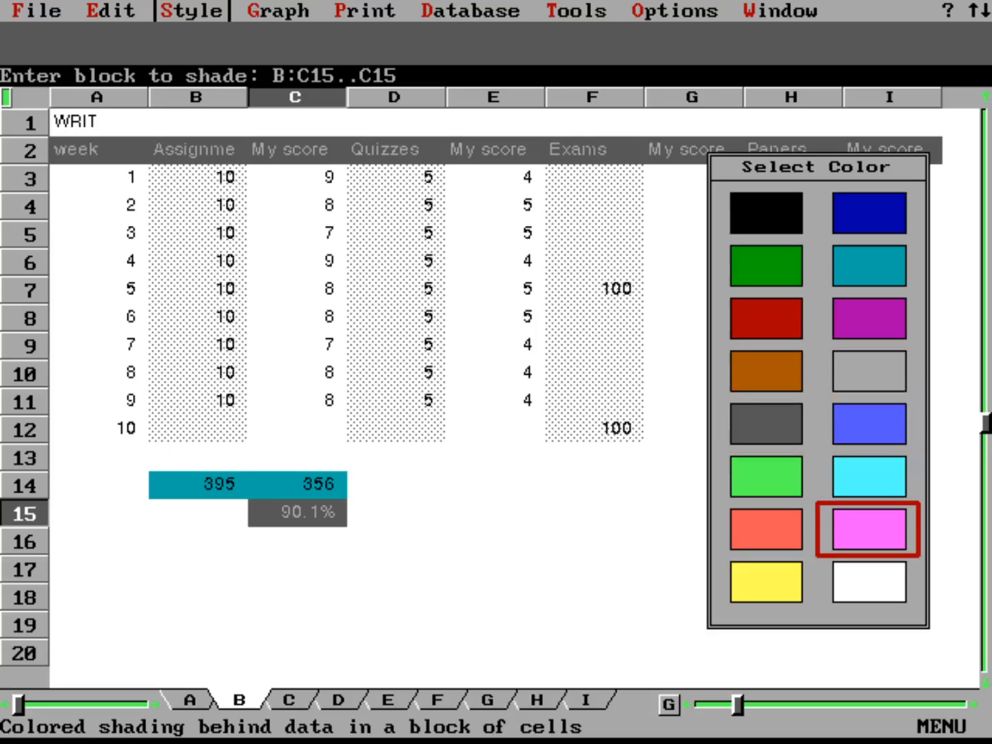
pyautogui.press('Down')
pyautogui.press('Left')
pyautogui.press('Return')
pyautogui.press('Right')
pyautogui.press('Right')
pyautogui.press('Right')
pyautogui.press('Right')
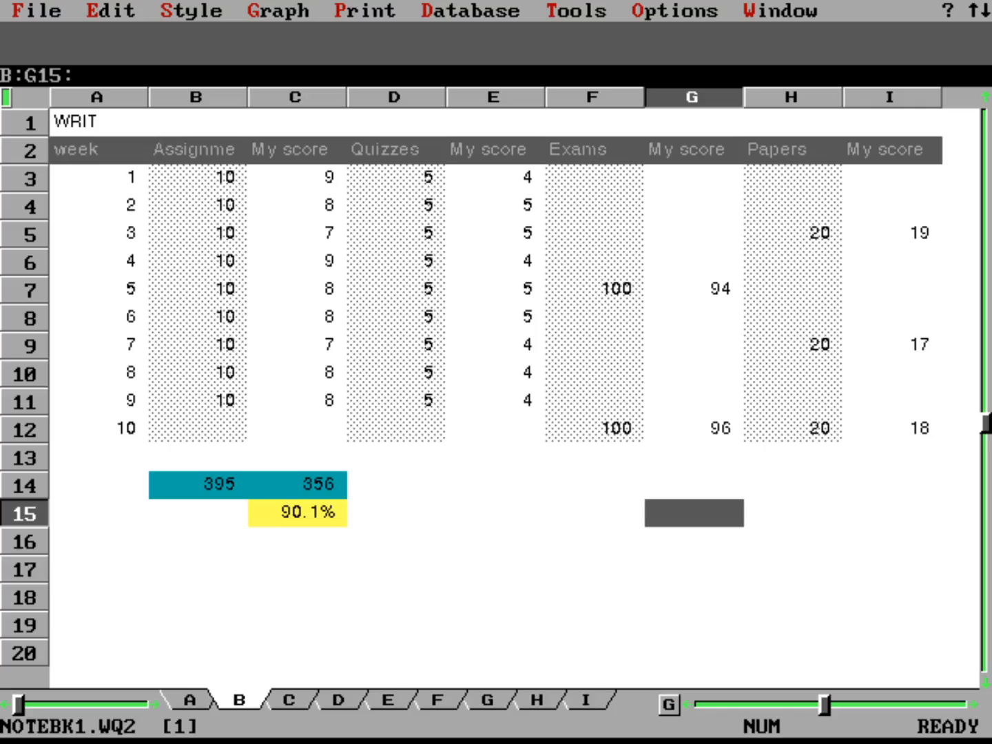
# Set the WYSIWYG zoom percentage to 120.
pyautogui.press('/')
pyautogui.press('o')
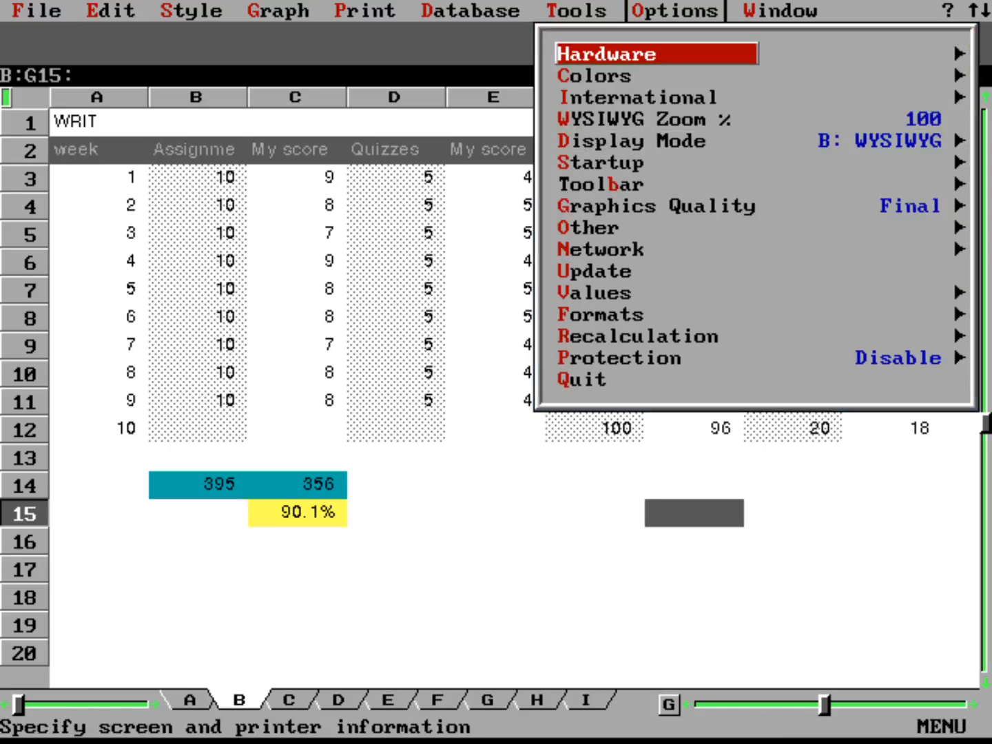
pyautogui.press('Down')
pyautogui.press('Down')
pyautogui.press('Down')
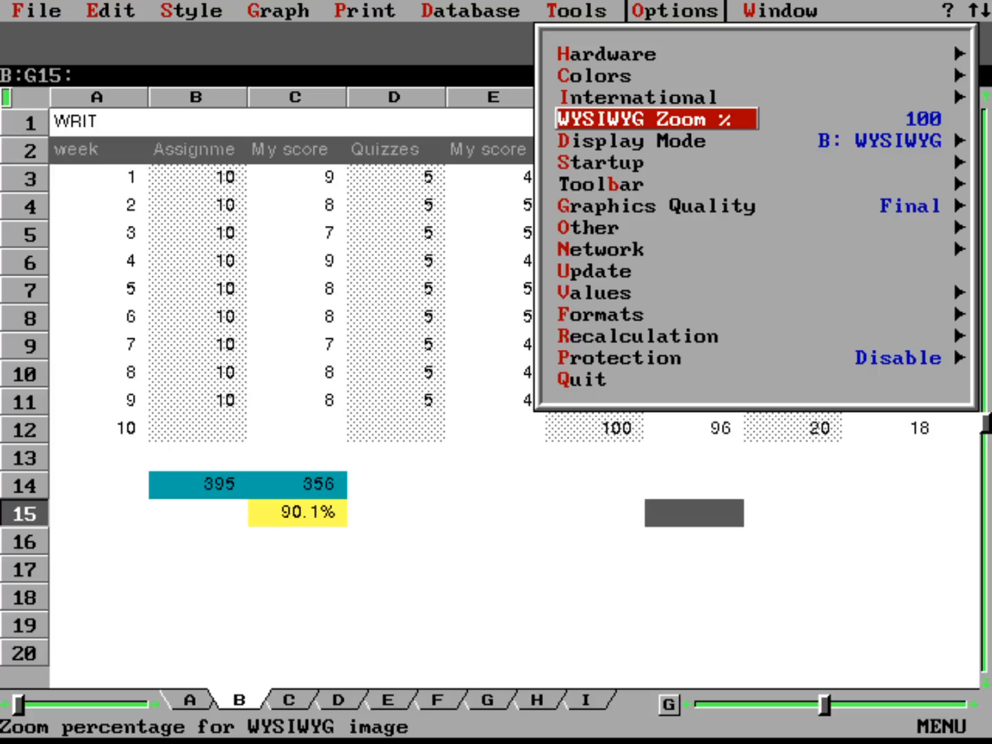
pyautogui.press('Return')
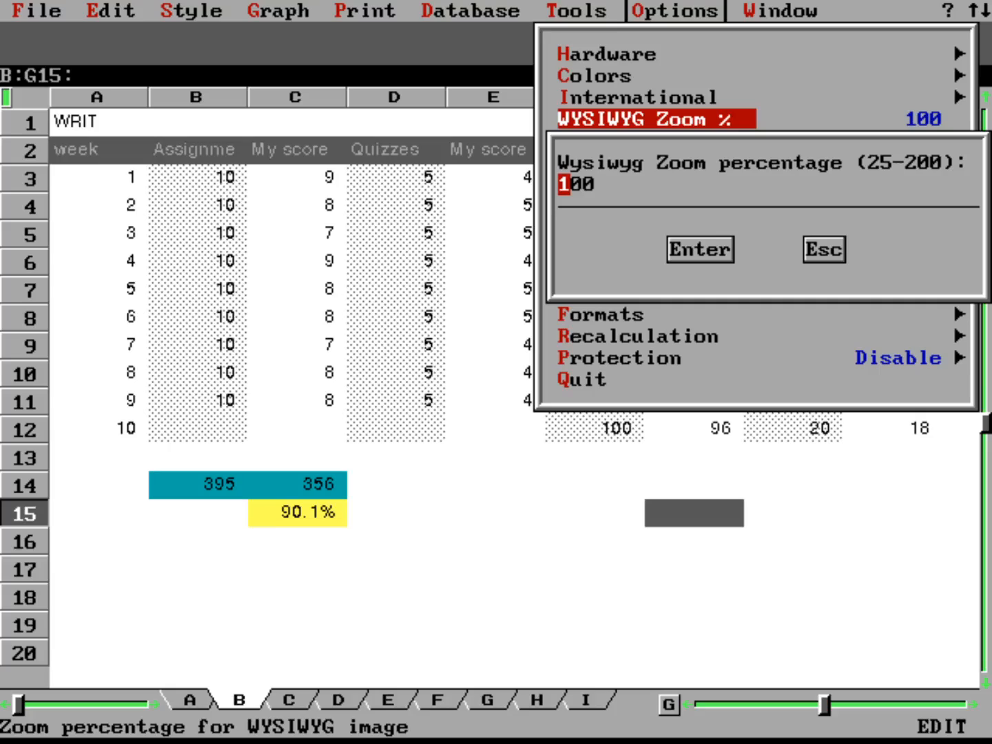
pyautogui.write('120')
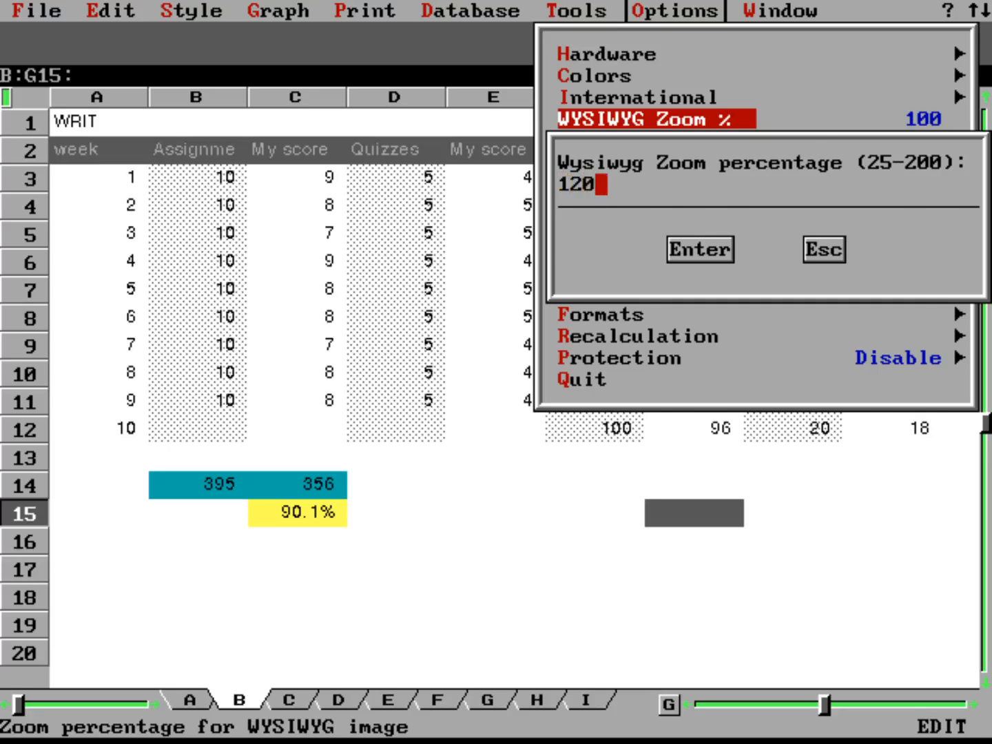
pyautogui.press('Return')
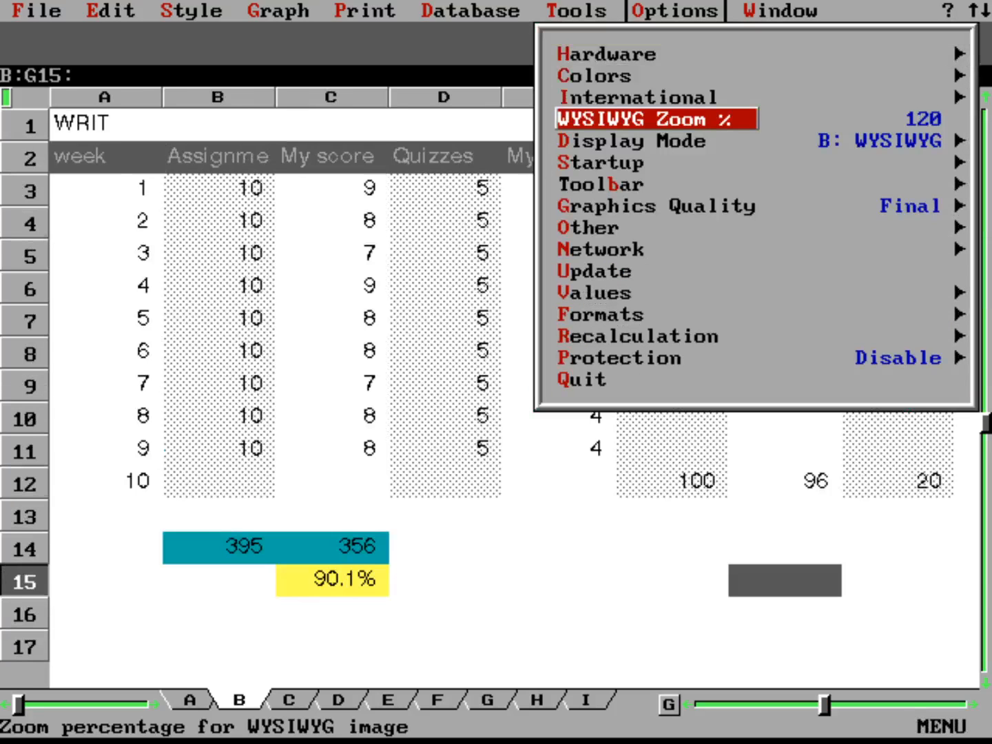
# Set the WYSIWYG zoom percentage to 90.
pyautogui.press('Return')
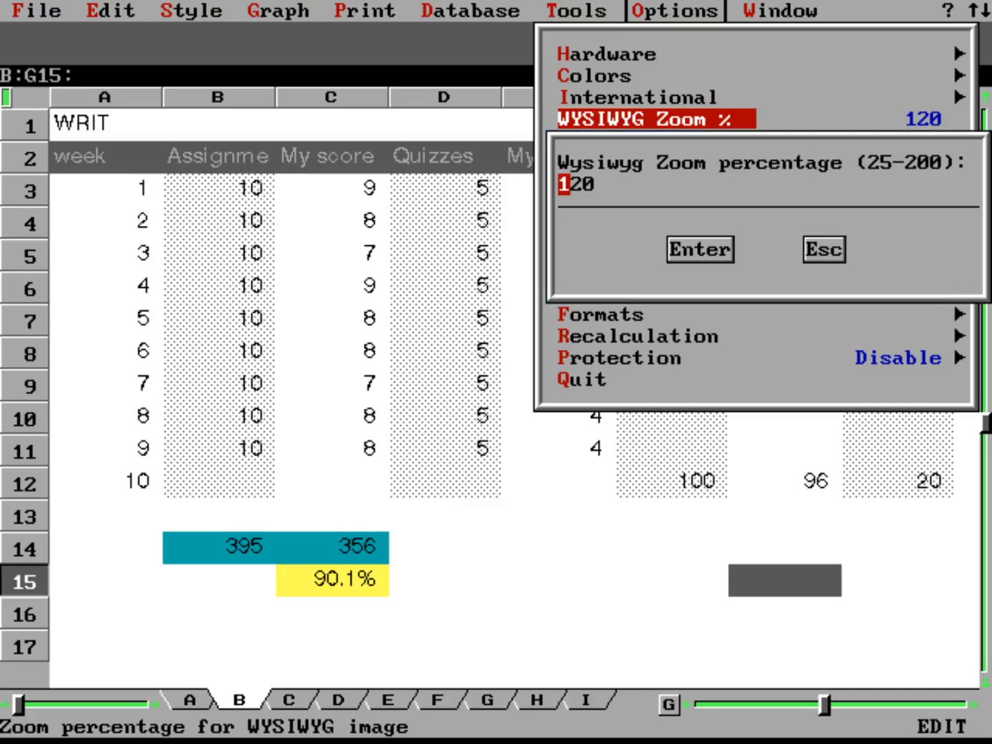
pyautogui.write('100')
pyautogui.press('BackSpace')
pyautogui.press('BackSpace')
pyautogui.press('BackSpace')
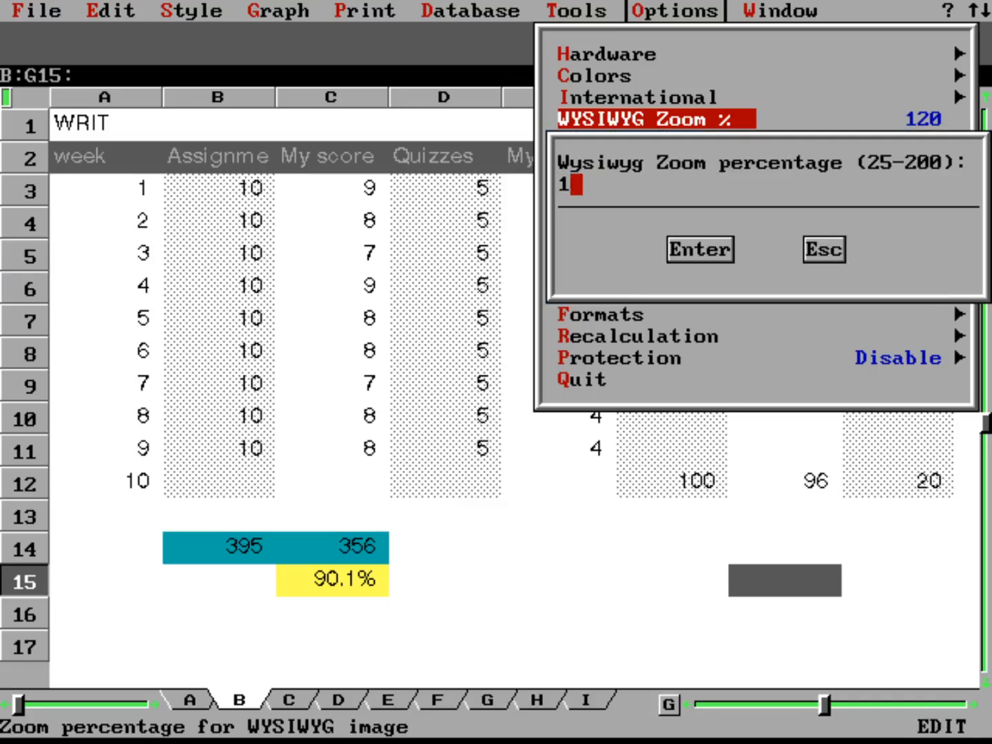
pyautogui.write('90')
pyautogui.press('Return')
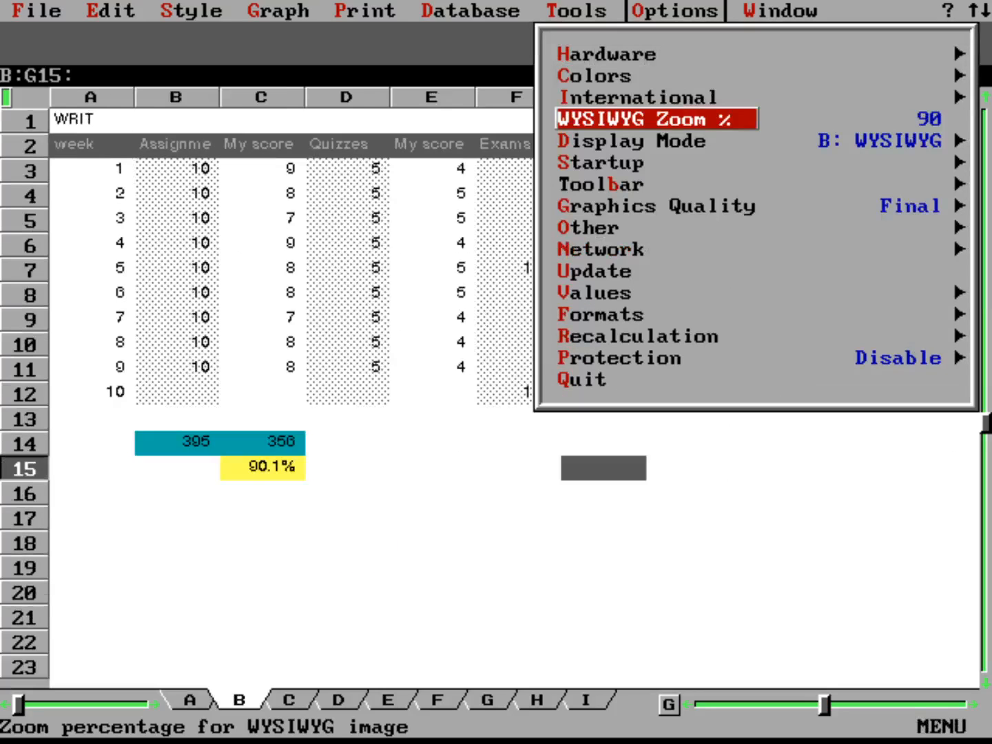
pyautogui.press('Escape')
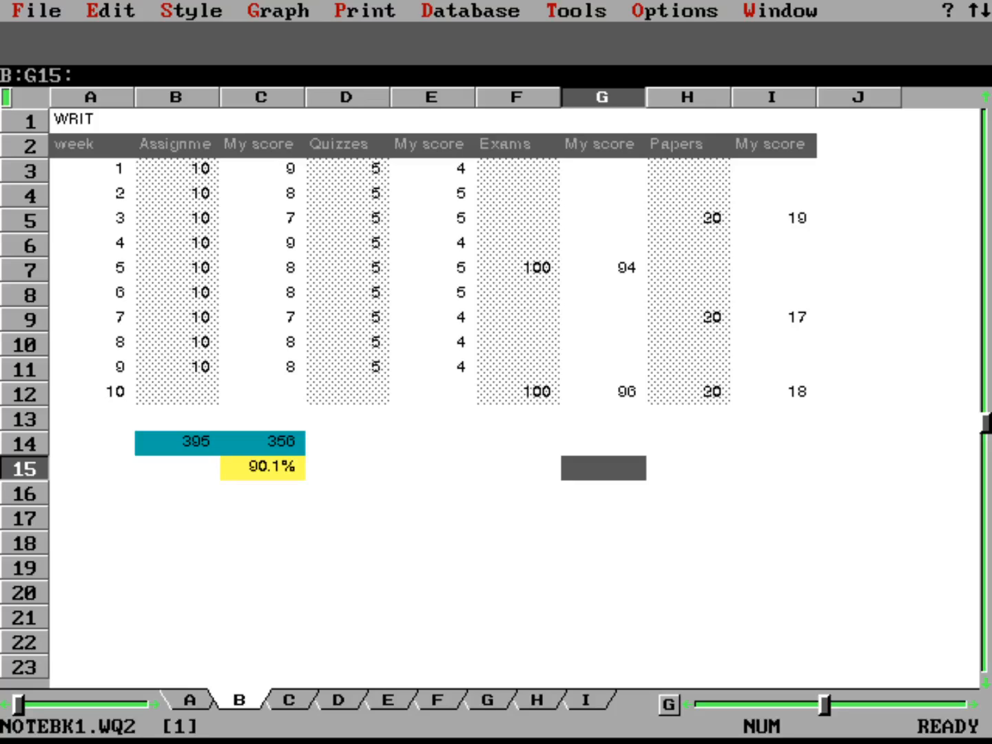
# Set the WYSIWYG zoom percentage to 100 and move the cell selector to E15.
pyautogui.press('/')
pyautogui.press('o')
pyautogui.press('Down')
pyautogui.press('Down')
pyautogui.press('Down')
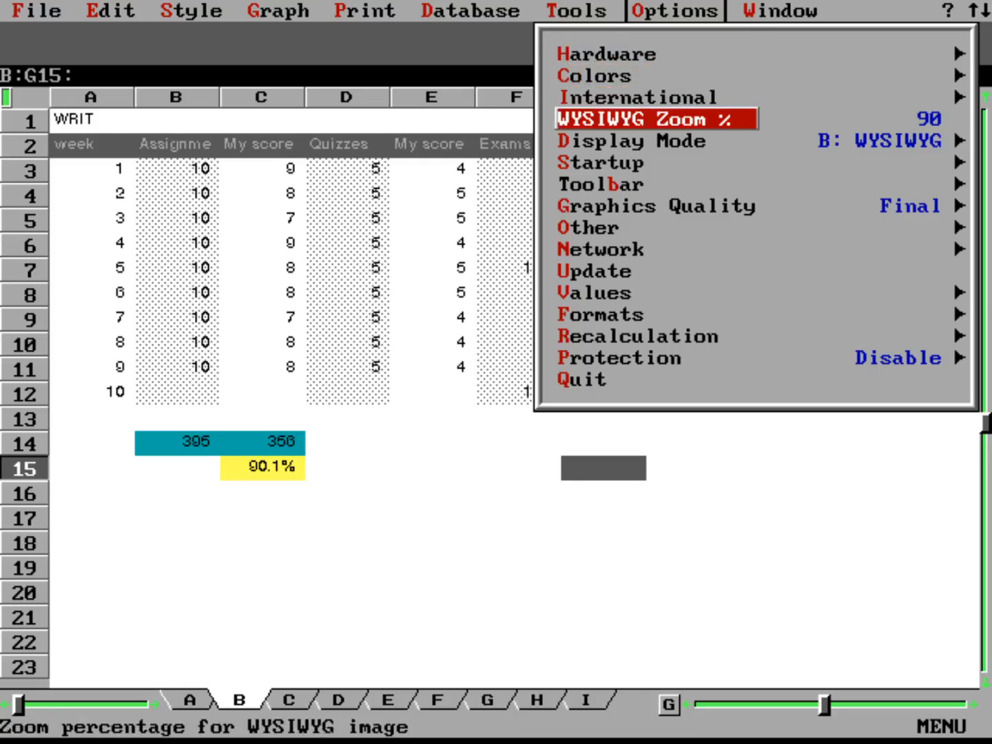
pyautogui.press('Return')
pyautogui.write('100')
pyautogui.press('Return')
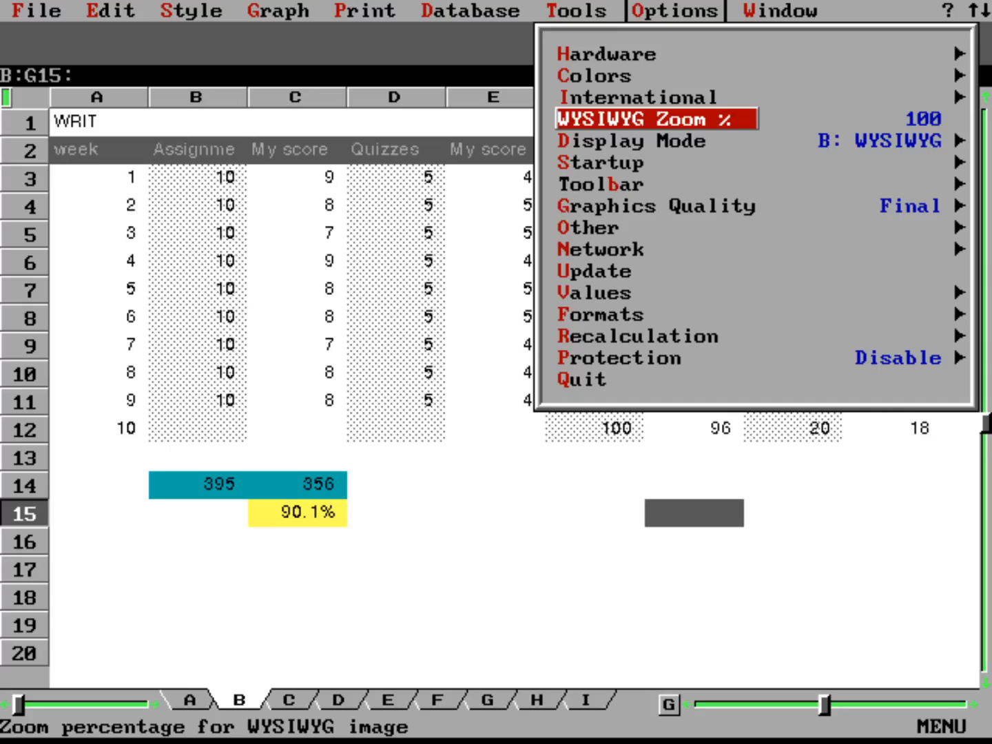
pyautogui.press('q')
pyautogui.press('Left')
pyautogui.press('Left')
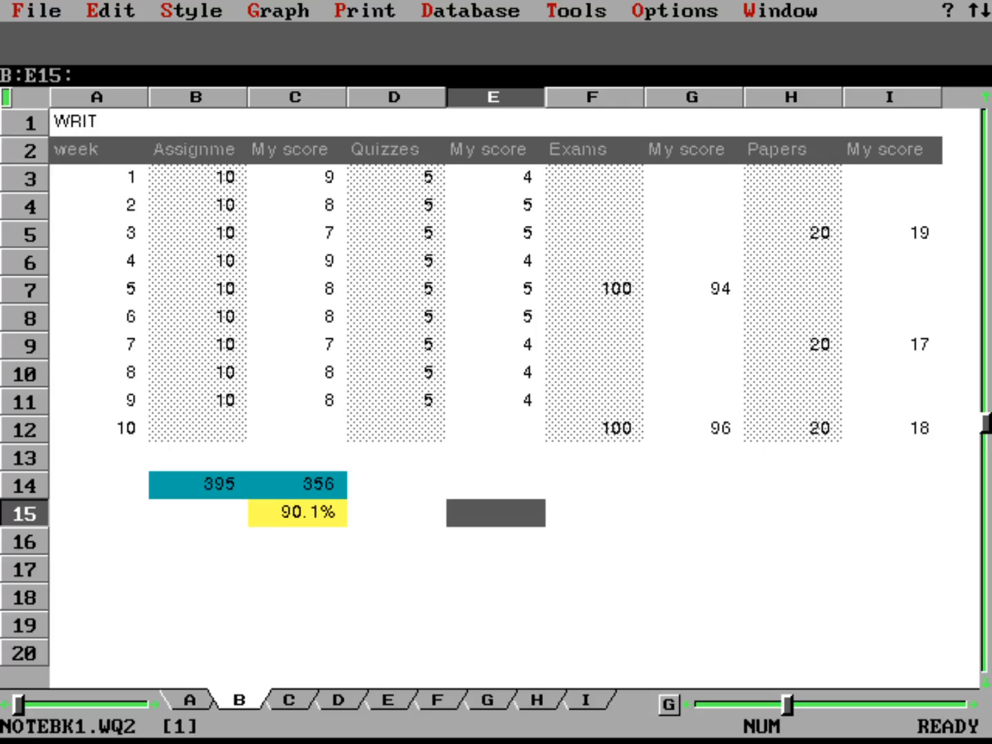
# Change the startup menu system to 123 so the spreadsheet uses 1-2-3 style menus.
pyautogui.press('/')
pyautogui.press('o')
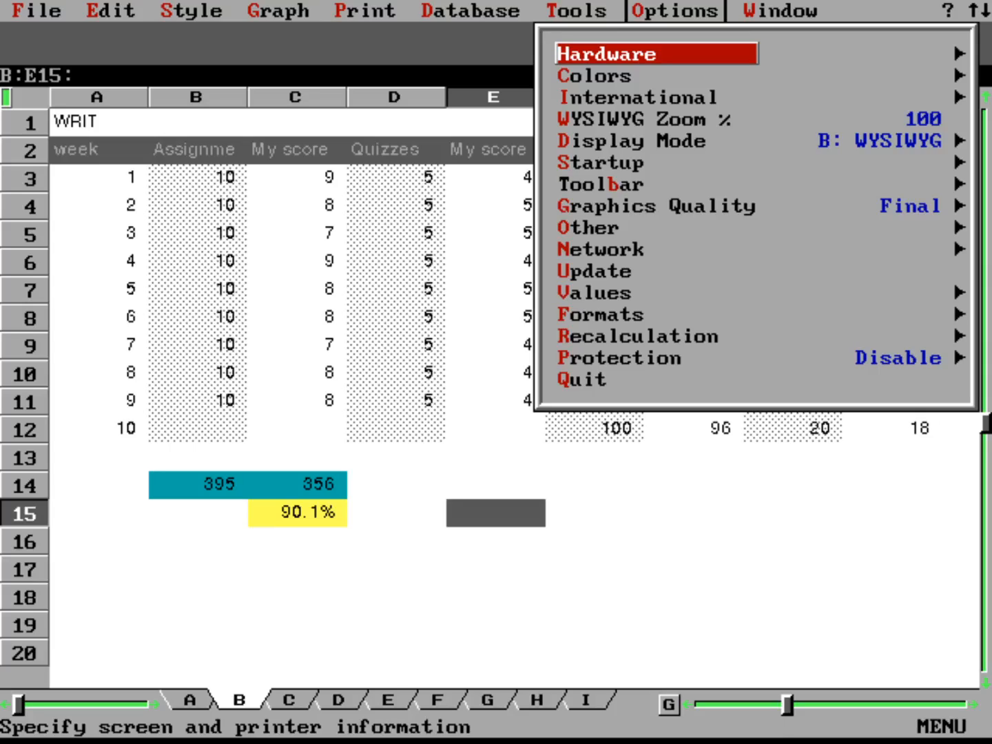
pyautogui.press('Down')
pyautogui.press('Down')
pyautogui.press('Down')
pyautogui.press('Down')
pyautogui.press('Down')
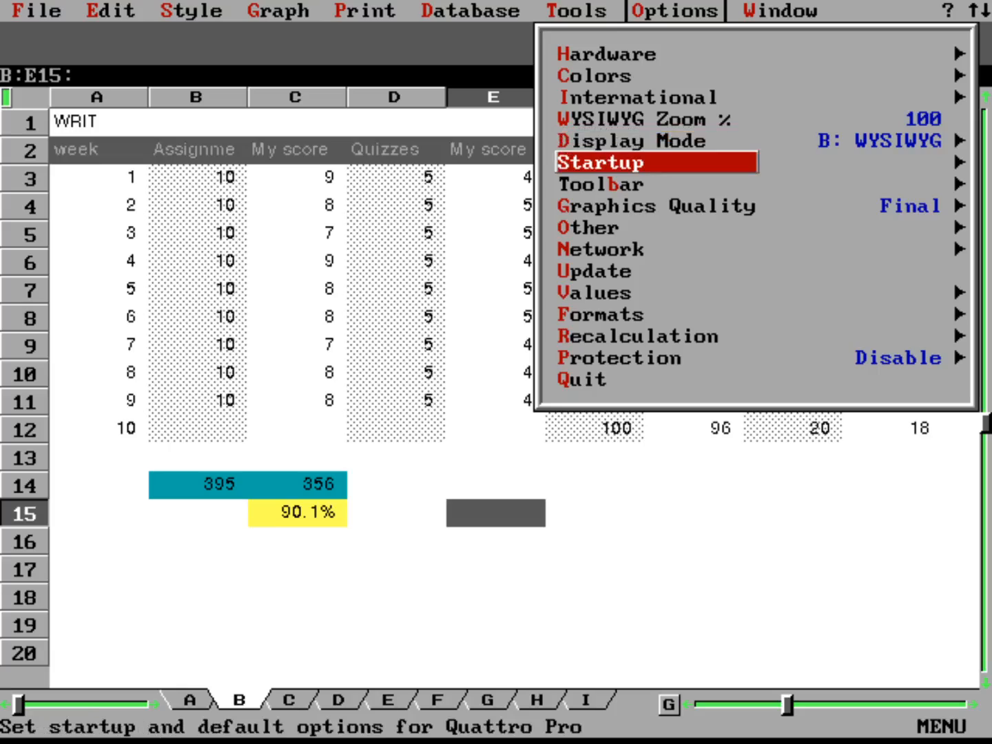
pyautogui.press('Return')
pyautogui.press('Down')
pyautogui.press('Down')
pyautogui.press('Down')
pyautogui.press('Down')
pyautogui.press('Down')
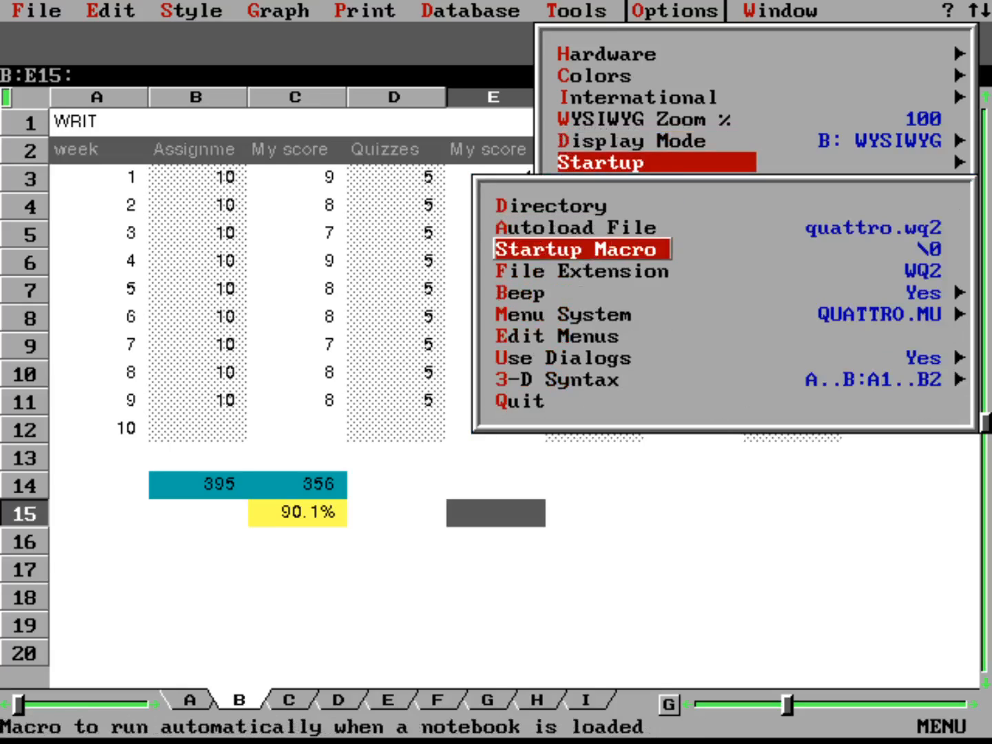
pyautogui.press('Return')
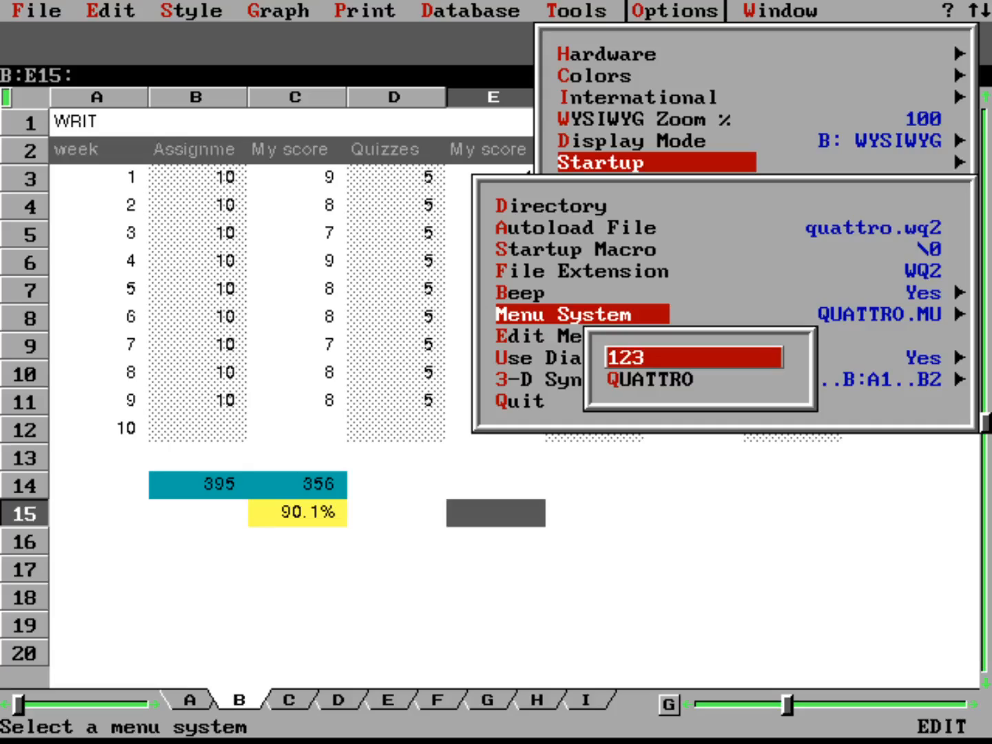
pyautogui.press('Down')
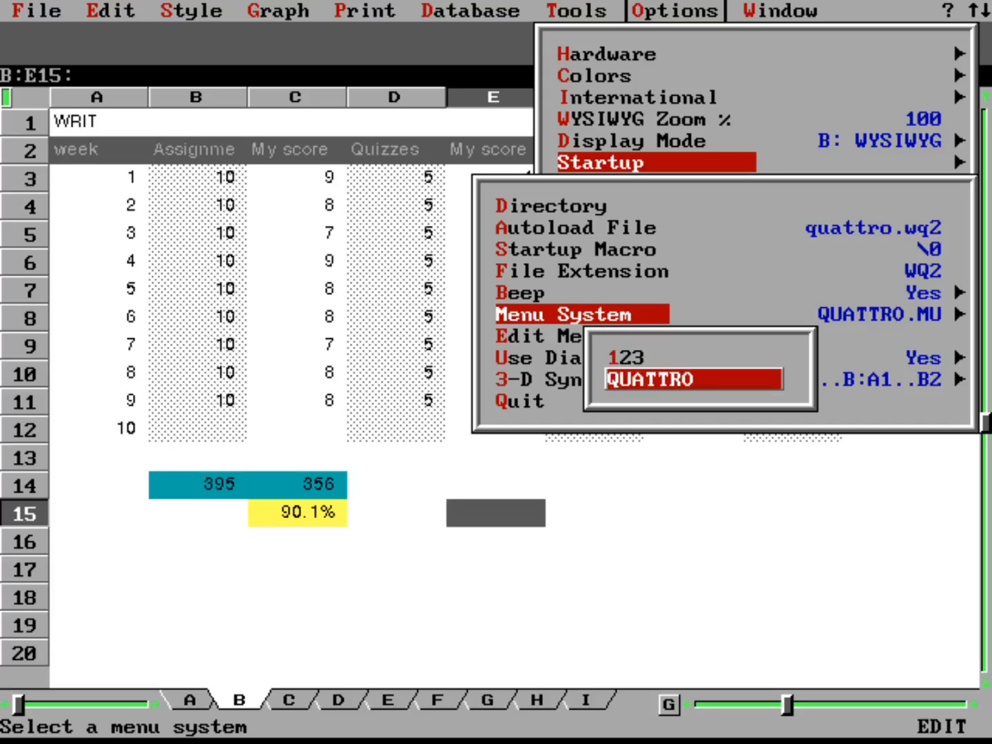
pyautogui.press('Up')
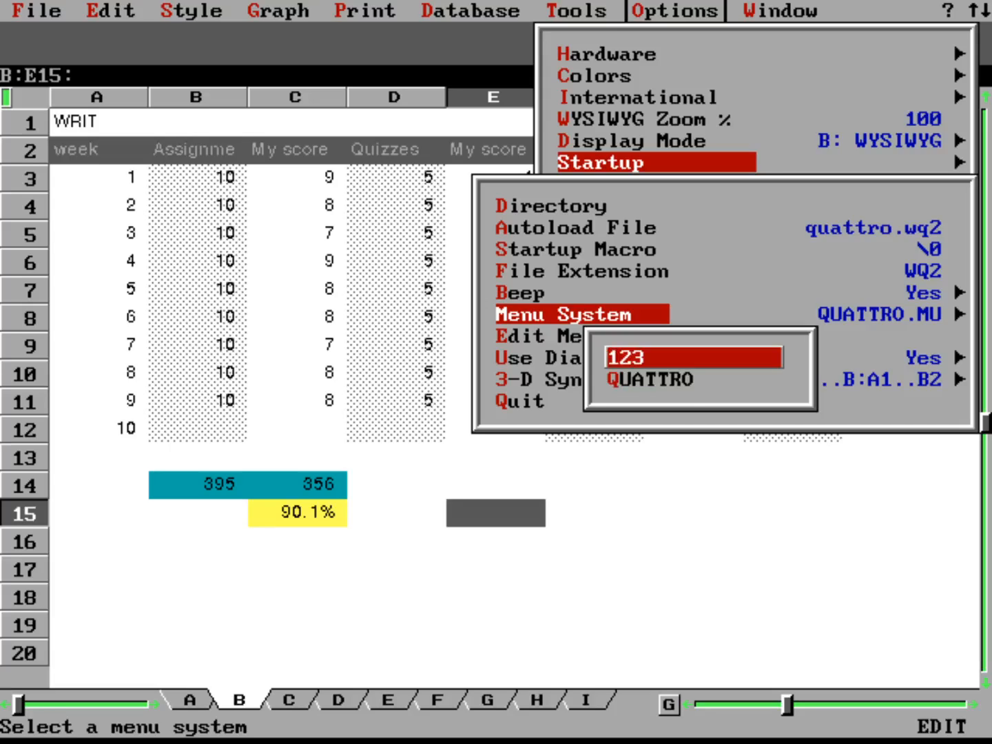
pyautogui.press('Return')
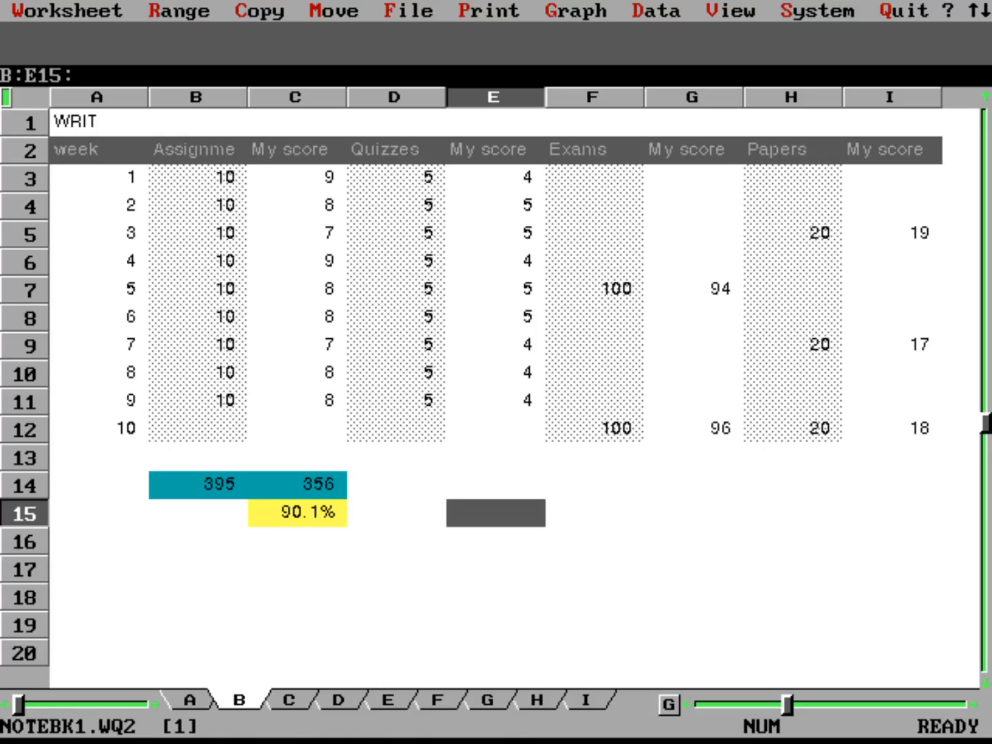
# Examine the Worksheet commands in the 1-2-3 style menu system, then return to the gradebook without choosing one.
pyautogui.press('/')
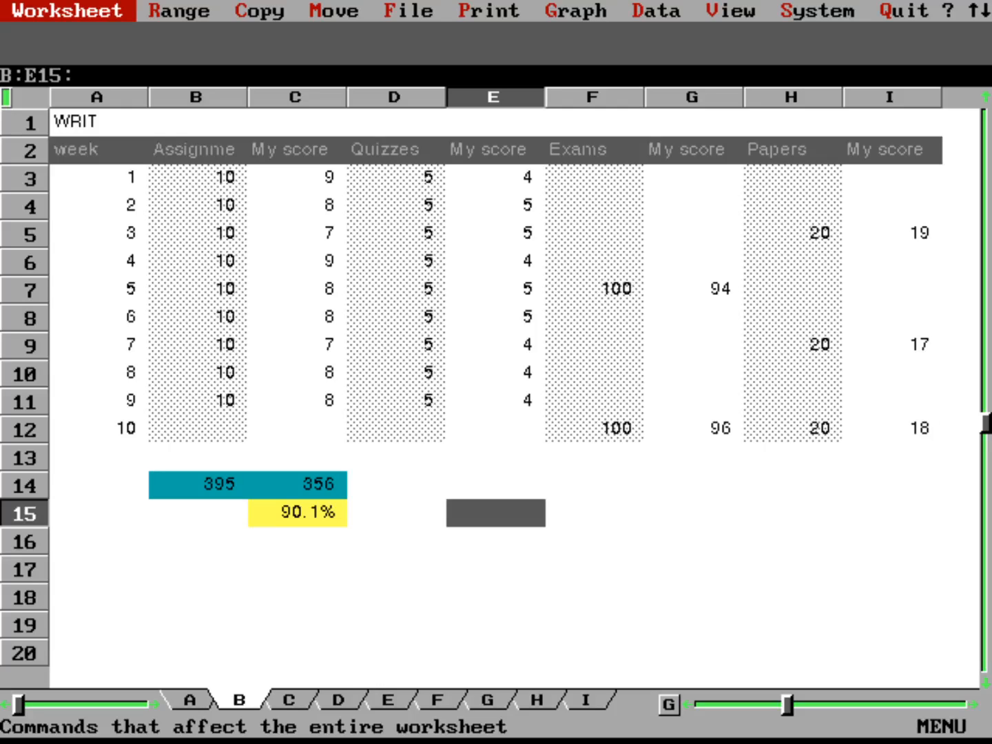
pyautogui.press('Return')
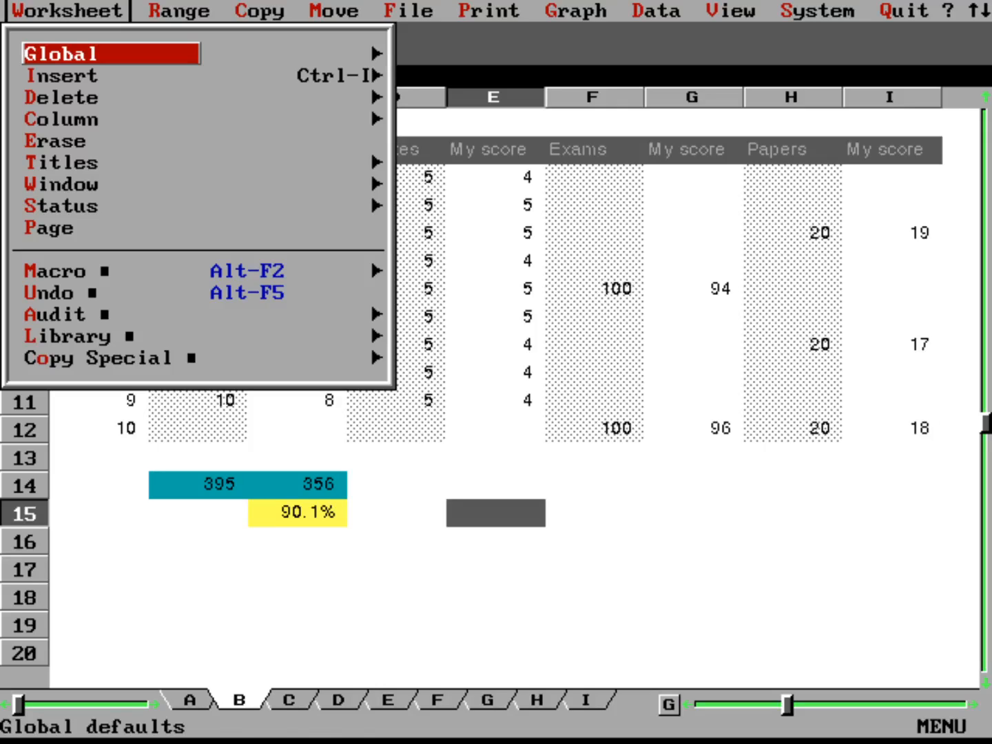
pyautogui.press('Down')
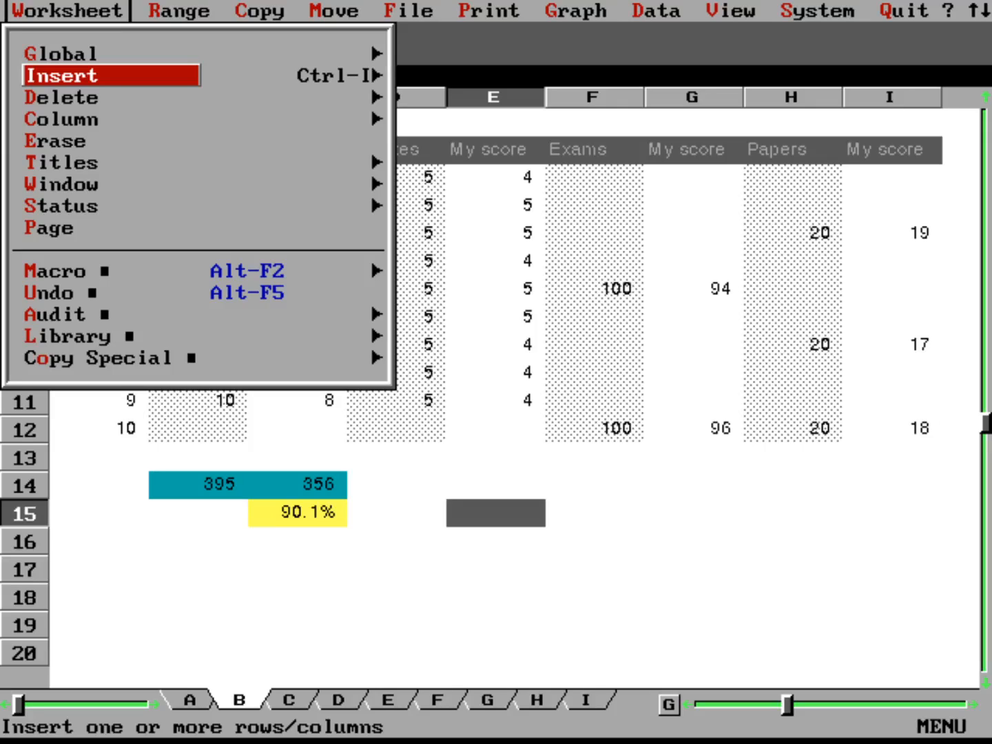
pyautogui.press('Escape')
pyautogui.press('Escape')
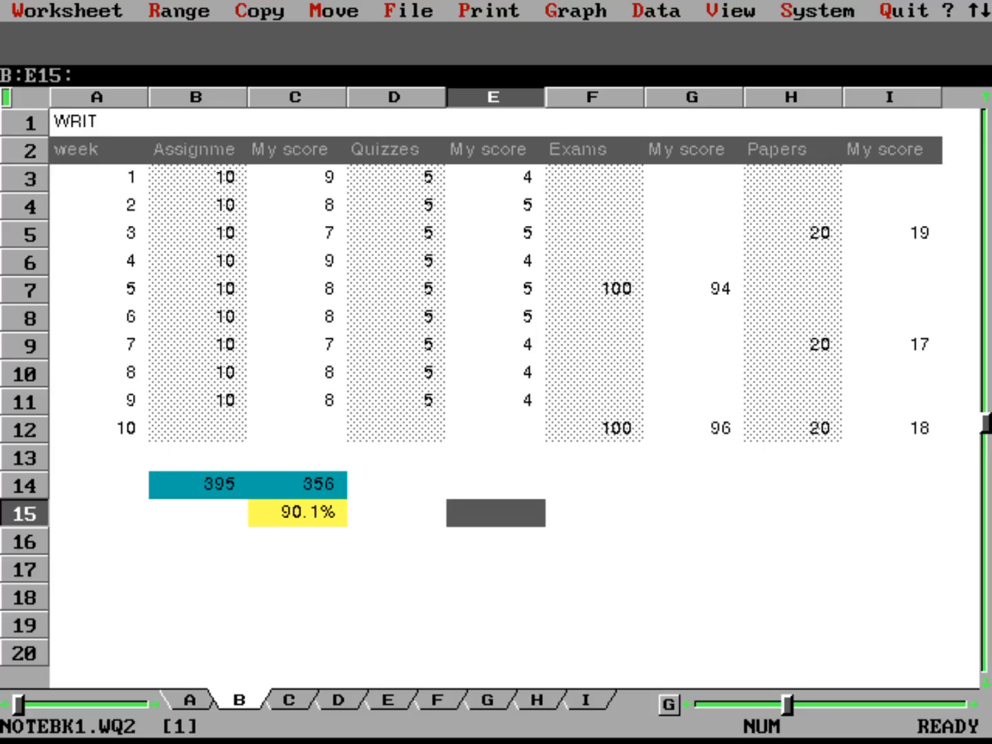
# Look up the Functions topic in the built-in help, then close the help.
pyautogui.press('F1')
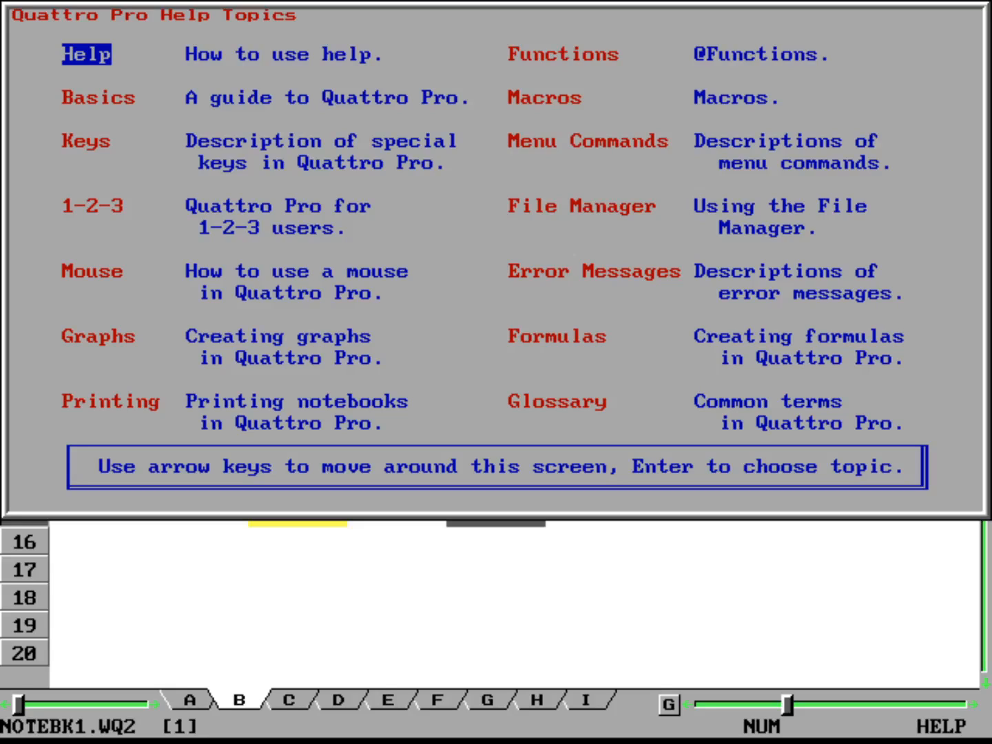
pyautogui.press('Right')
pyautogui.press('Return')
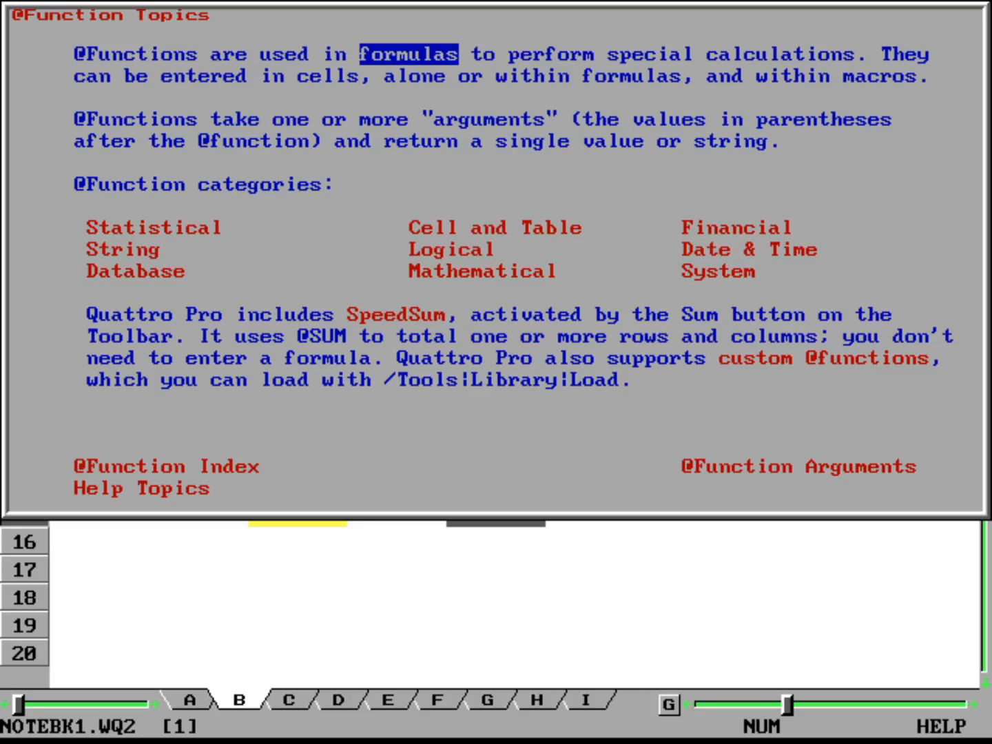
pyautogui.press('Escape')
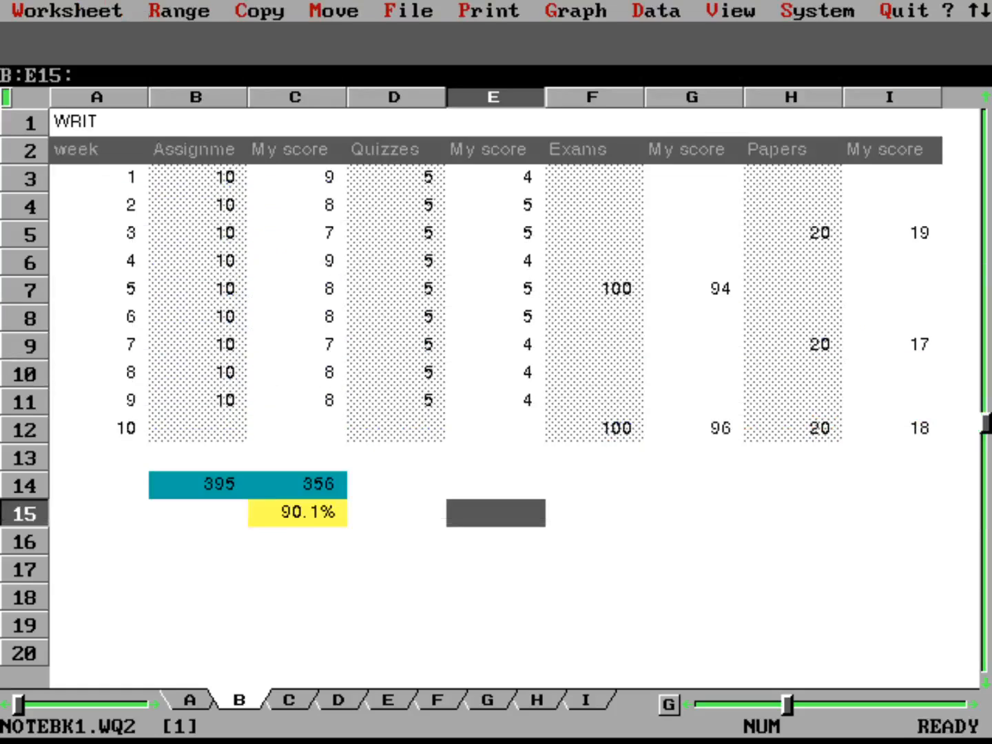
# Read the help for 1-2-3 users and its Features overview, then close the help.
pyautogui.press('F1')
pyautogui.press('Down')
pyautogui.press('Down')
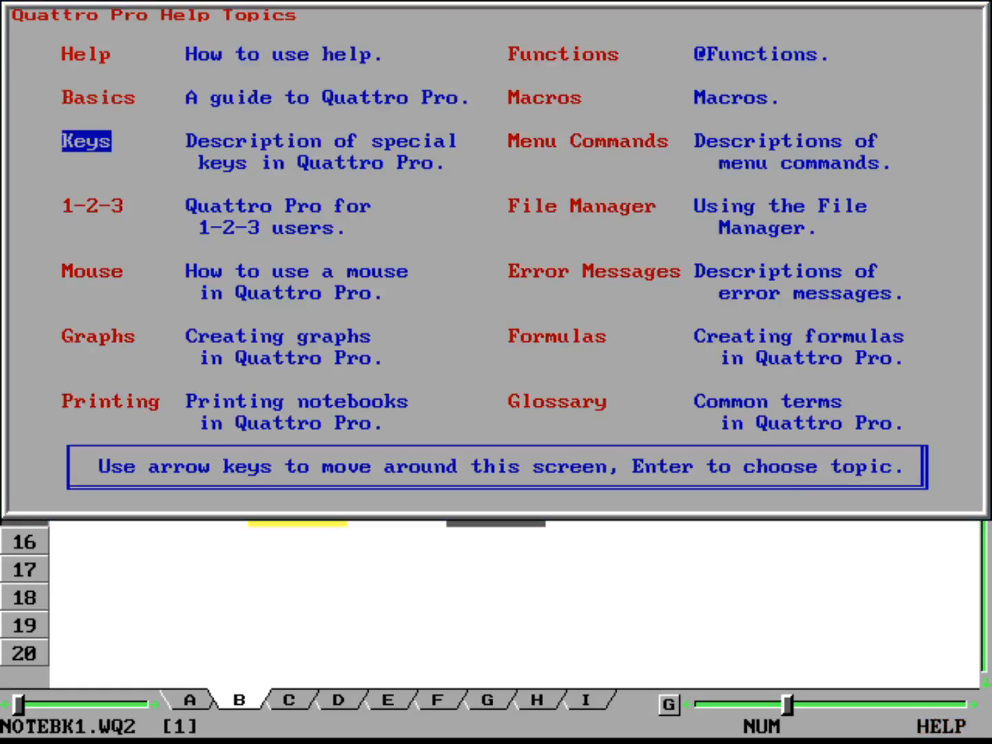
pyautogui.press('Down')
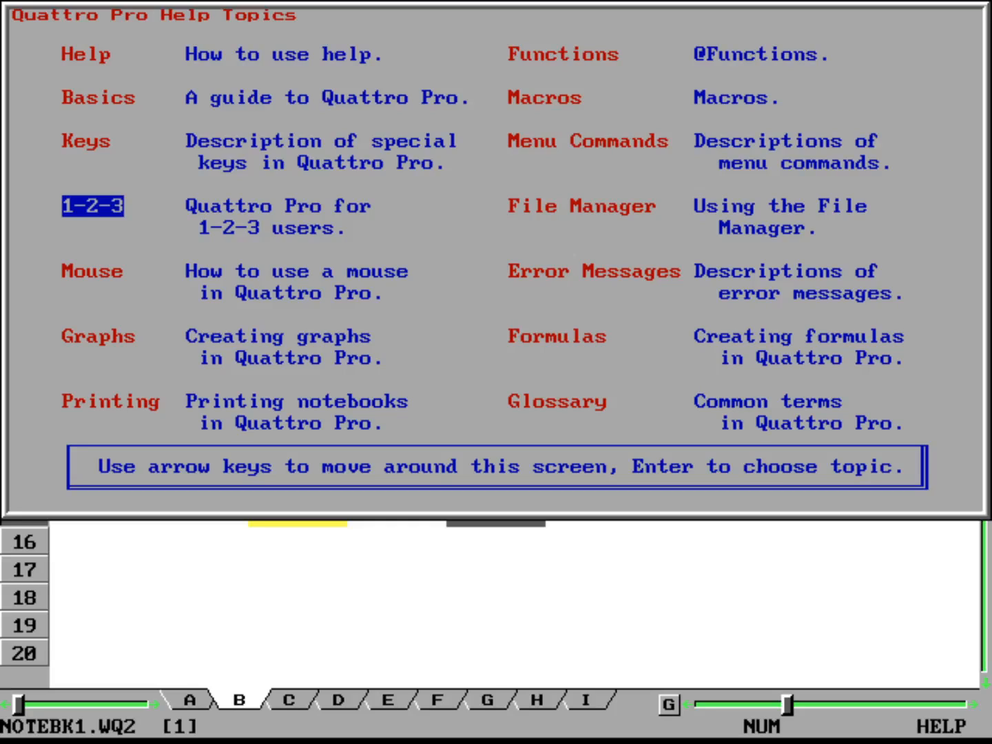
pyautogui.press('Return')
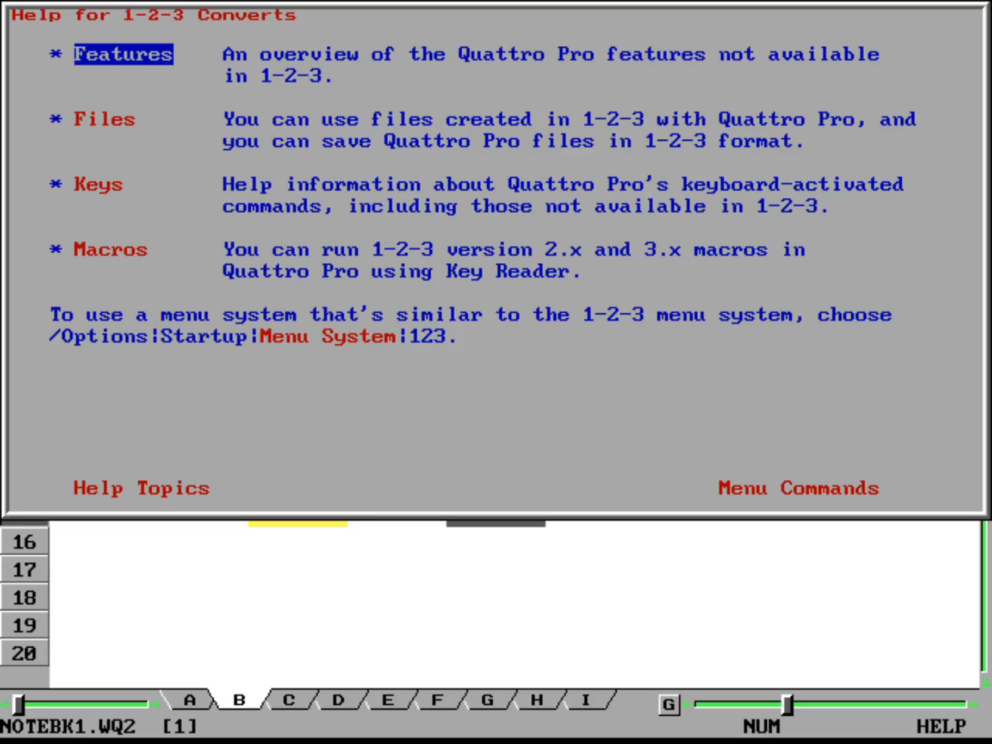
pyautogui.press('Return')
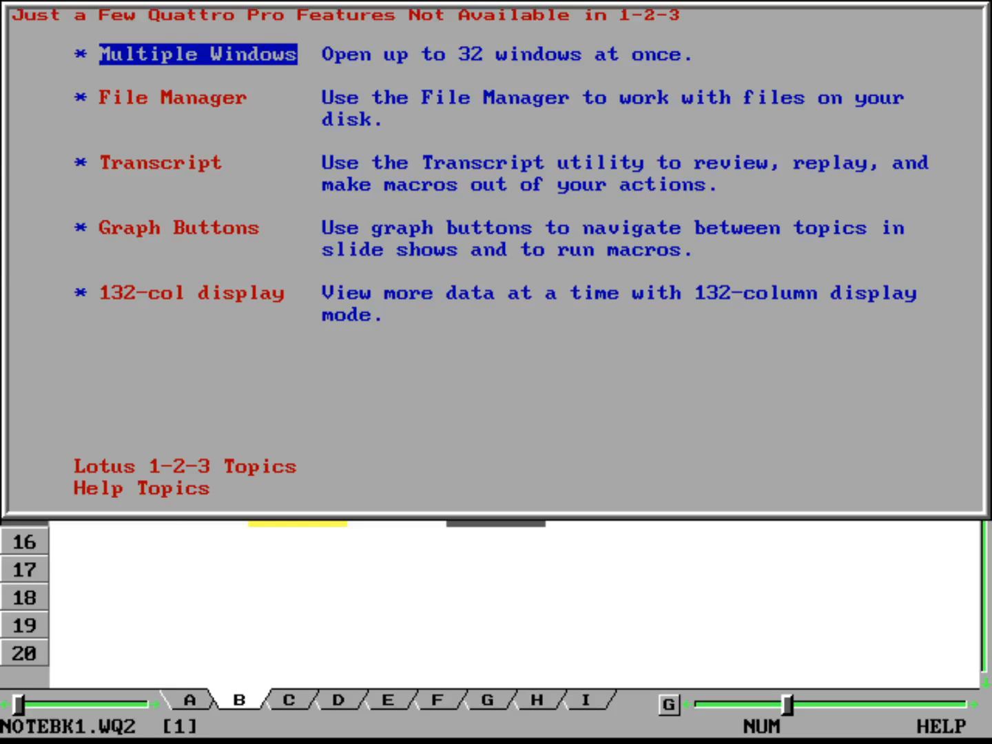
pyautogui.press('Escape')
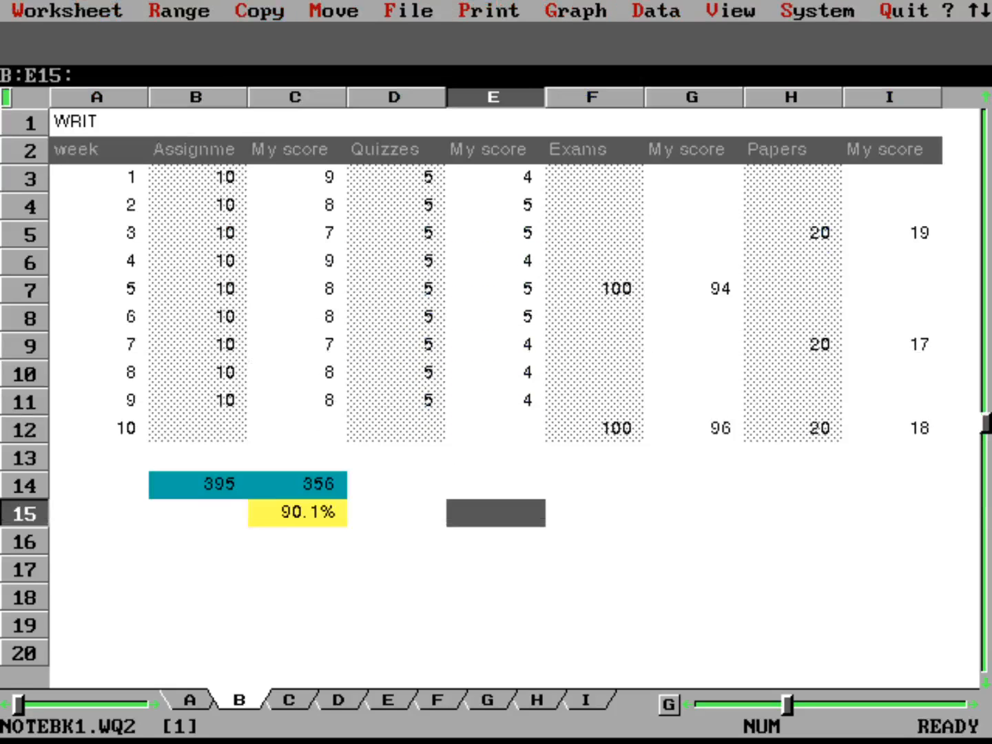
# Quit the spreadsheet program to the DOS prompt, discarding the unsaved notebook changes.
pyautogui.press('/')
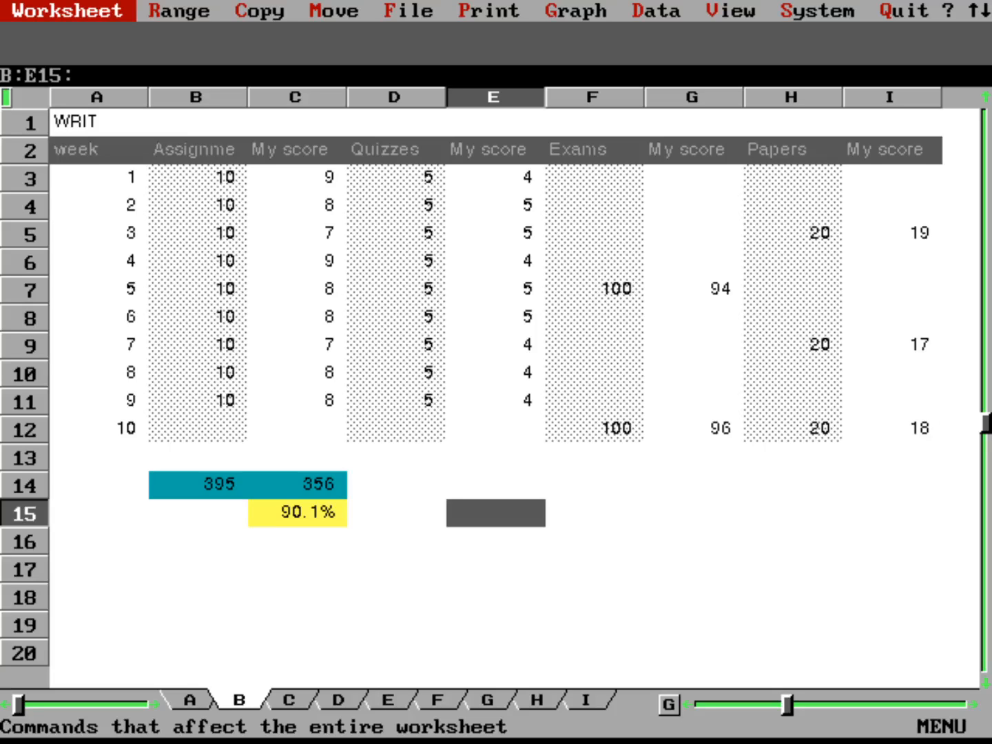
pyautogui.press('q')
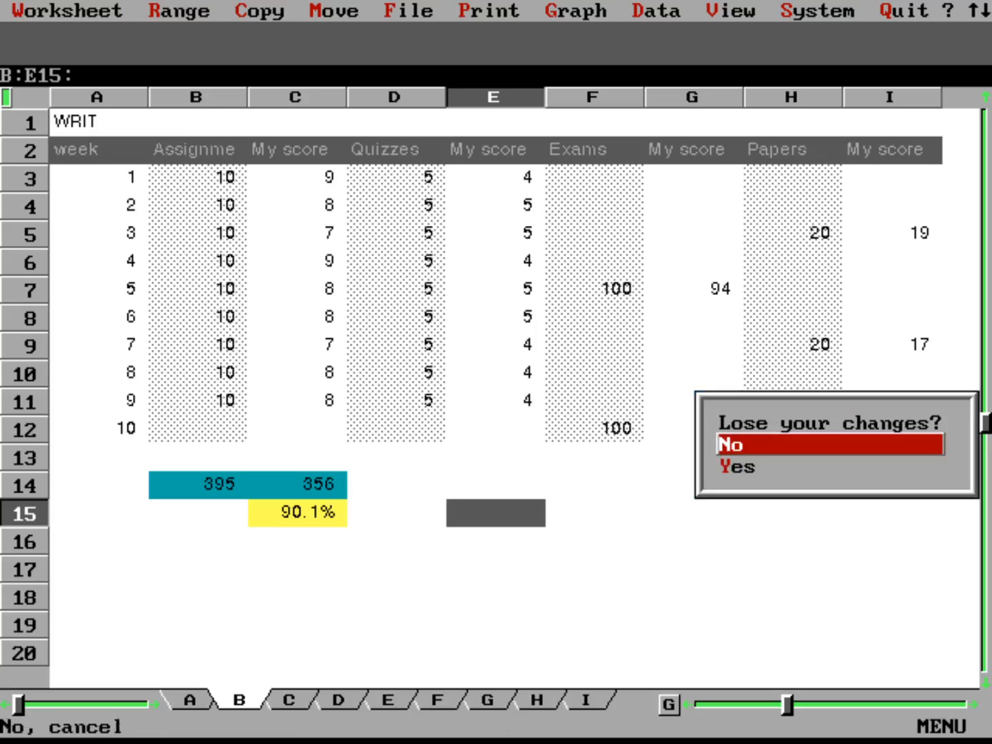
pyautogui.press('Down')
pyautogui.press('Return')
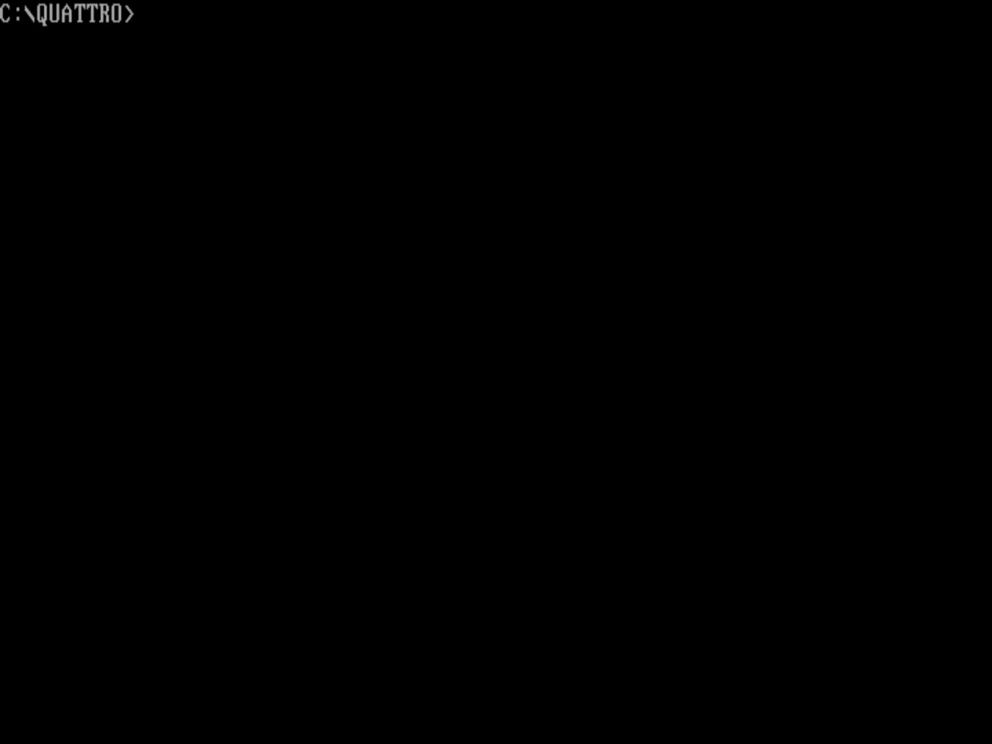